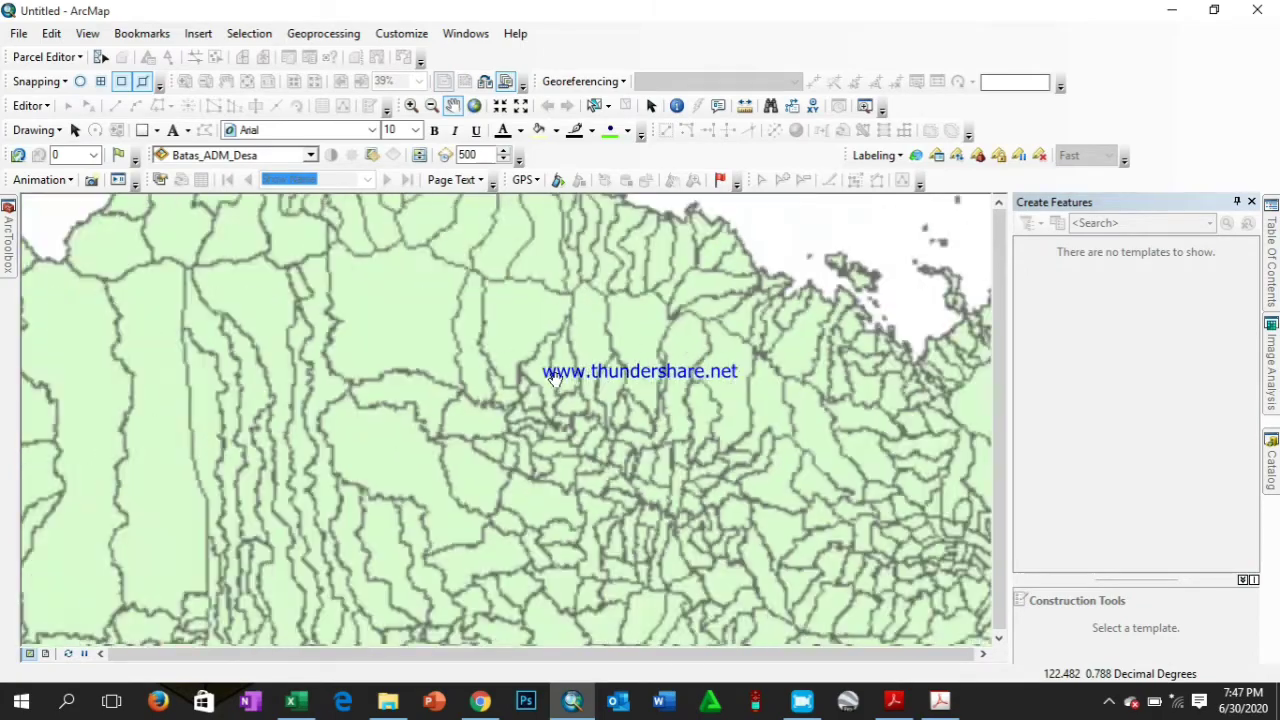
# Examine the village boundary polygons of the Batas_ADM_Desa layer across the whole province
pyautogui.scroll(4, 550, 378)
pyautogui.moveTo(782, 408); pyautogui.dragTo(625, 384)
pyautogui.scroll(-2, 625, 376)
pyautogui.scroll(2, 625, 375)
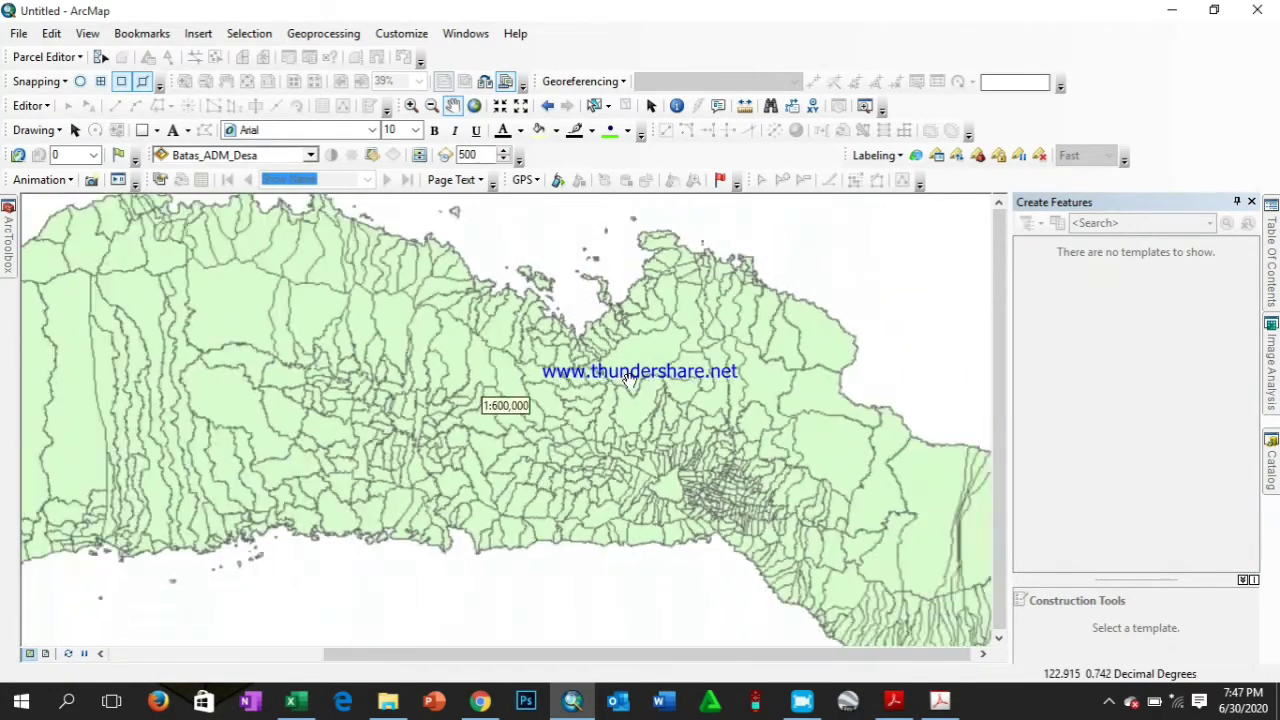
pyautogui.scroll(-1, 547, 371)
pyautogui.scroll(1, 547, 371)
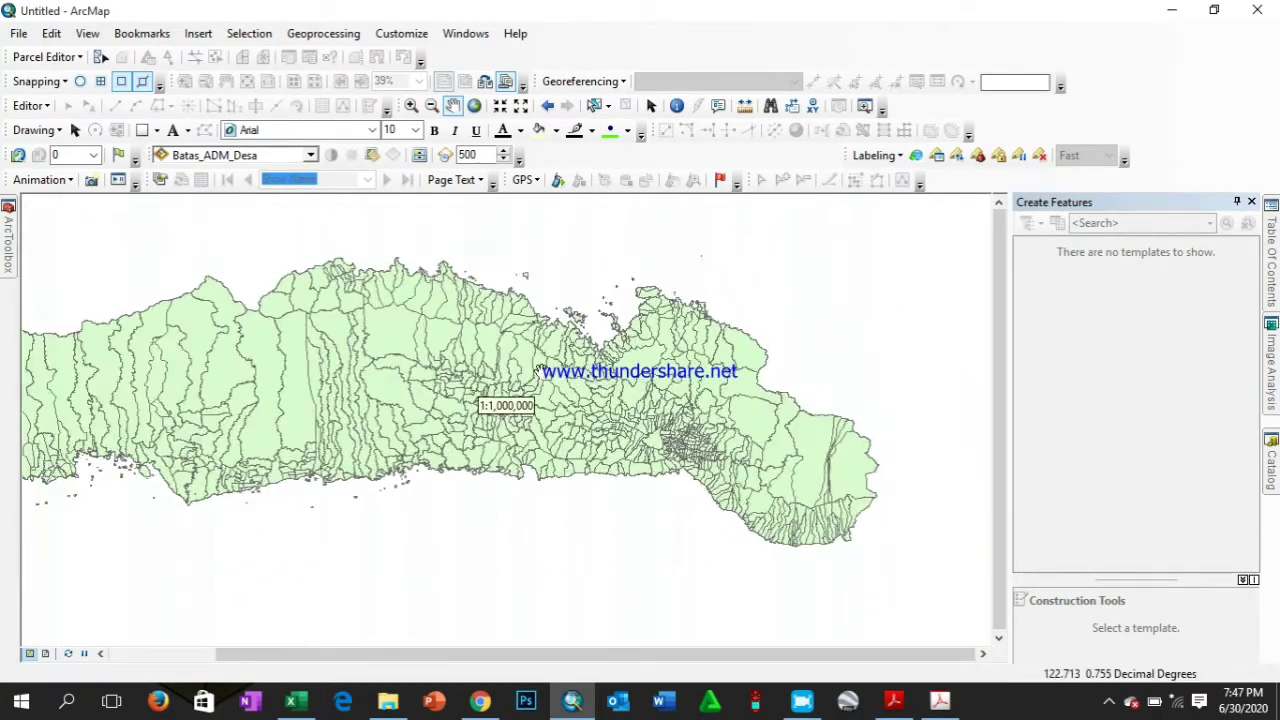
pyautogui.moveTo(418, 369); pyautogui.dragTo(634, 369)
pyautogui.moveTo(730, 364); pyautogui.dragTo(623, 360)
# Review the attribute table of the Batas_ADM_Desa layer and close it
pyautogui.click(1271, 262)
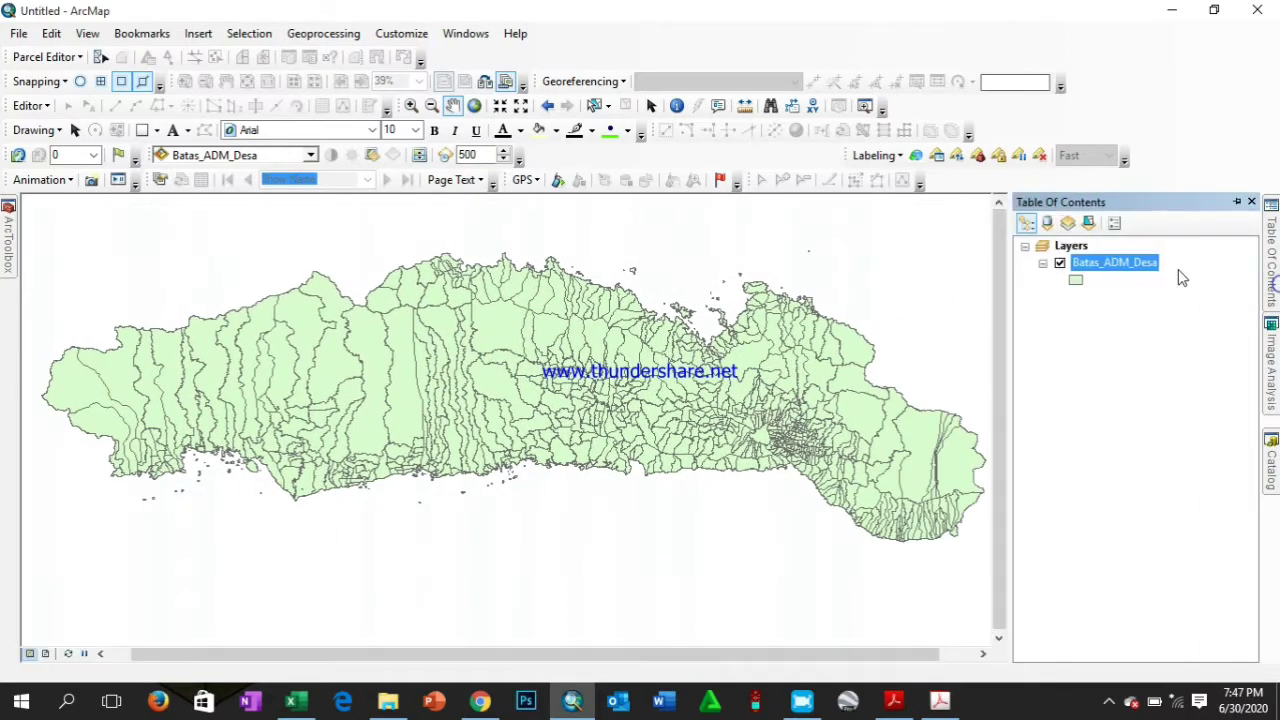
pyautogui.rightClick(1137, 278)
pyautogui.click(1117, 327)
pyautogui.moveTo(457, 406); pyautogui.dragTo(382, 405)
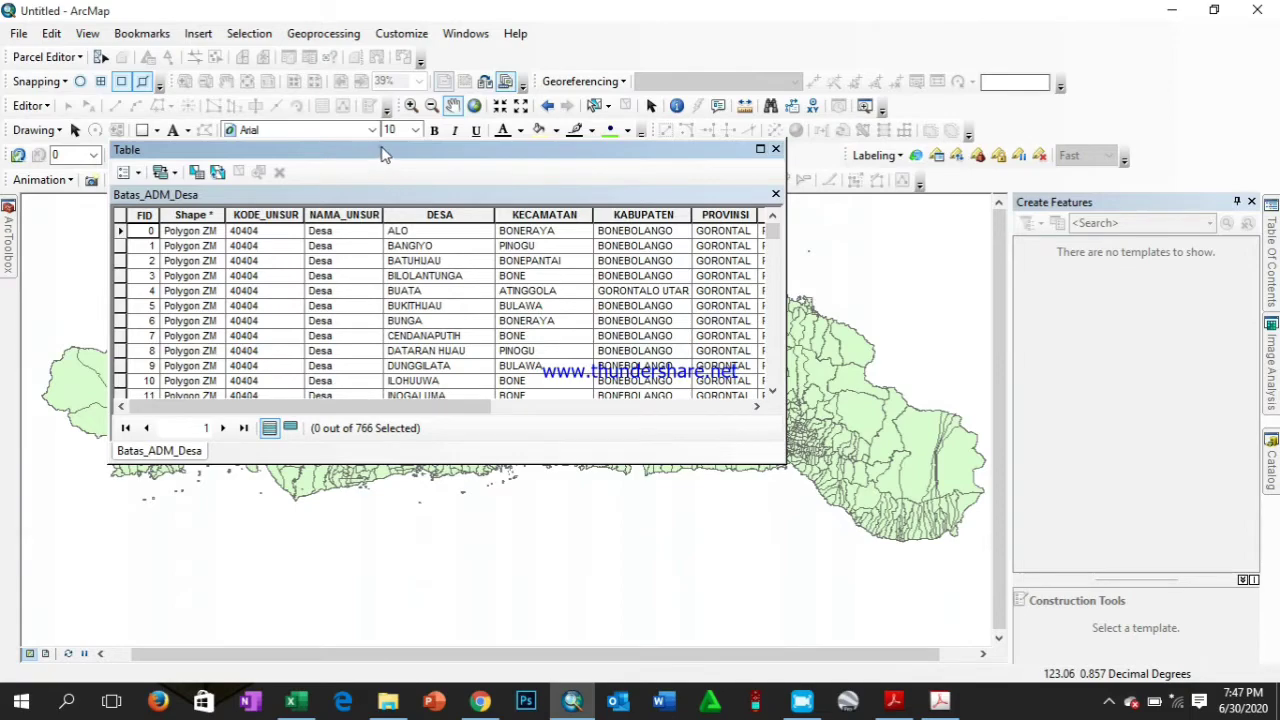
pyautogui.moveTo(382, 153); pyautogui.dragTo(502, 218)
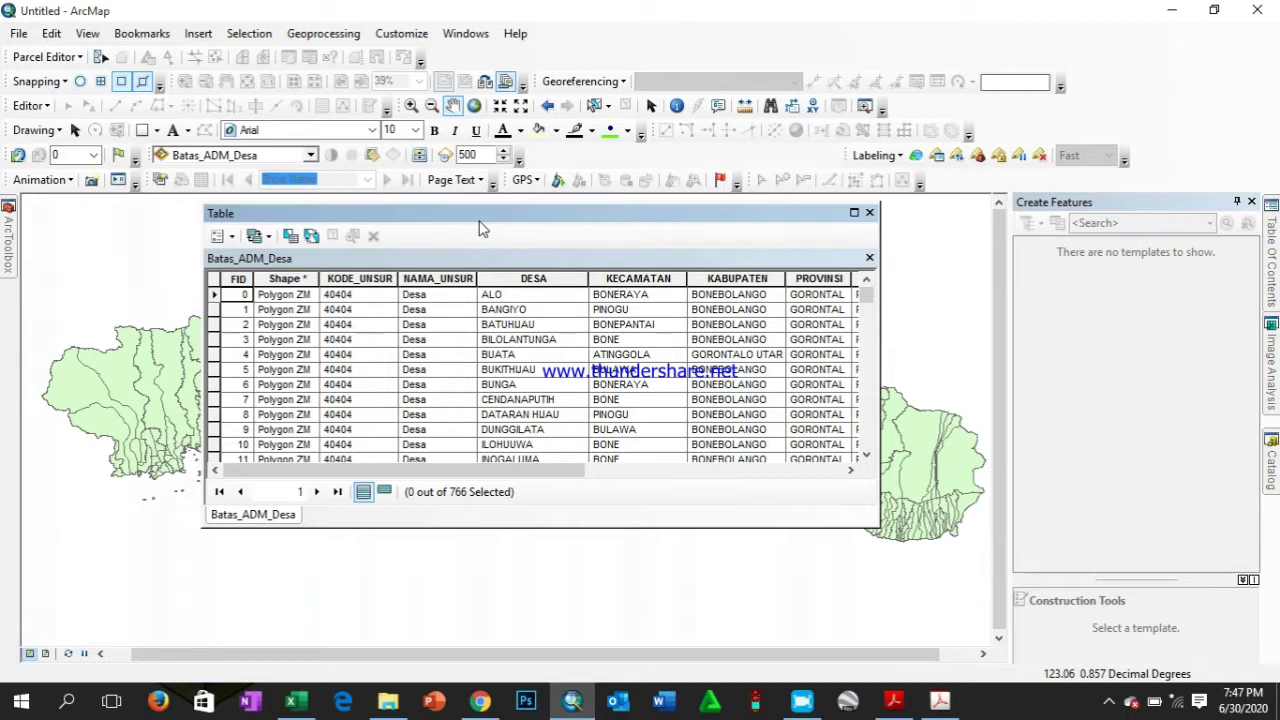
pyautogui.moveTo(494, 469); pyautogui.dragTo(452, 480)
pyautogui.click(869, 212)
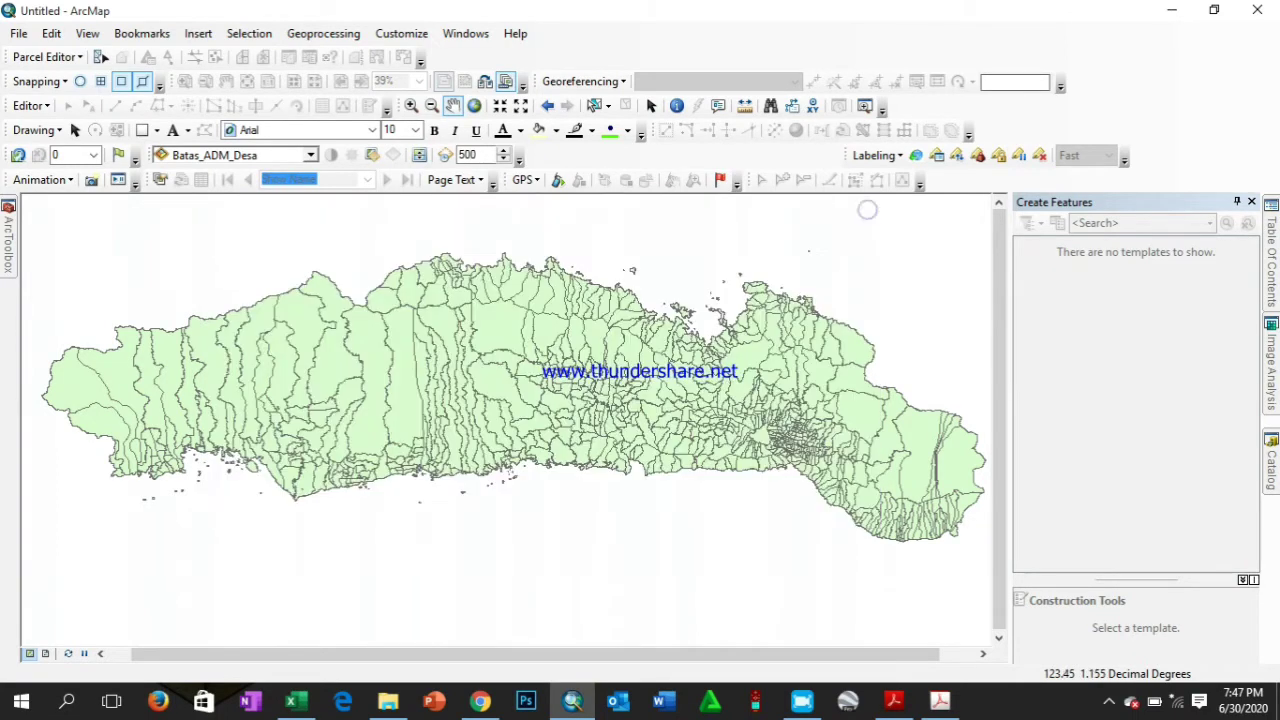
# Browse the catalog from drive D through GIS OFFICERS to the PETA - PETA folder
pyautogui.click(1271, 450)
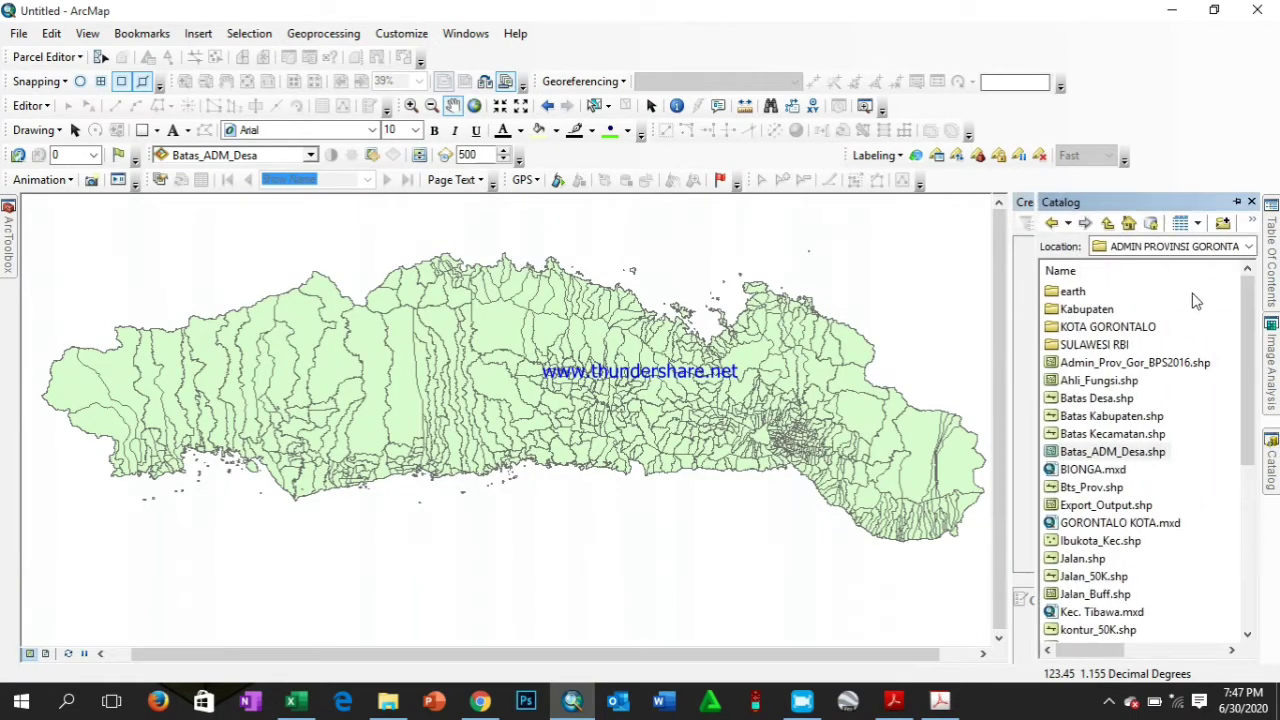
pyautogui.click(1249, 246)
pyautogui.click(1172, 342)
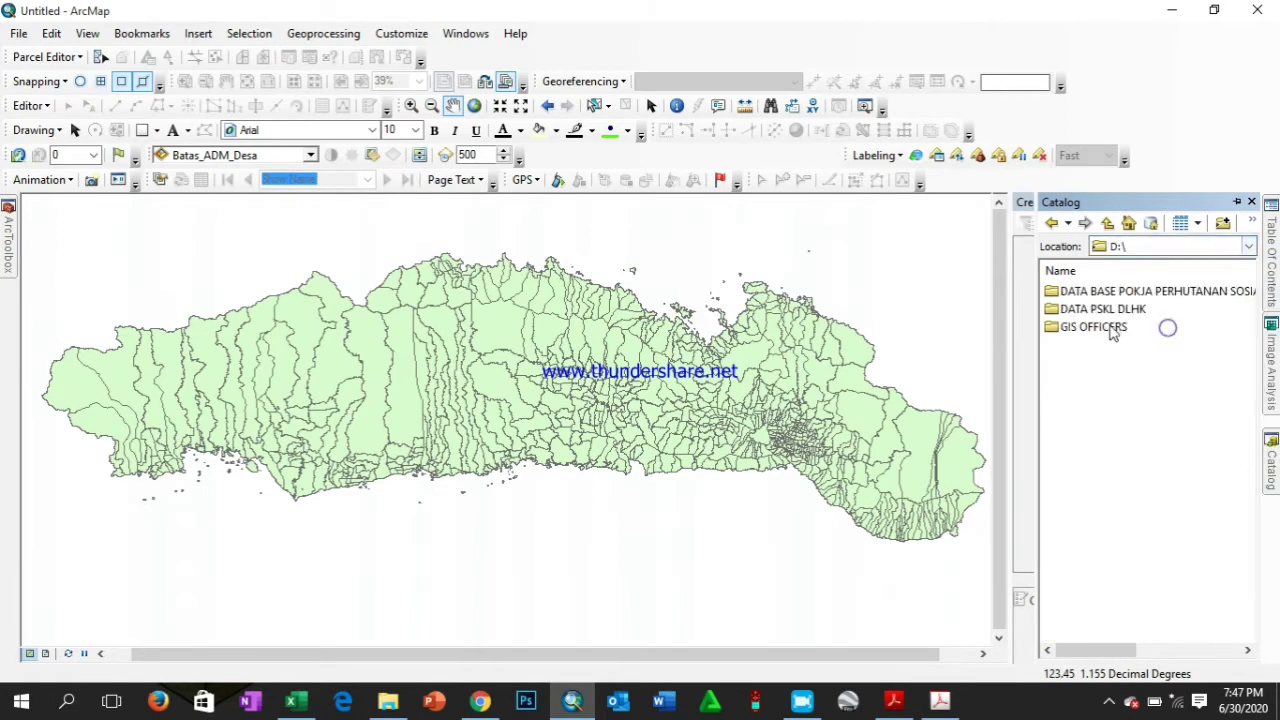
pyautogui.click(1095, 327)
pyautogui.click(1097, 327)
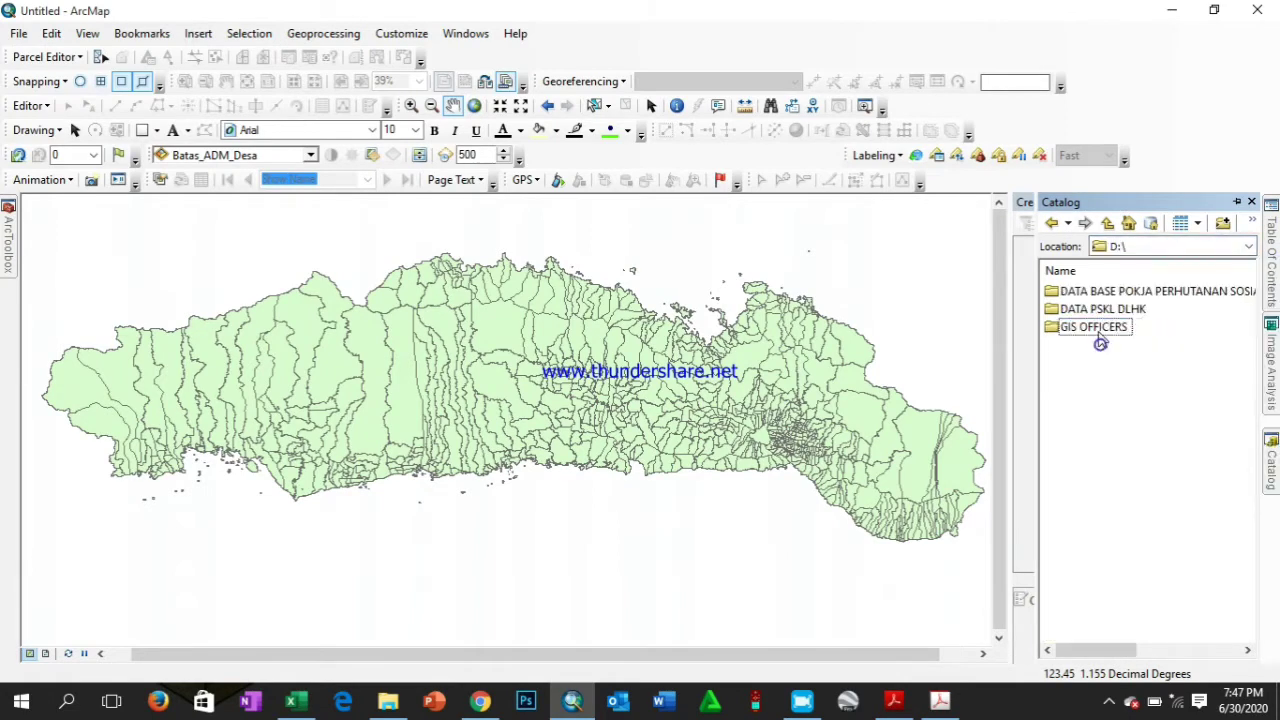
pyautogui.doubleClick(1097, 327)
pyautogui.doubleClick(1097, 310)
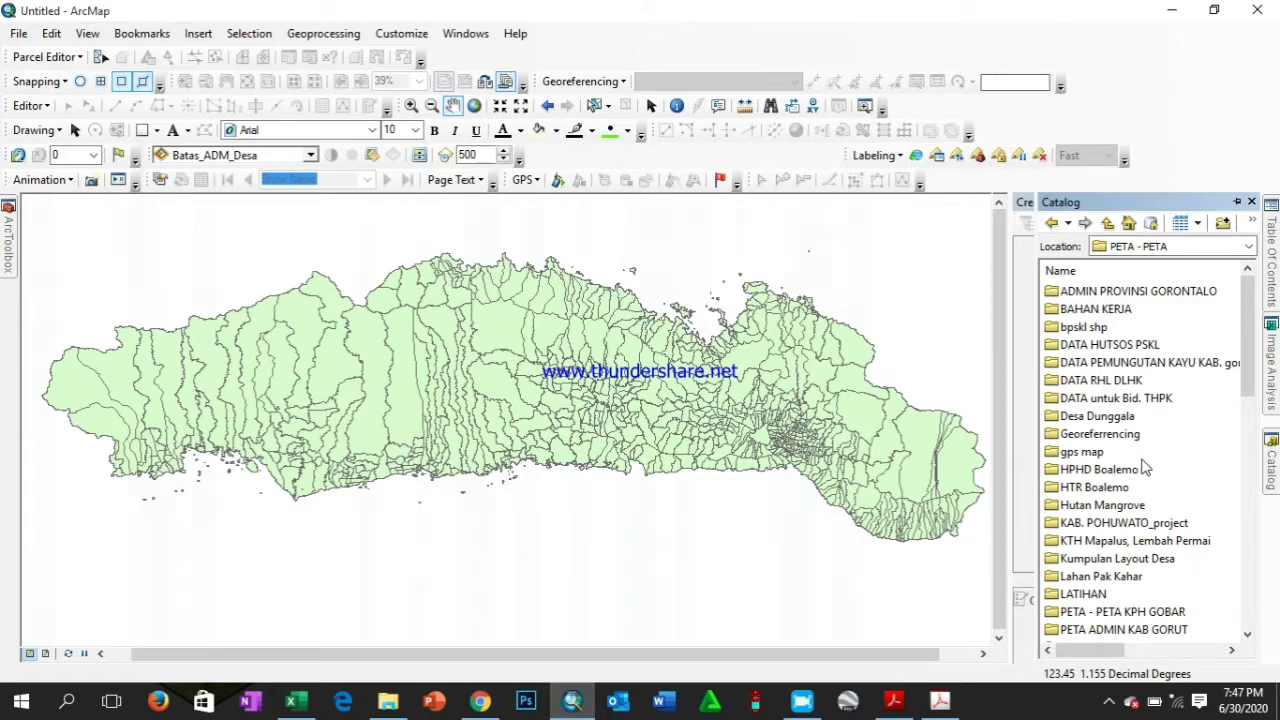
# Add KH_Gorontalo_SK_6030_2016.shp to the map from the peta kawasan hutan folder inside DATA HUTSOS PSKL
pyautogui.scroll(-4, 1165, 515)
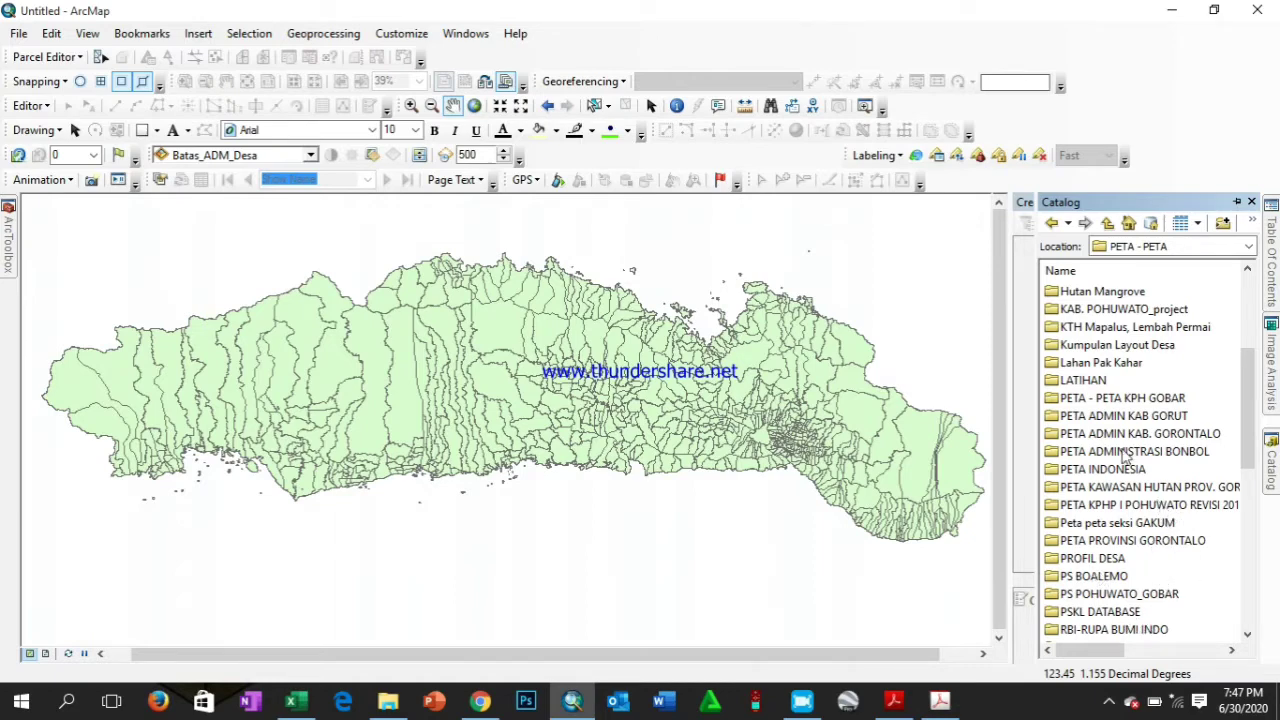
pyautogui.scroll(4, 1118, 462)
pyautogui.doubleClick(1120, 344)
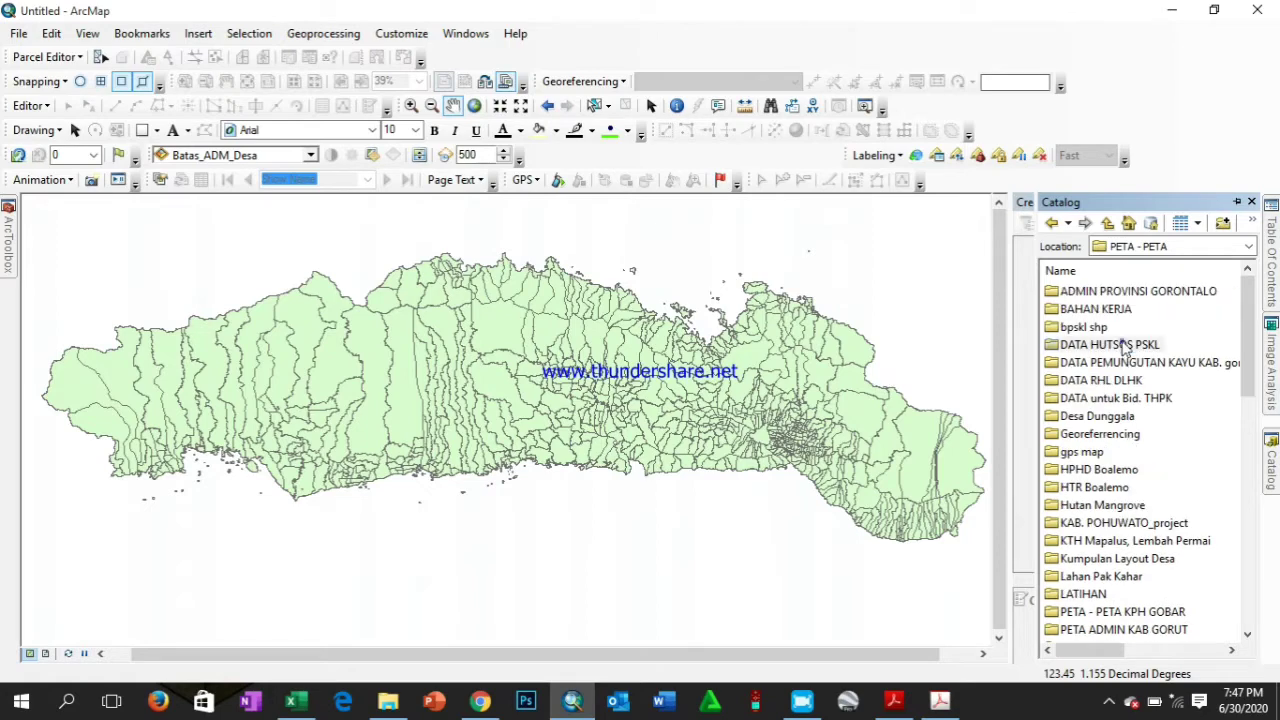
pyautogui.doubleClick(1109, 452)
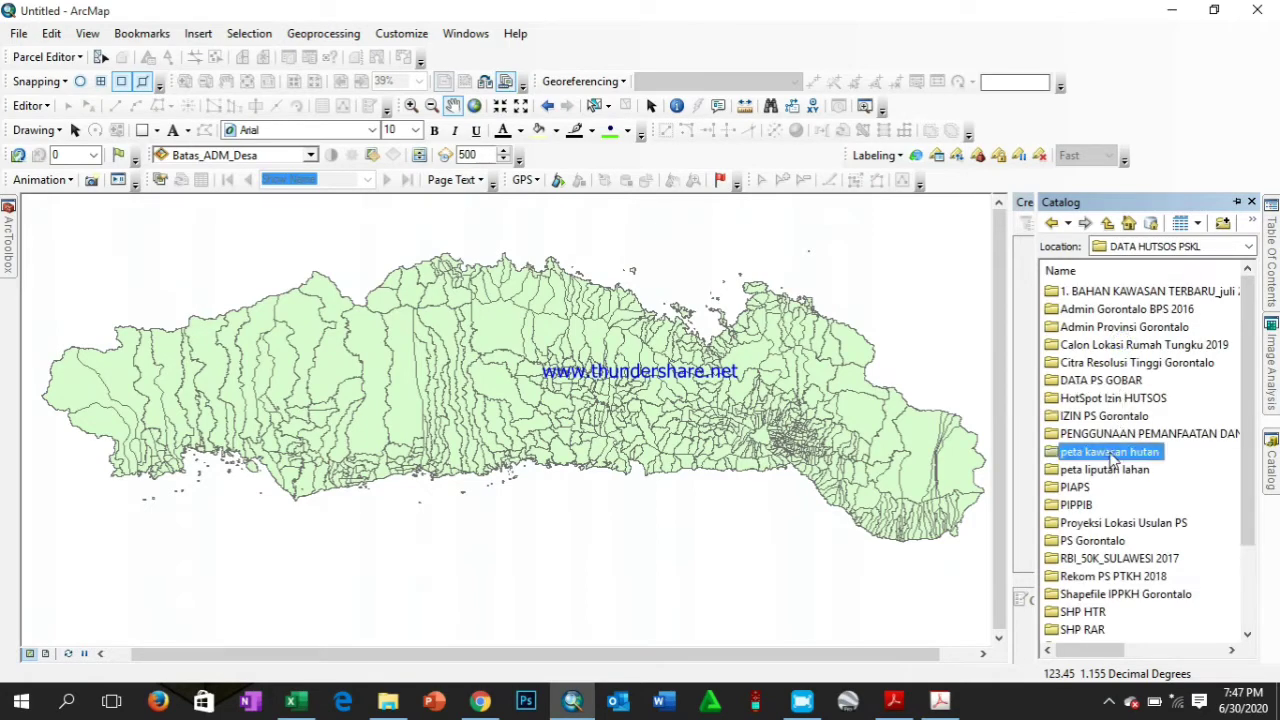
pyautogui.click(1085, 489)
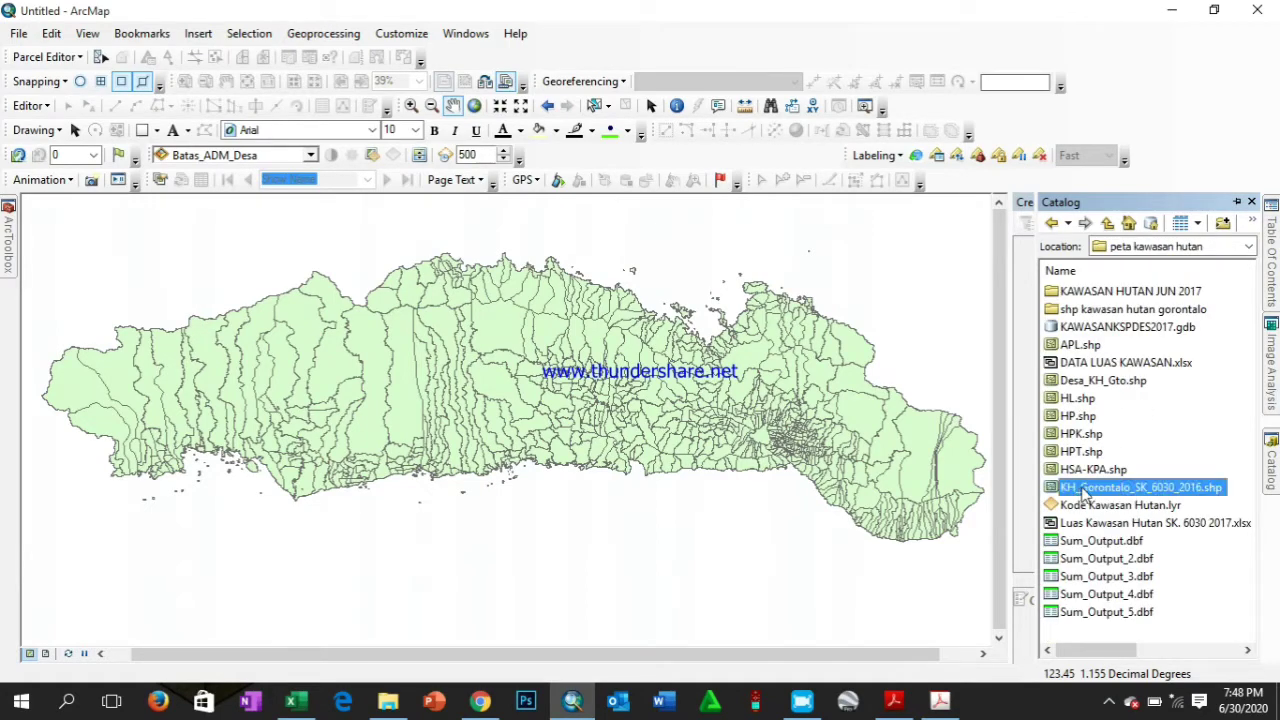
pyautogui.moveTo(760, 514); pyautogui.dragTo(746, 486)
# Examine the forest area polygons of the KH_Gorontalo_SK_6030_2016 layer across the province
pyautogui.scroll(-3, 625, 397)
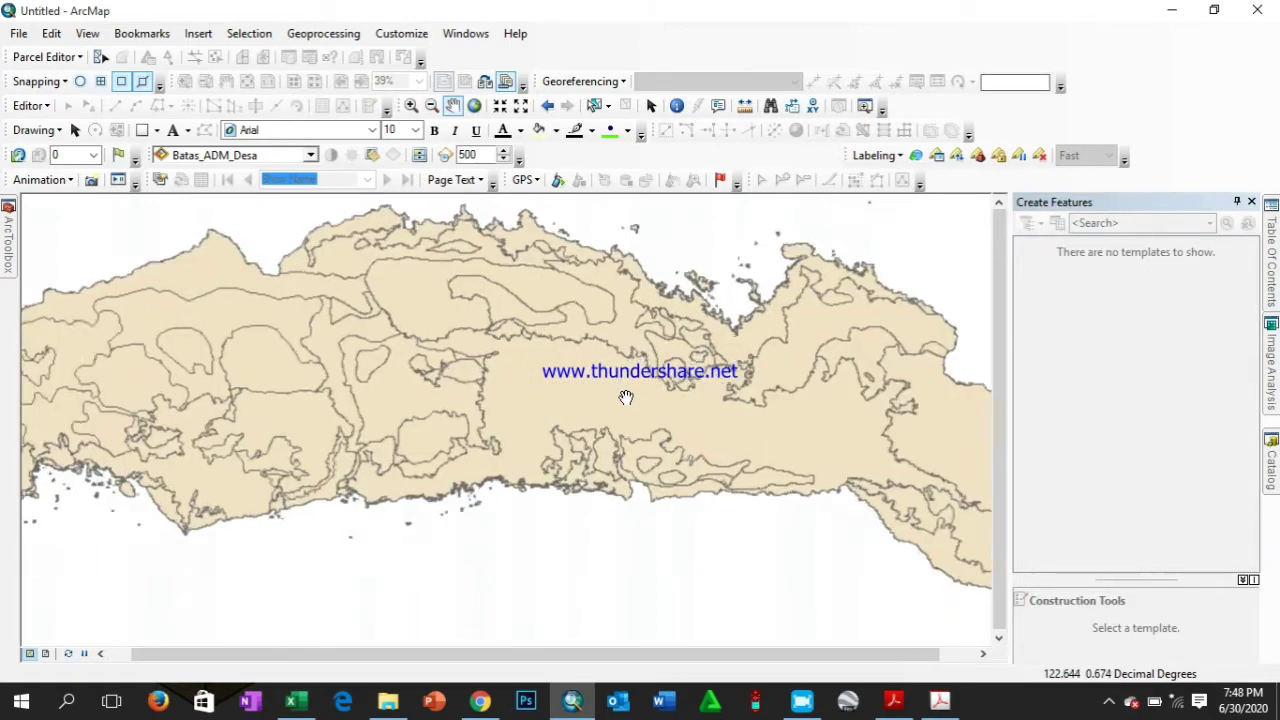
pyautogui.scroll(2, 630, 397)
pyautogui.scroll(-1, 630, 397)
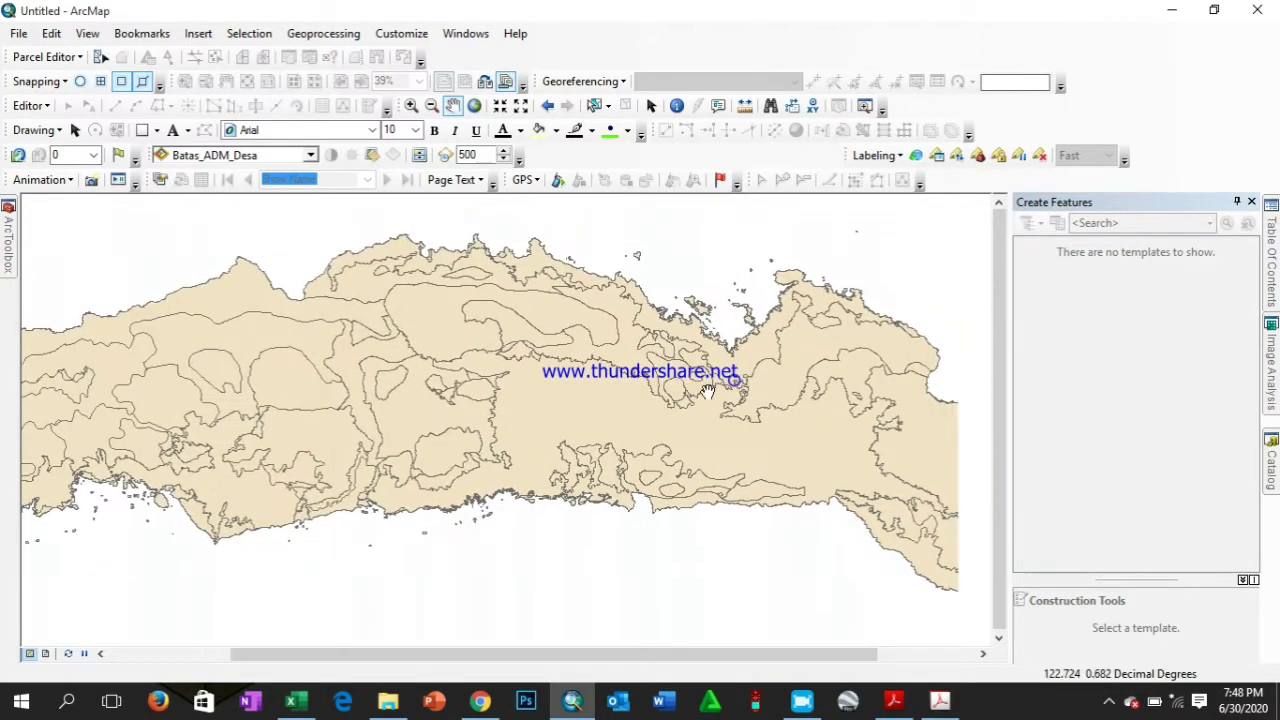
pyautogui.scroll(1, 787, 378)
pyautogui.moveTo(856, 379); pyautogui.dragTo(788, 377)
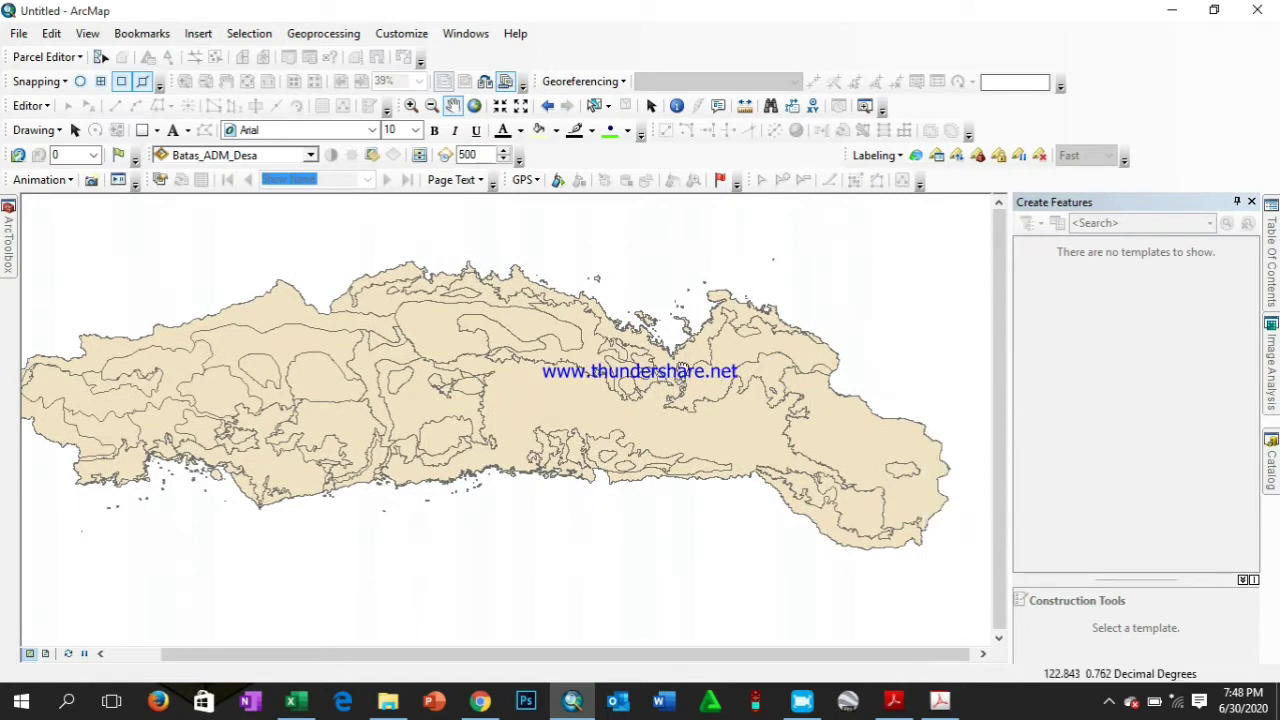
pyautogui.moveTo(671, 370); pyautogui.dragTo(728, 368)
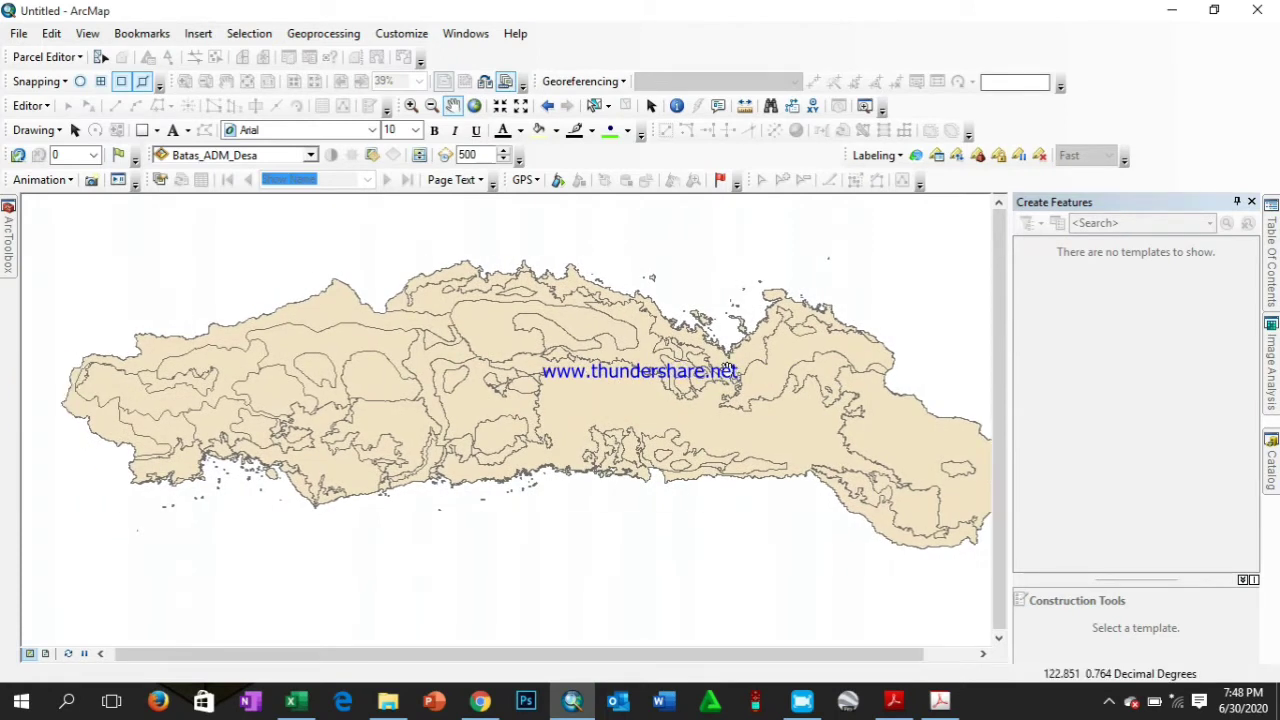
pyautogui.moveTo(746, 342); pyautogui.dragTo(727, 342)
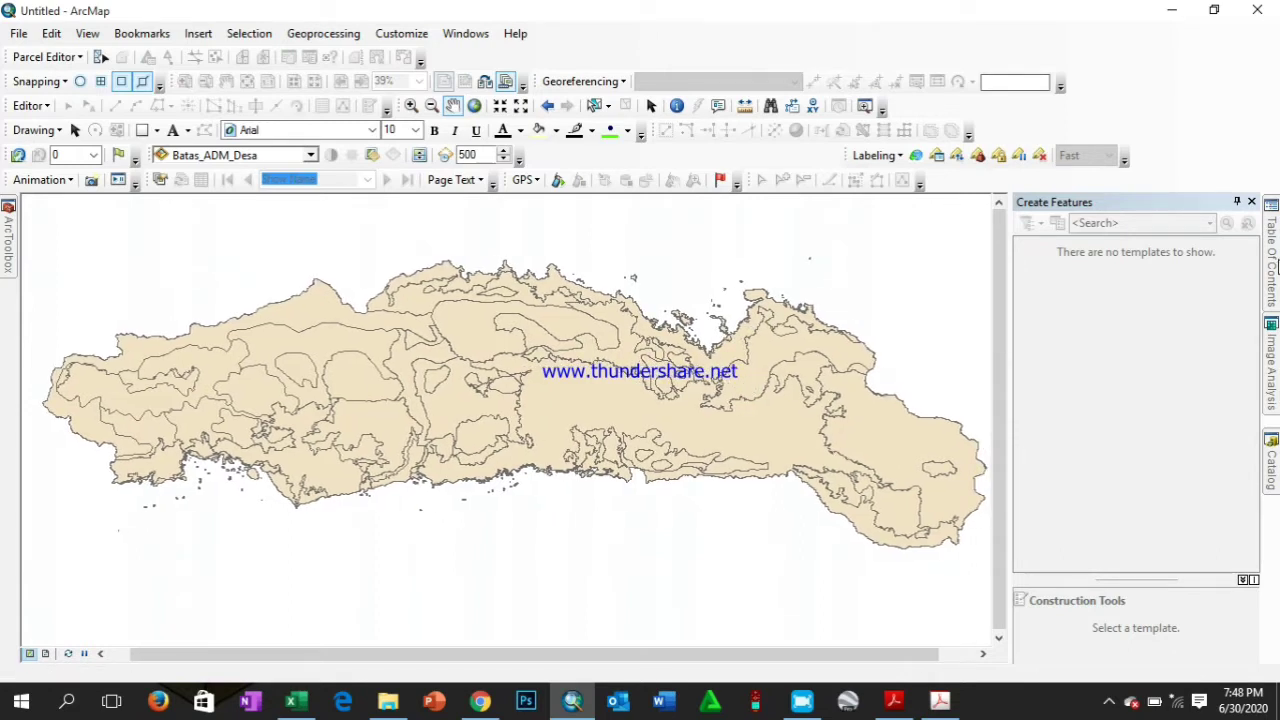
# Compare the forest area polygons with the village boundaries by repeatedly hiding and showing the KH_Gorontalo_SK_6030_2016 layer
pyautogui.click(1273, 262)
pyautogui.click(1060, 264)
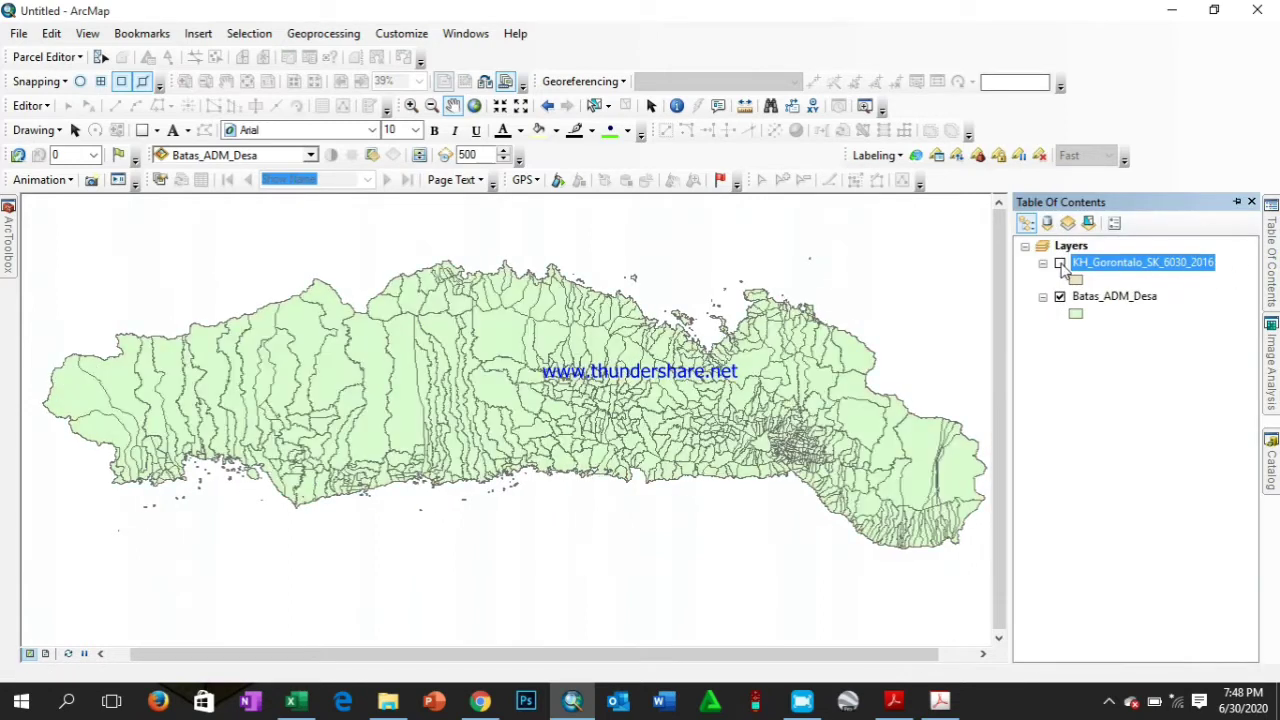
pyautogui.click(1060, 264)
pyautogui.click(1060, 264)
pyautogui.click(1060, 264)
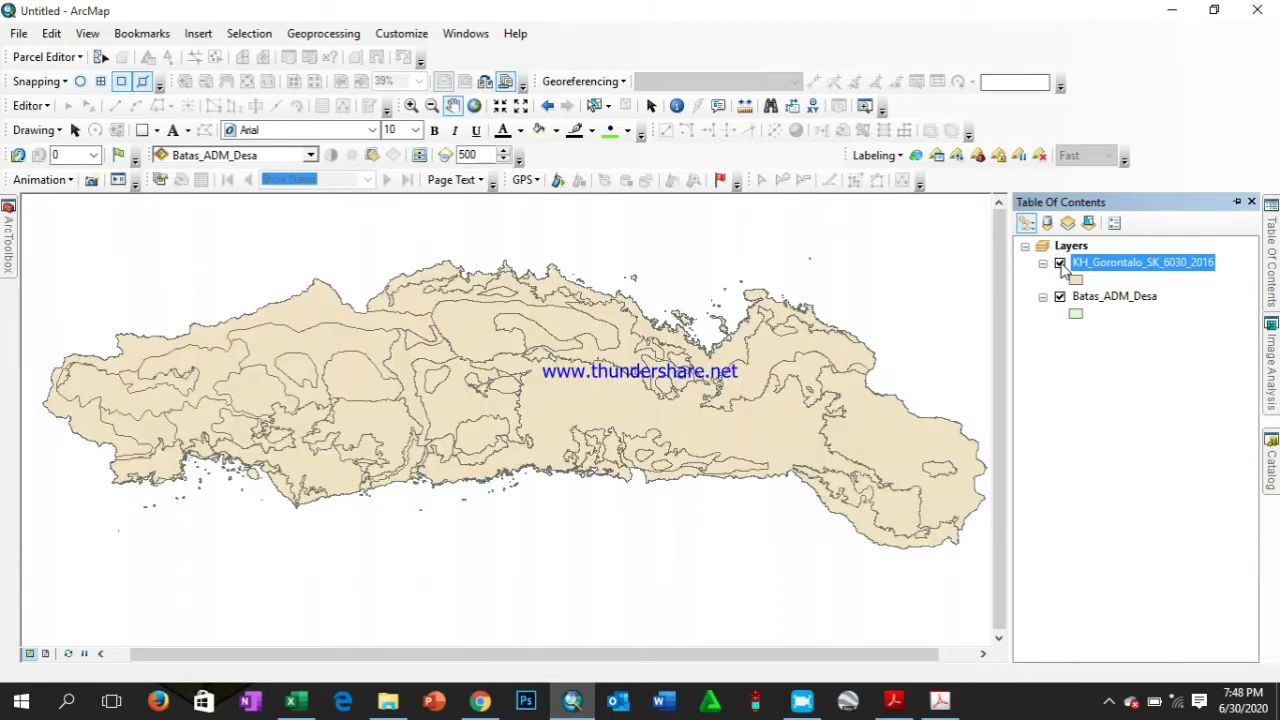
pyautogui.click(1060, 264)
pyautogui.click(1060, 264)
pyautogui.click(1060, 264)
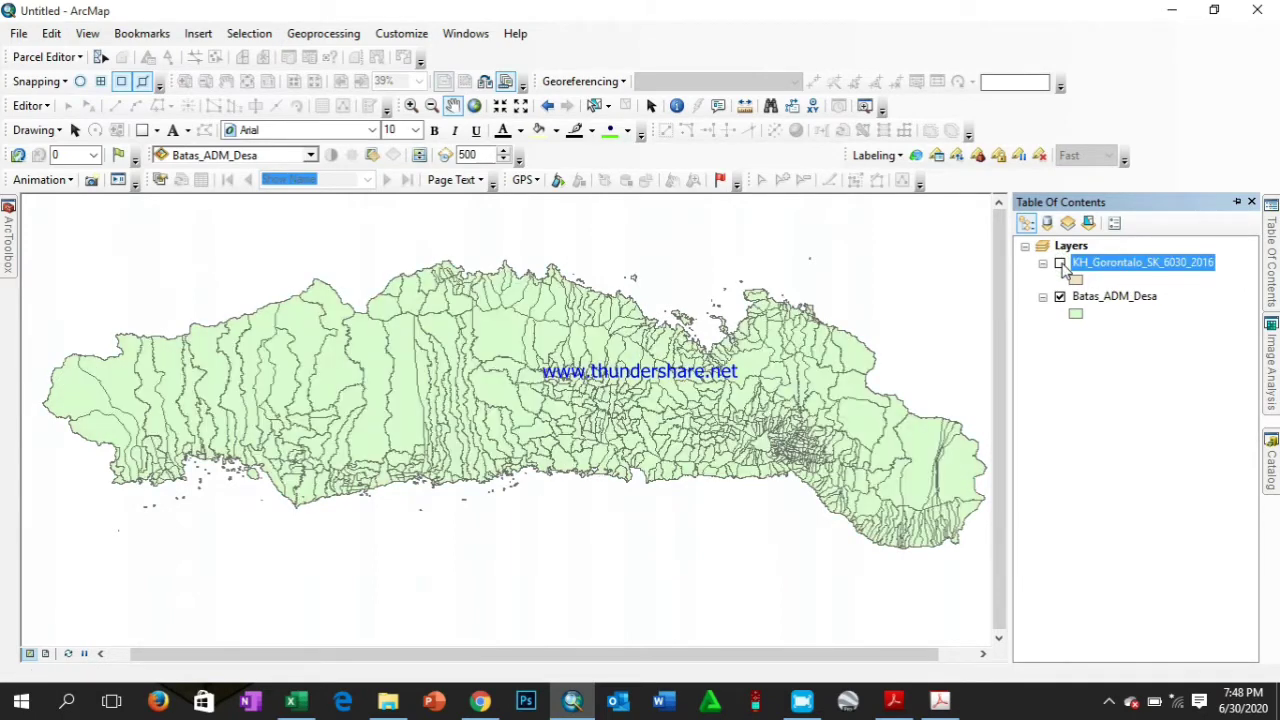
pyautogui.click(1060, 264)
pyautogui.moveTo(767, 323); pyautogui.dragTo(739, 323)
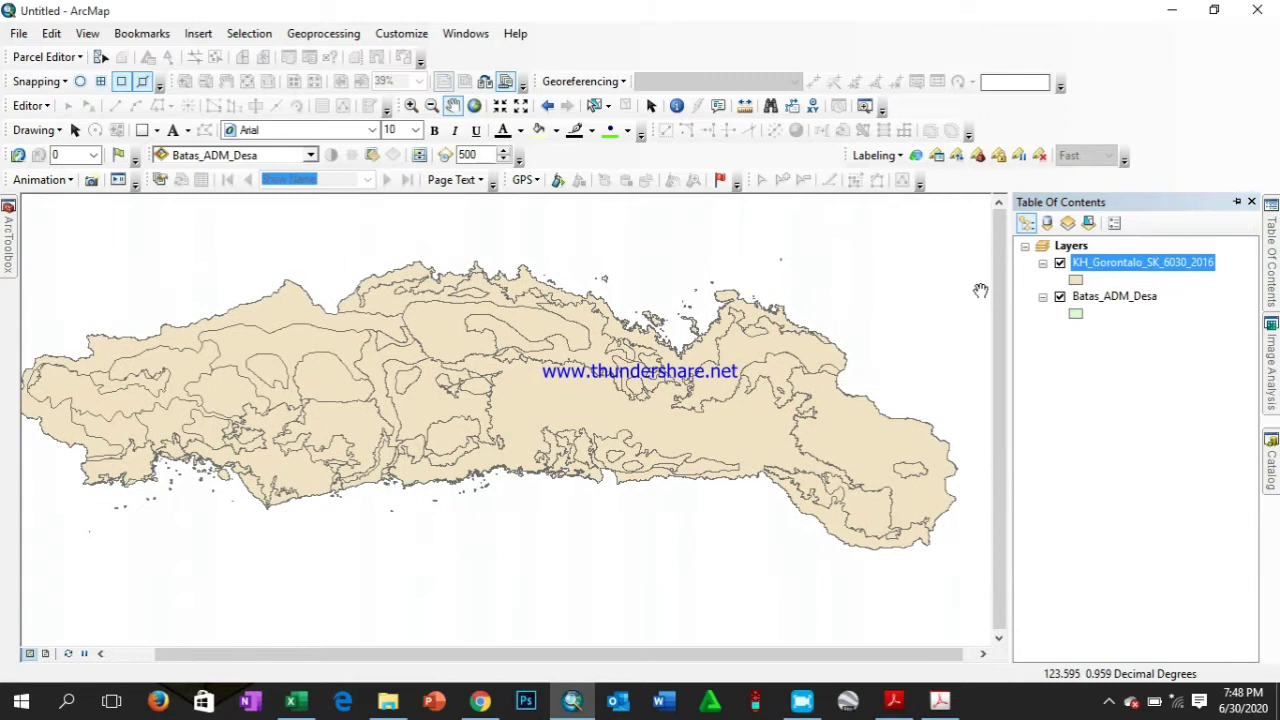
# Auto-hide the docked layer list and run Intersect on KH_Gorontalo_SK_6030_2016 and Batas_ADM_Desa, keeping the default output and all attributes
pyautogui.click(1238, 204)
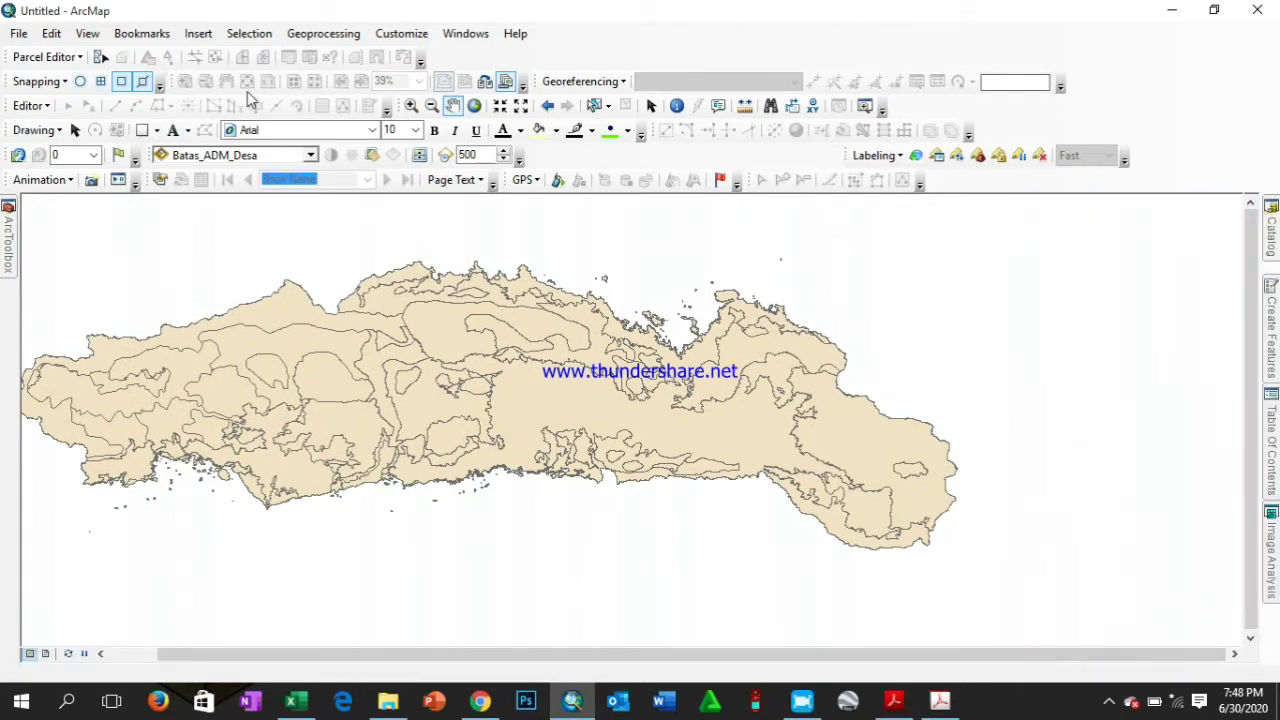
pyautogui.click(325, 36)
pyautogui.click(325, 37)
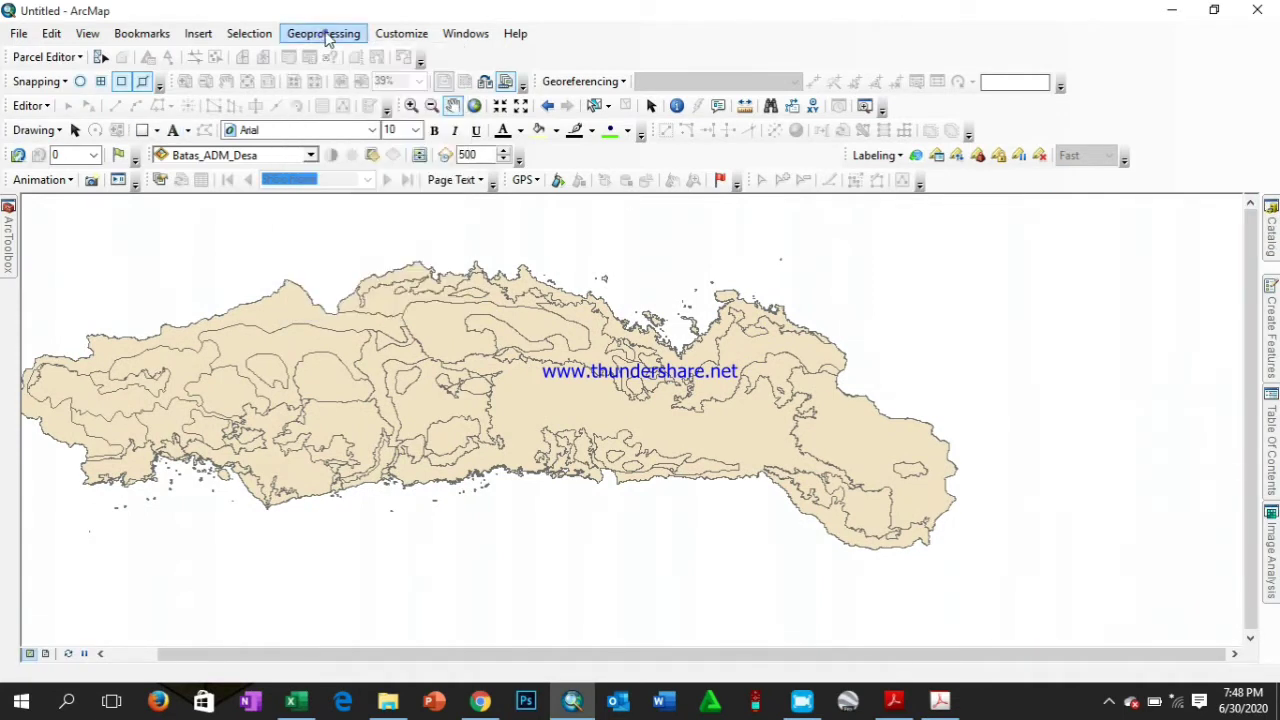
pyautogui.click(326, 36)
pyautogui.click(327, 36)
pyautogui.click(329, 36)
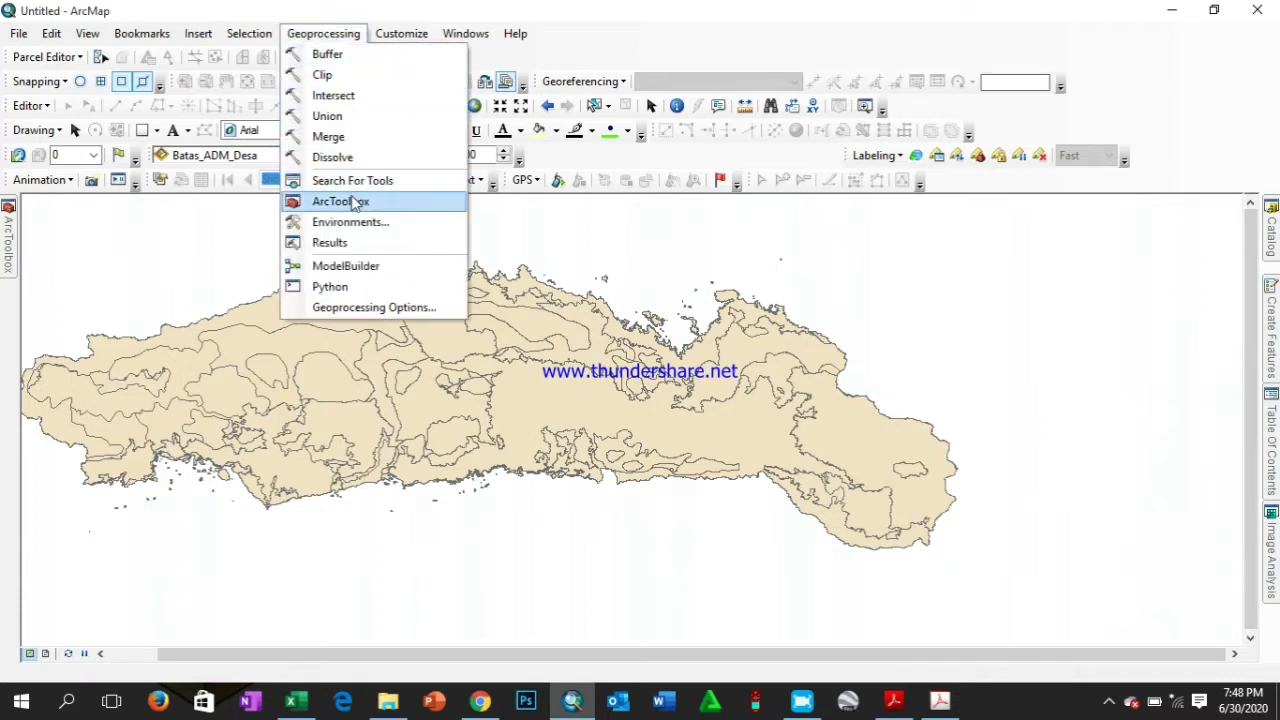
pyautogui.click(357, 100)
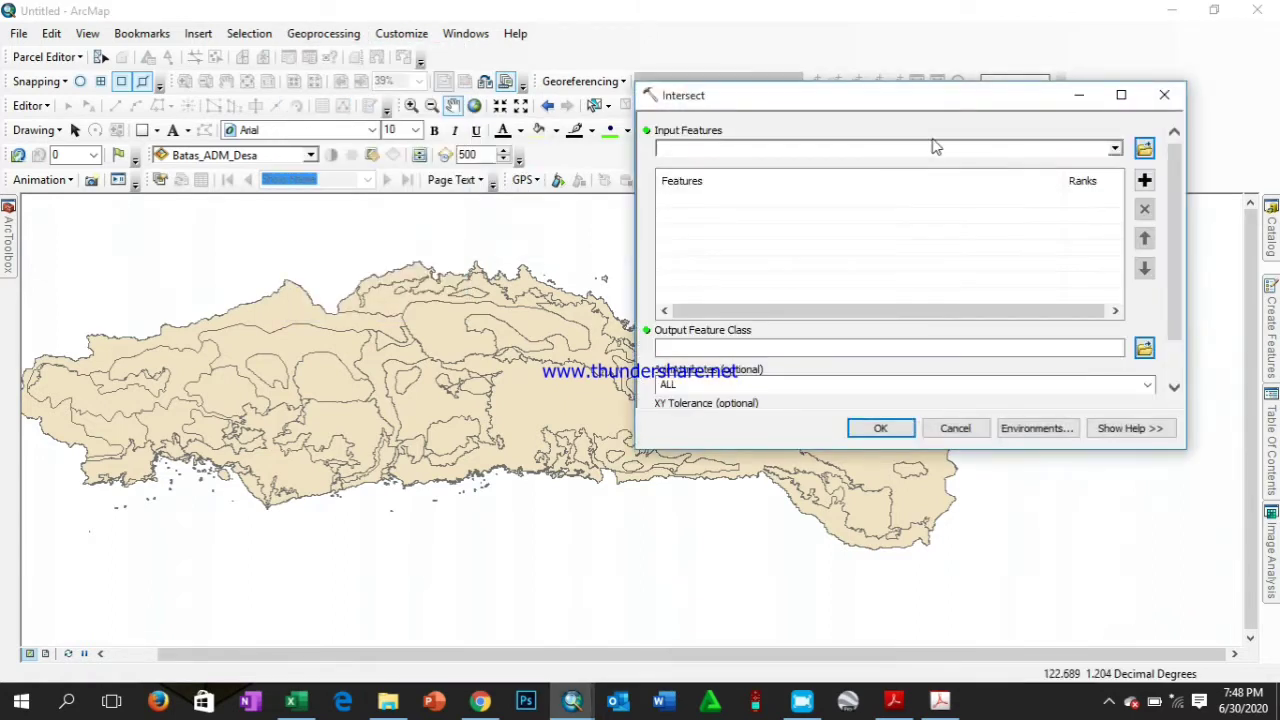
pyautogui.click(990, 154)
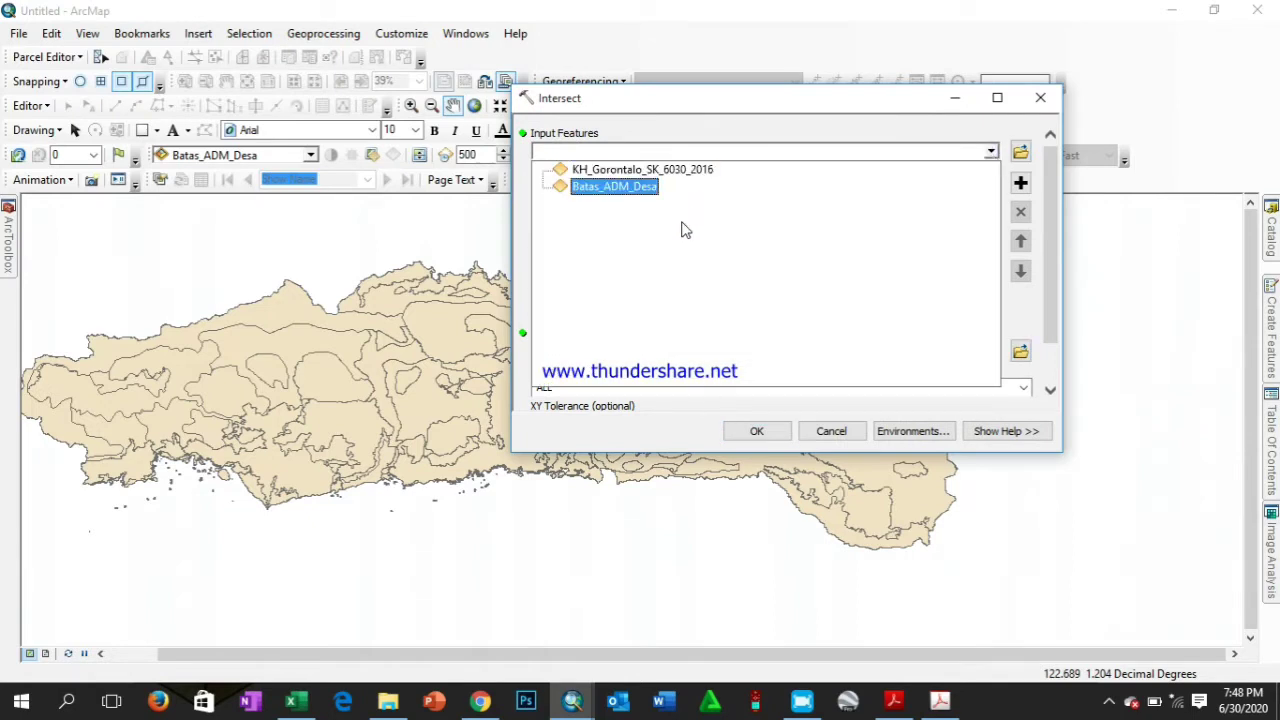
pyautogui.click(696, 170)
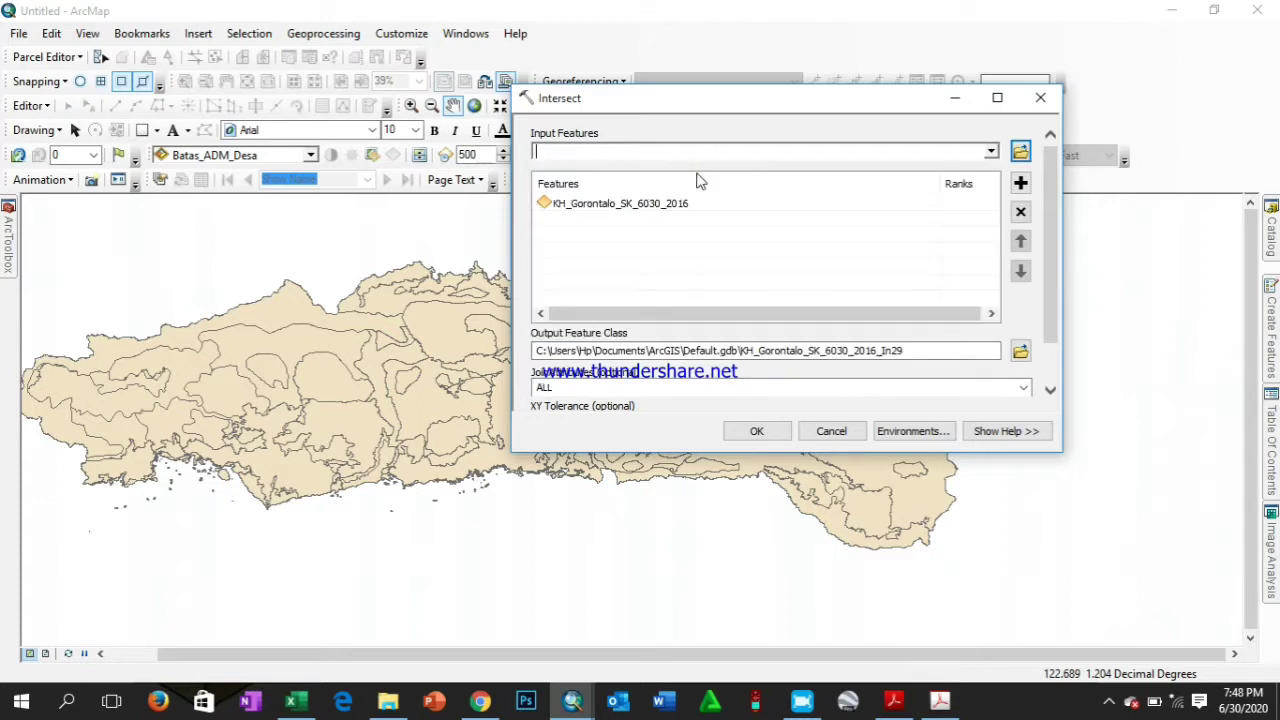
pyautogui.click(991, 155)
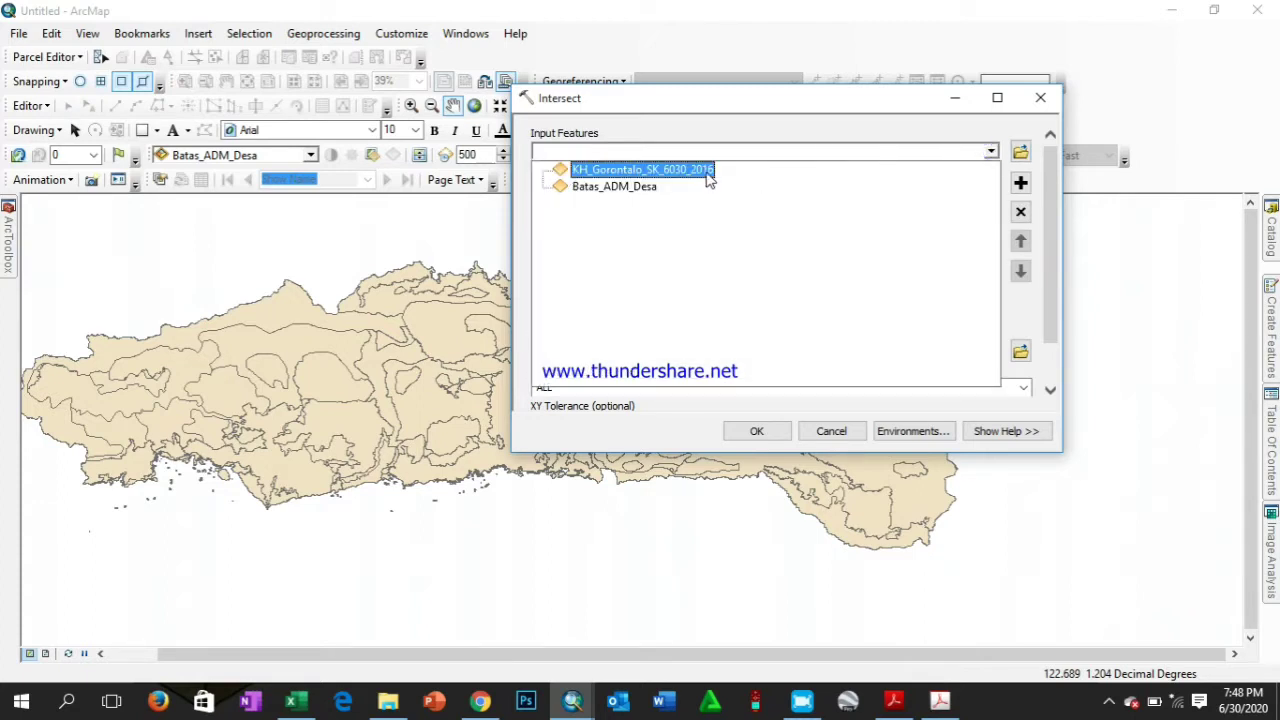
pyautogui.click(640, 189)
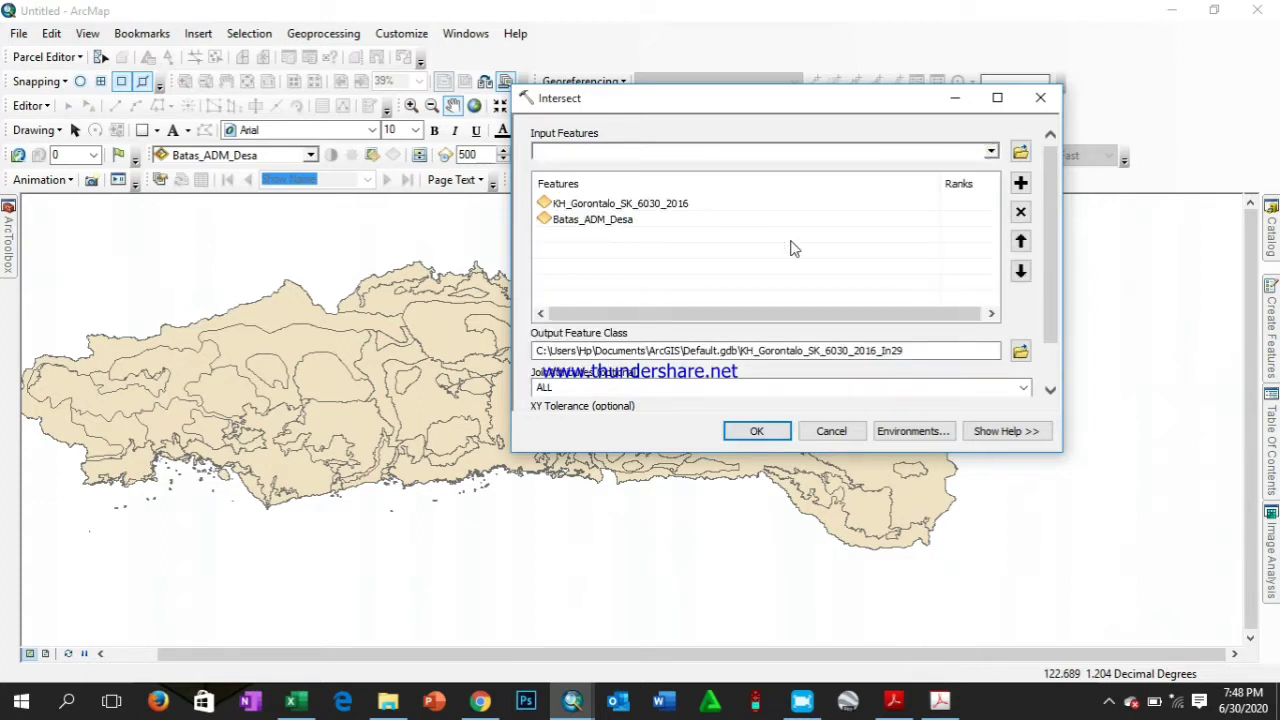
pyautogui.click(758, 432)
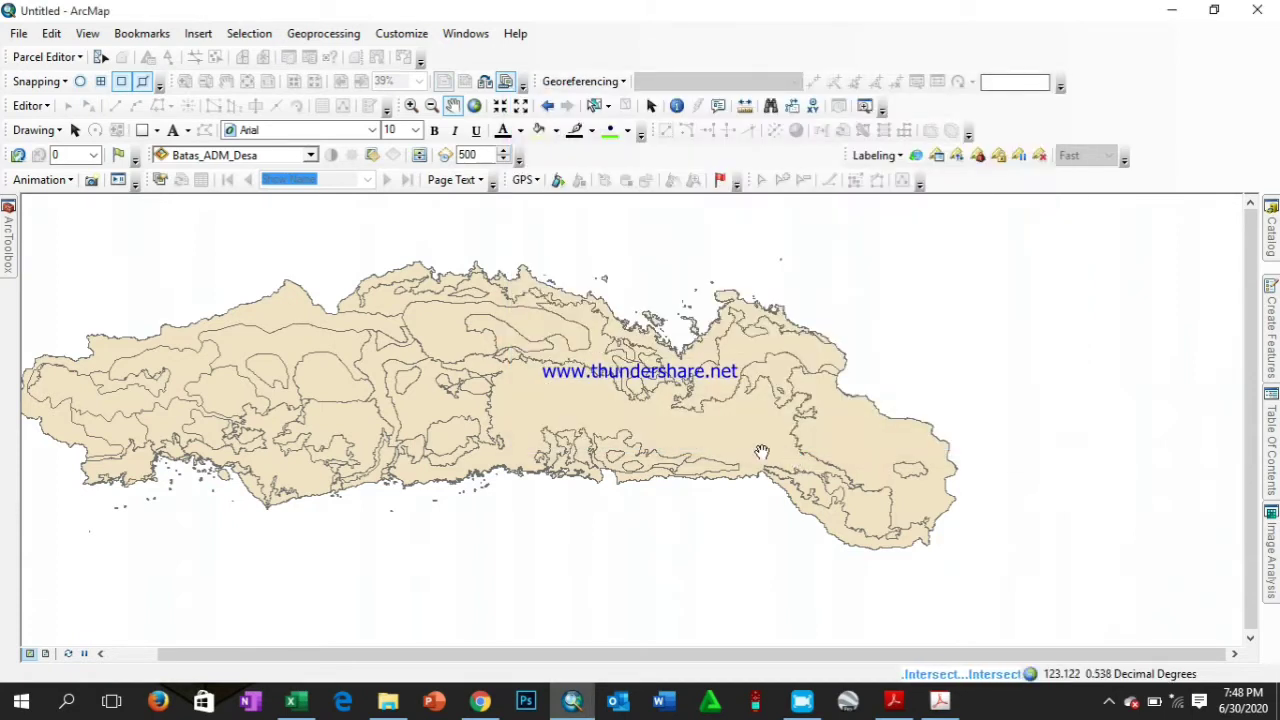
pyautogui.moveTo(760, 408); pyautogui.dragTo(849, 405)
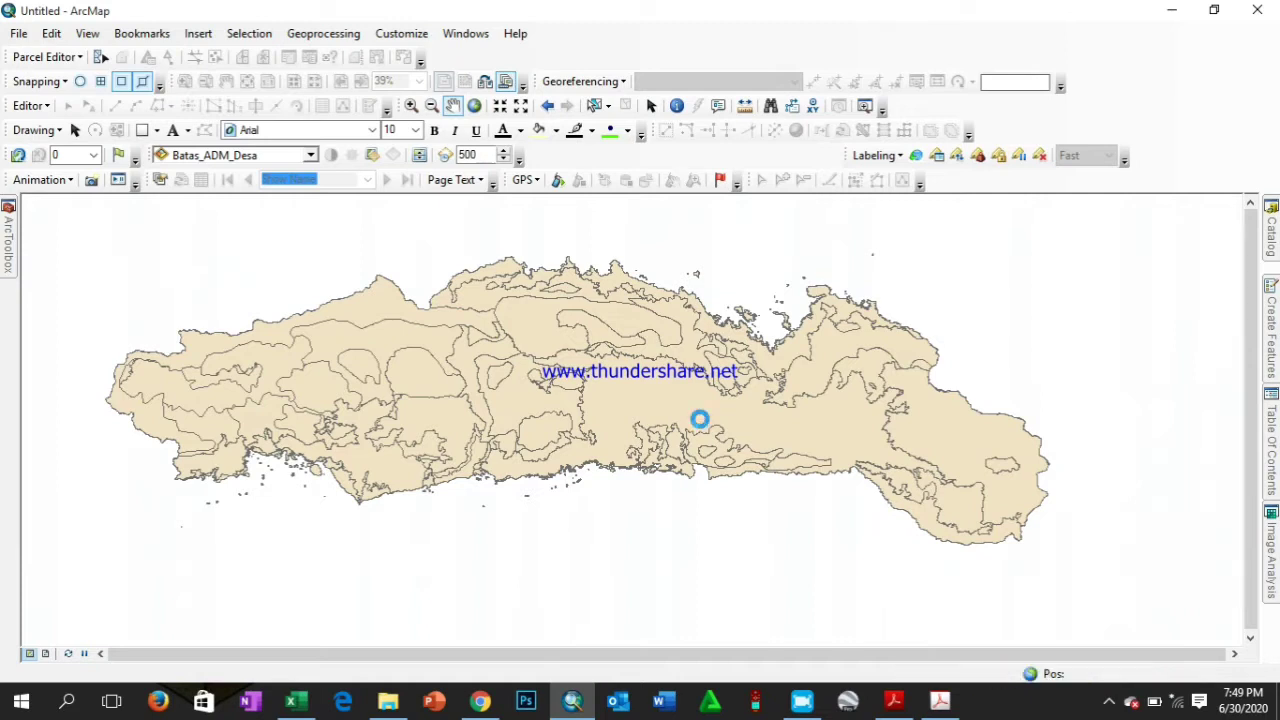
pyautogui.scroll(1, 687, 415)
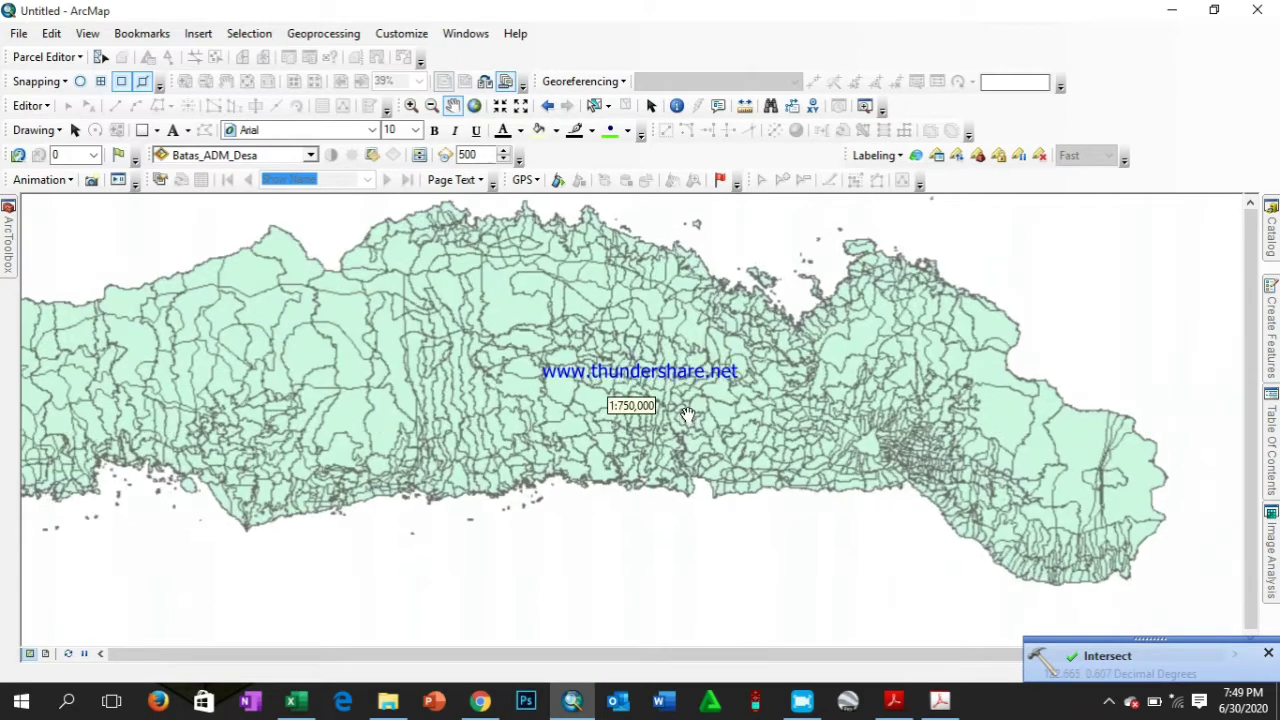
pyautogui.scroll(-1, 687, 415)
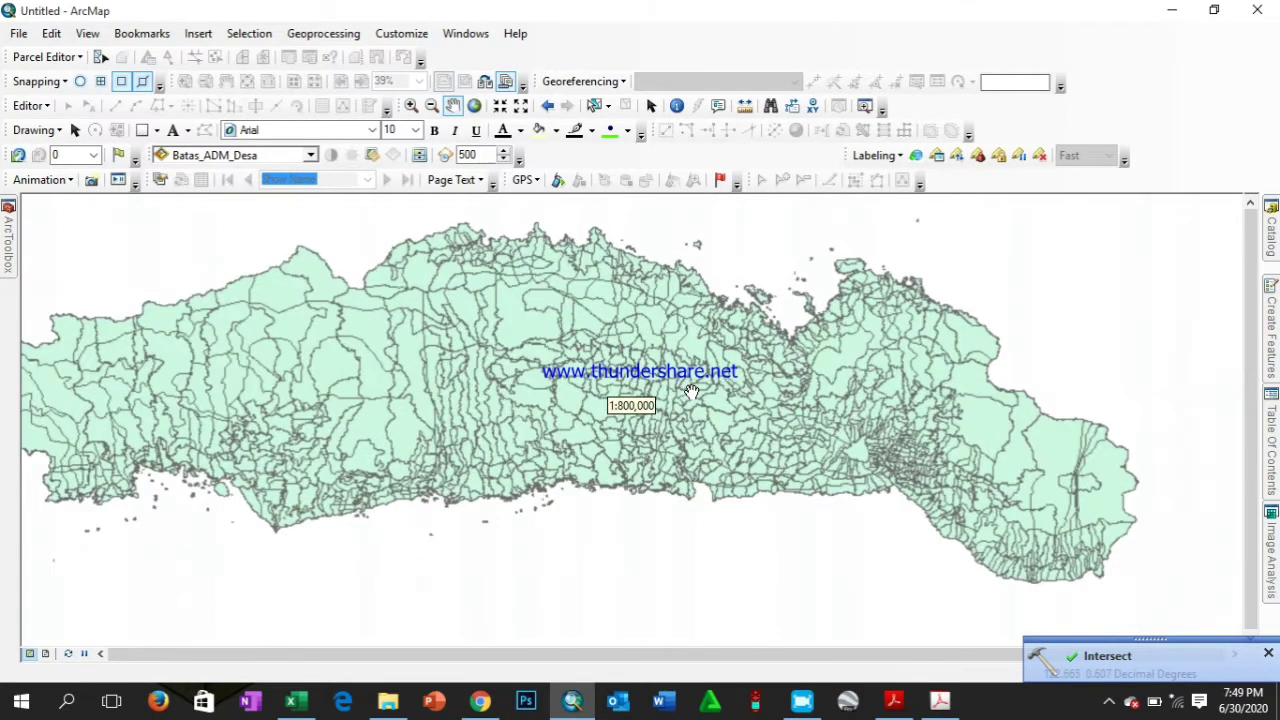
# Hide the source layers KH_Gorontalo_SK_6030_2016 and Batas_ADM_Desa and remove both from the map, keeping the intersect result
pyautogui.scroll(-2, 692, 392)
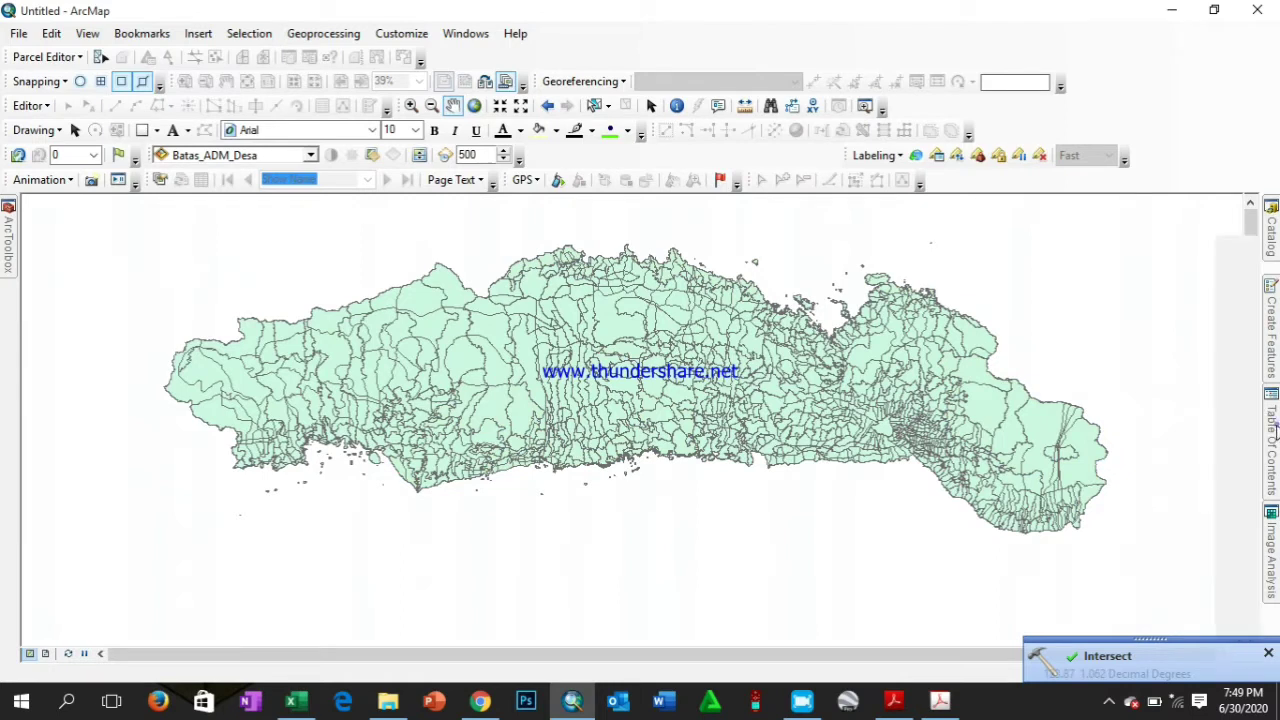
pyautogui.moveTo(1274, 420)
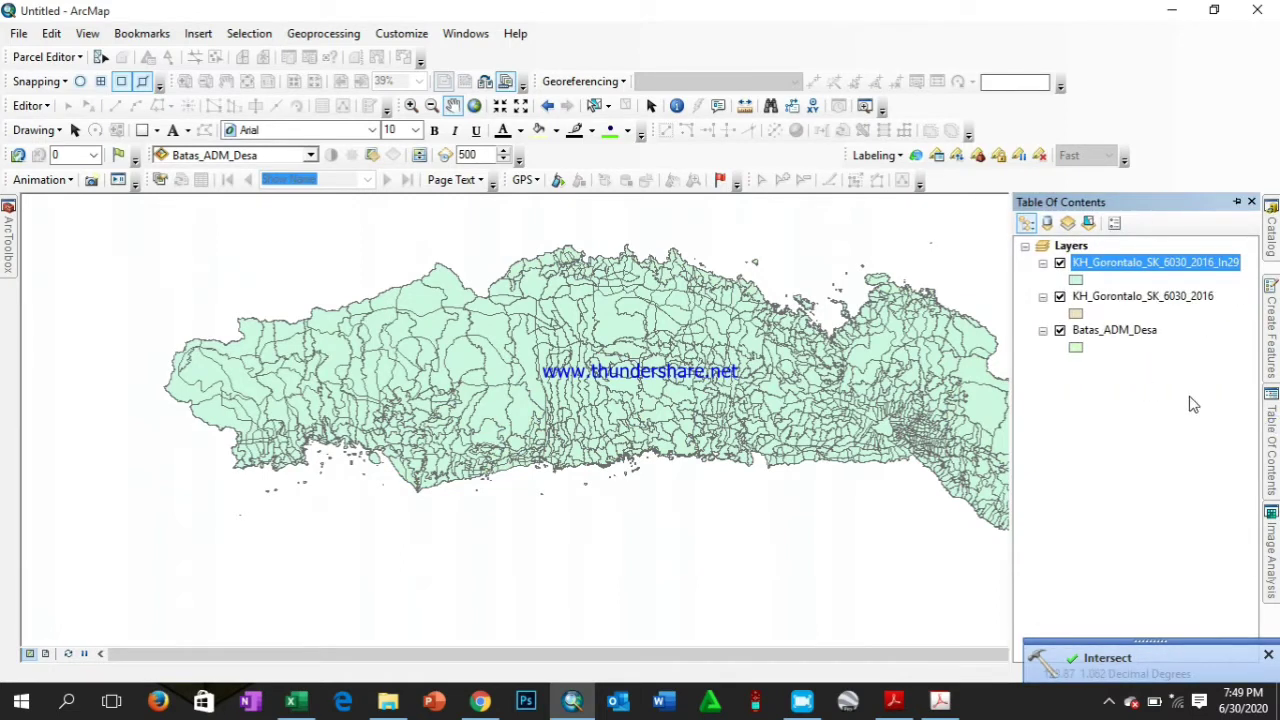
pyautogui.click(1060, 297)
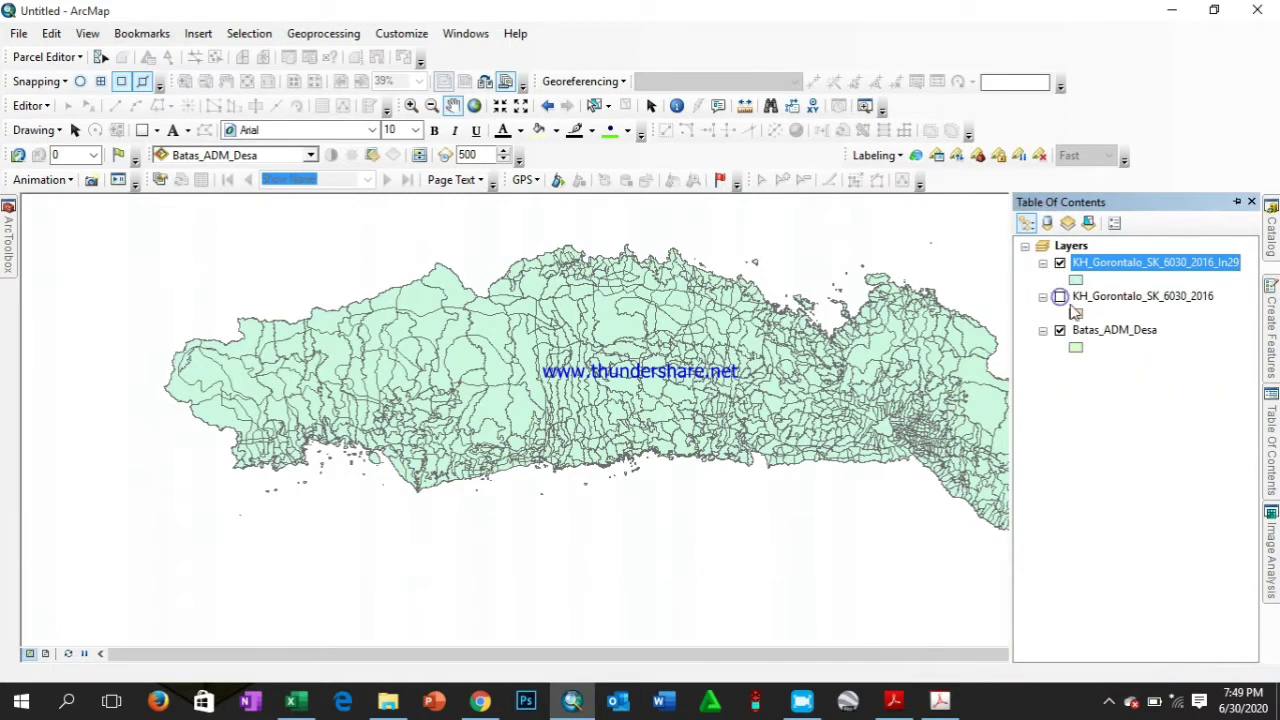
pyautogui.click(1061, 332)
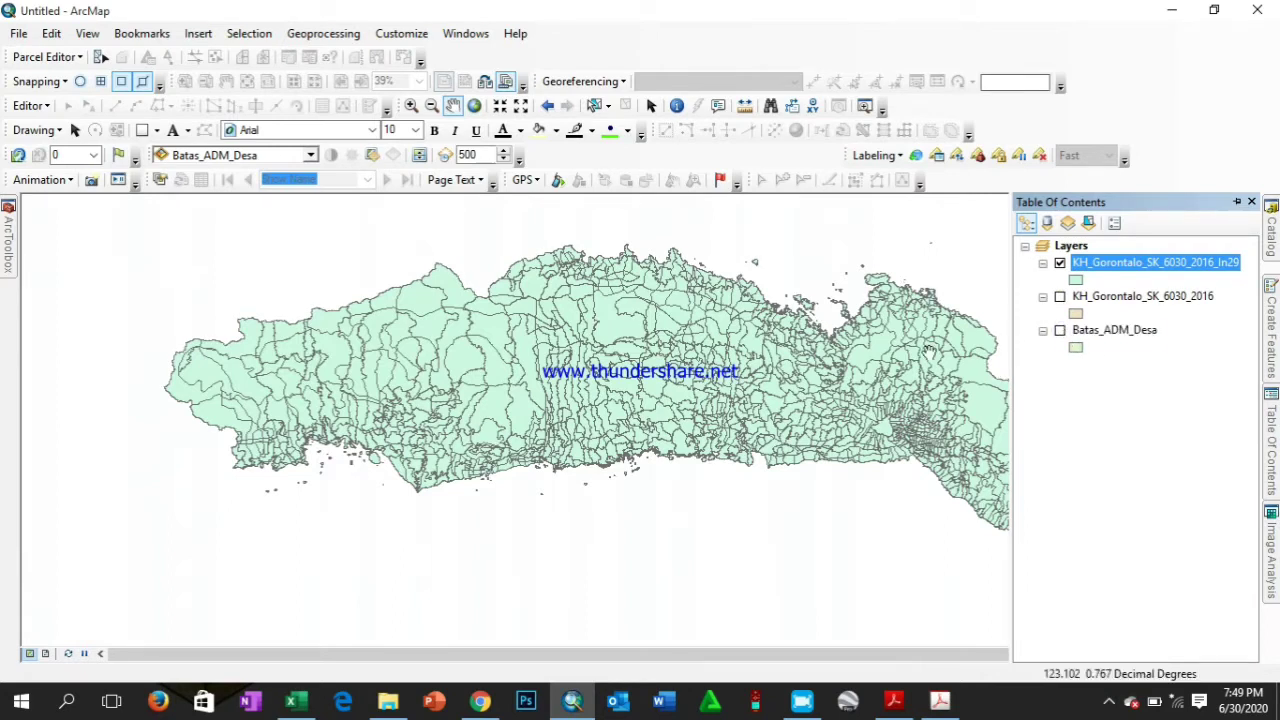
pyautogui.click(1137, 333)
pyautogui.keyDown('shift'); pyautogui.click(1154, 301); pyautogui.keyUp('shift')
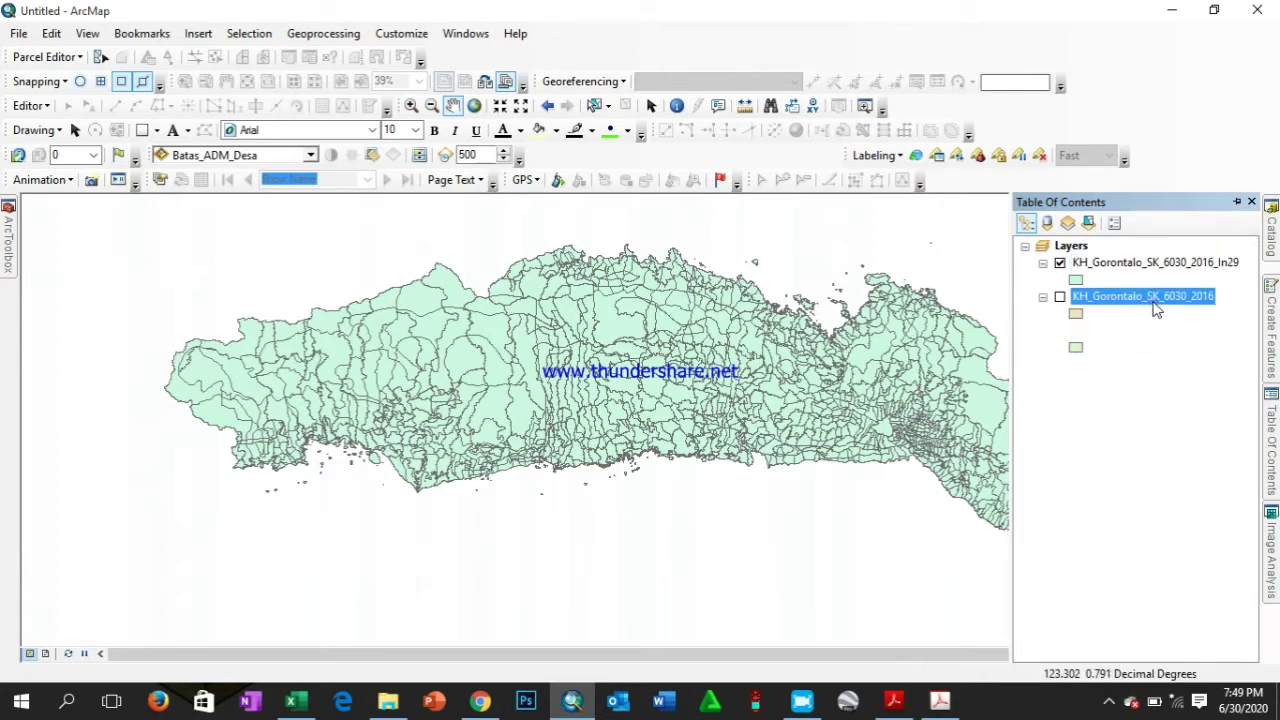
pyautogui.rightClick(1154, 301)
pyautogui.click(1178, 337)
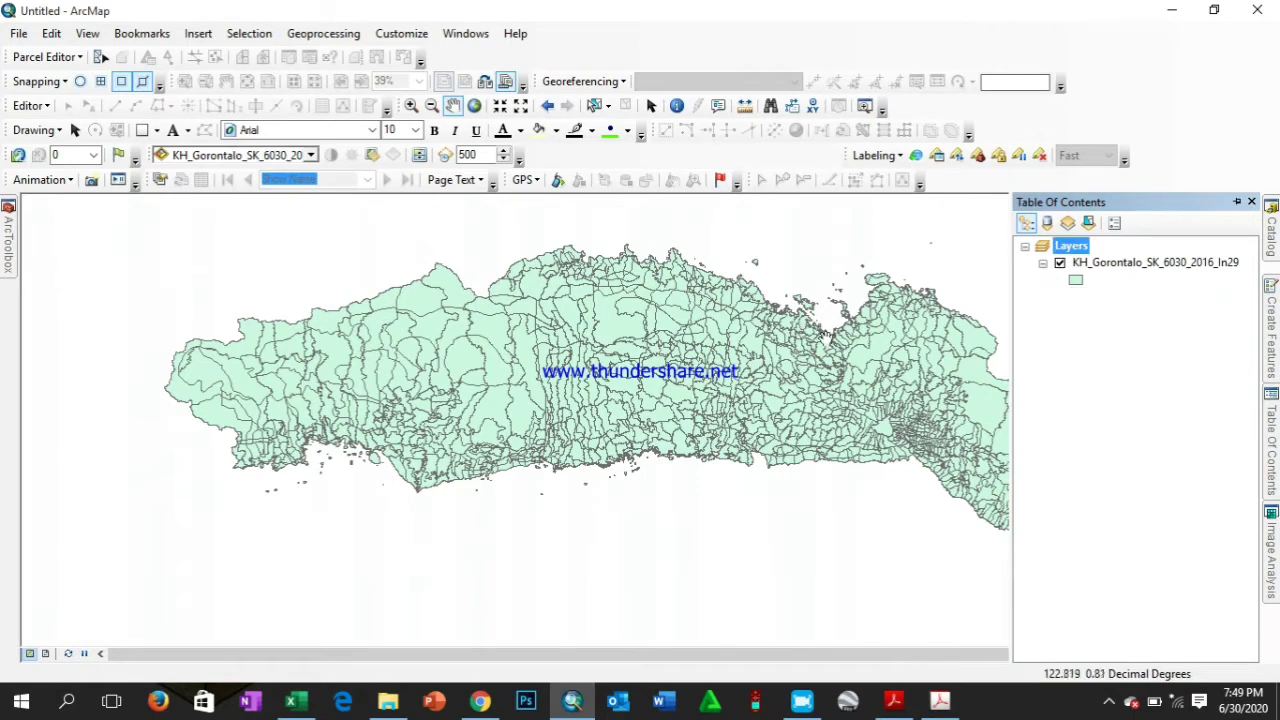
# Check the KH_Gorontalo_SK_6030_2016_In29 layer by hiding and showing it, and open its attribute table
pyautogui.click(1060, 264)
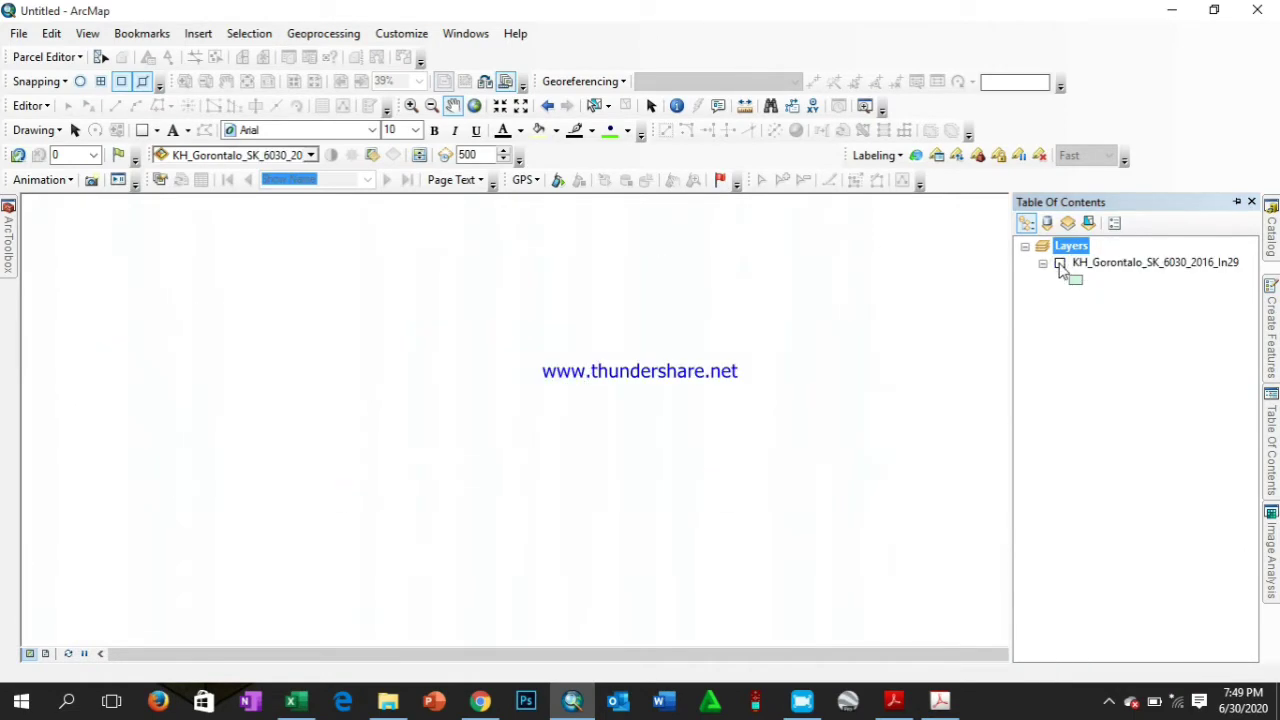
pyautogui.click(1060, 264)
pyautogui.click(1060, 264)
pyautogui.rightClick(1122, 264)
pyautogui.click(1156, 318)
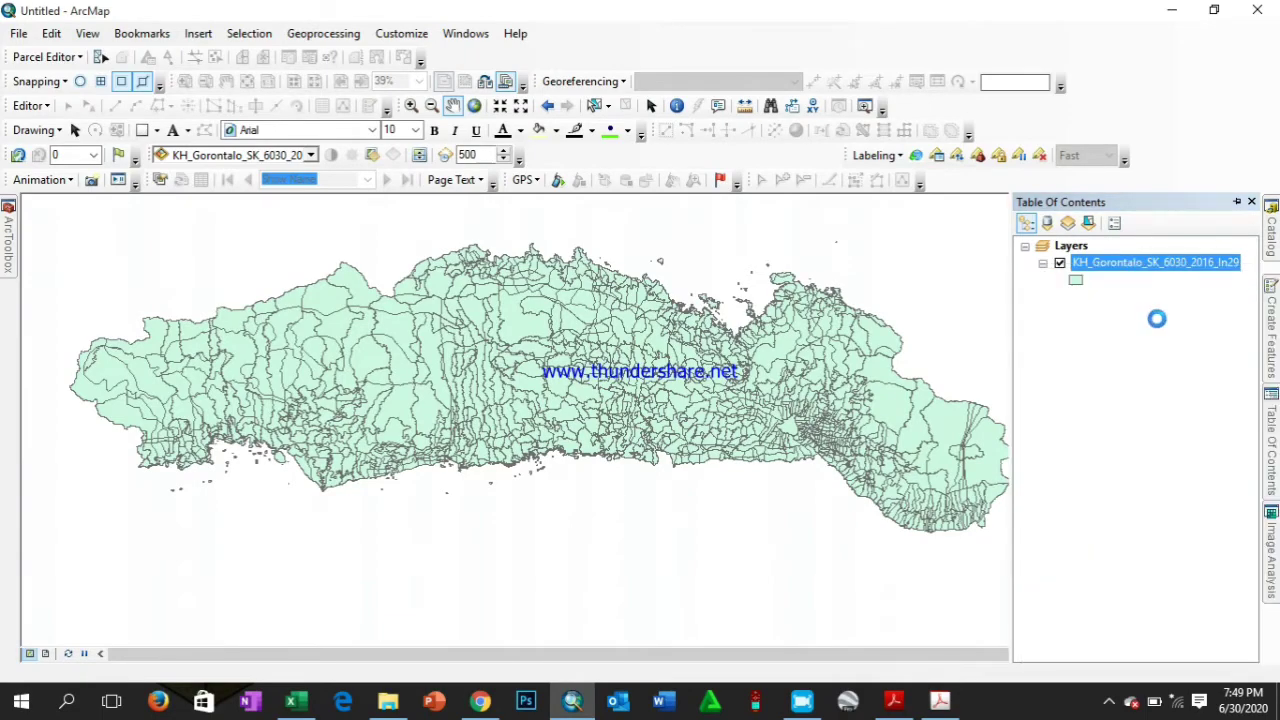
# Sort the intersect layer's attribute table in ascending order by DESA and look through the village records
pyautogui.moveTo(385, 478); pyautogui.dragTo(686, 462)
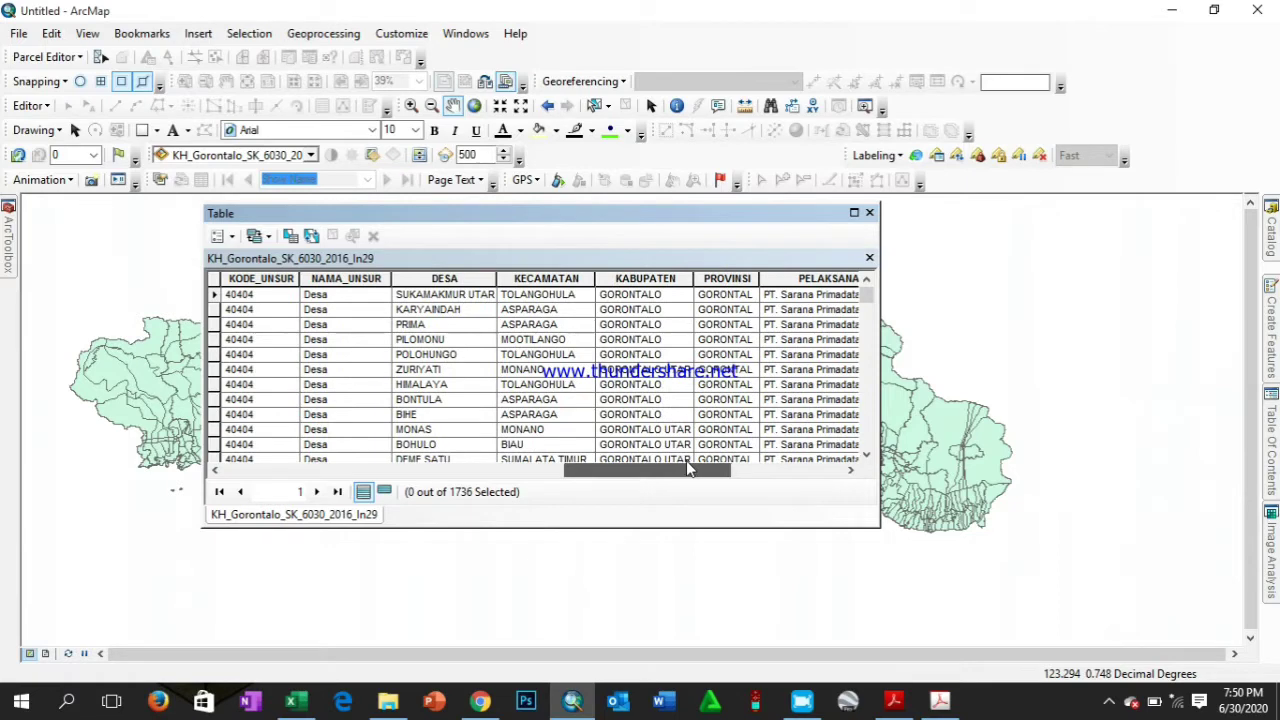
pyautogui.click(476, 280)
pyautogui.rightClick(477, 281)
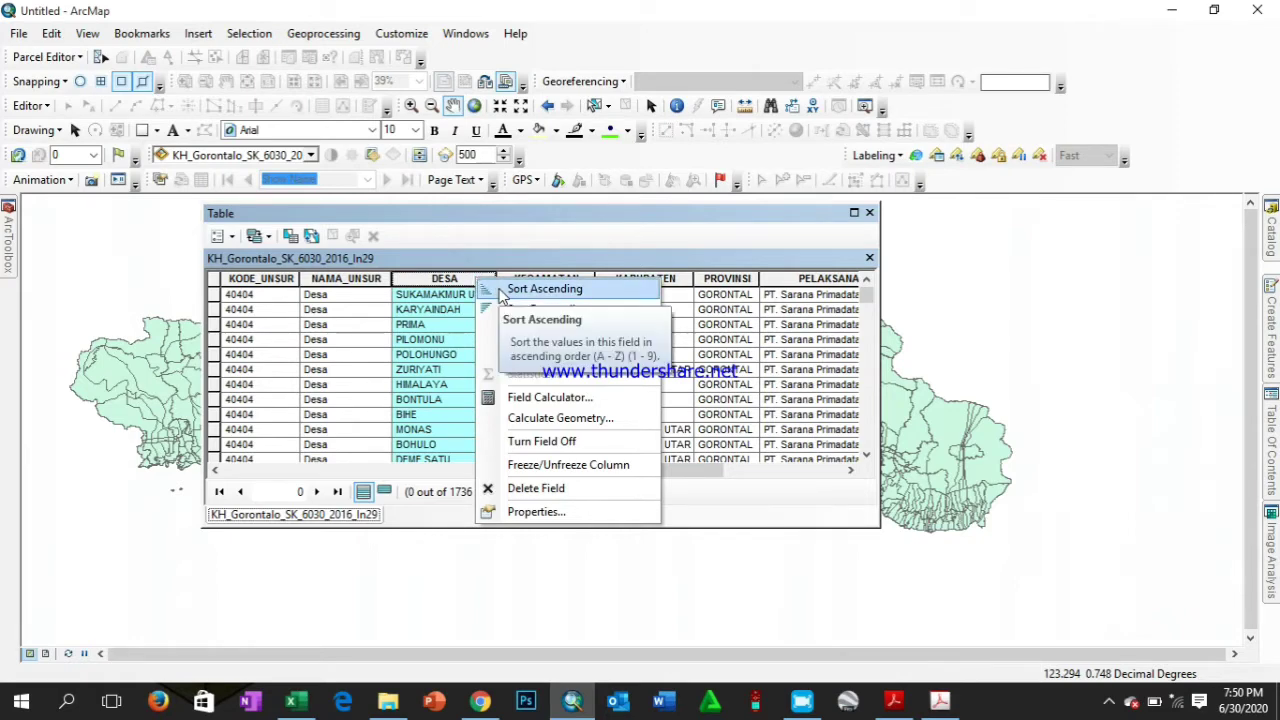
pyautogui.click(500, 289)
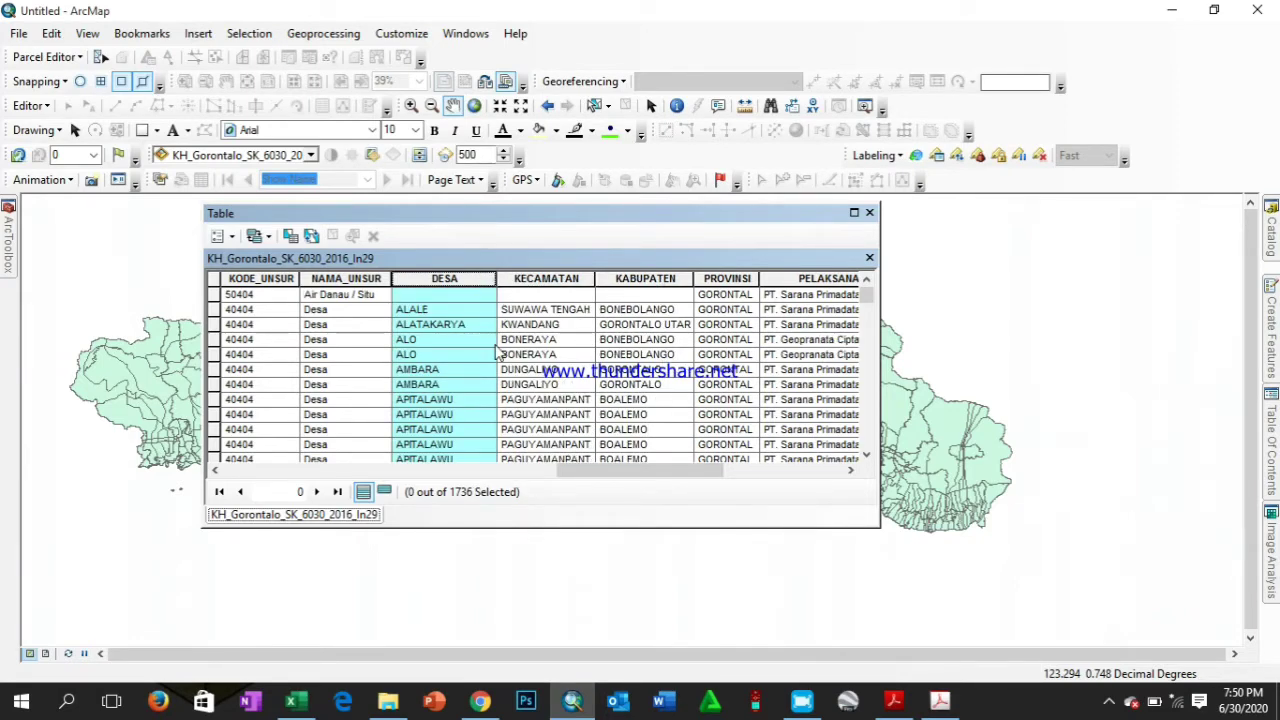
pyautogui.scroll(-7, 499, 352)
pyautogui.scroll(7, 499, 354)
pyautogui.scroll(-7, 499, 356)
pyautogui.scroll(7, 475, 335)
pyautogui.scroll(-10, 484, 343)
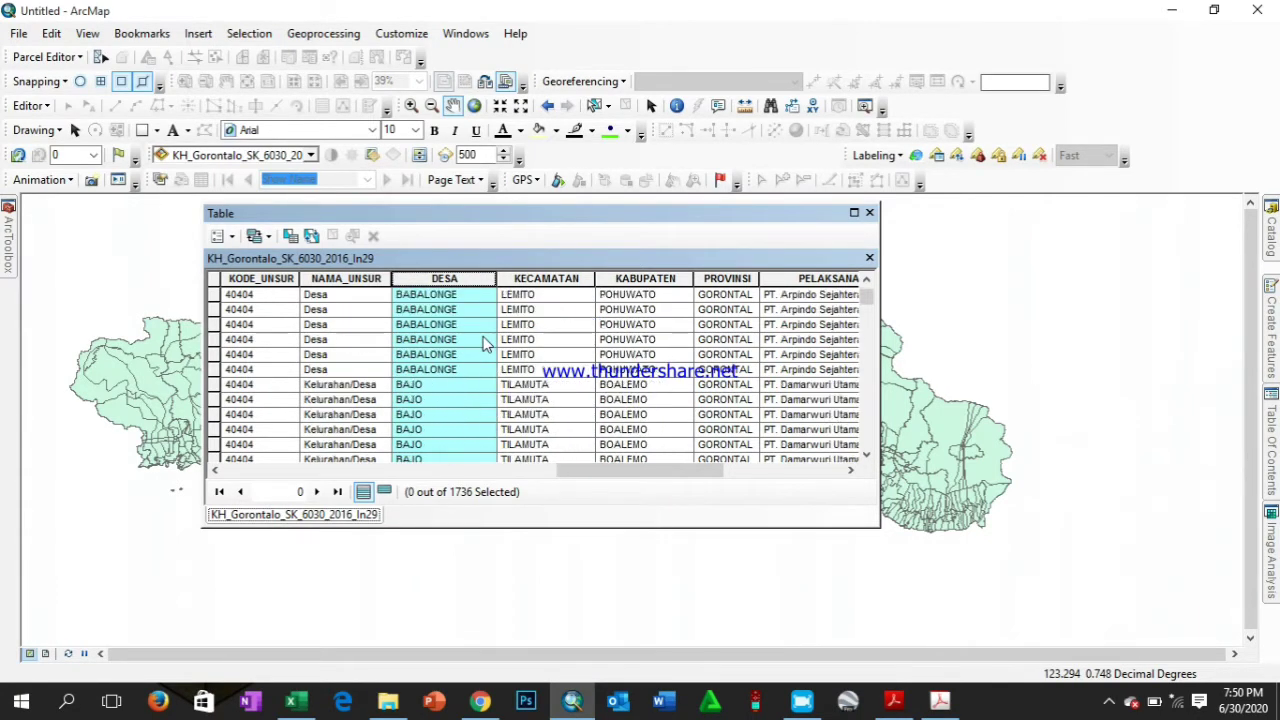
pyautogui.scroll(10, 495, 347)
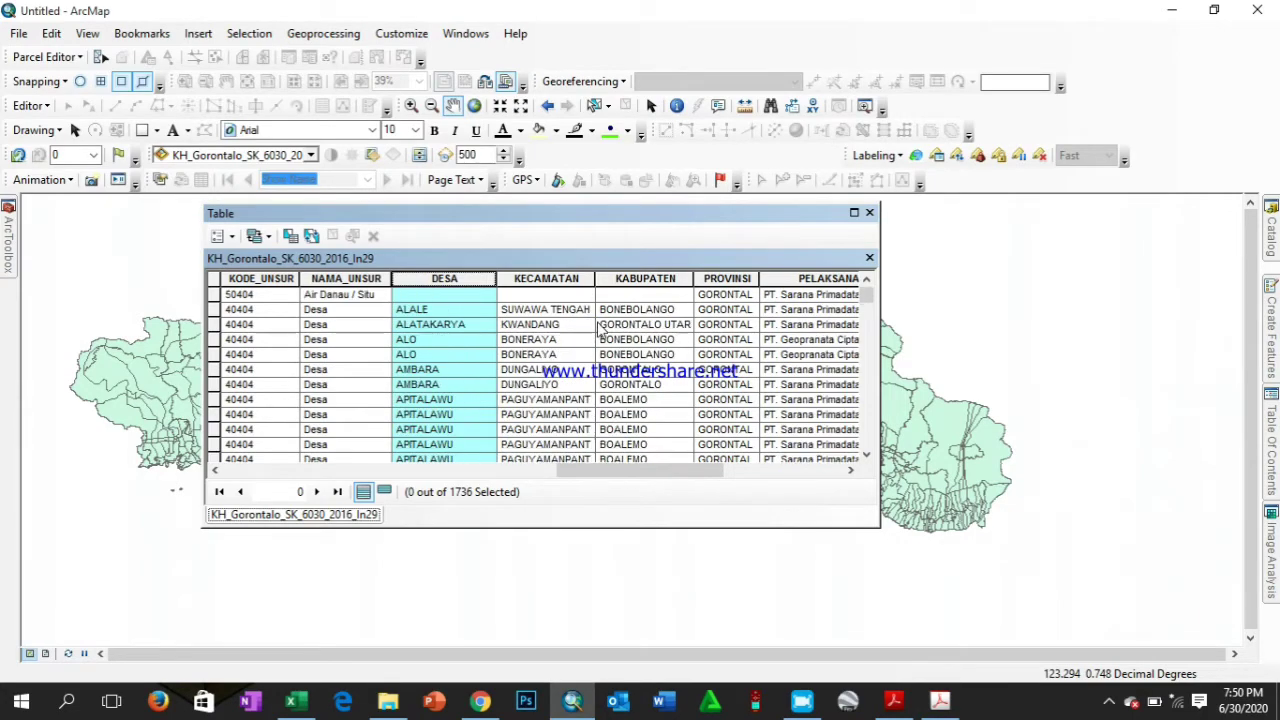
pyautogui.moveTo(869, 302); pyautogui.dragTo(860, 248)
# Delete the FID_Batas_ADM_Desa field from the intersect layer's attribute table
pyautogui.moveTo(631, 477)
pyautogui.mouseDown()
pyautogui.moveTo(295, 478)
pyautogui.moveTo(607, 482)
pyautogui.mouseUp()
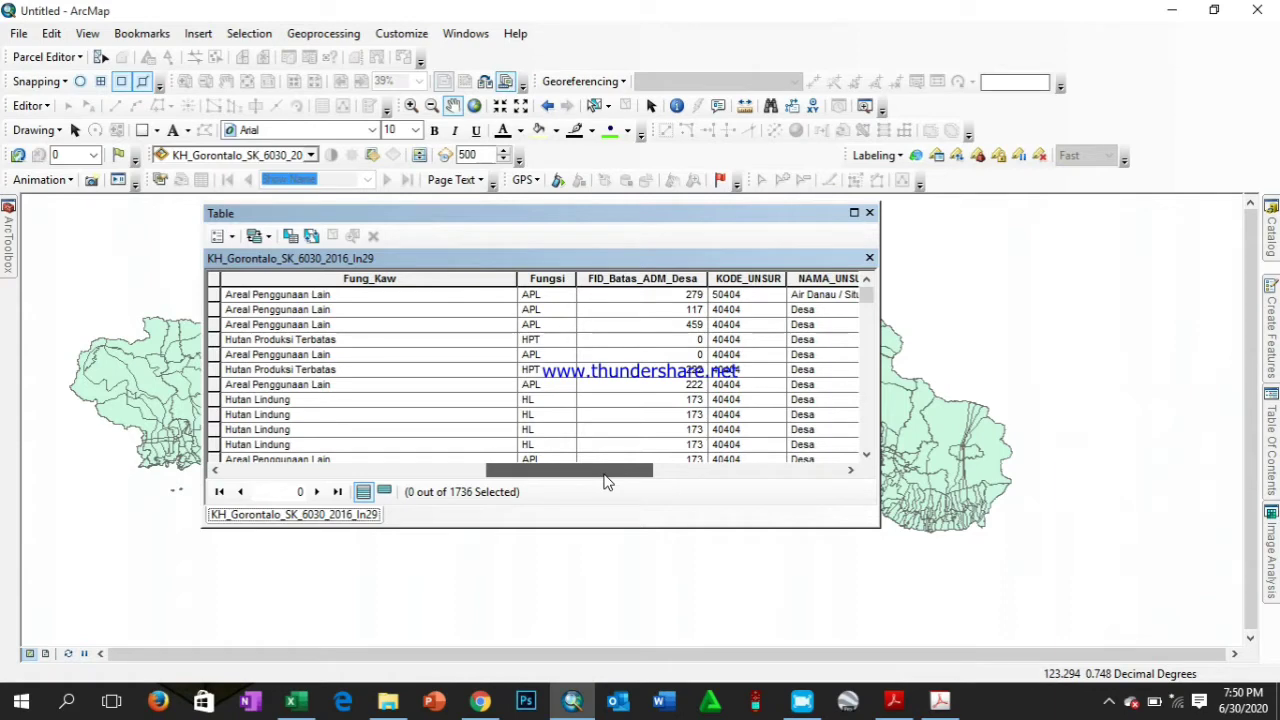
pyautogui.moveTo(604, 482)
pyautogui.mouseDown()
pyautogui.moveTo(630, 481)
pyautogui.moveTo(608, 483)
pyautogui.mouseUp()
pyautogui.rightClick(690, 280)
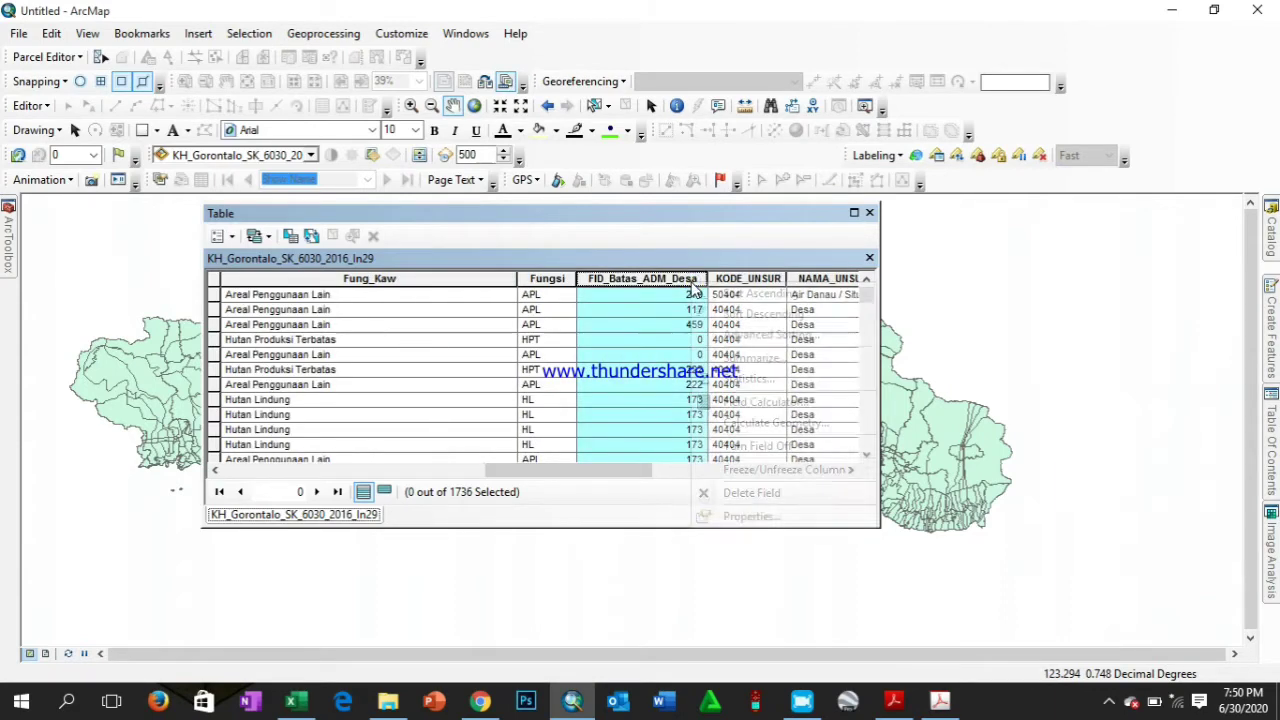
pyautogui.click(752, 495)
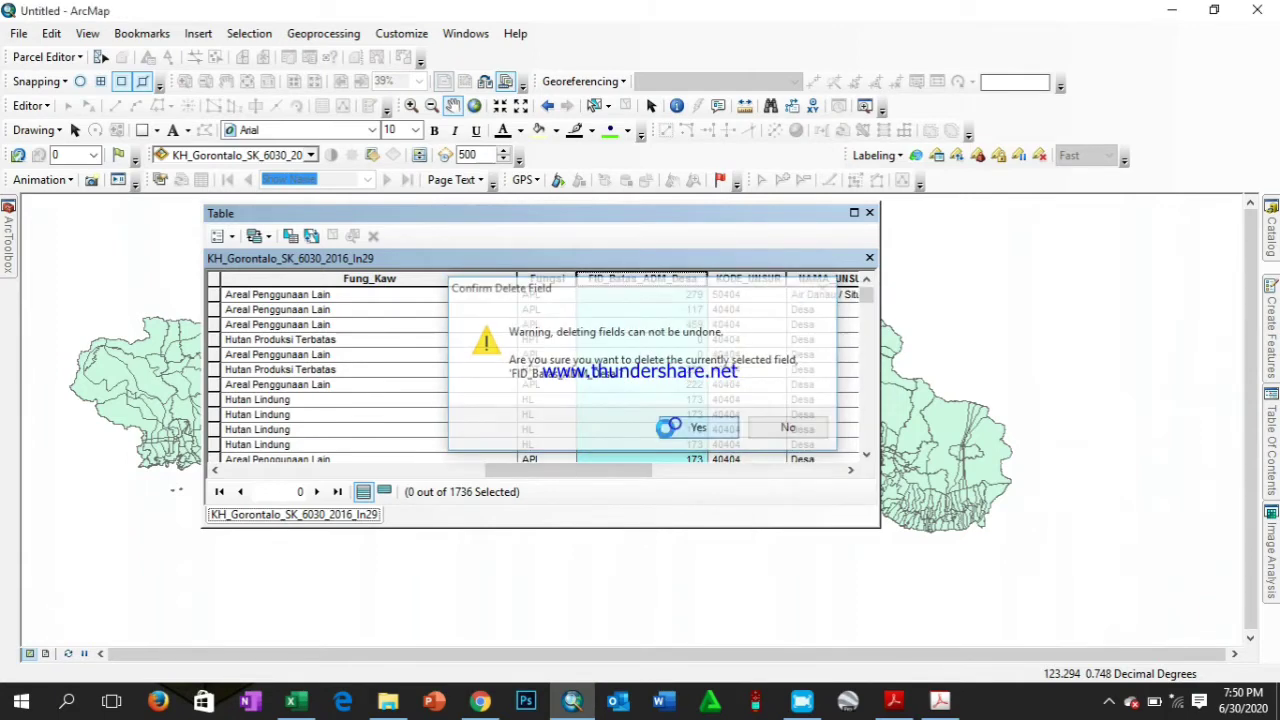
pyautogui.click(682, 430)
# Delete the NAMA_UNSUR field from the attribute table
pyautogui.moveTo(563, 475); pyautogui.dragTo(589, 472)
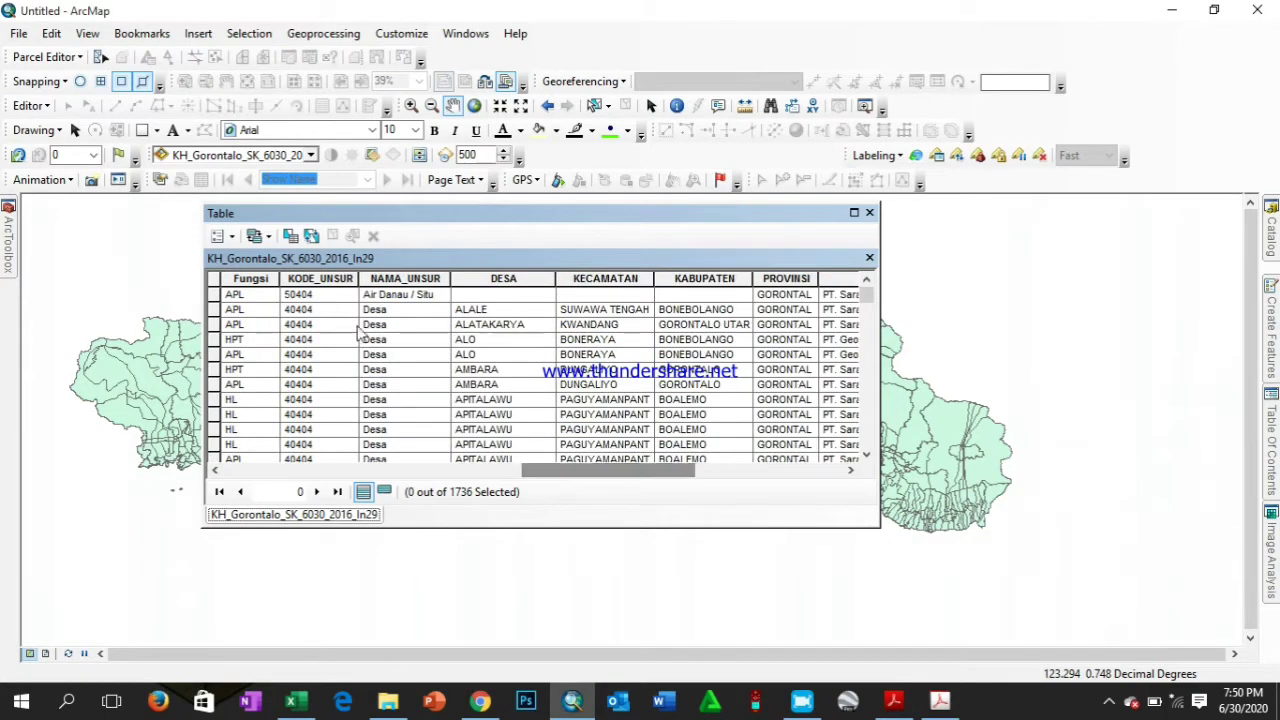
pyautogui.click(385, 281)
pyautogui.rightClick(412, 280)
pyautogui.click(560, 489)
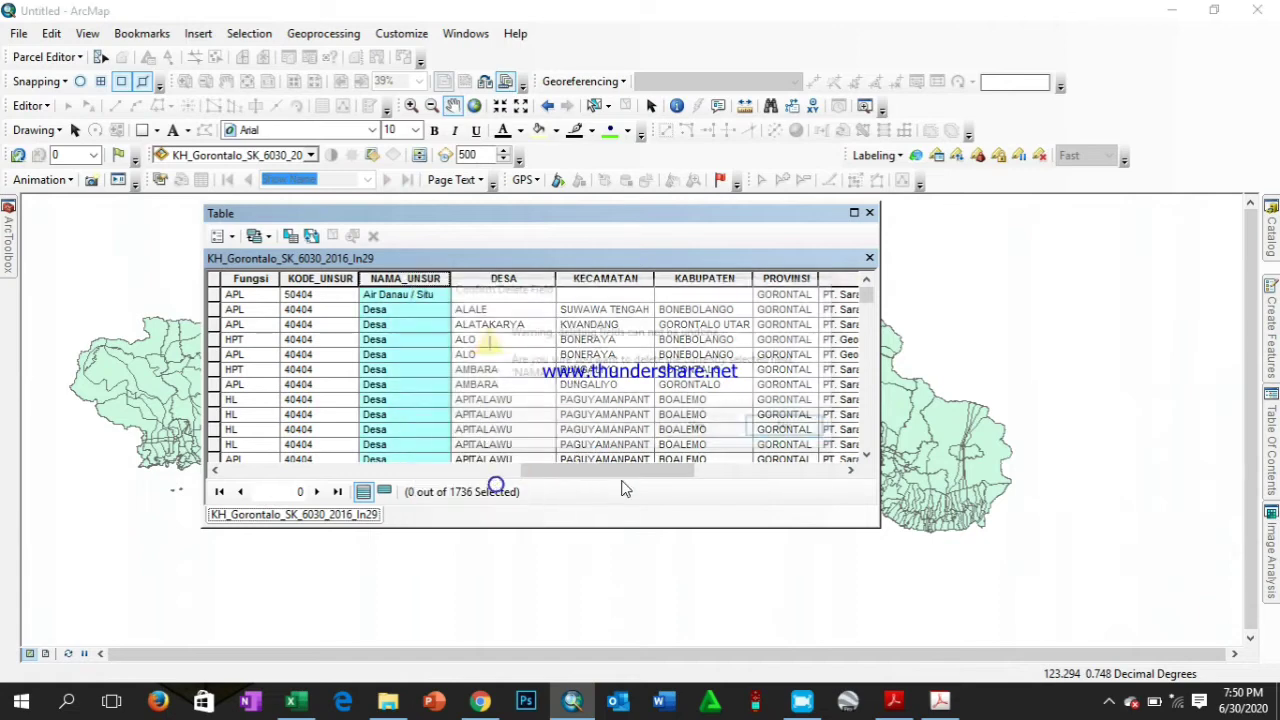
pyautogui.click(688, 430)
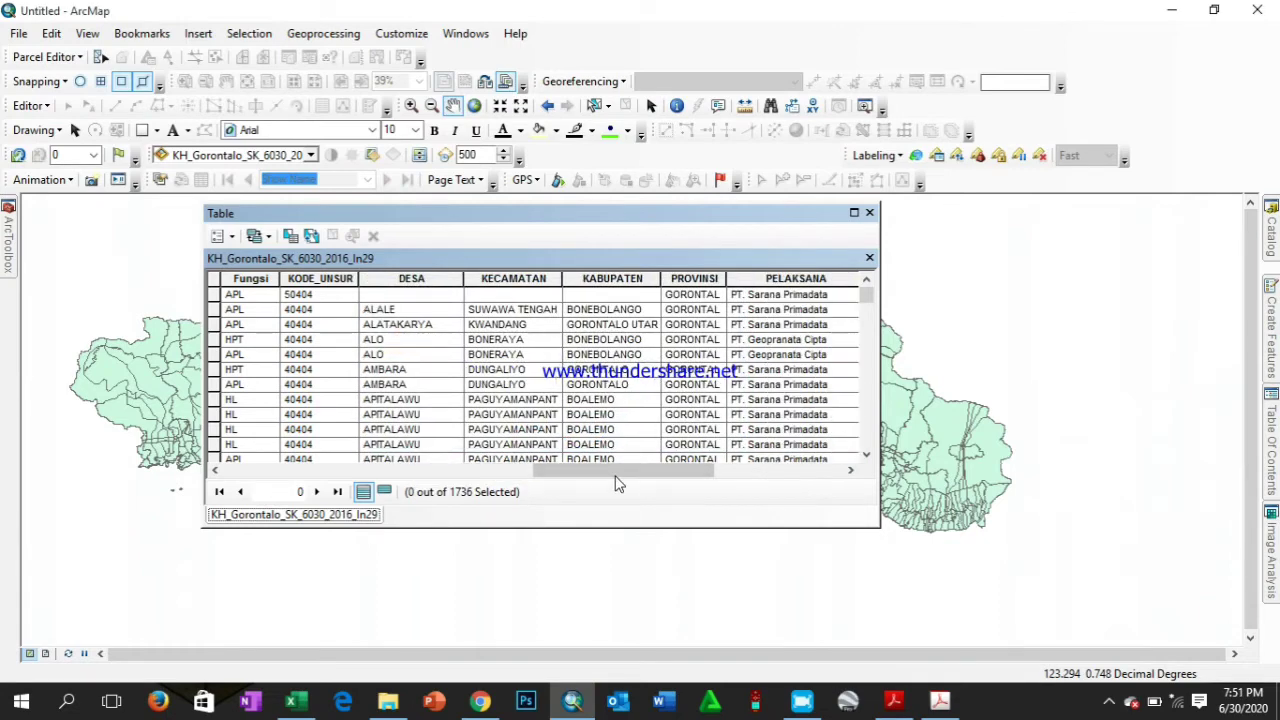
# Delete the PELAKSANA field from the attribute table
pyautogui.moveTo(617, 484); pyautogui.dragTo(652, 476)
pyautogui.rightClick(757, 281)
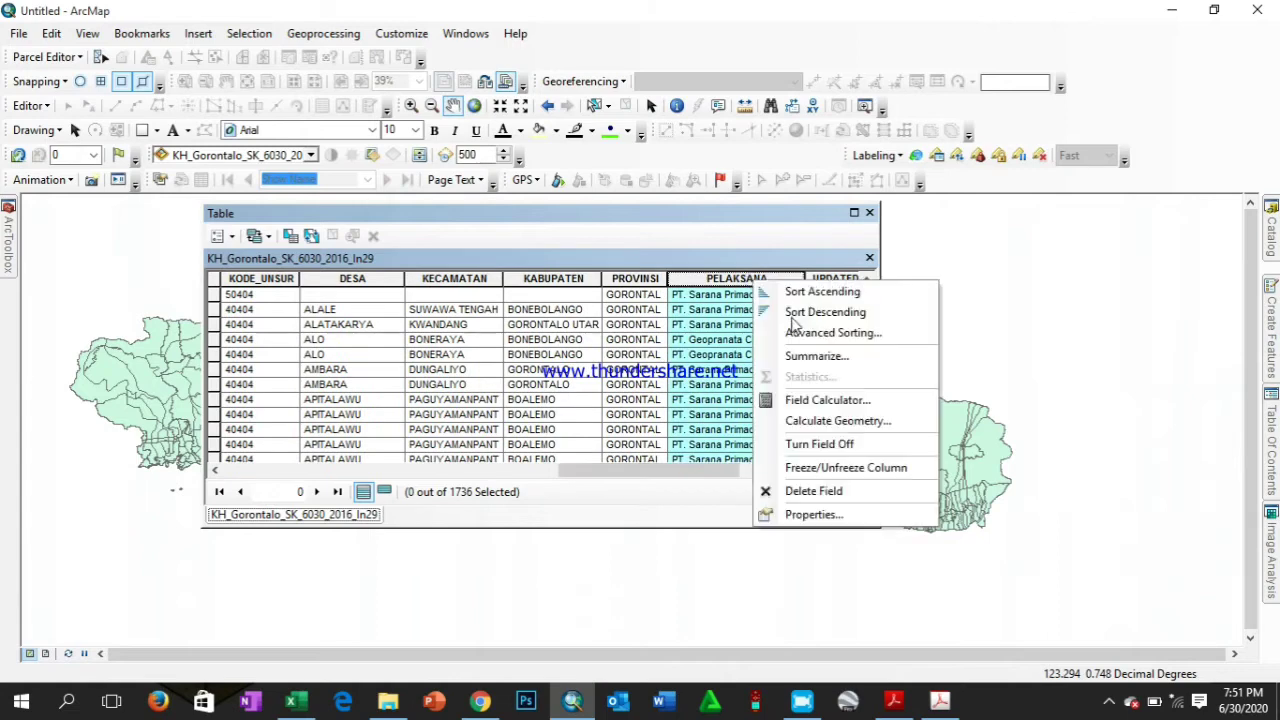
pyautogui.click(812, 491)
pyautogui.click(692, 430)
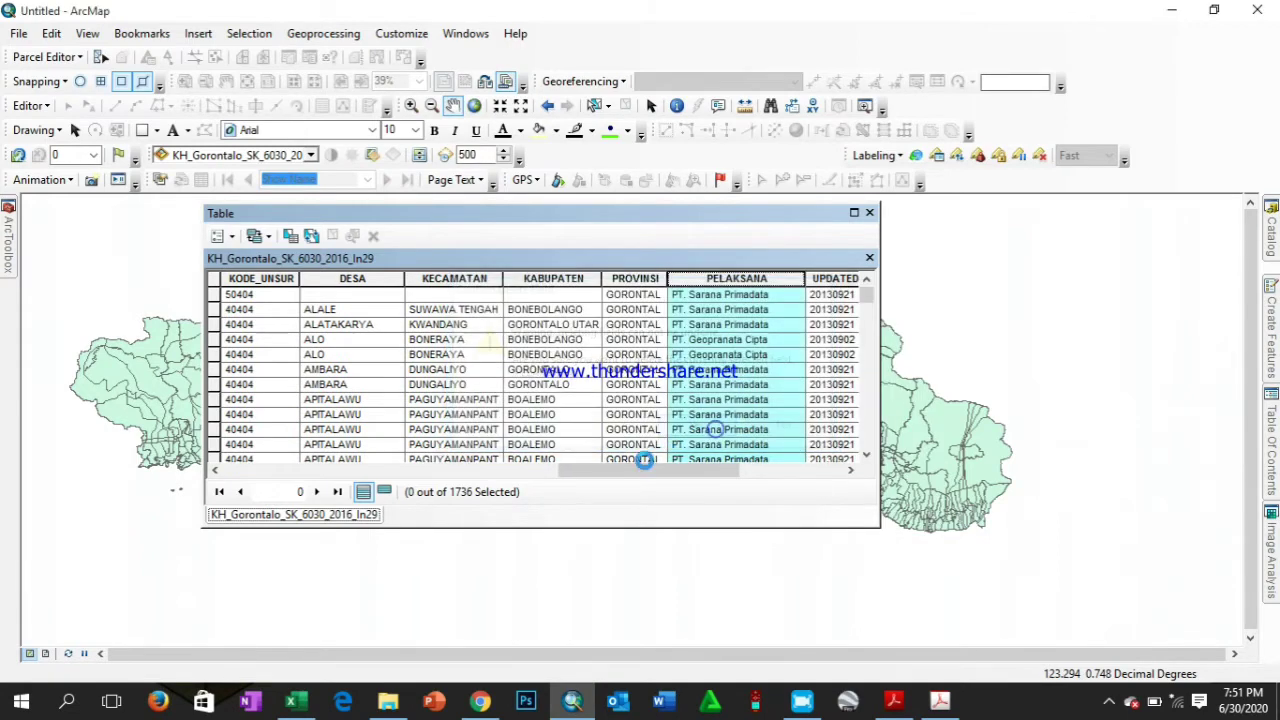
# Delete the duplicate district field KEC located between Hectares and Shape_Length
pyautogui.moveTo(606, 477); pyautogui.dragTo(680, 480)
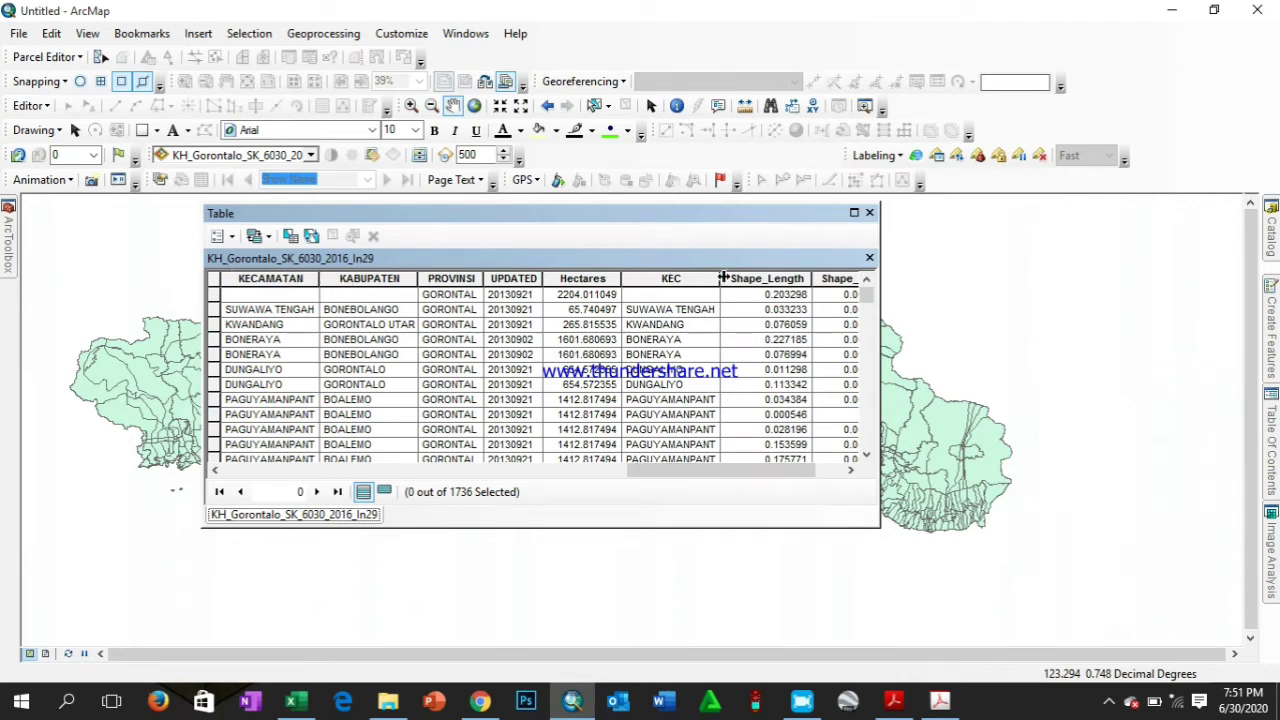
pyautogui.rightClick(690, 278)
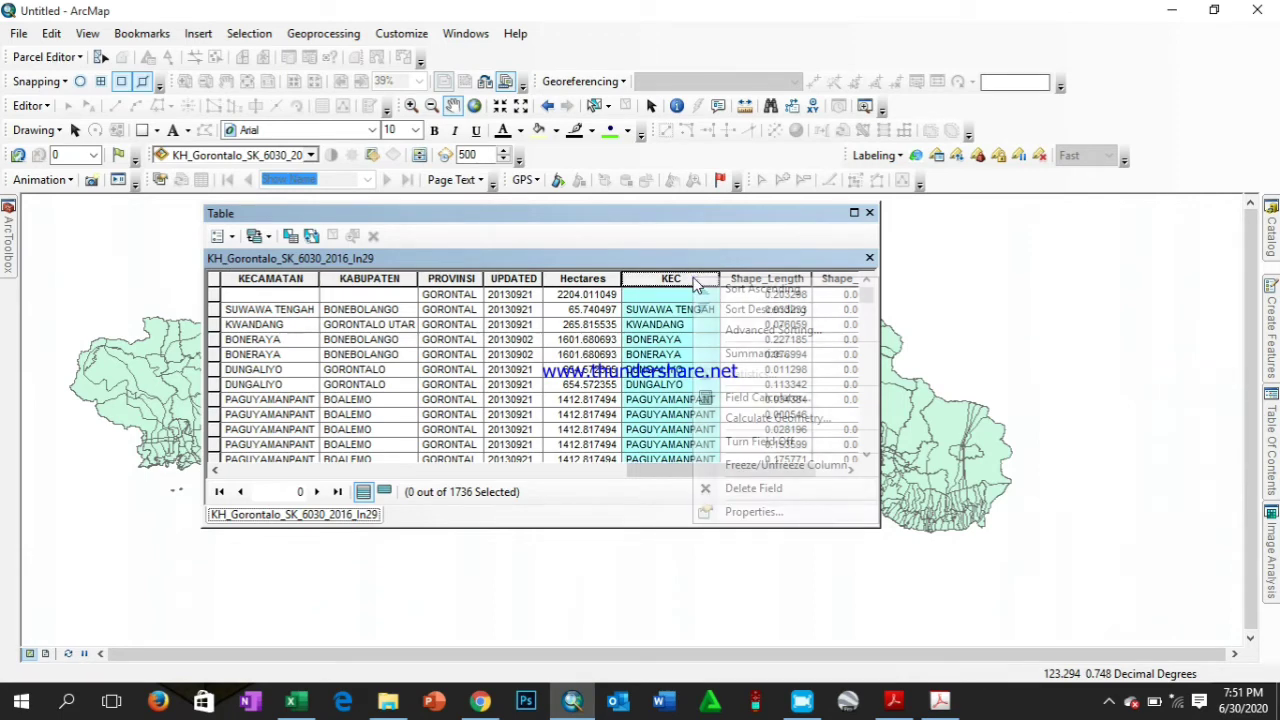
pyautogui.click(786, 488)
pyautogui.click(710, 420)
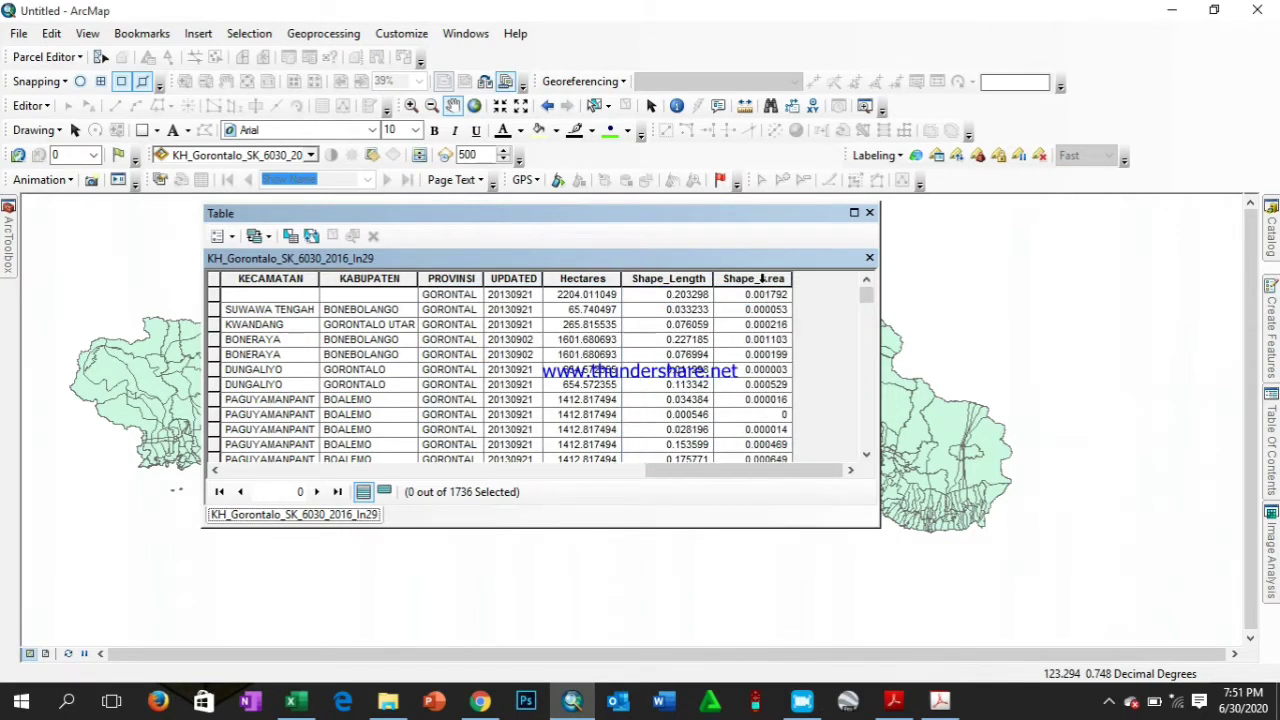
pyautogui.rightClick(697, 284)
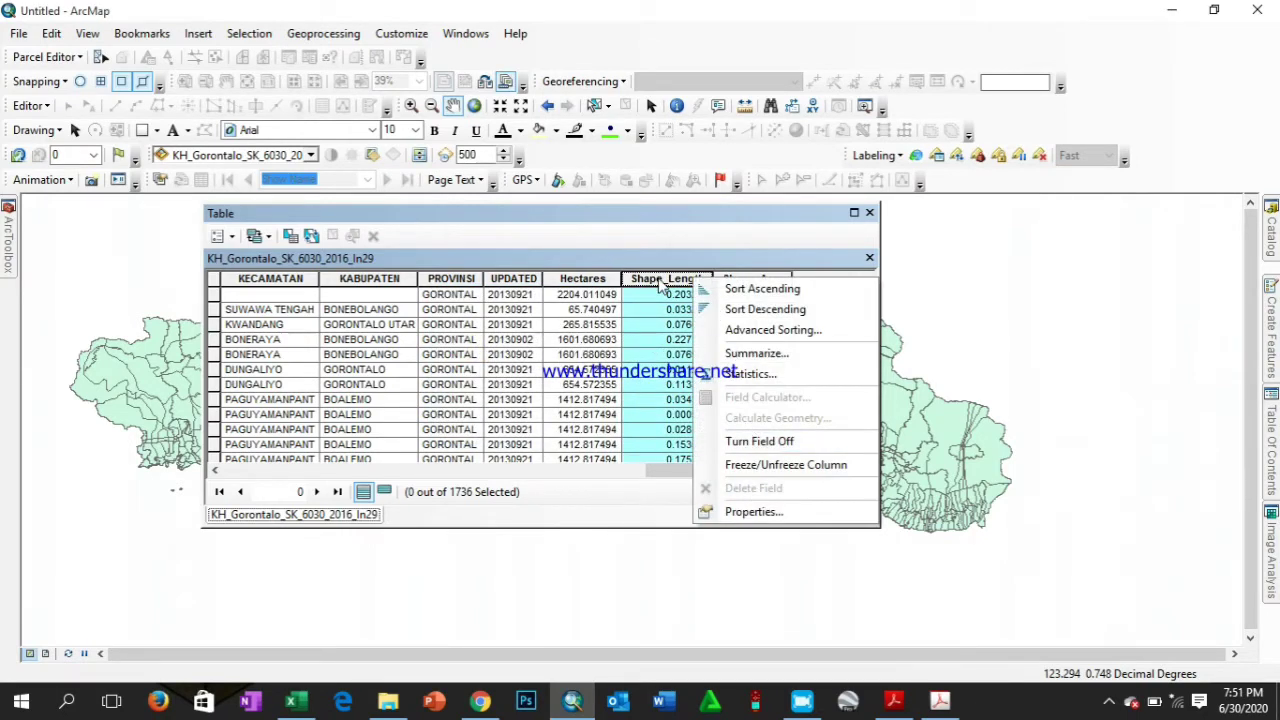
pyautogui.press('Escape')
# Delete the NAMOBJ field and the numeric PROVINSI field next to REMARK from the attribute table
pyautogui.moveTo(726, 472); pyautogui.dragTo(442, 466)
pyautogui.rightClick(445, 282)
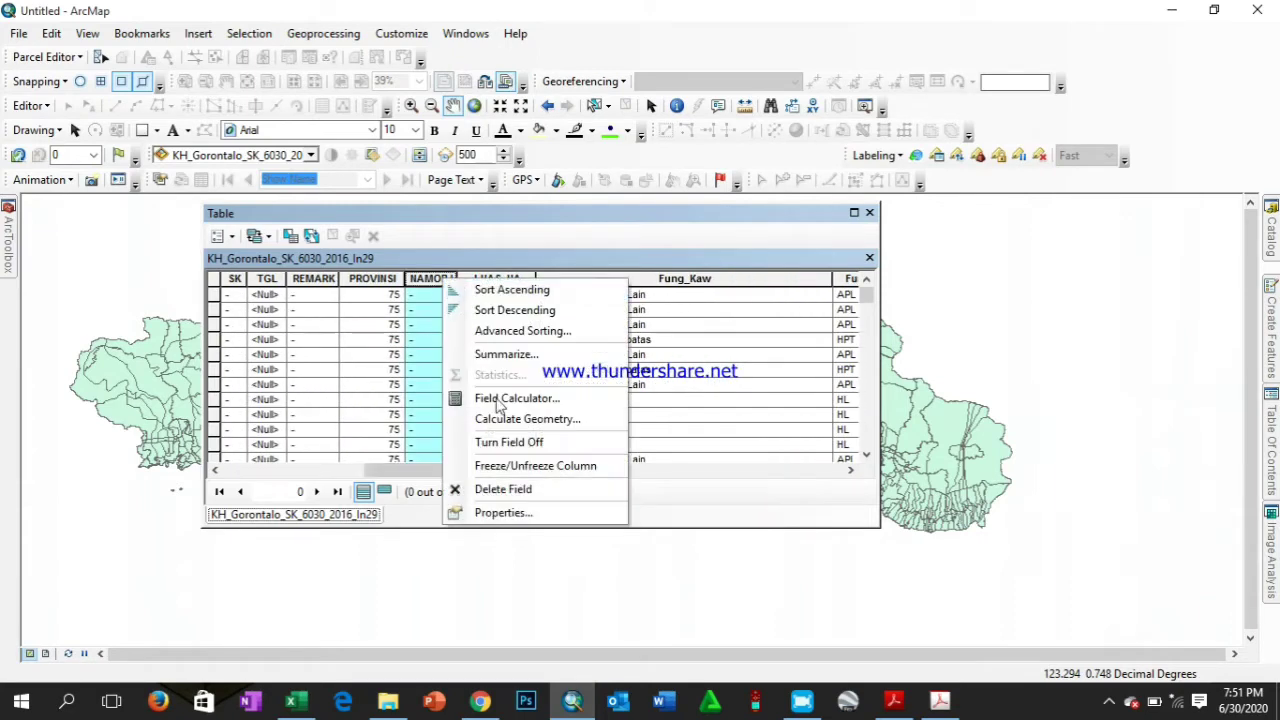
pyautogui.click(488, 489)
pyautogui.click(724, 427)
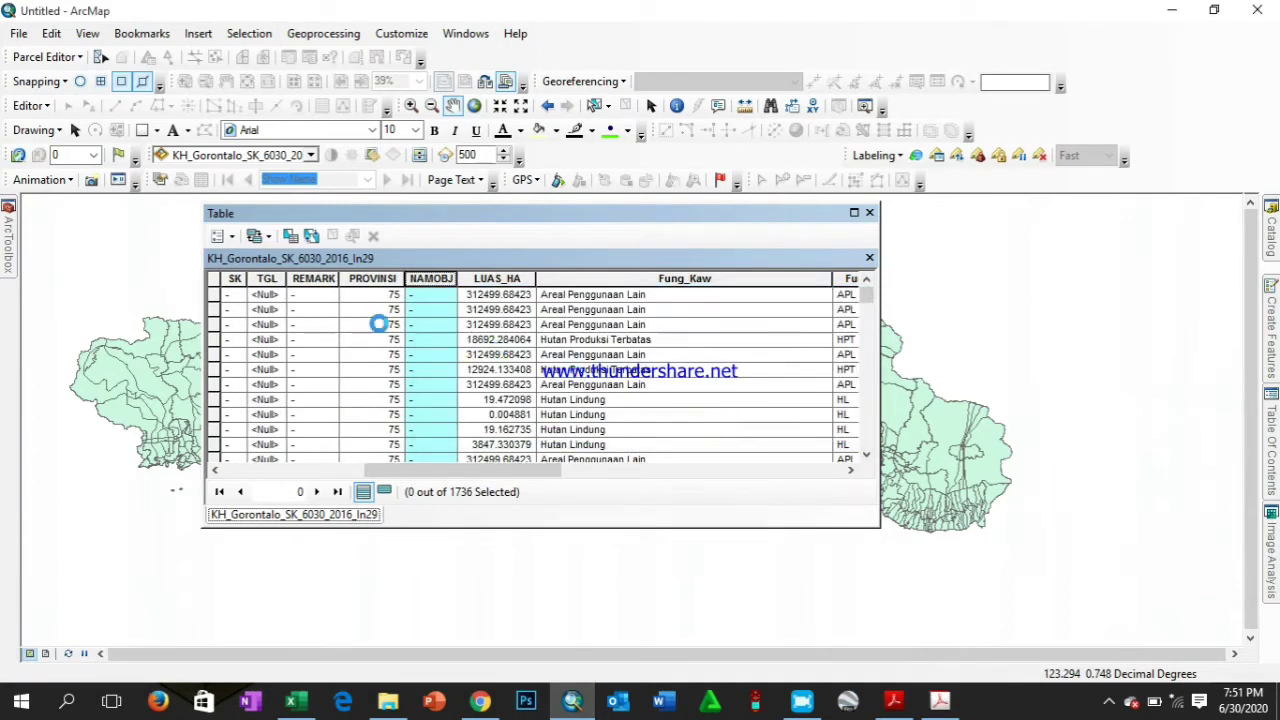
pyautogui.click(374, 280)
pyautogui.rightClick(376, 281)
pyautogui.click(468, 490)
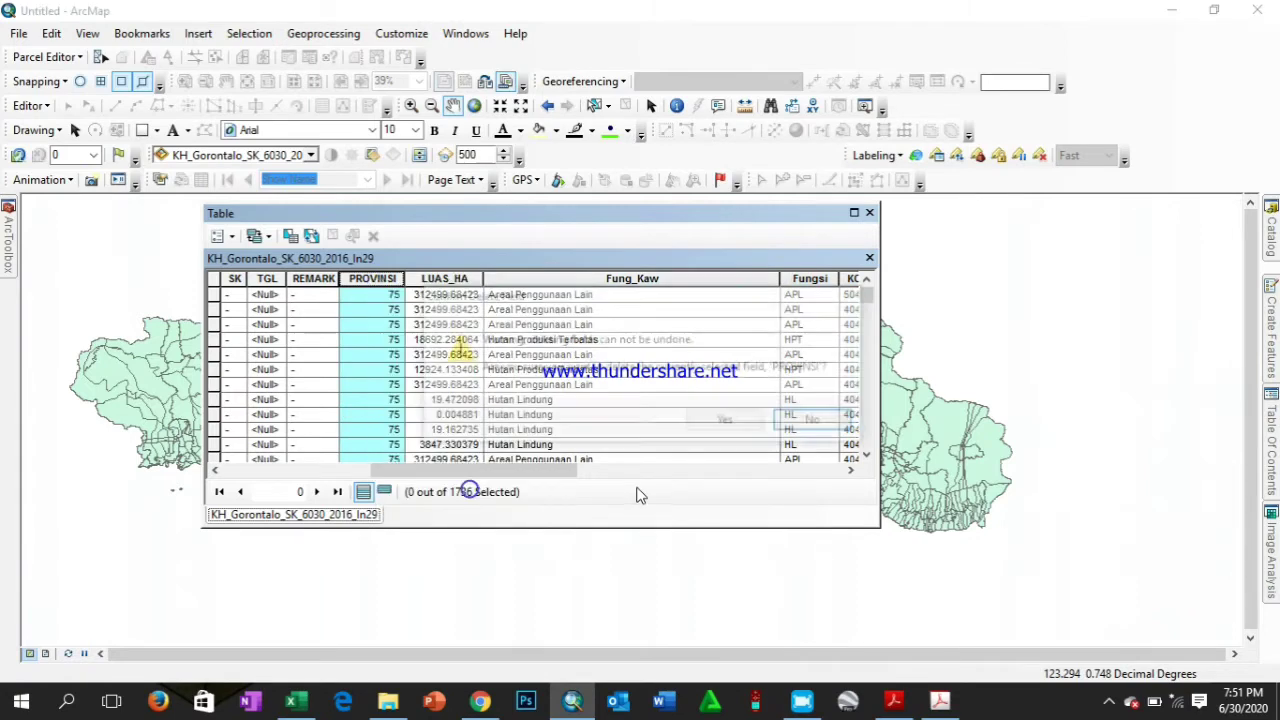
pyautogui.click(724, 424)
# Delete the REMARK field from the attribute table
pyautogui.click(318, 280)
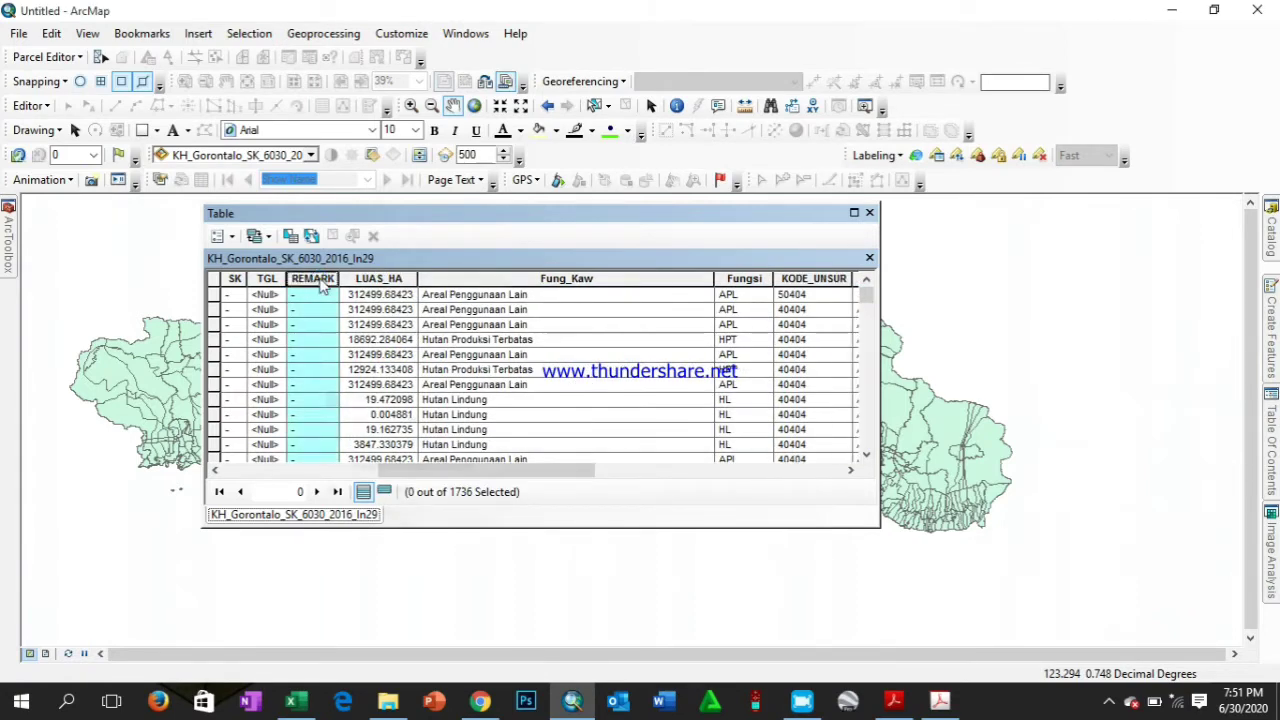
pyautogui.rightClick(322, 286)
pyautogui.click(399, 490)
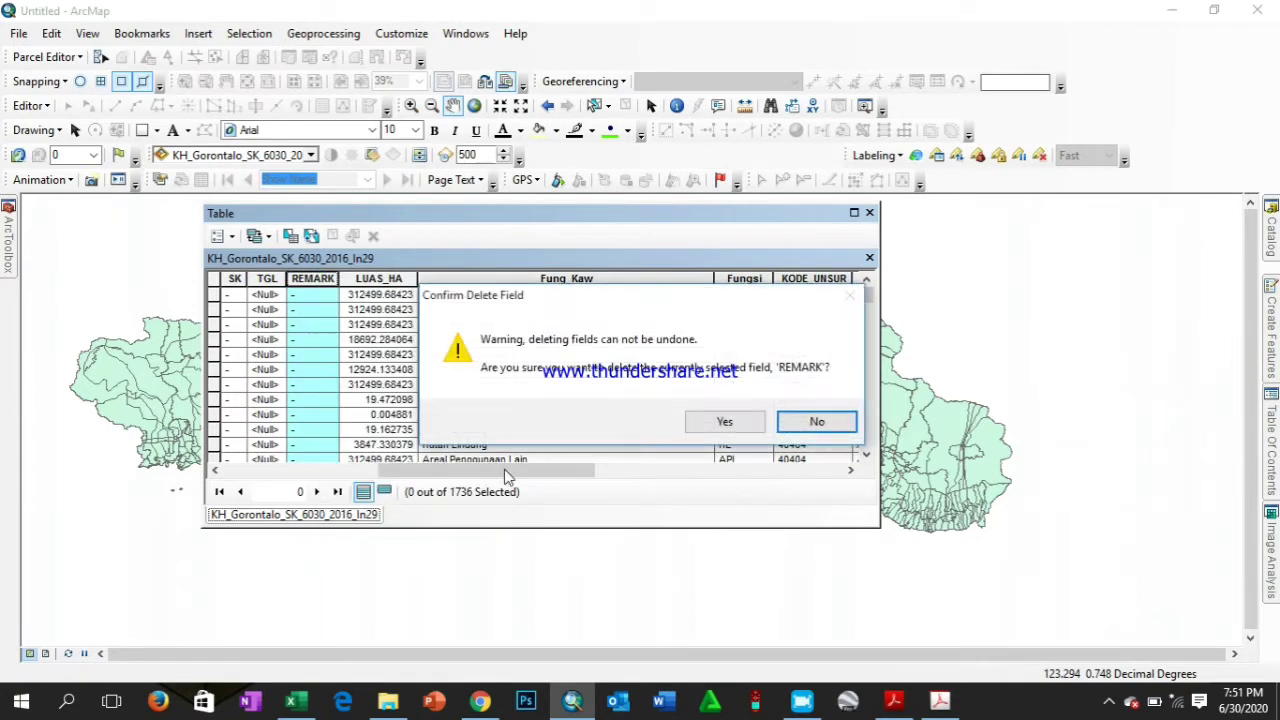
pyautogui.click(721, 430)
# Delete the FID_KH_Gorontalo_SK_6030_2016 and OBJECTID fields from the attribute table
pyautogui.moveTo(568, 472); pyautogui.dragTo(440, 475)
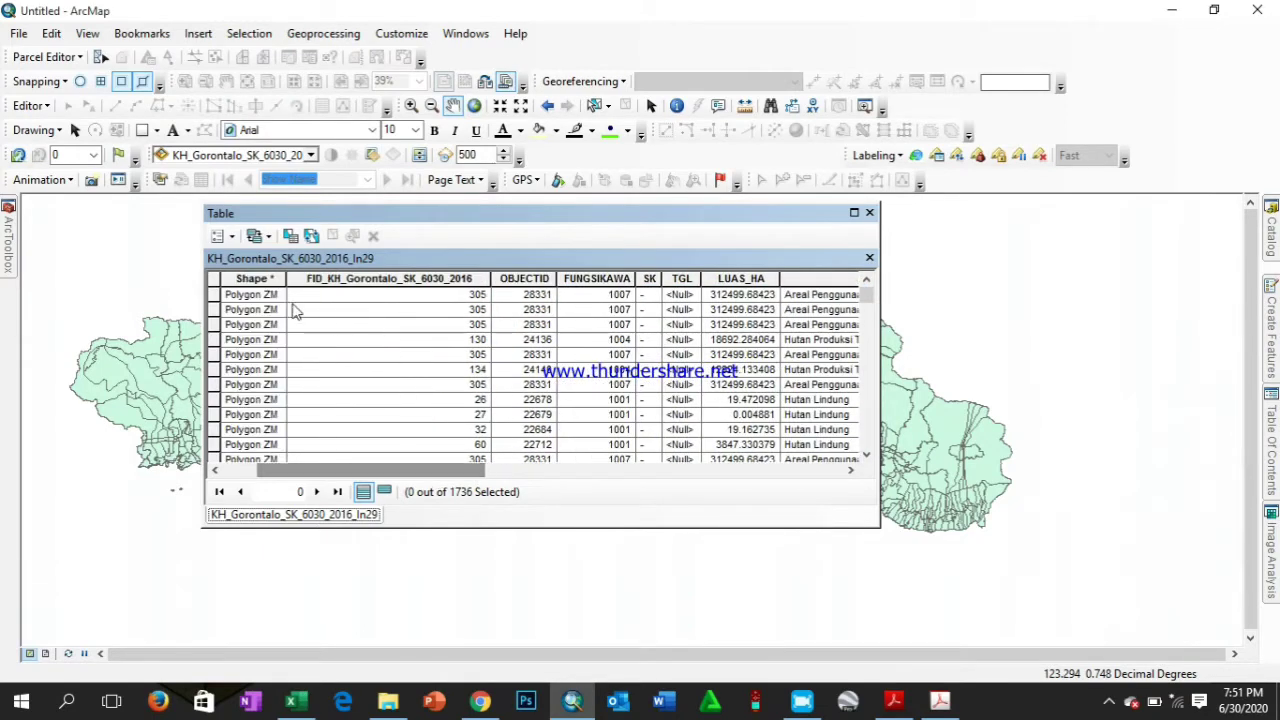
pyautogui.rightClick(423, 278)
pyautogui.click(499, 488)
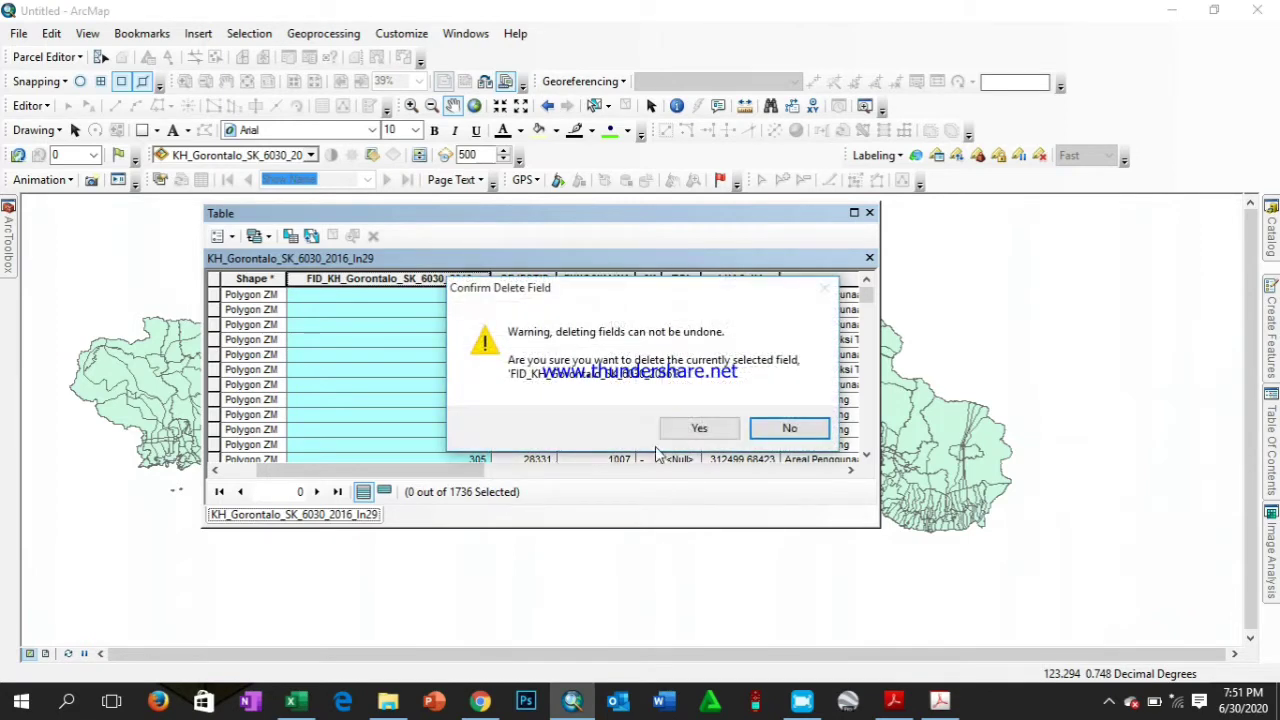
pyautogui.click(700, 430)
pyautogui.rightClick(330, 279)
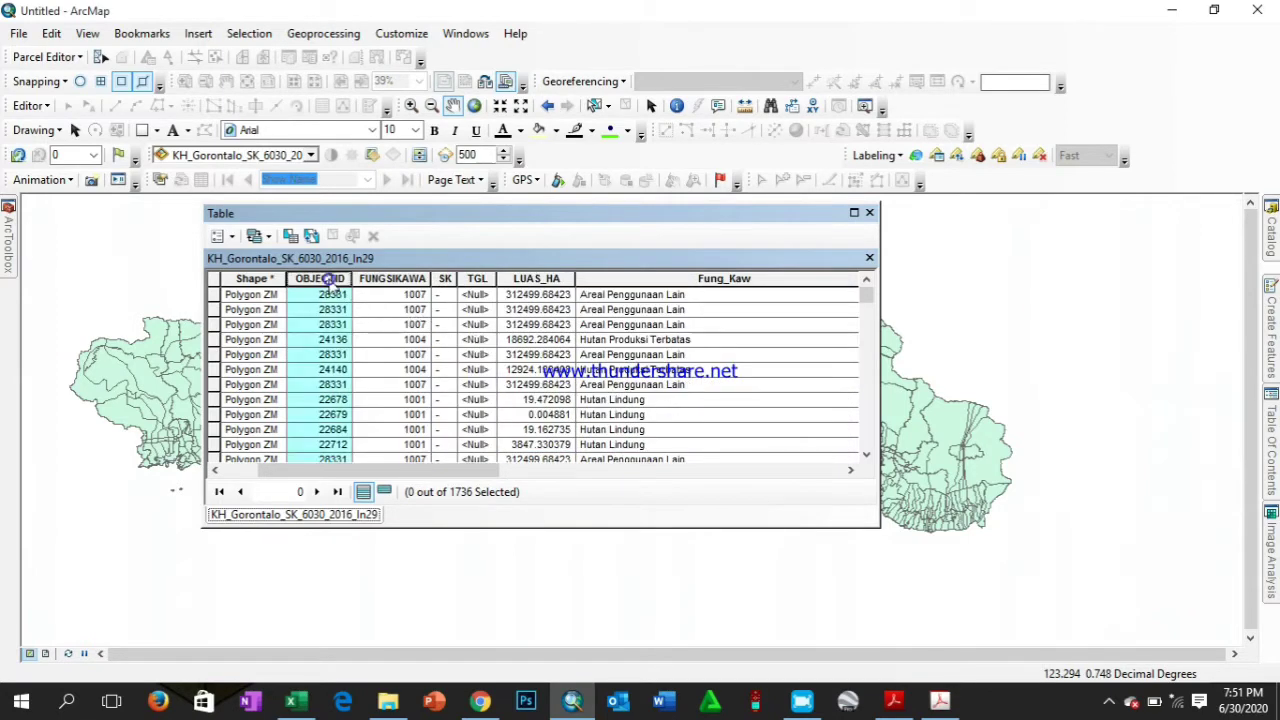
pyautogui.click(420, 487)
pyautogui.click(729, 421)
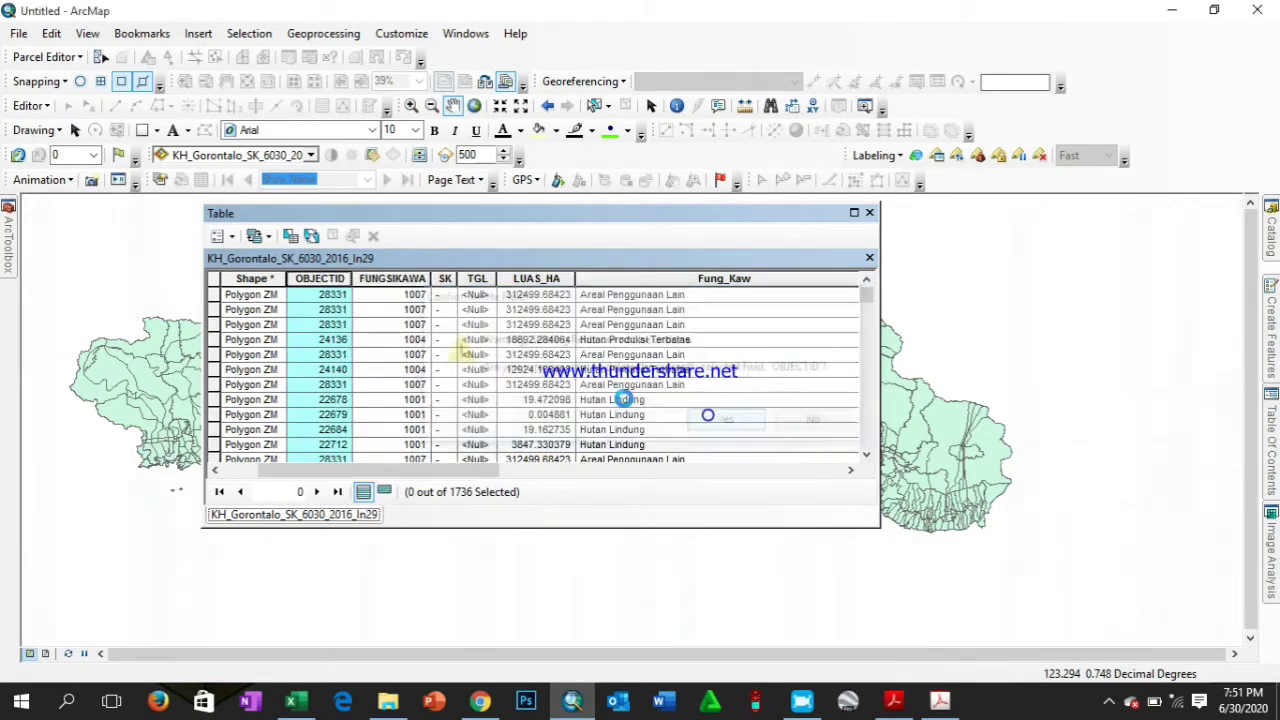
# Delete the FUNGSIKAWA and SK fields from the intersect layer's attribute table
pyautogui.rightClick(333, 281)
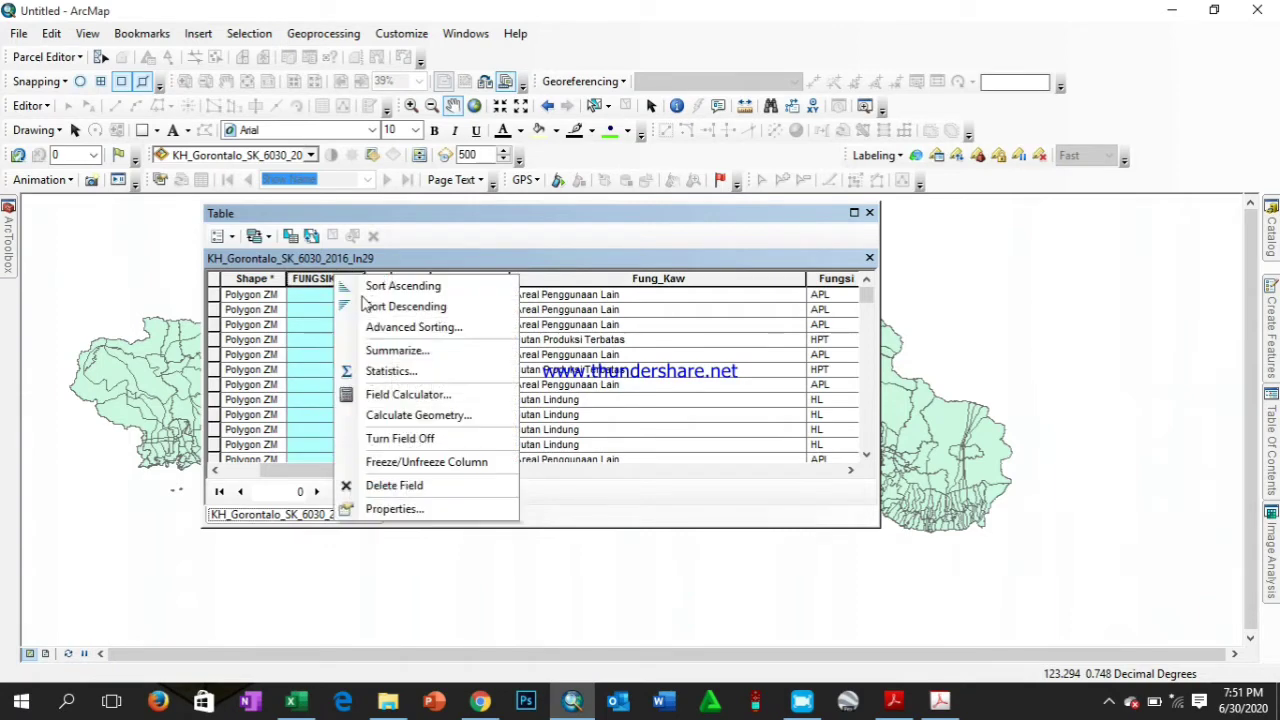
pyautogui.click(420, 486)
pyautogui.click(697, 429)
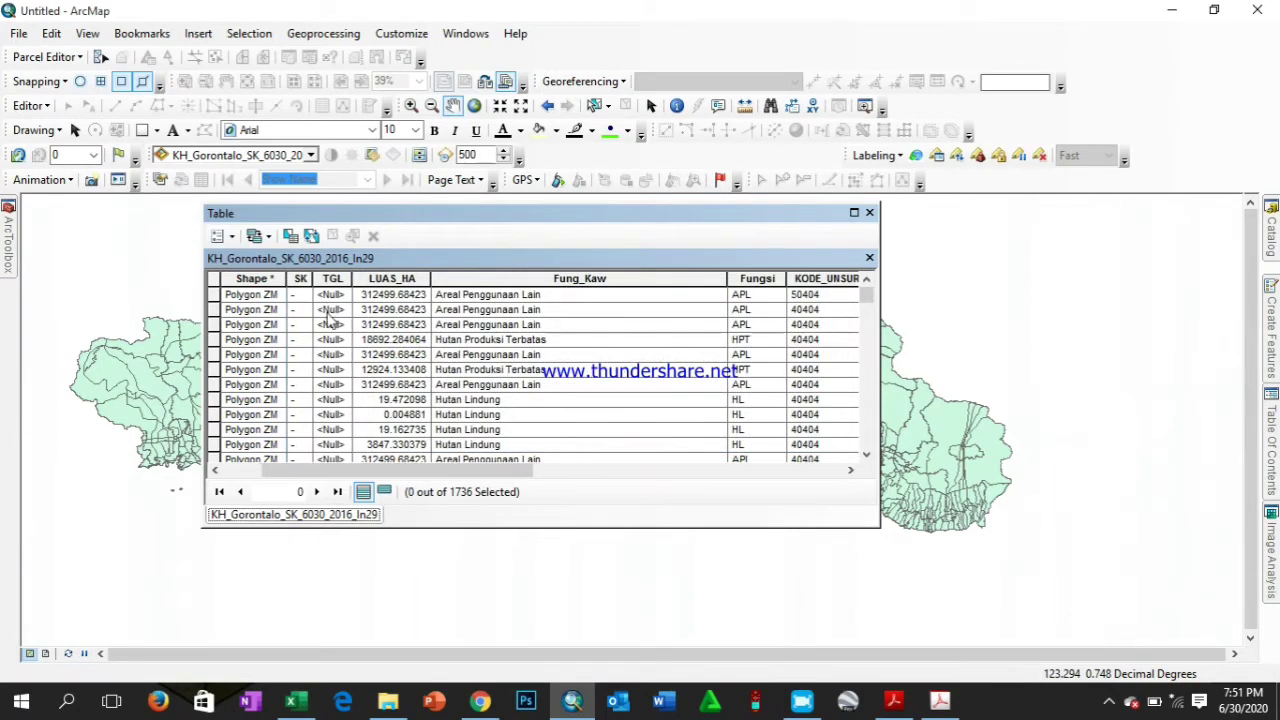
pyautogui.click(300, 282)
pyautogui.rightClick(302, 284)
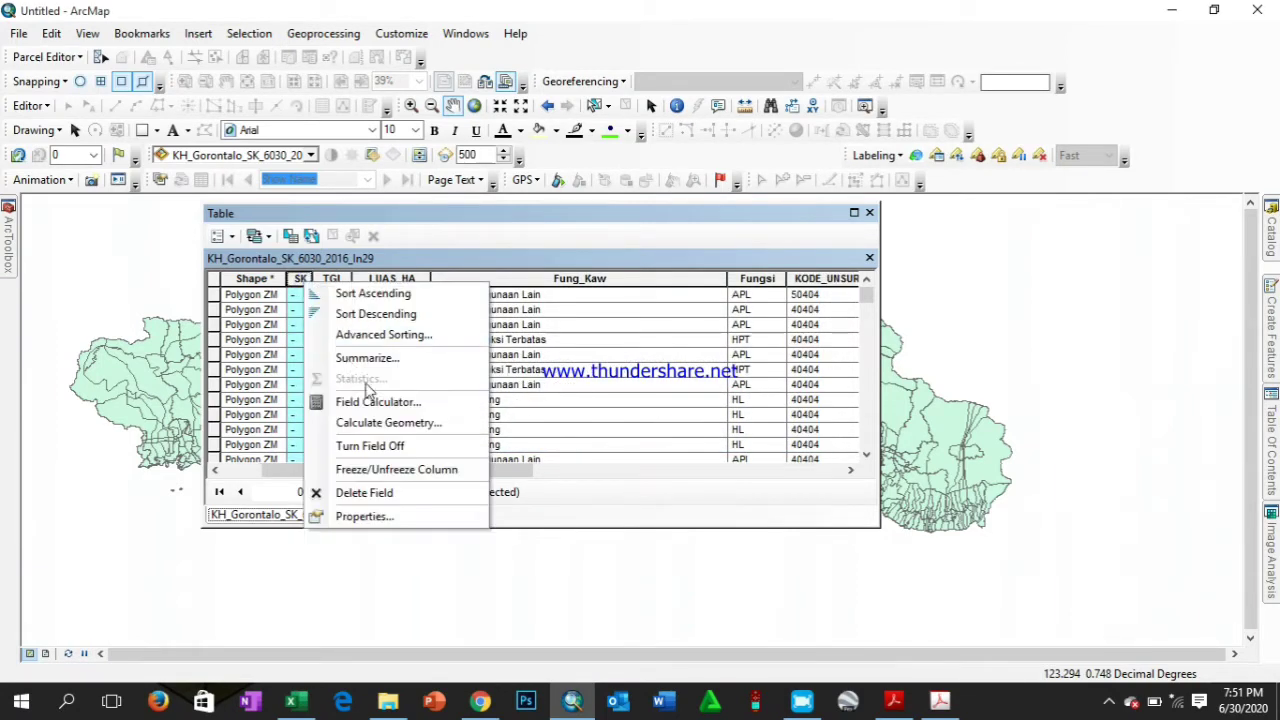
pyautogui.click(392, 492)
pyautogui.click(709, 421)
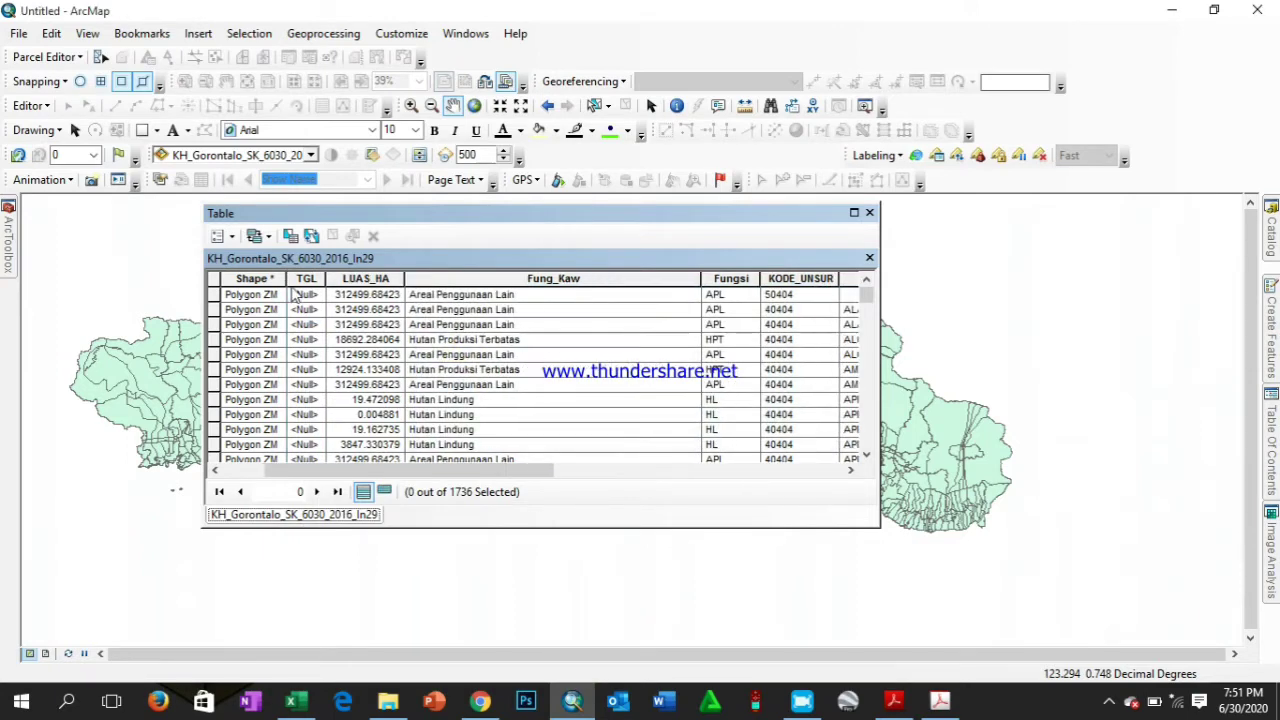
# Delete the TGL field and the UPDATED field next to PROVINSI from the attribute table
pyautogui.click(302, 281)
pyautogui.rightClick(308, 282)
pyautogui.click(405, 489)
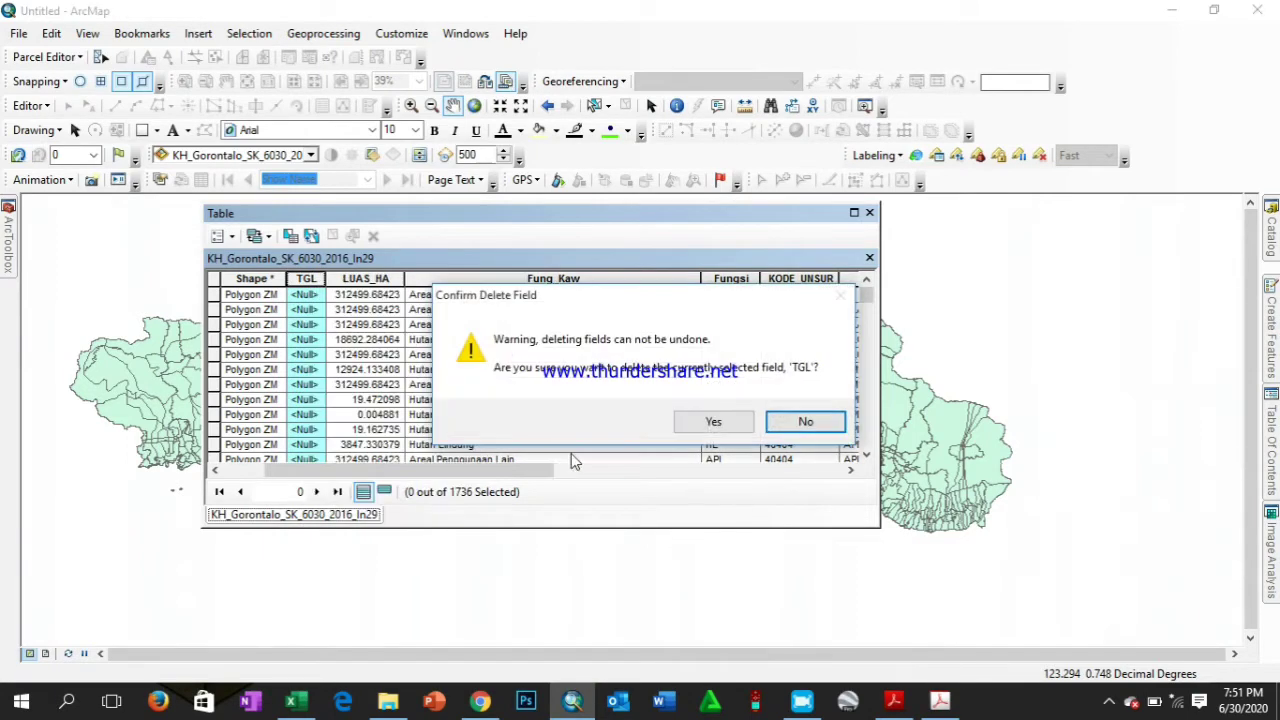
pyautogui.click(711, 421)
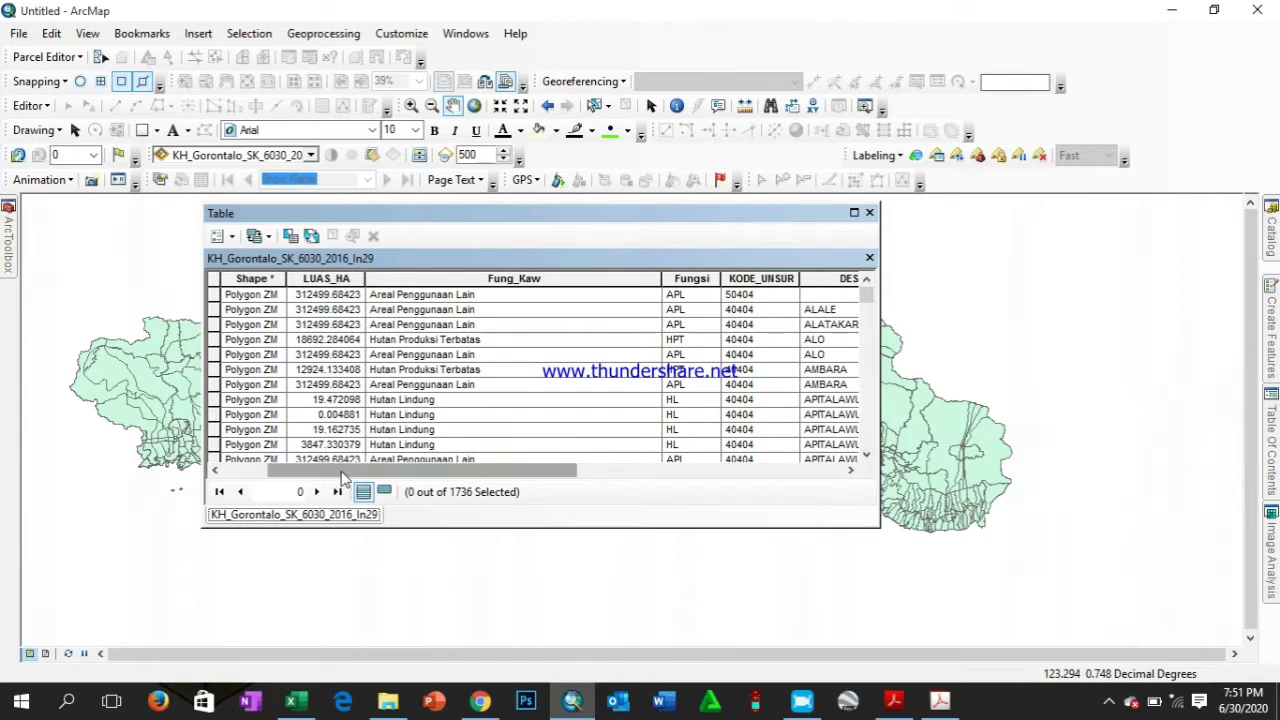
pyautogui.moveTo(343, 472); pyautogui.dragTo(620, 483)
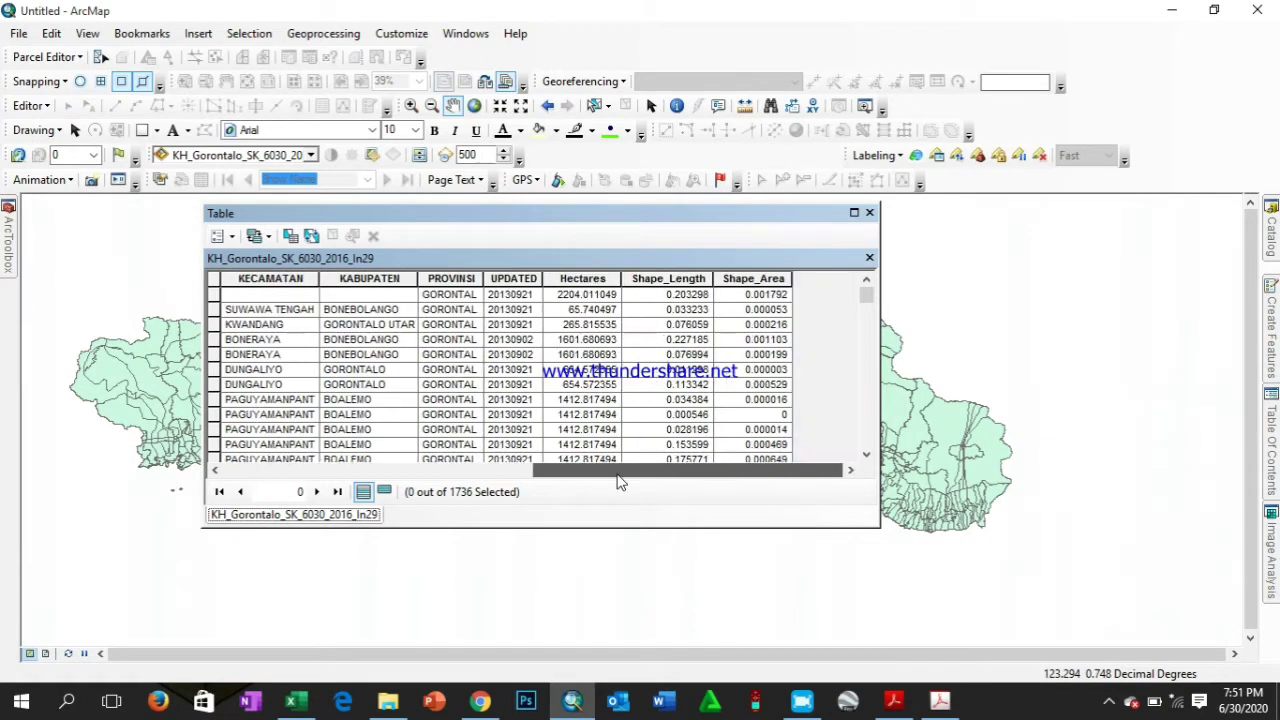
pyautogui.click(513, 278)
pyautogui.rightClick(530, 279)
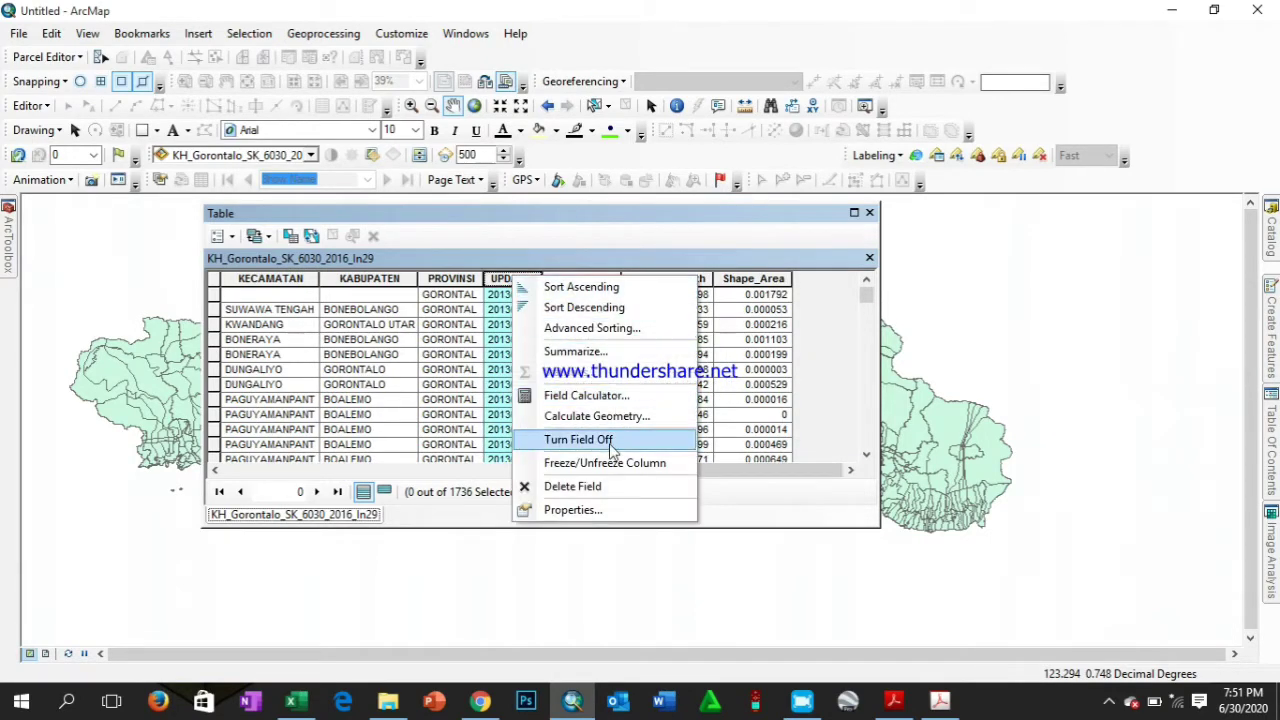
pyautogui.click(598, 488)
pyautogui.click(712, 420)
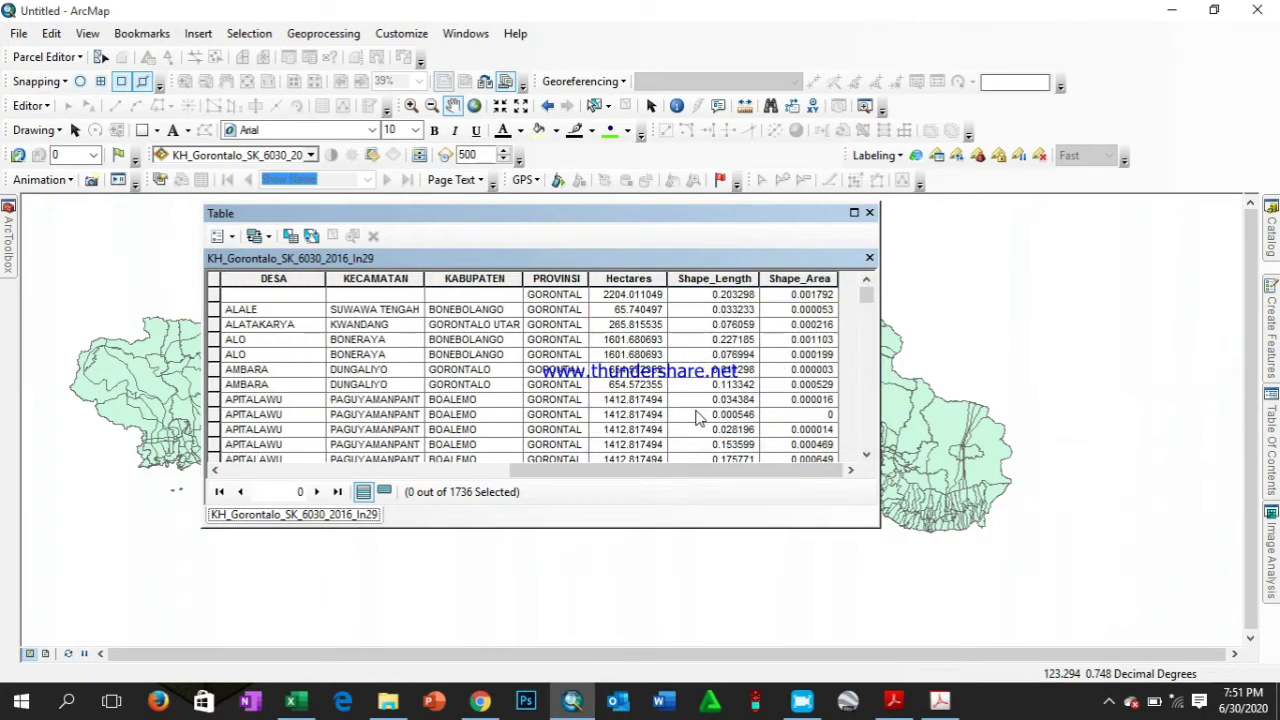
# Try to delete the Shape_Length and Shape_Area fields from the attribute table
pyautogui.click(718, 280)
pyautogui.rightClick(718, 287)
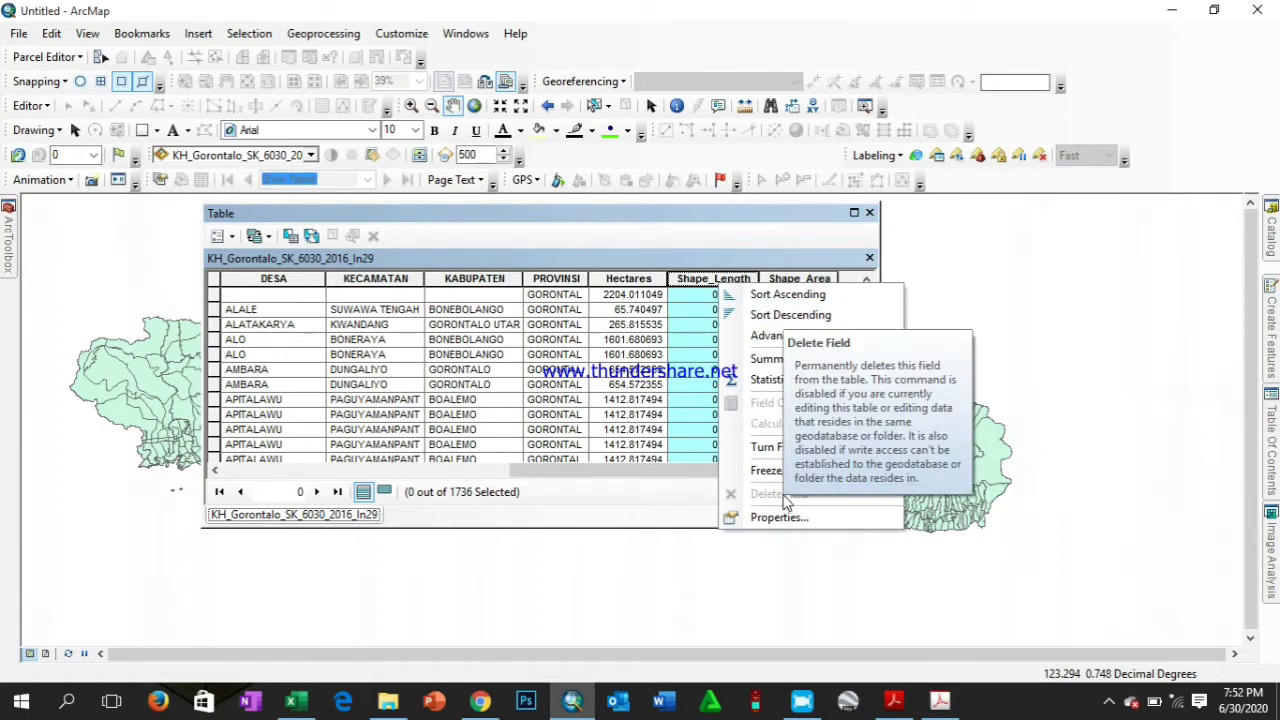
pyautogui.click(686, 282)
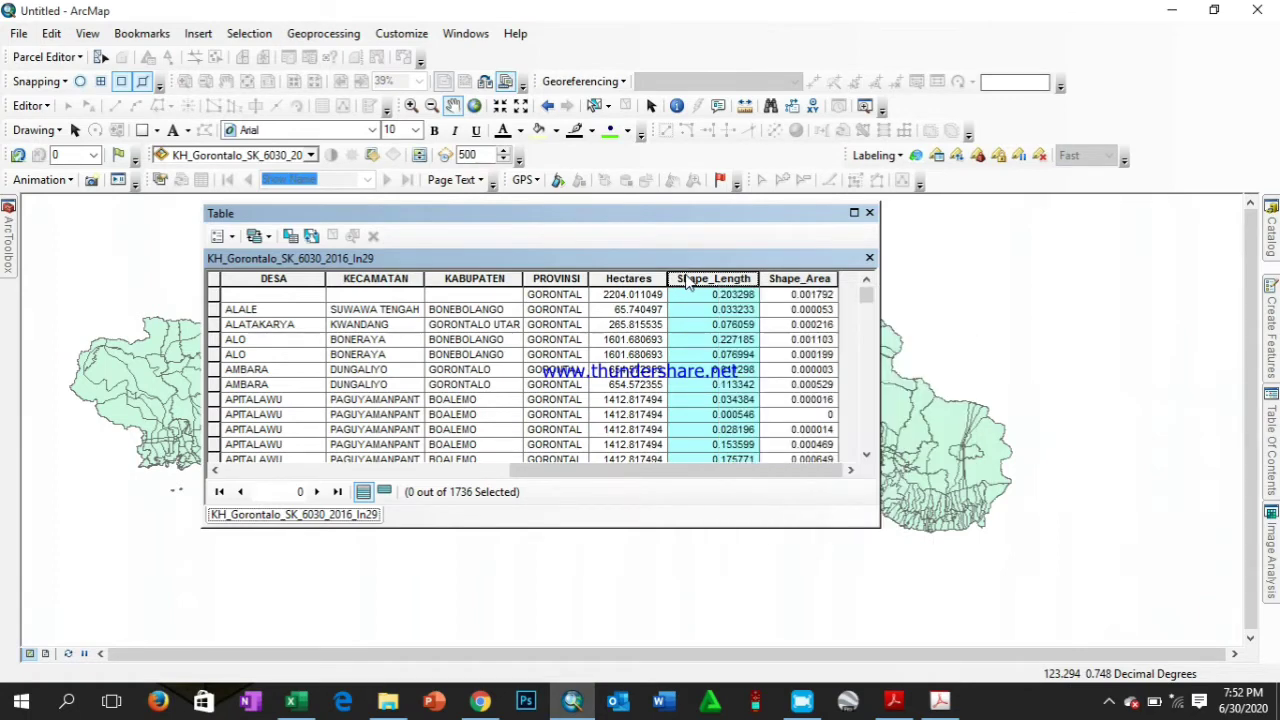
pyautogui.rightClick(812, 280)
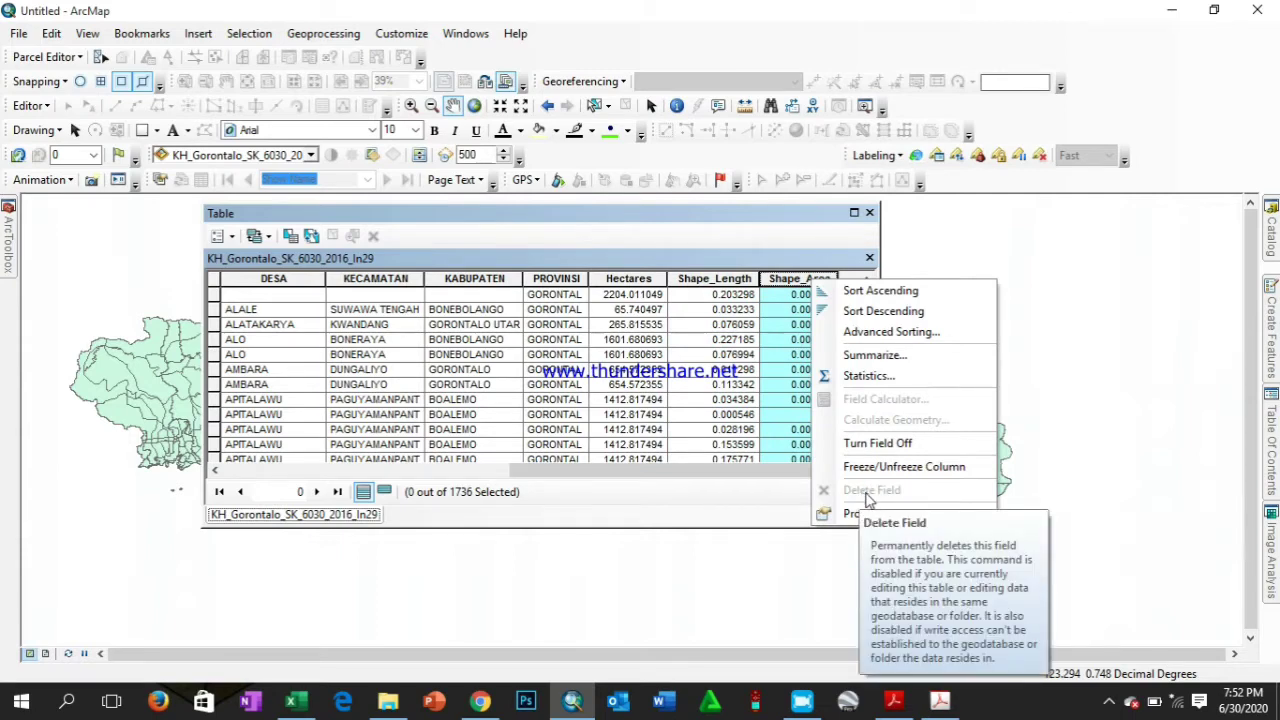
# Close the attribute table and open the data export settings for the KH_Gorontalo_SK_6030_2016_In29 layer
pyautogui.moveTo(785, 220); pyautogui.dragTo(711, 220)
pyautogui.click(813, 211)
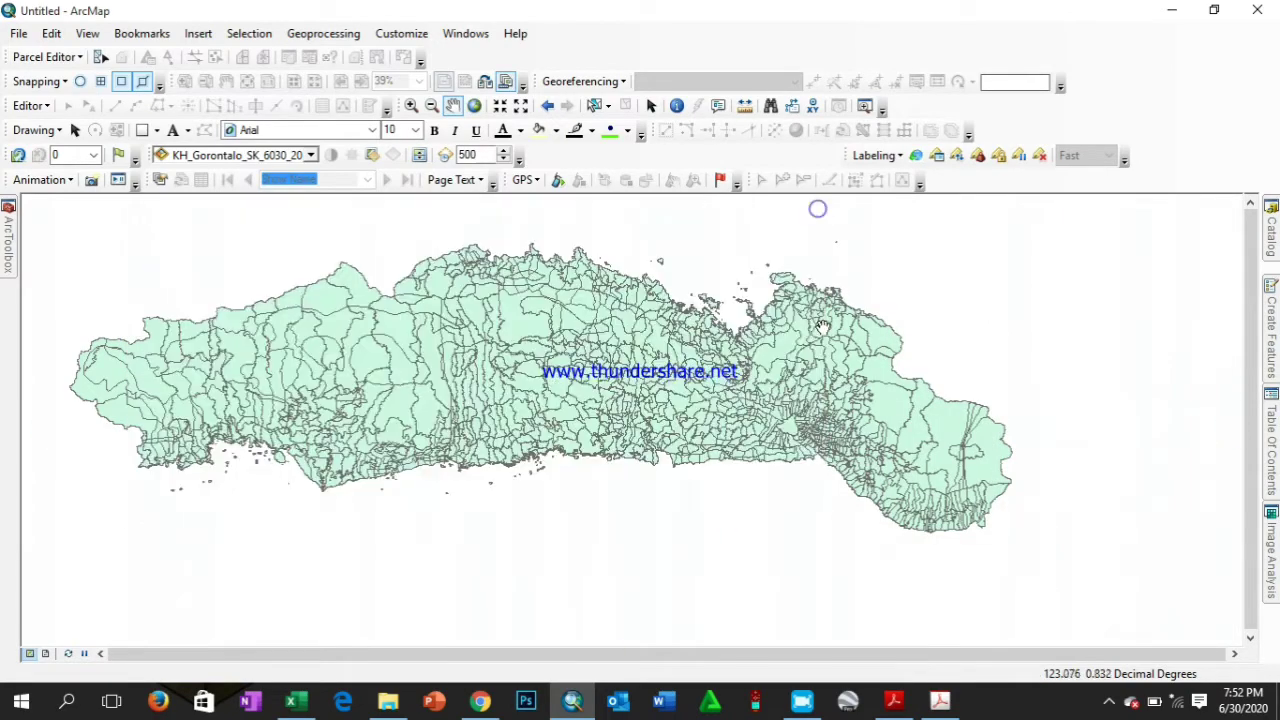
pyautogui.moveTo(740, 320); pyautogui.dragTo(728, 325)
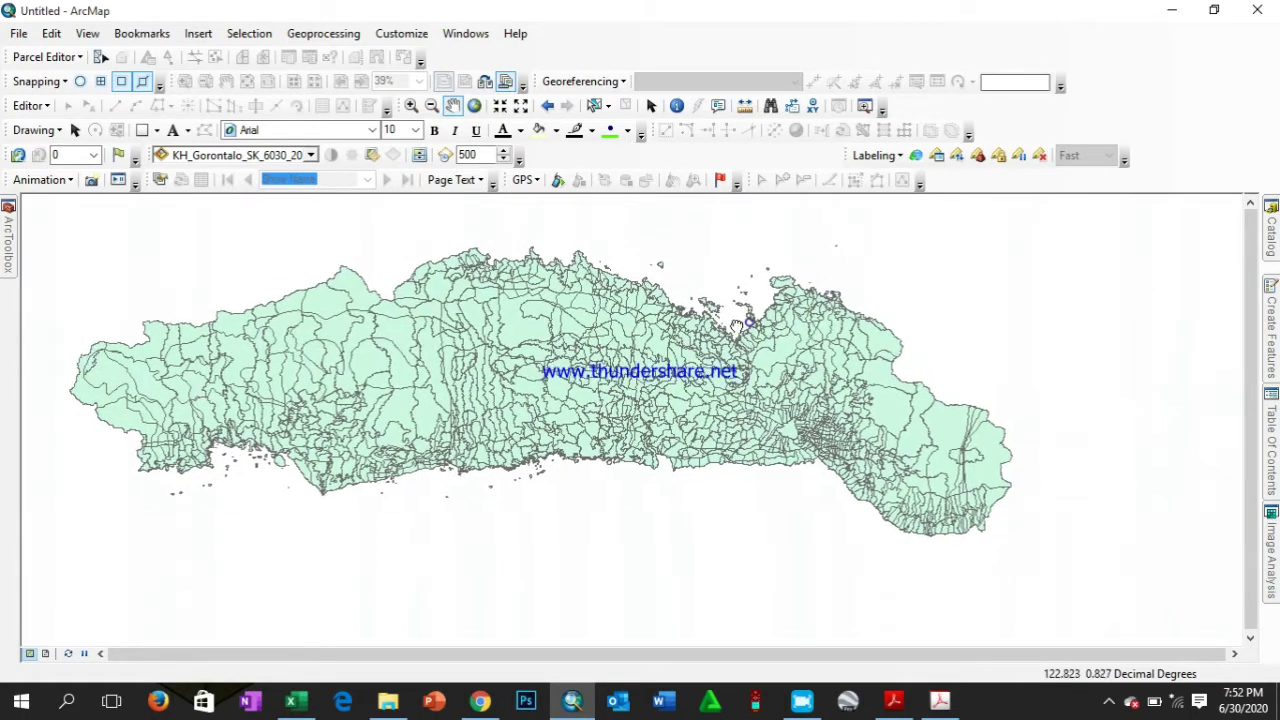
pyautogui.click(1273, 241)
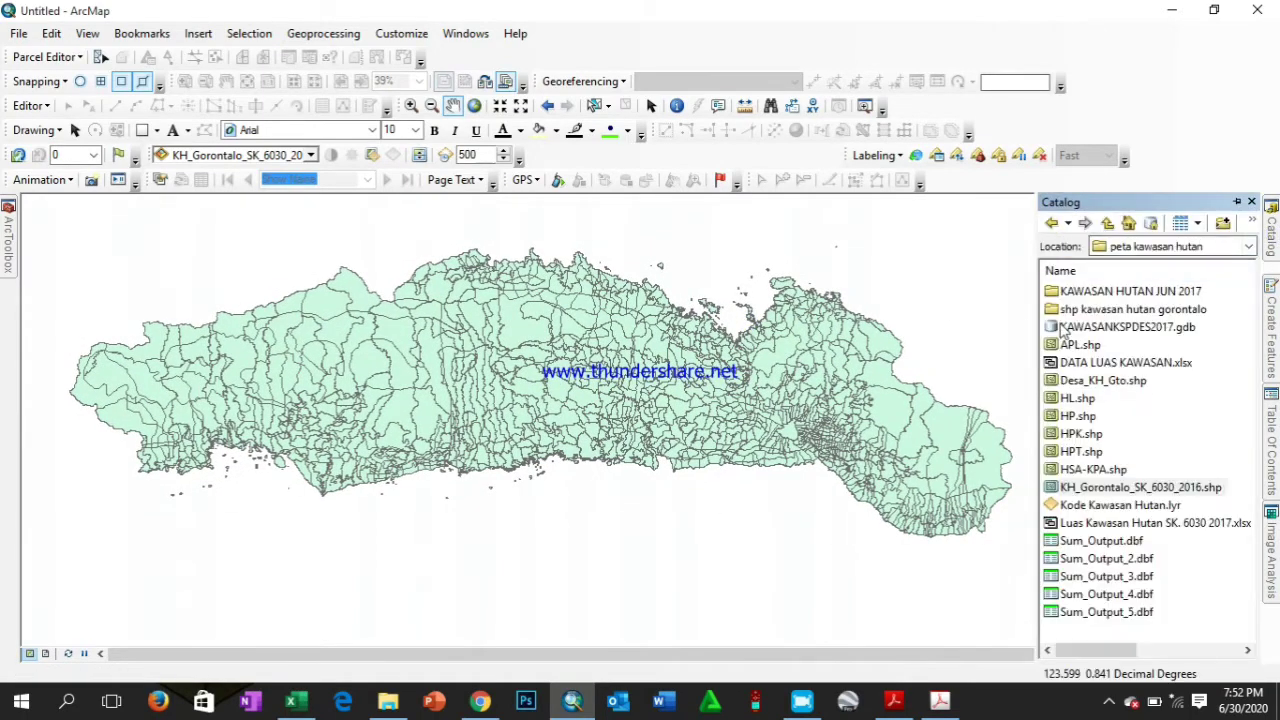
pyautogui.moveTo(829, 353); pyautogui.dragTo(841, 351)
pyautogui.click(1274, 452)
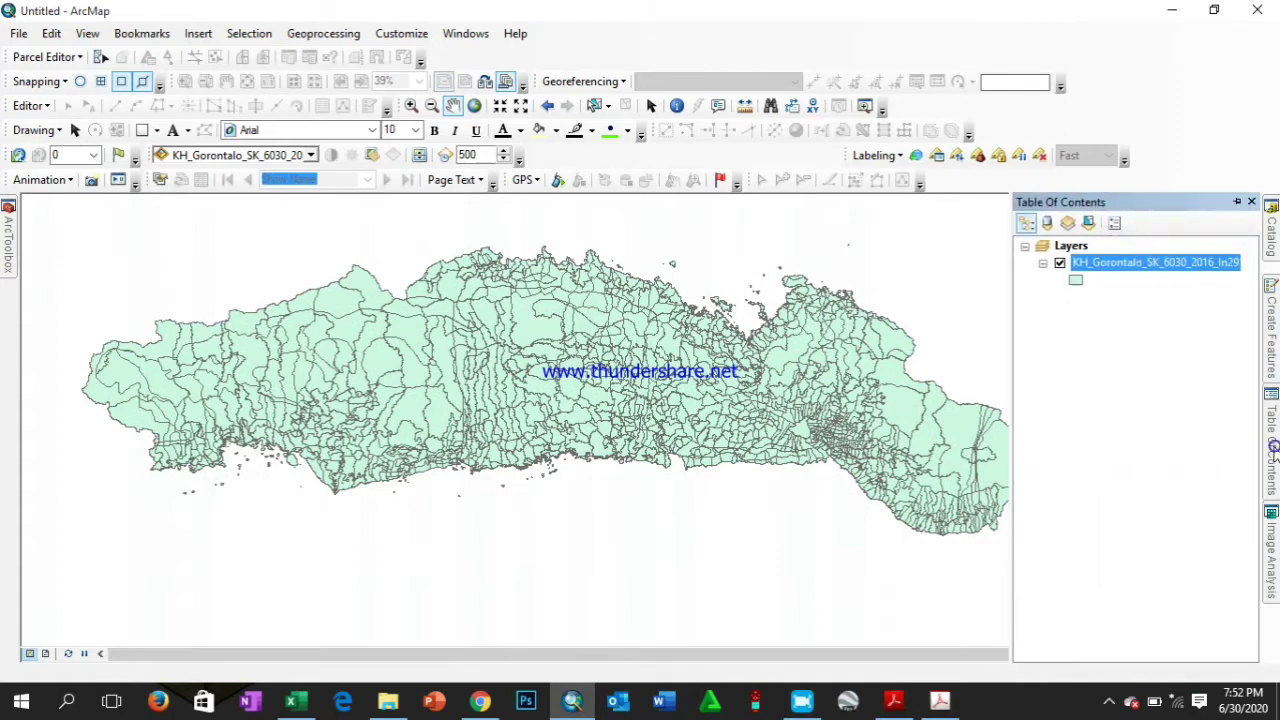
pyautogui.rightClick(1135, 265)
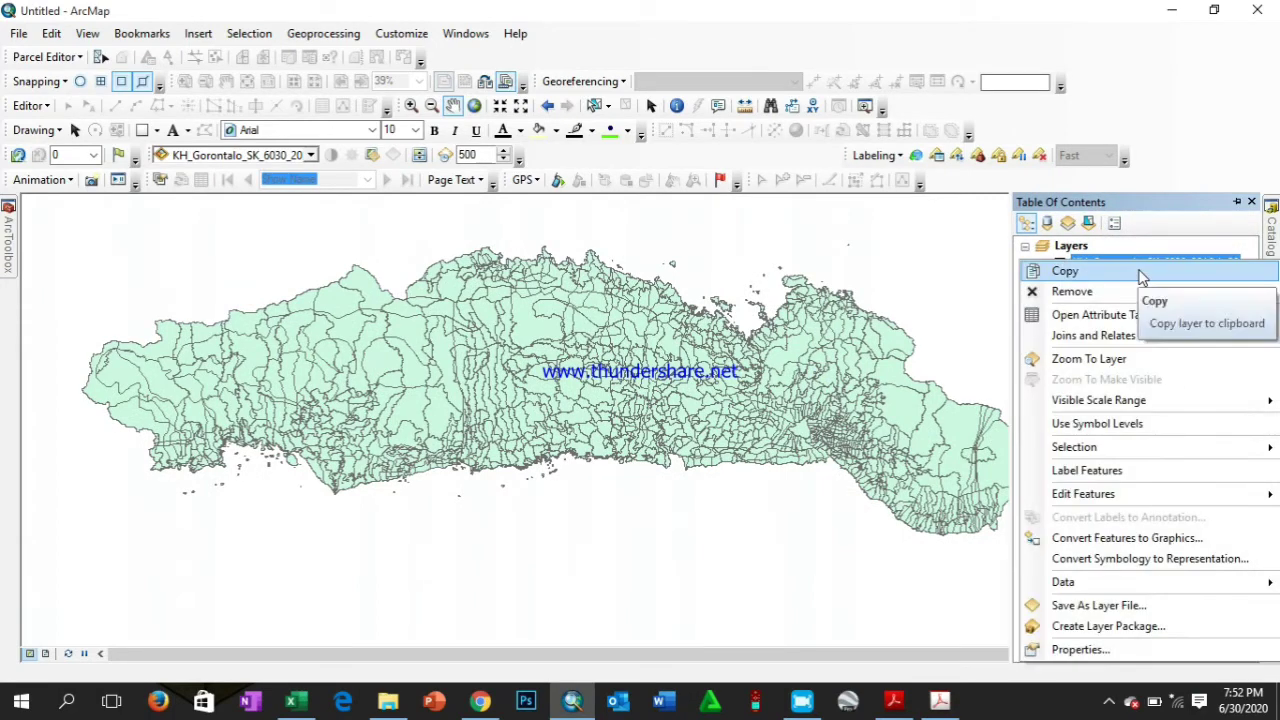
pyautogui.moveTo(1174, 589)
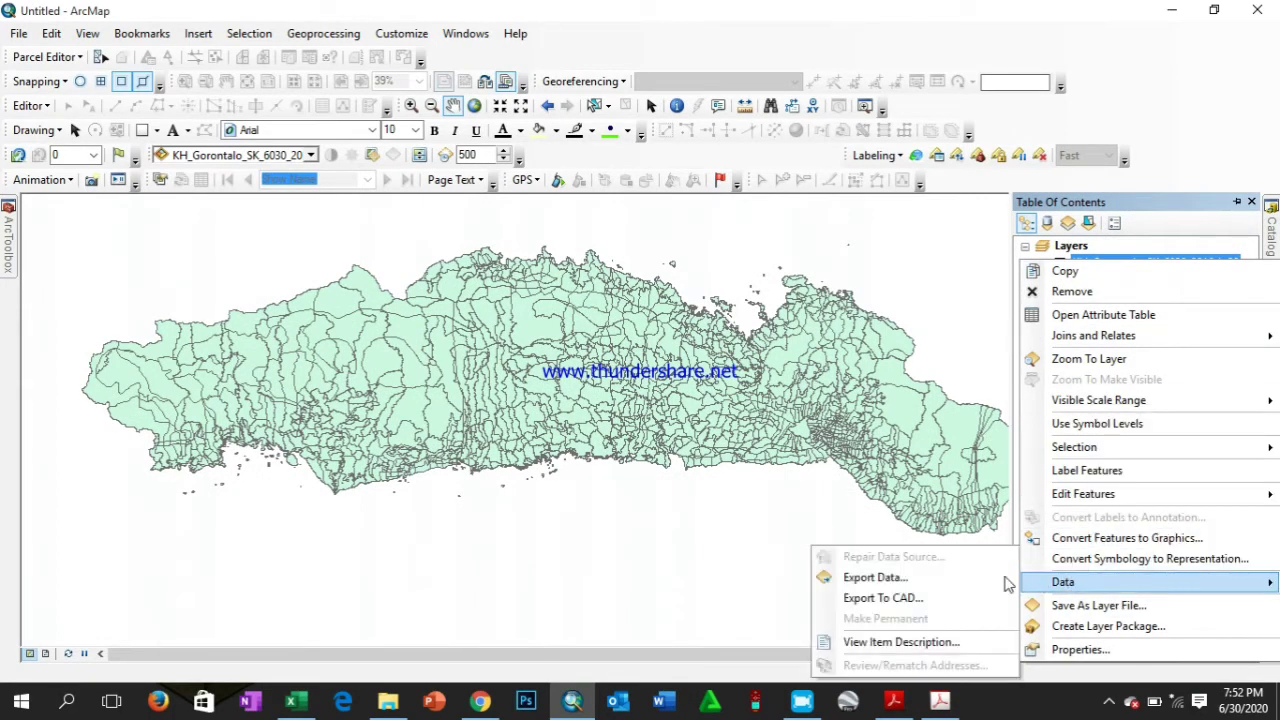
pyautogui.click(923, 577)
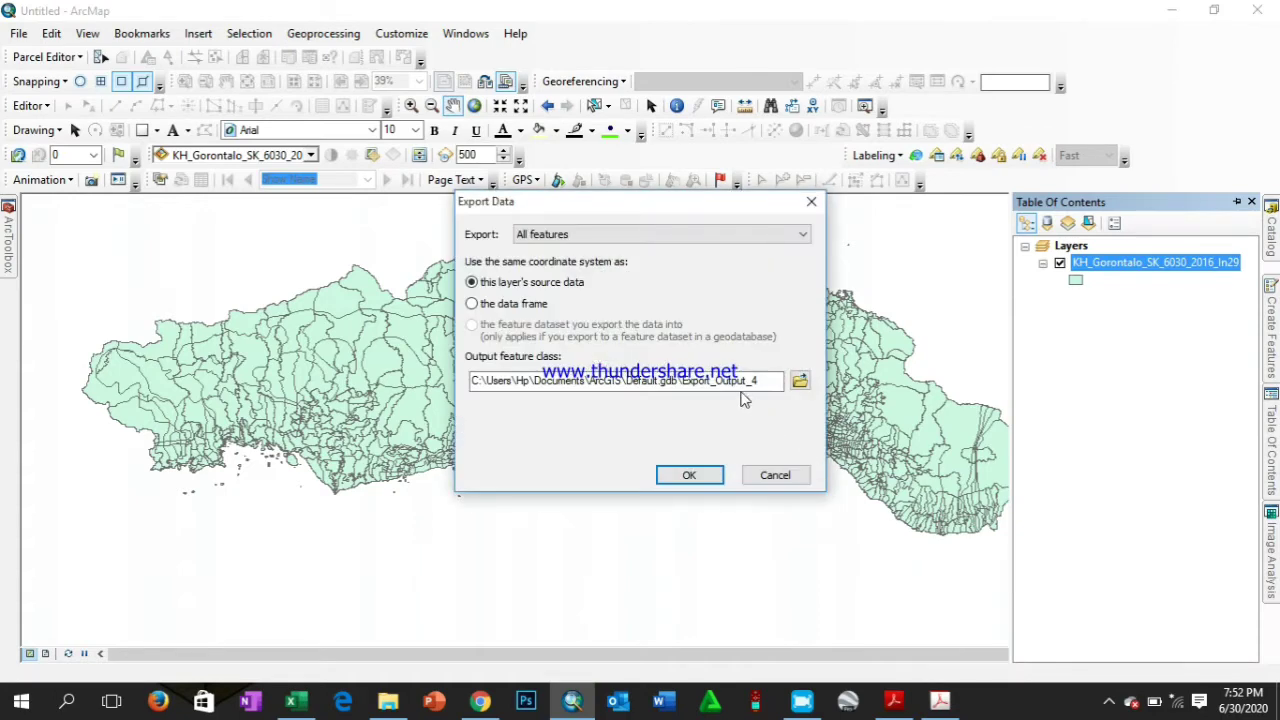
# Set the export's output location to the LATIHAN folder under GIS OFFICERS, PETA - PETA on drive D
pyautogui.click(799, 381)
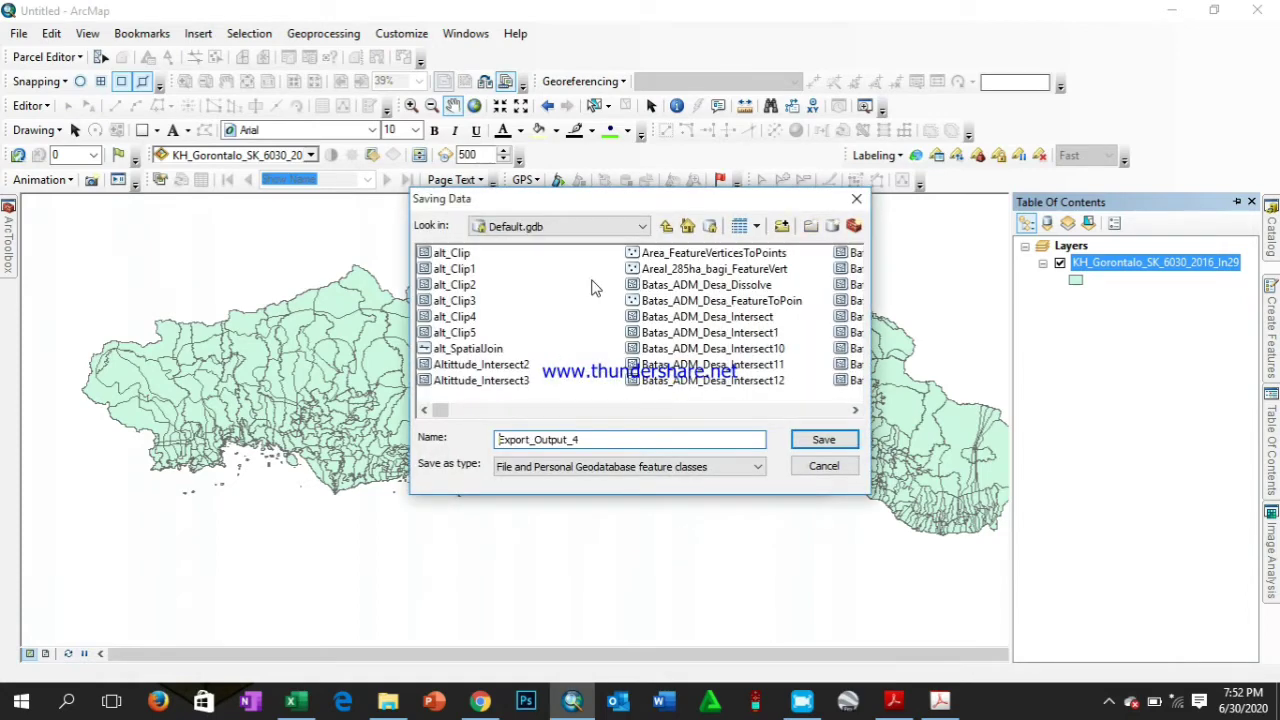
pyautogui.click(641, 226)
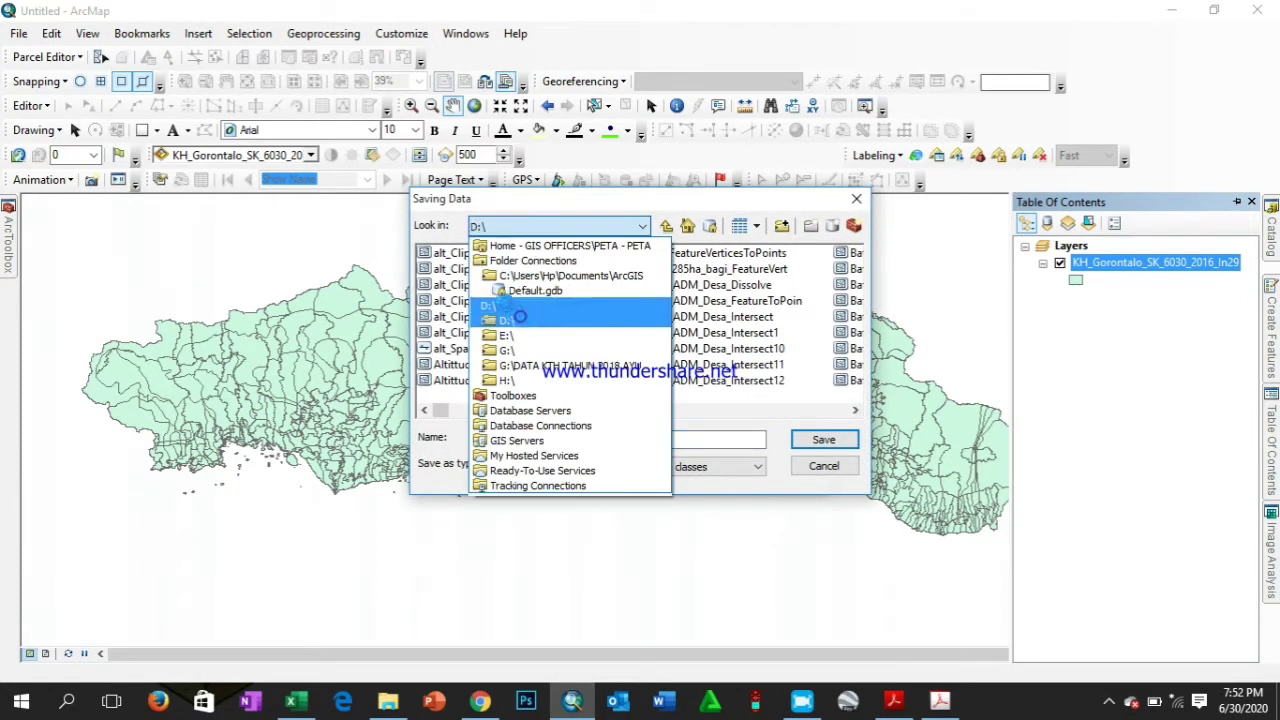
pyautogui.click(482, 312)
pyautogui.doubleClick(466, 285)
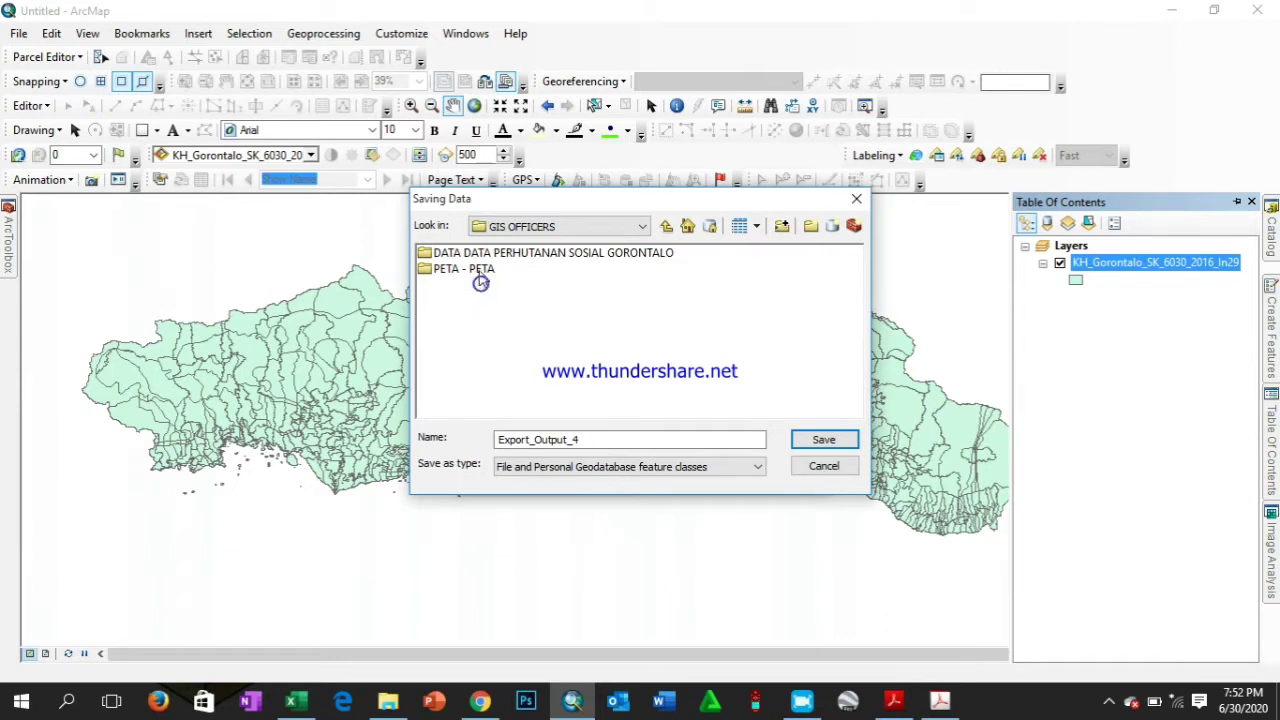
pyautogui.doubleClick(479, 270)
pyautogui.scroll(-2, 548, 387)
pyautogui.doubleClick(460, 381)
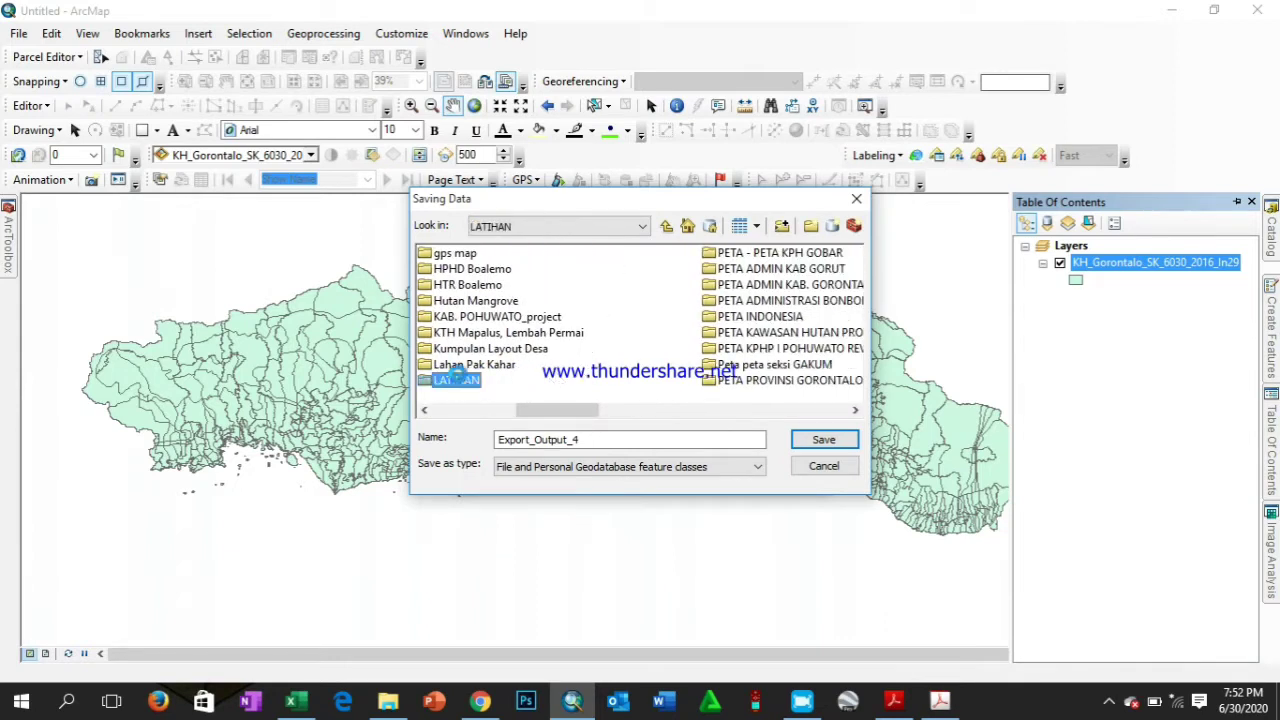
# Export the layer as a shapefile named Overlay_KH_Prov and add it to the map as a layer
pyautogui.click(569, 464)
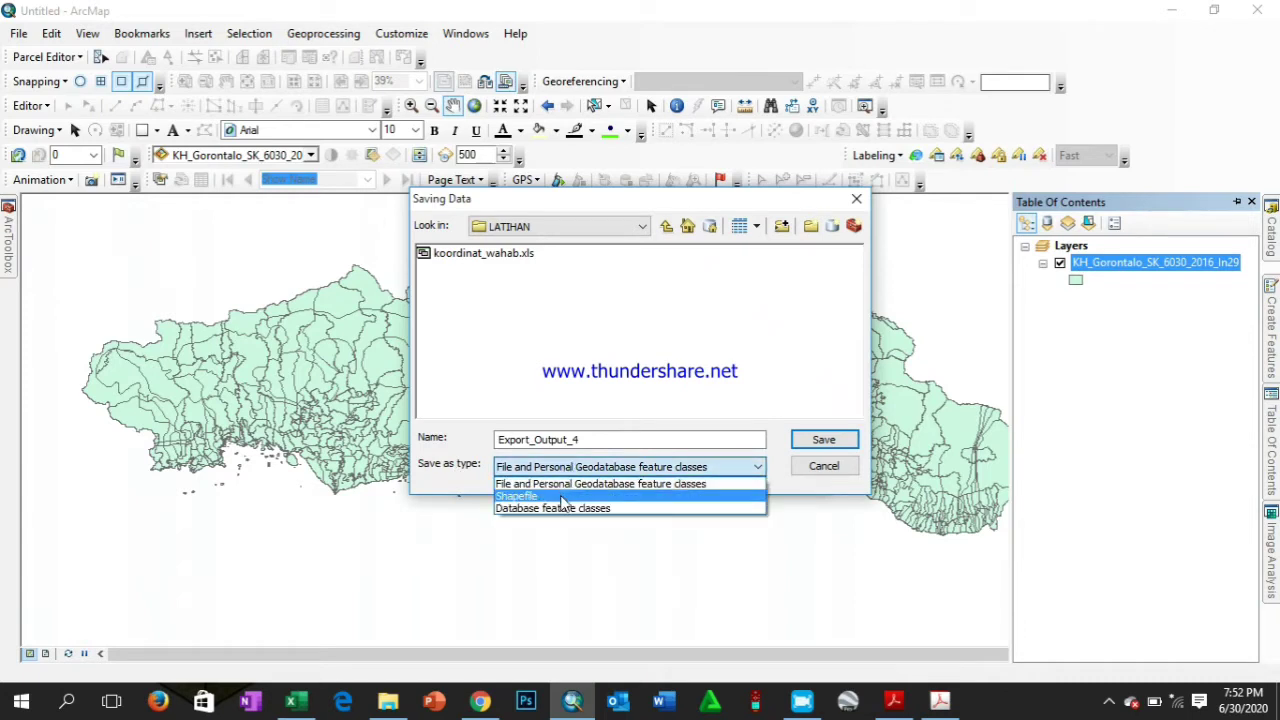
pyautogui.click(565, 503)
pyautogui.click(628, 439)
pyautogui.moveTo(628, 439); pyautogui.dragTo(514, 440)
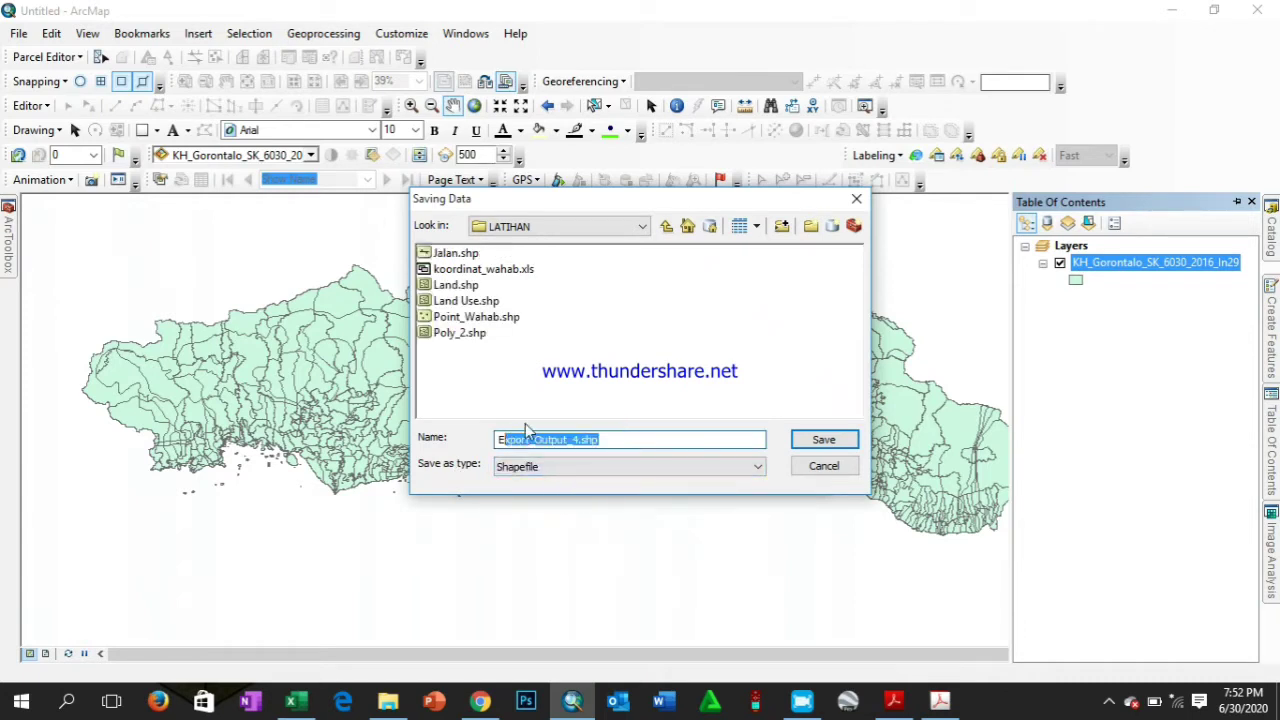
pyautogui.click(612, 440)
pyautogui.doubleClick(612, 440)
pyautogui.write('Overlay_KH_Prov')
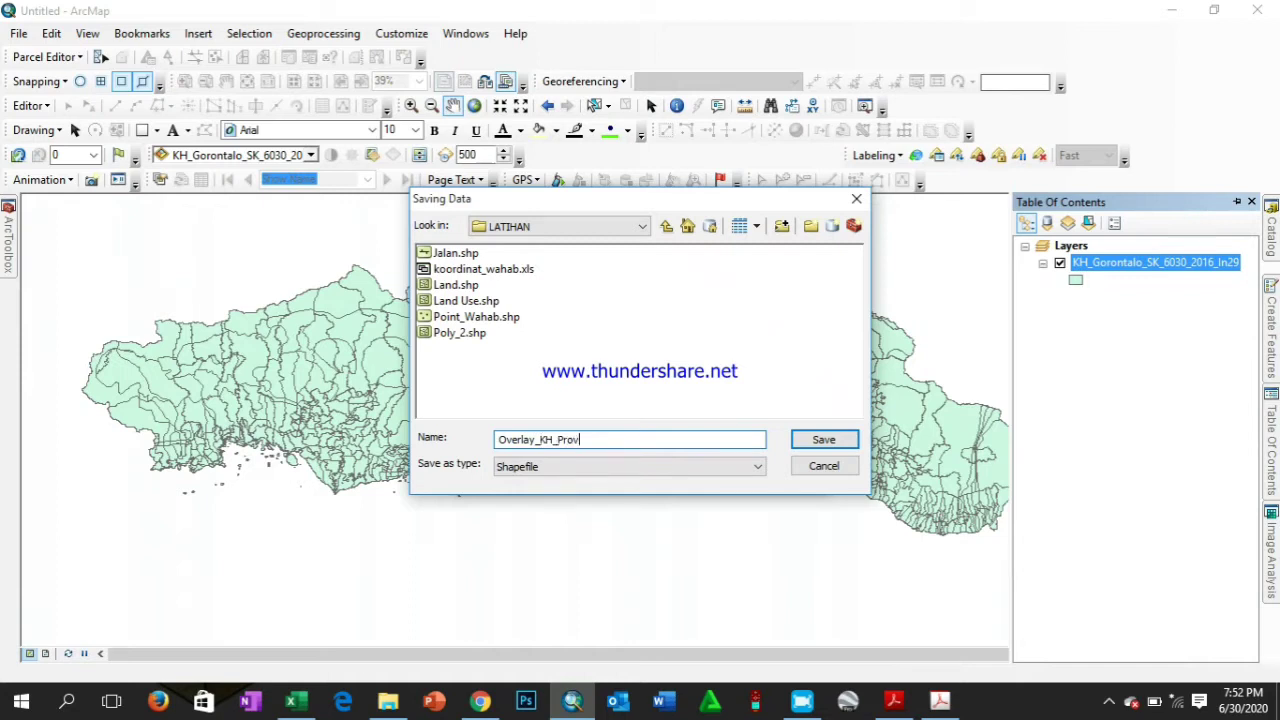
pyautogui.click(824, 440)
pyautogui.click(689, 476)
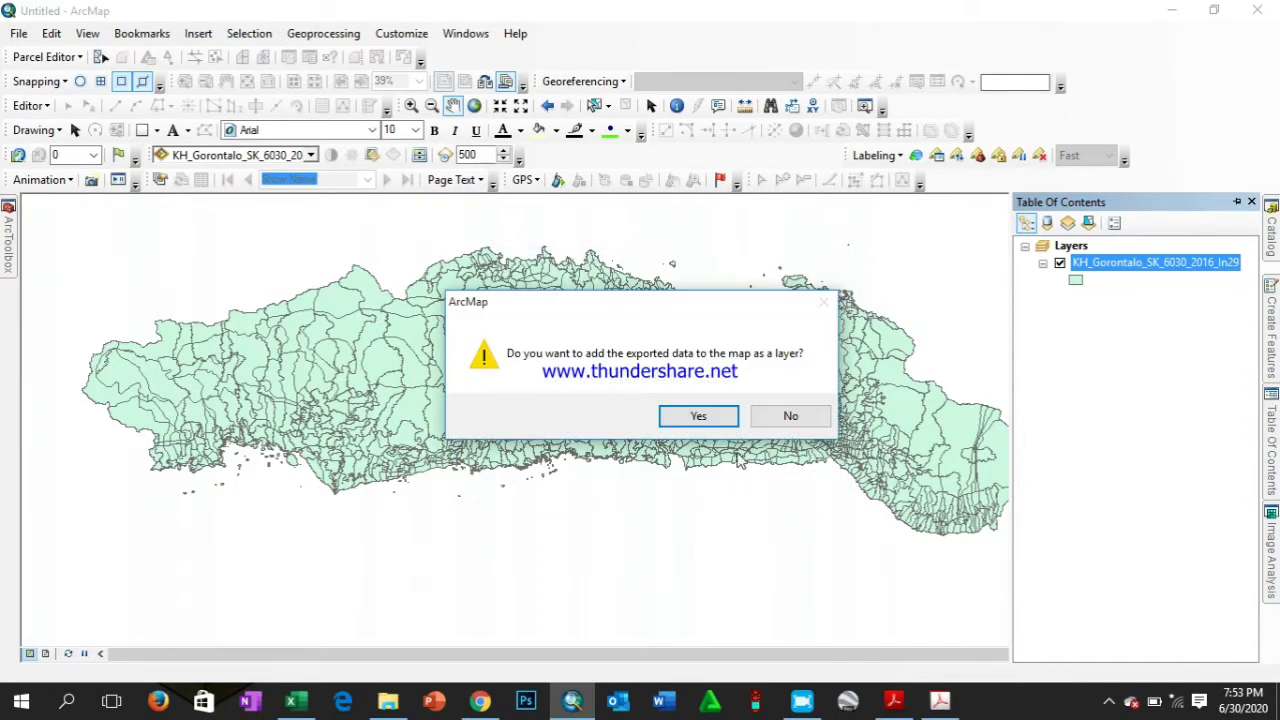
pyautogui.click(699, 416)
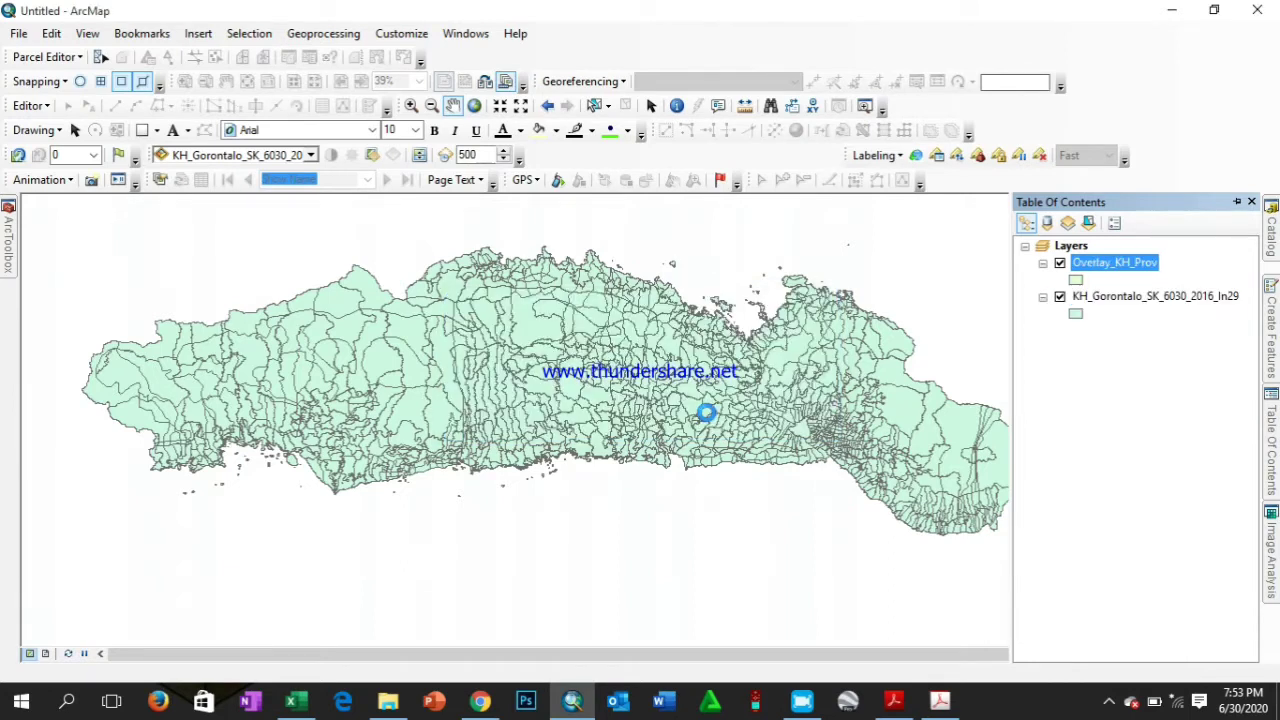
# Remove the original KH_Gorontalo_SK_6030_2016_In29 layer from the map
pyautogui.click(1104, 296)
pyautogui.rightClick(1108, 297)
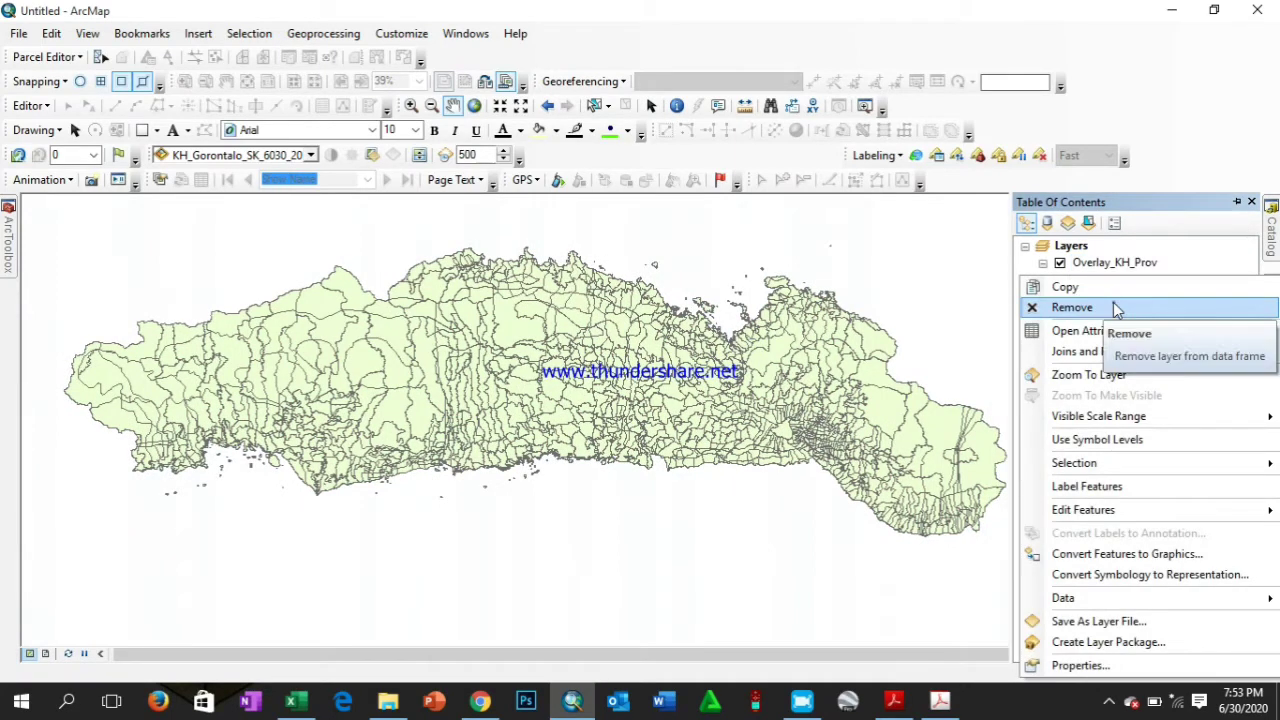
pyautogui.click(1117, 309)
pyautogui.moveTo(778, 318); pyautogui.dragTo(756, 319)
# Open the attribute table of the Overlay_KH_Prov layer
pyautogui.click(1142, 264)
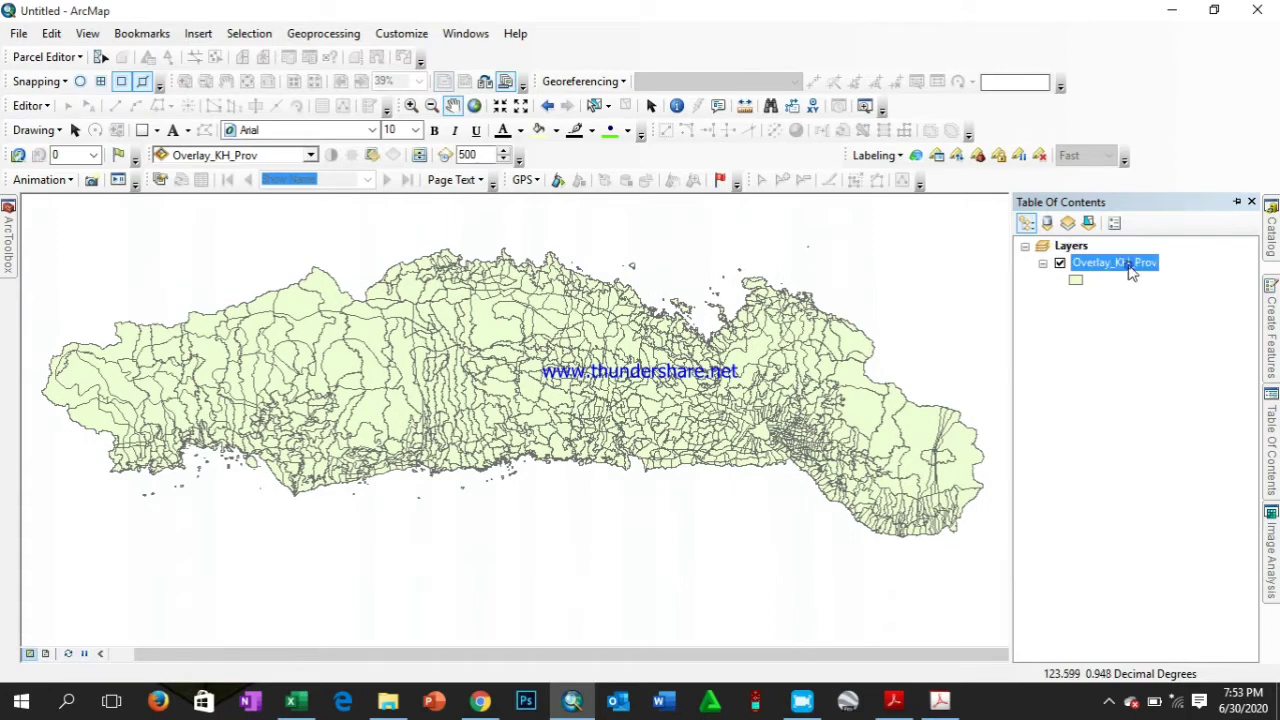
pyautogui.rightClick(1129, 266)
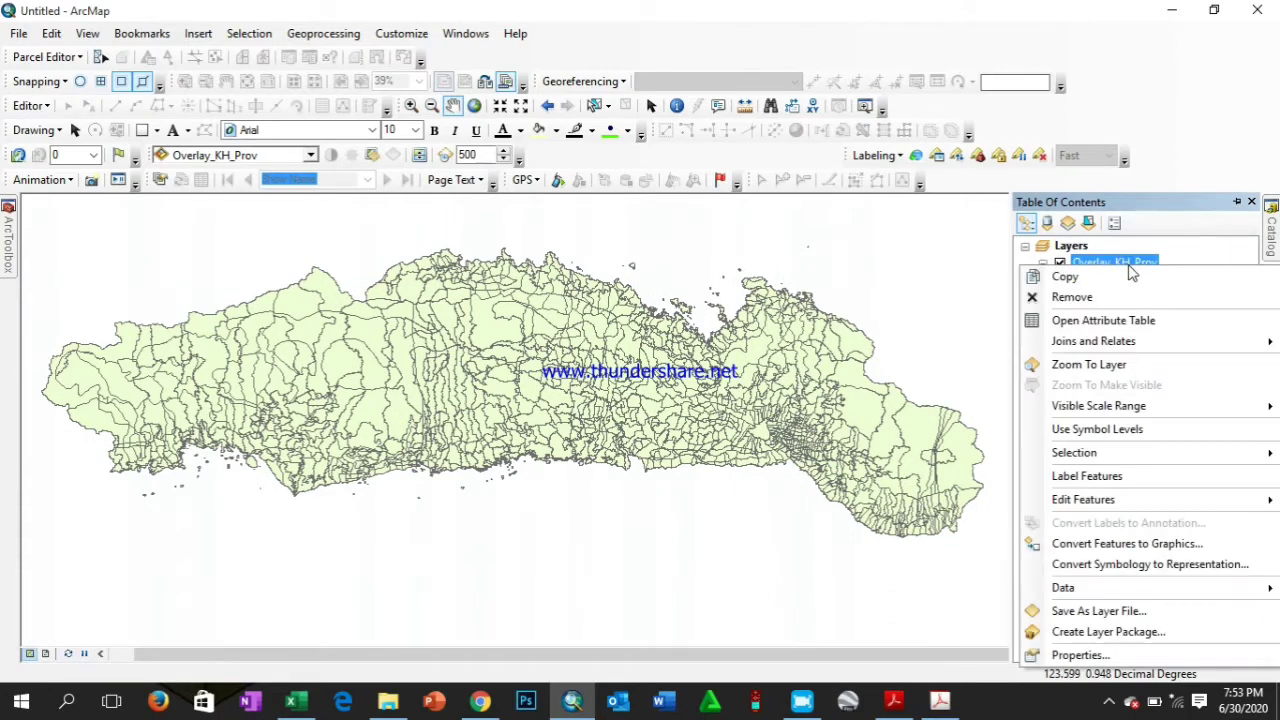
pyautogui.click(1192, 323)
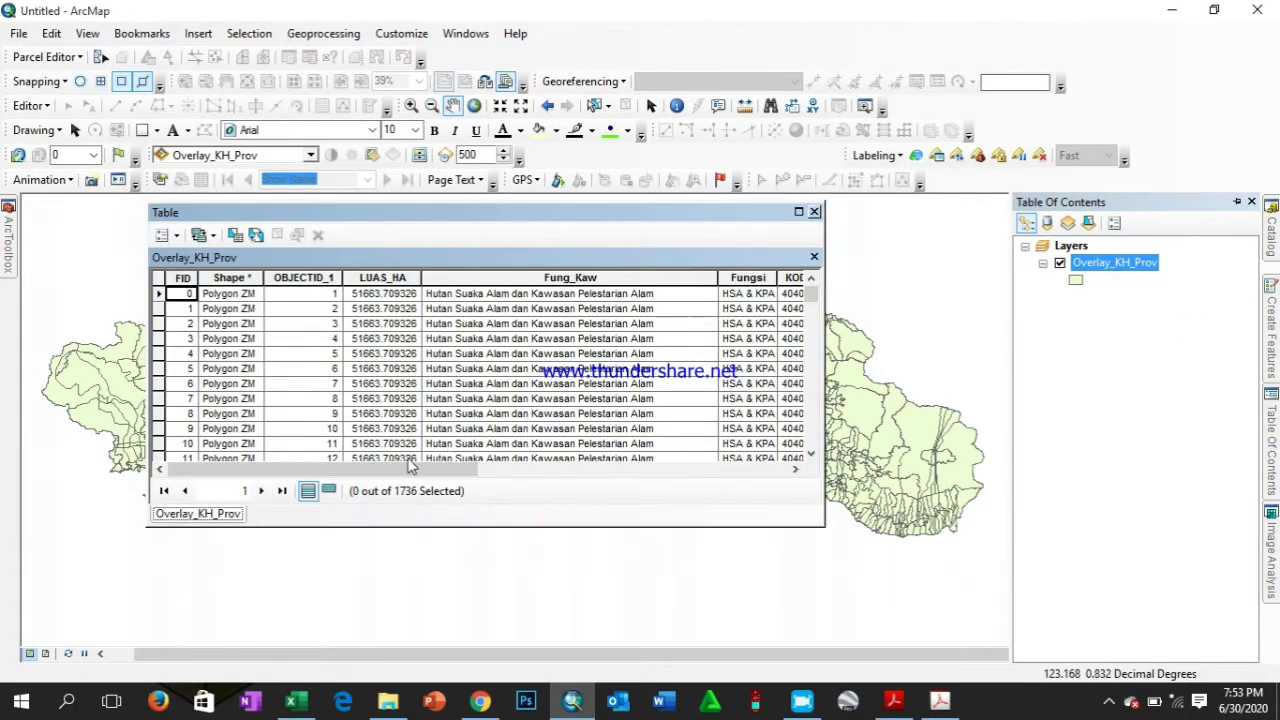
# Delete the Shape_Leng field from the Overlay_KH_Prov attribute table
pyautogui.moveTo(410, 465); pyautogui.dragTo(800, 470)
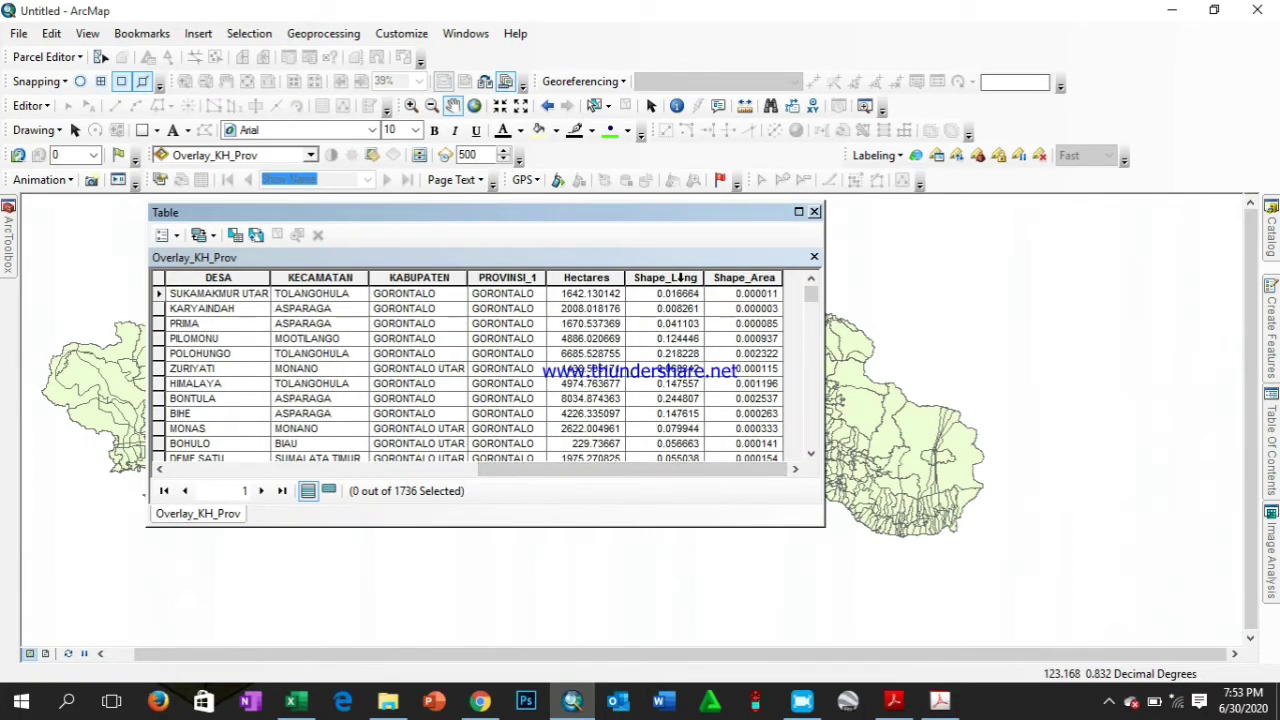
pyautogui.click(679, 278)
pyautogui.rightClick(681, 278)
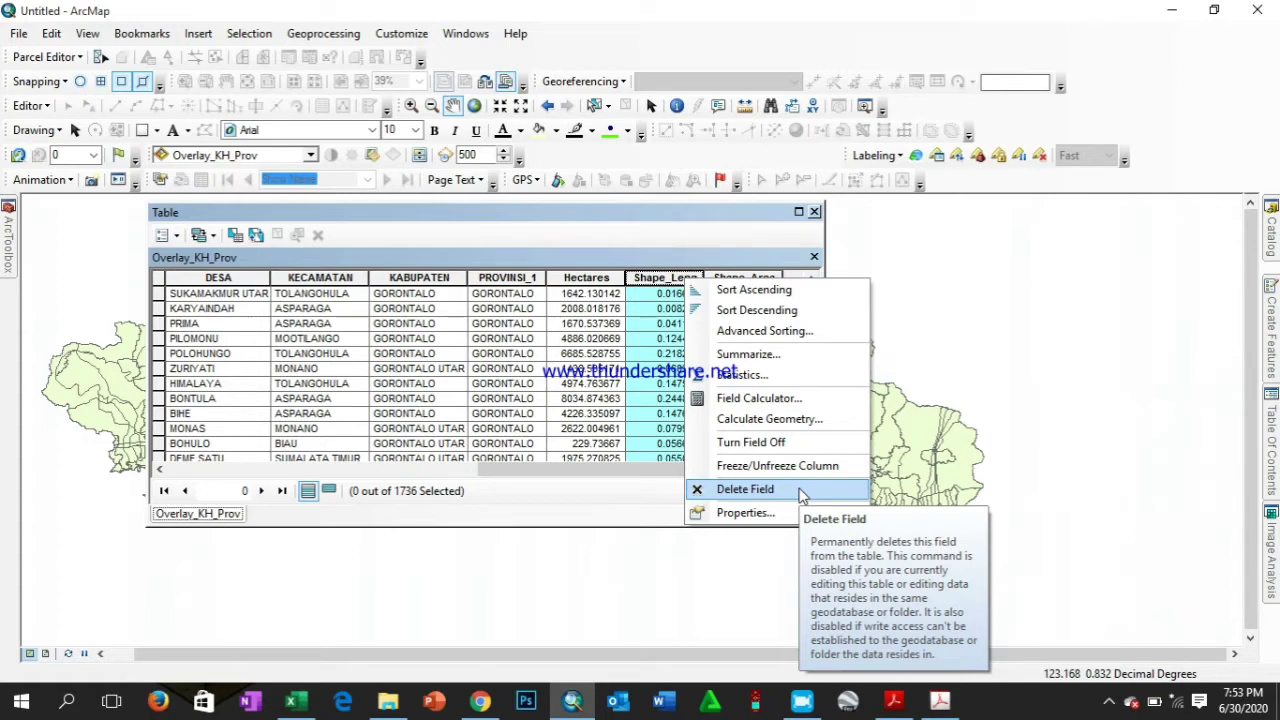
pyautogui.click(800, 490)
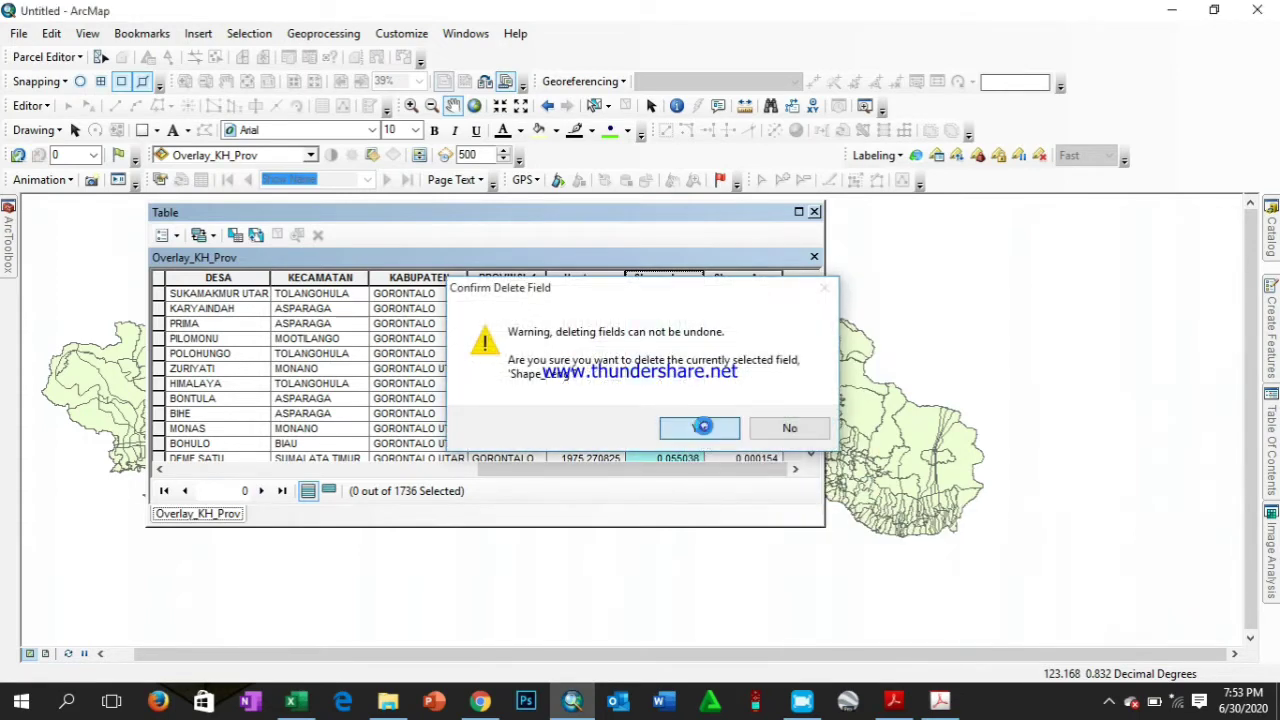
pyautogui.click(700, 427)
# Delete the Shape_Area field from the Overlay_KH_Prov attribute table
pyautogui.click(740, 277)
pyautogui.rightClick(766, 278)
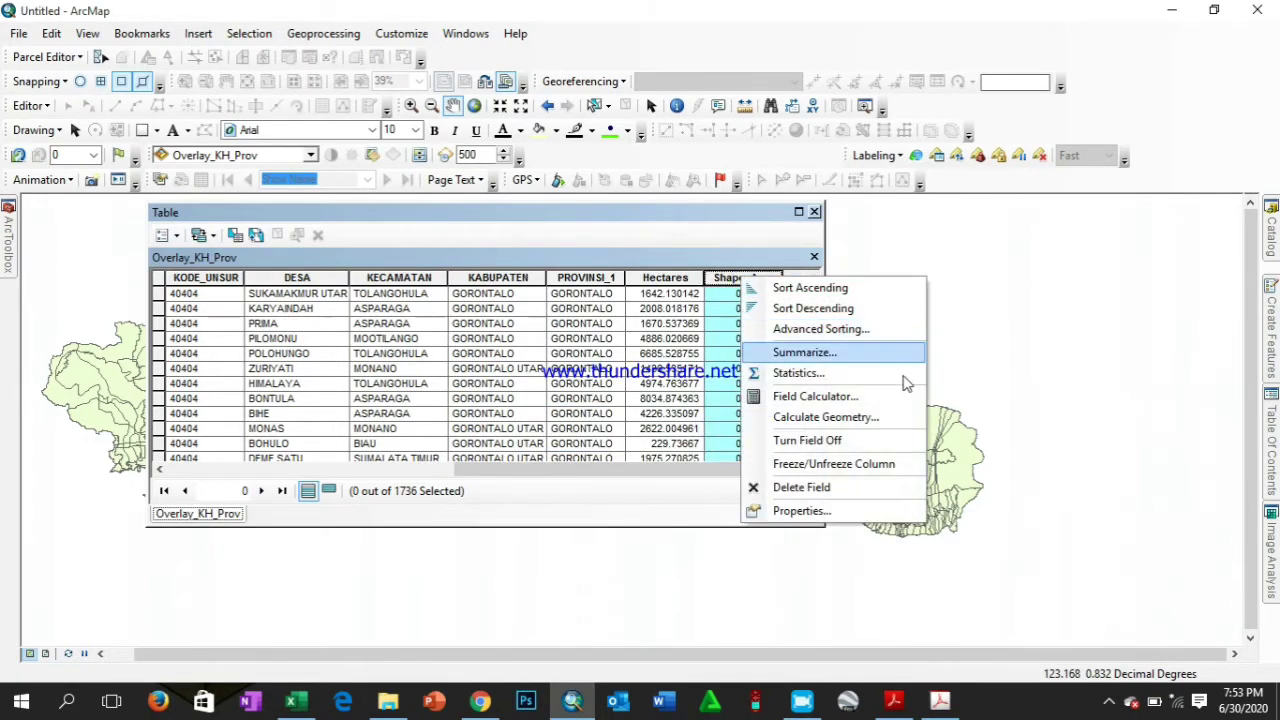
pyautogui.click(880, 488)
pyautogui.click(699, 428)
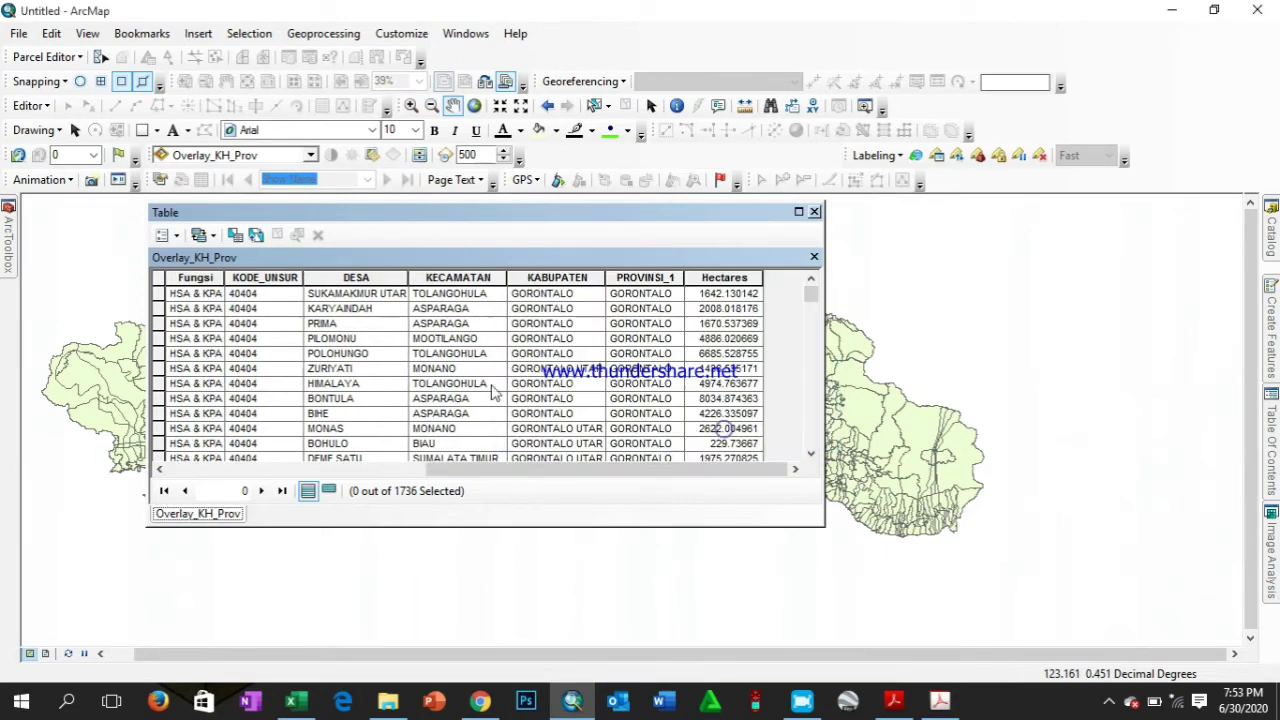
# Delete the Hectares field from the Overlay_KH_Prov attribute table
pyautogui.click(728, 280)
pyautogui.rightClick(731, 282)
pyautogui.click(805, 491)
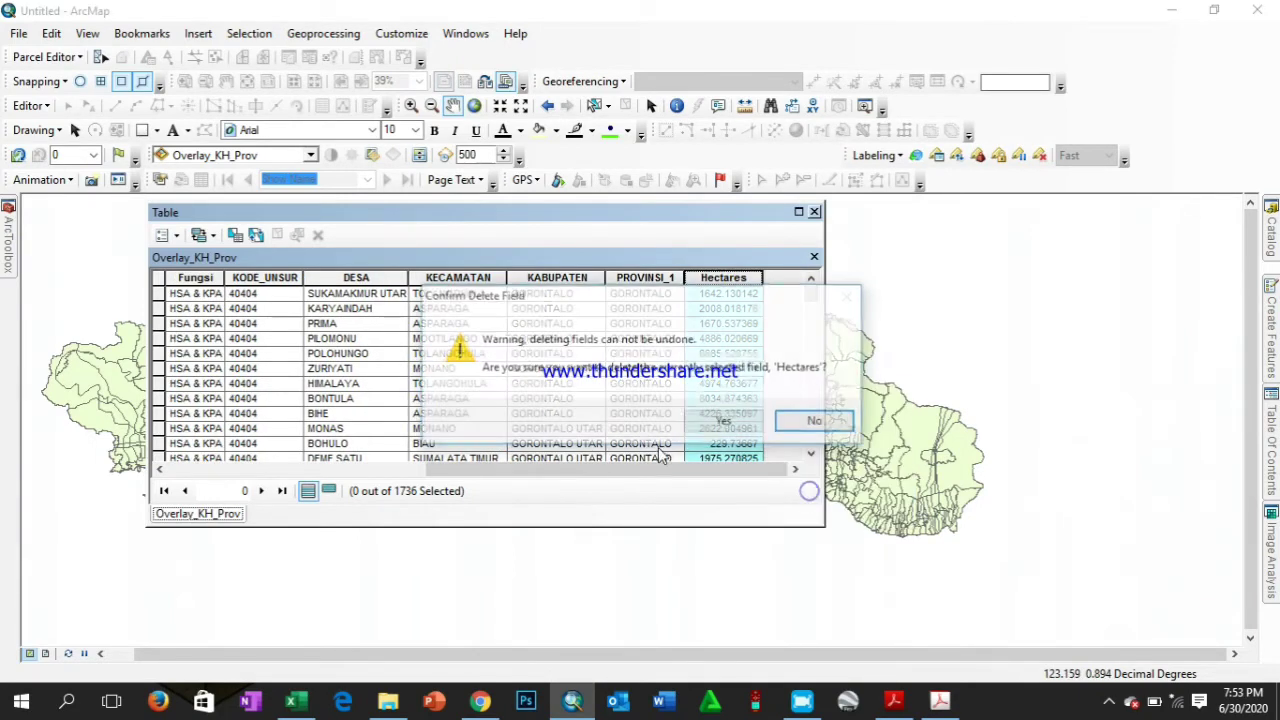
pyautogui.click(712, 426)
# Delete the KODE_UNSUR field from the Overlay_KH_Prov attribute table
pyautogui.moveTo(565, 474); pyautogui.dragTo(512, 472)
pyautogui.click(556, 278)
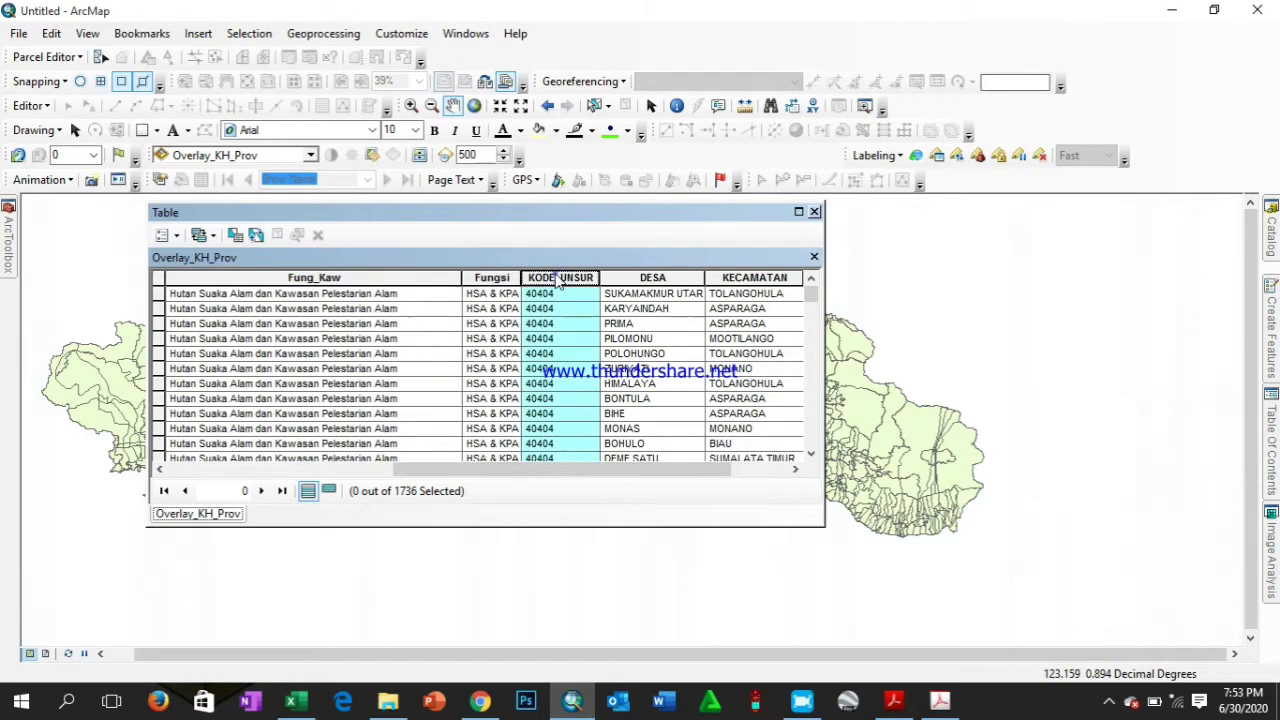
pyautogui.rightClick(556, 278)
pyautogui.click(615, 484)
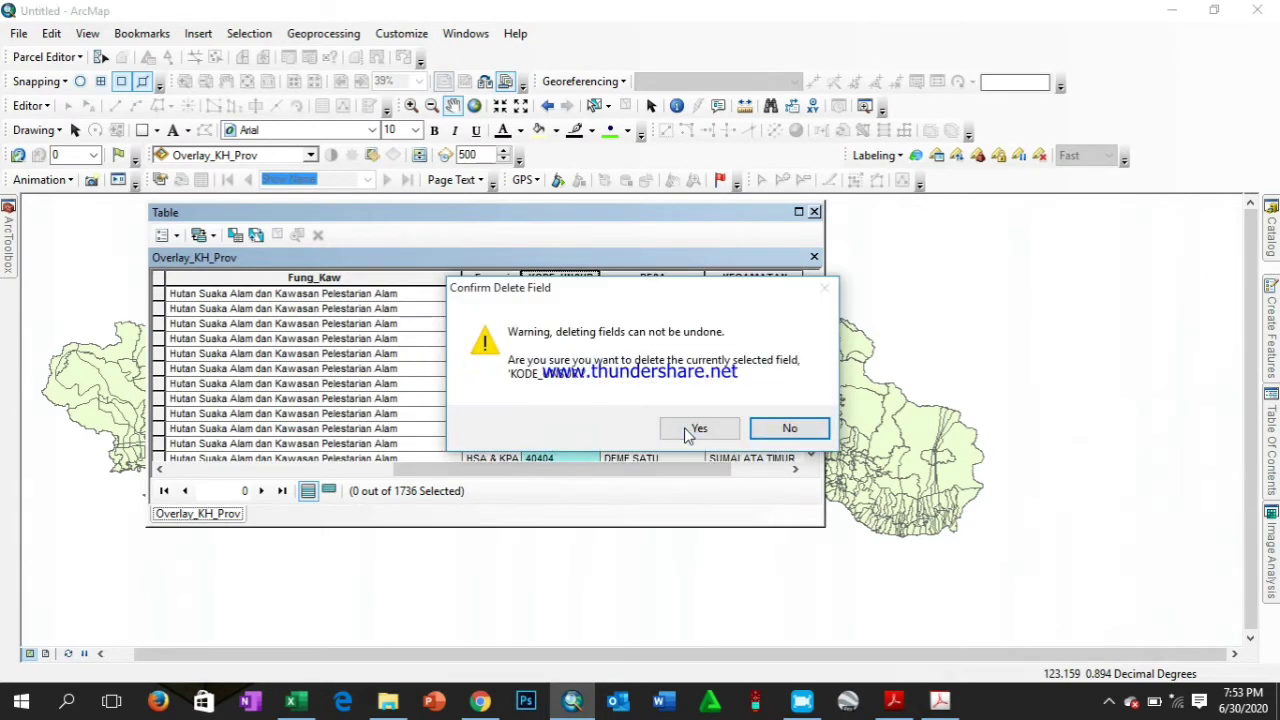
pyautogui.click(694, 429)
# Delete the OBJECTID_1 field from the Overlay_KH_Prov attribute table
pyautogui.moveTo(505, 472); pyautogui.dragTo(307, 474)
pyautogui.moveTo(294, 474); pyautogui.dragTo(277, 474)
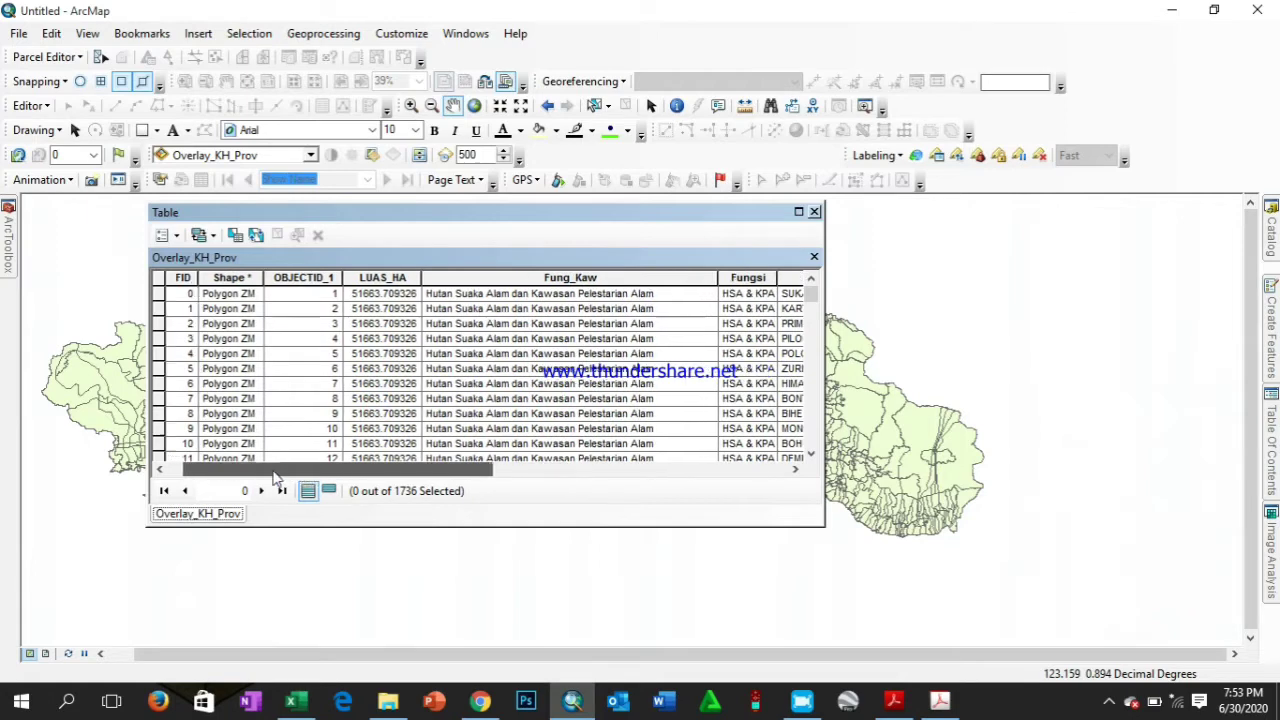
pyautogui.click(300, 278)
pyautogui.rightClick(324, 281)
pyautogui.click(383, 491)
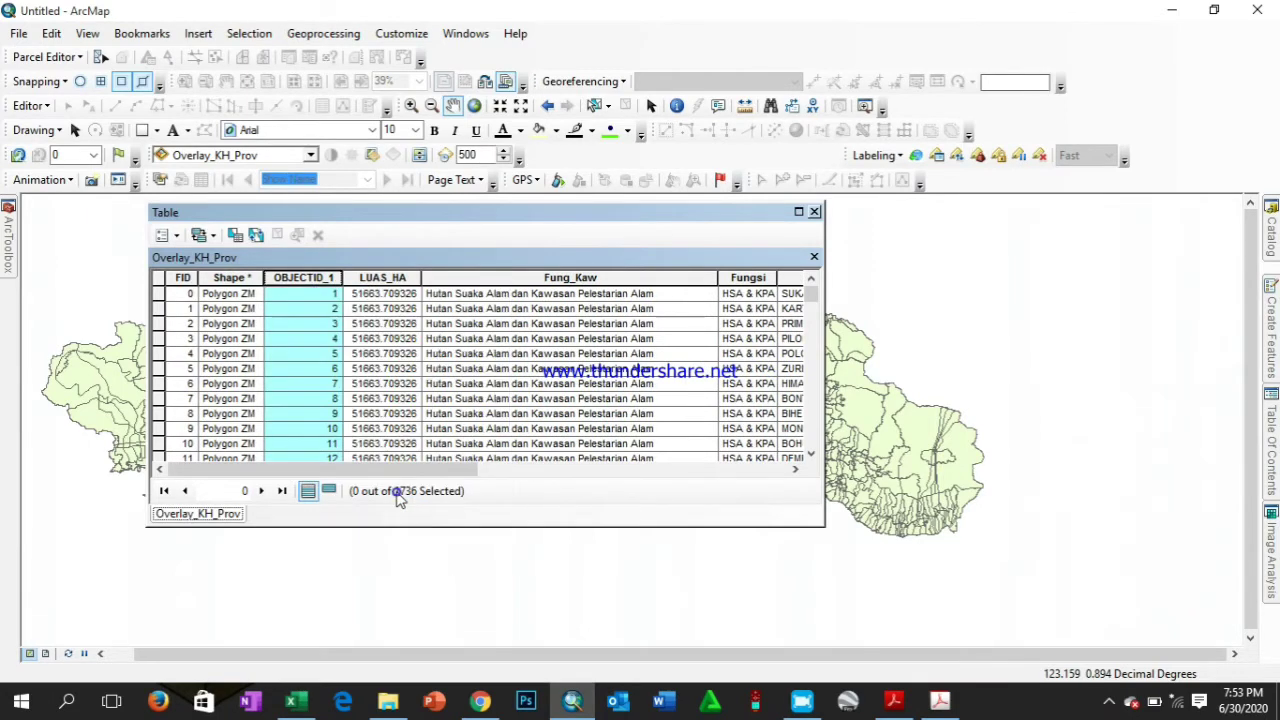
pyautogui.click(690, 428)
# Check the remaining fields of the Overlay_KH_Prov table and open the settings for adding a new field
pyautogui.moveTo(349, 470); pyautogui.dragTo(770, 475)
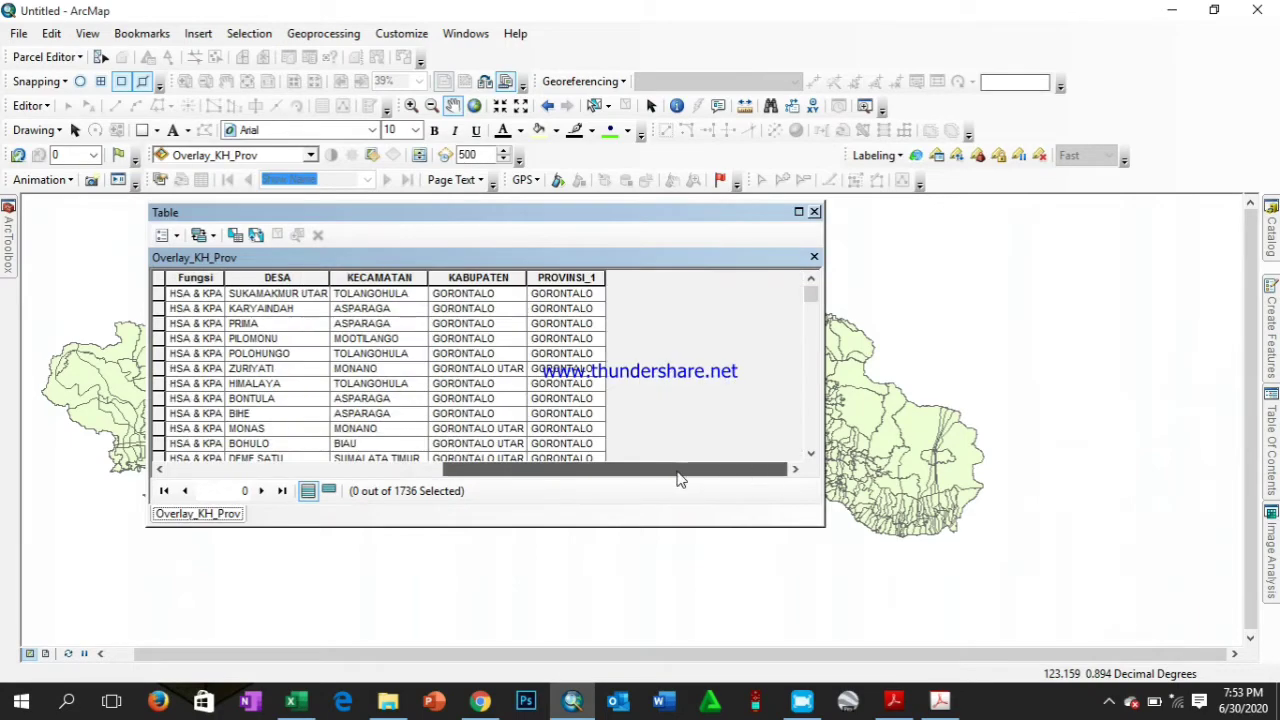
pyautogui.moveTo(681, 479); pyautogui.dragTo(226, 479)
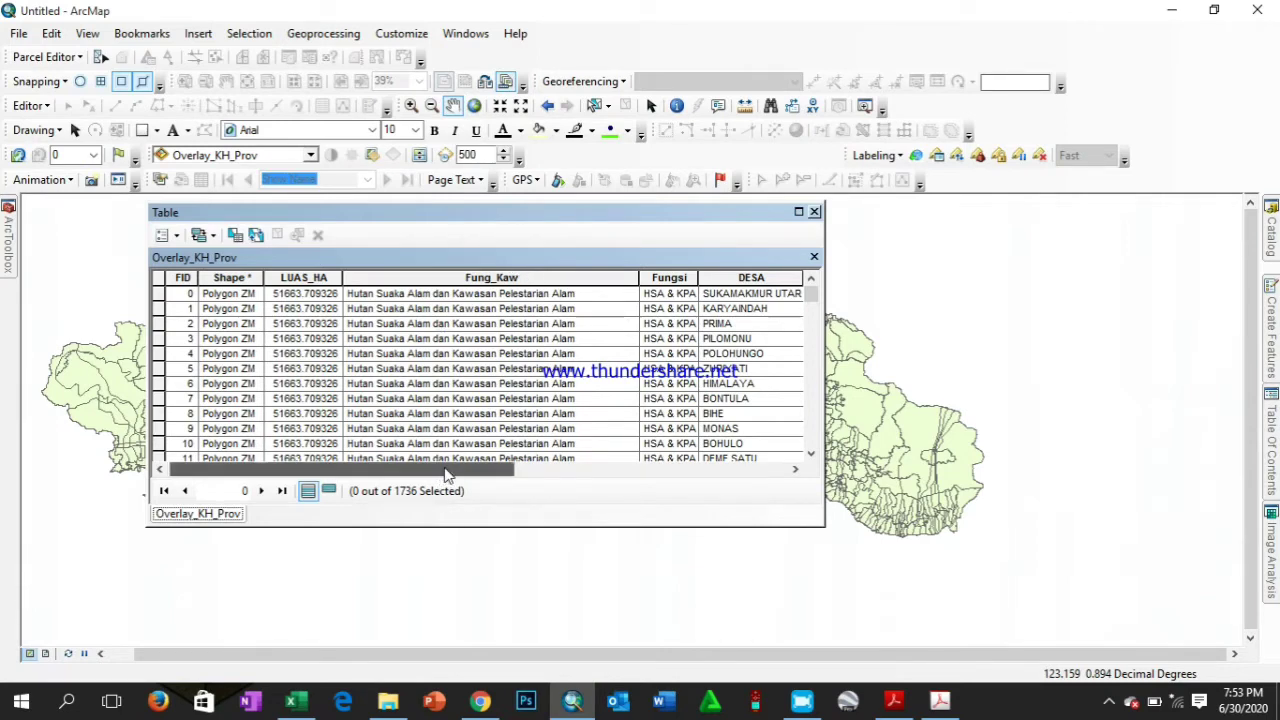
pyautogui.moveTo(465, 471); pyautogui.dragTo(748, 476)
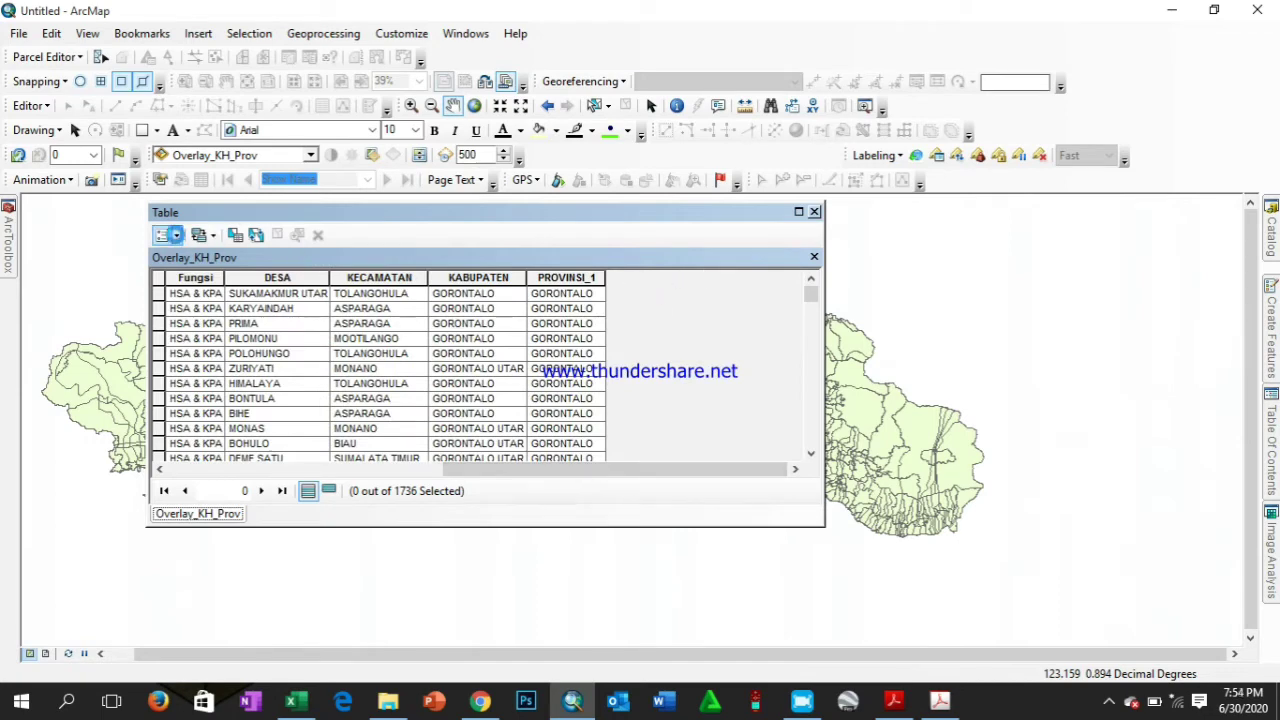
pyautogui.click(166, 234)
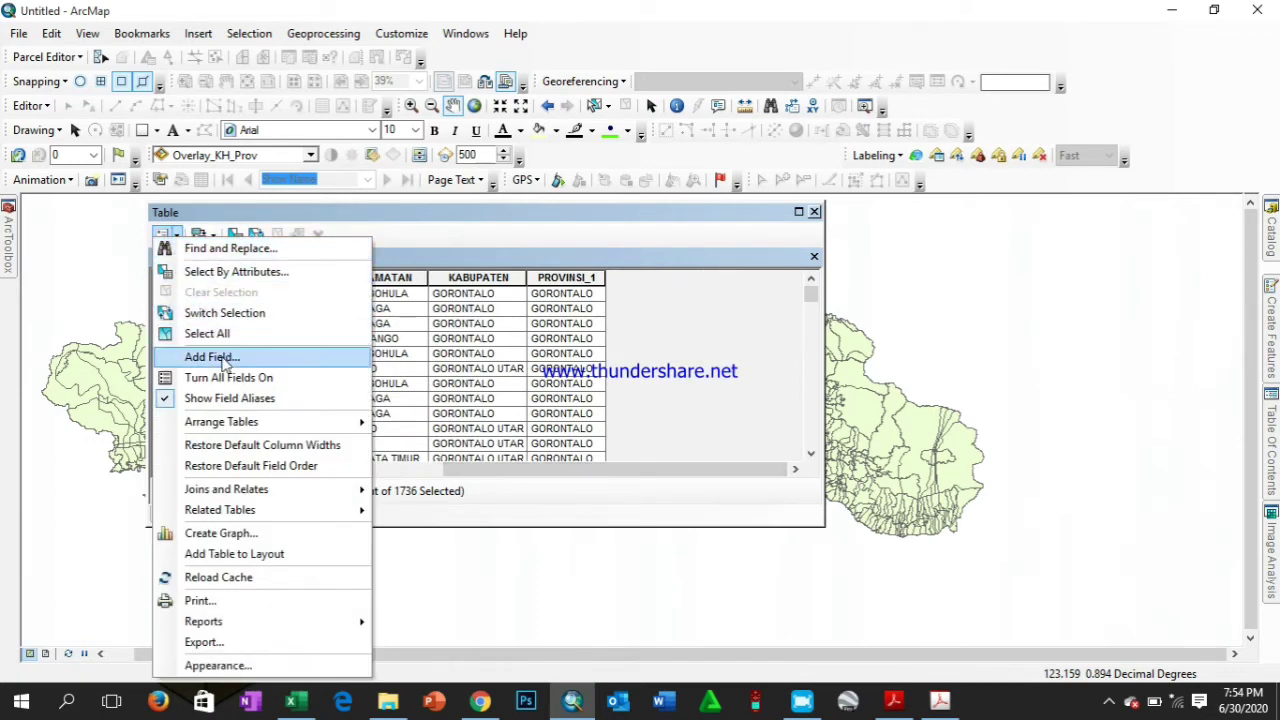
pyautogui.click(176, 235)
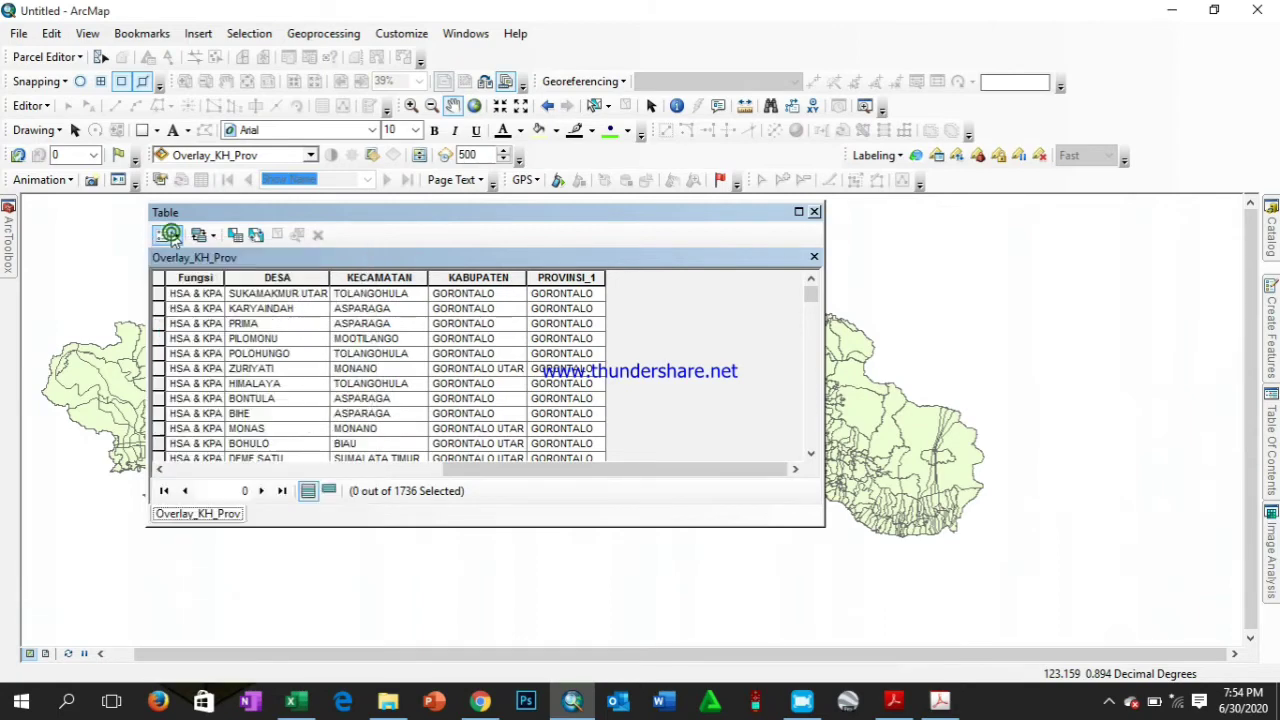
pyautogui.click(176, 235)
pyautogui.click(263, 357)
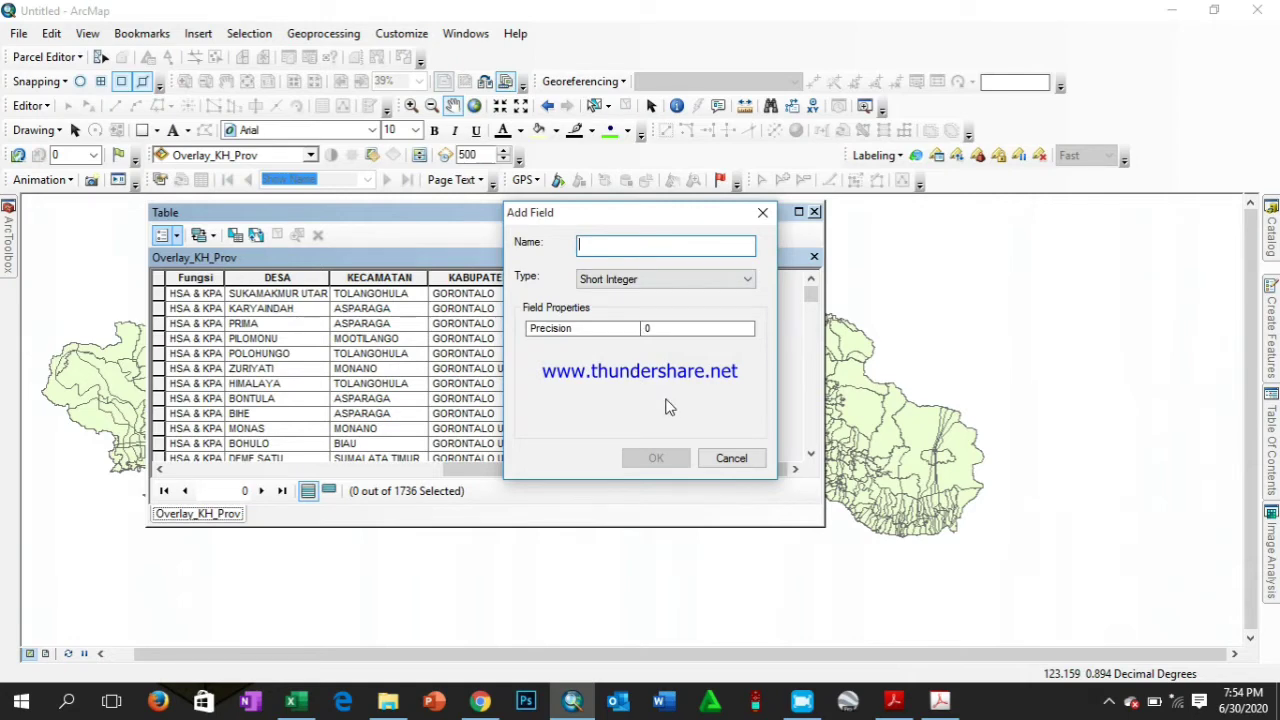
# Set the new field's type to Text, try to add it as Kawasan Hutan, and decline the automatic renaming
pyautogui.write('Fungsi_Kwsn')
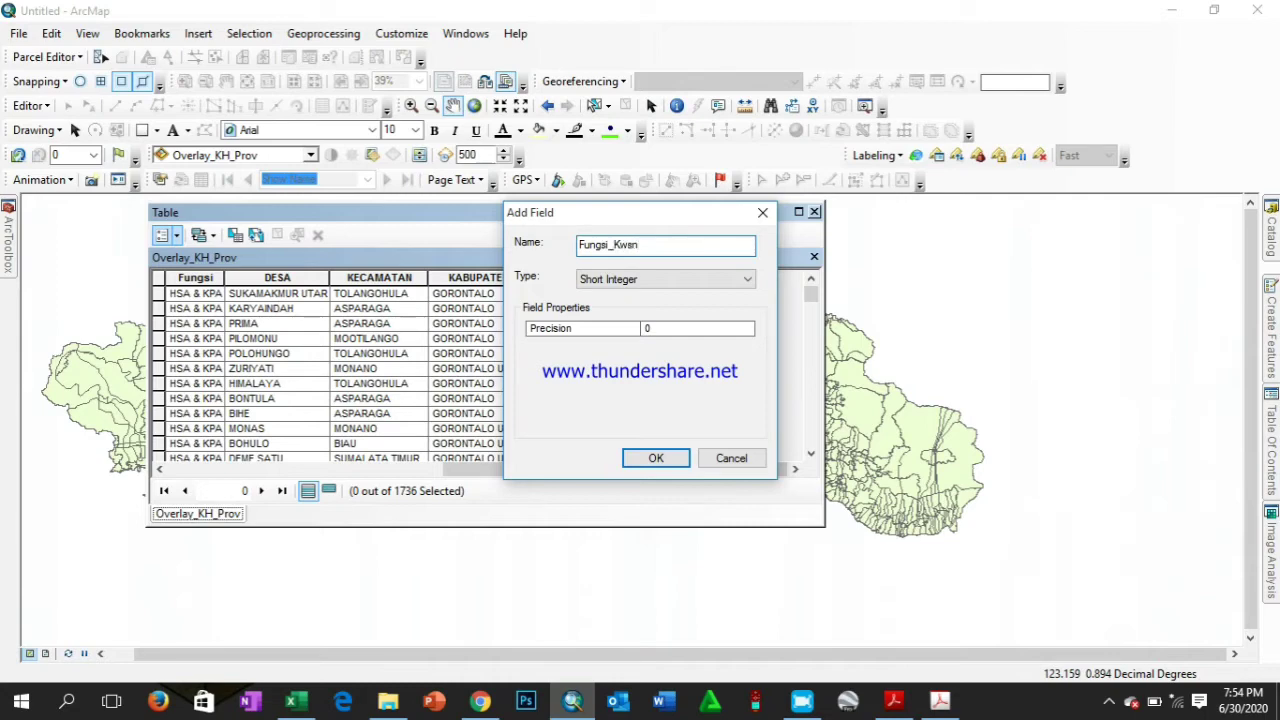
pyautogui.doubleClick(662, 244)
pyautogui.write('Kawasan Hutan')
pyautogui.click(600, 280)
pyautogui.click(610, 347)
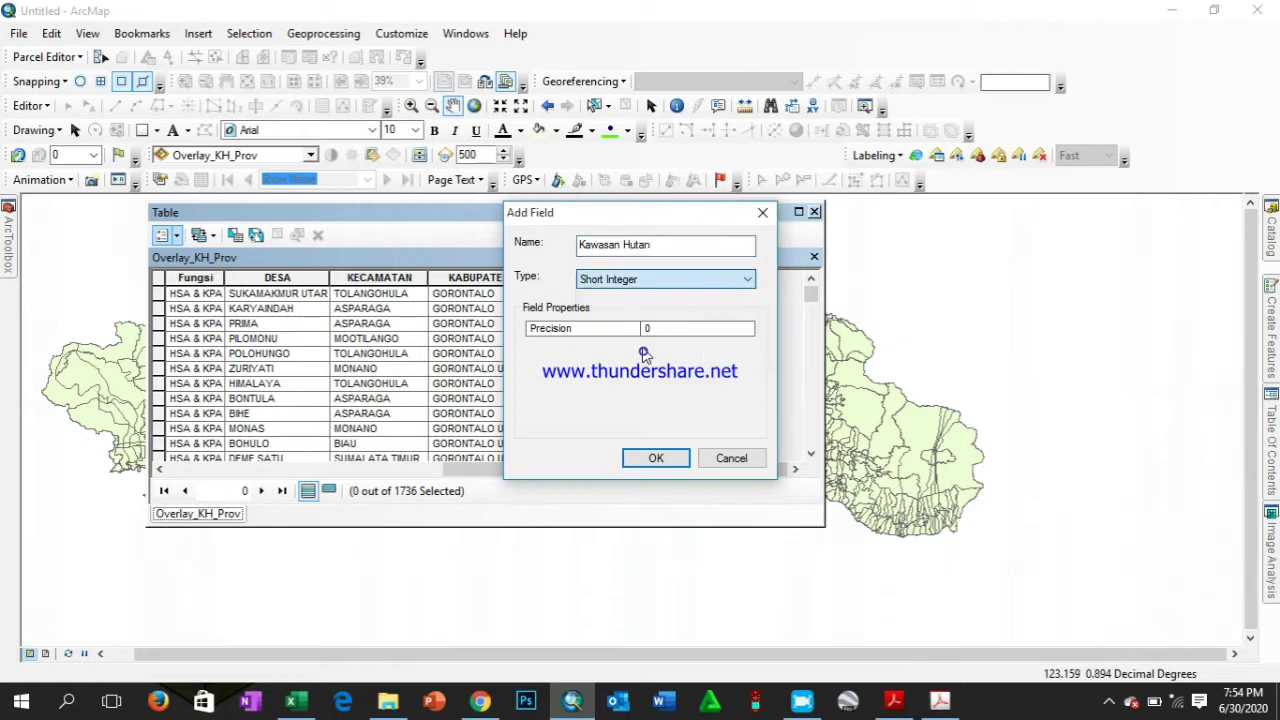
pyautogui.click(650, 462)
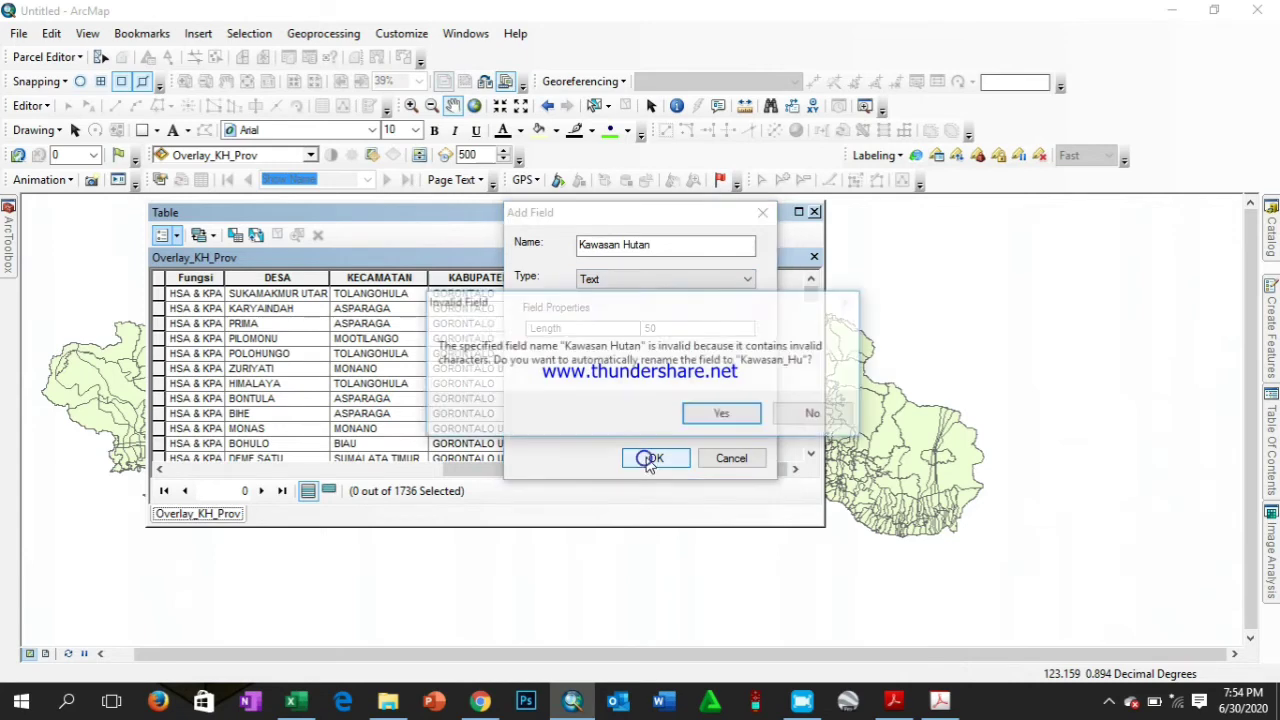
pyautogui.click(815, 418)
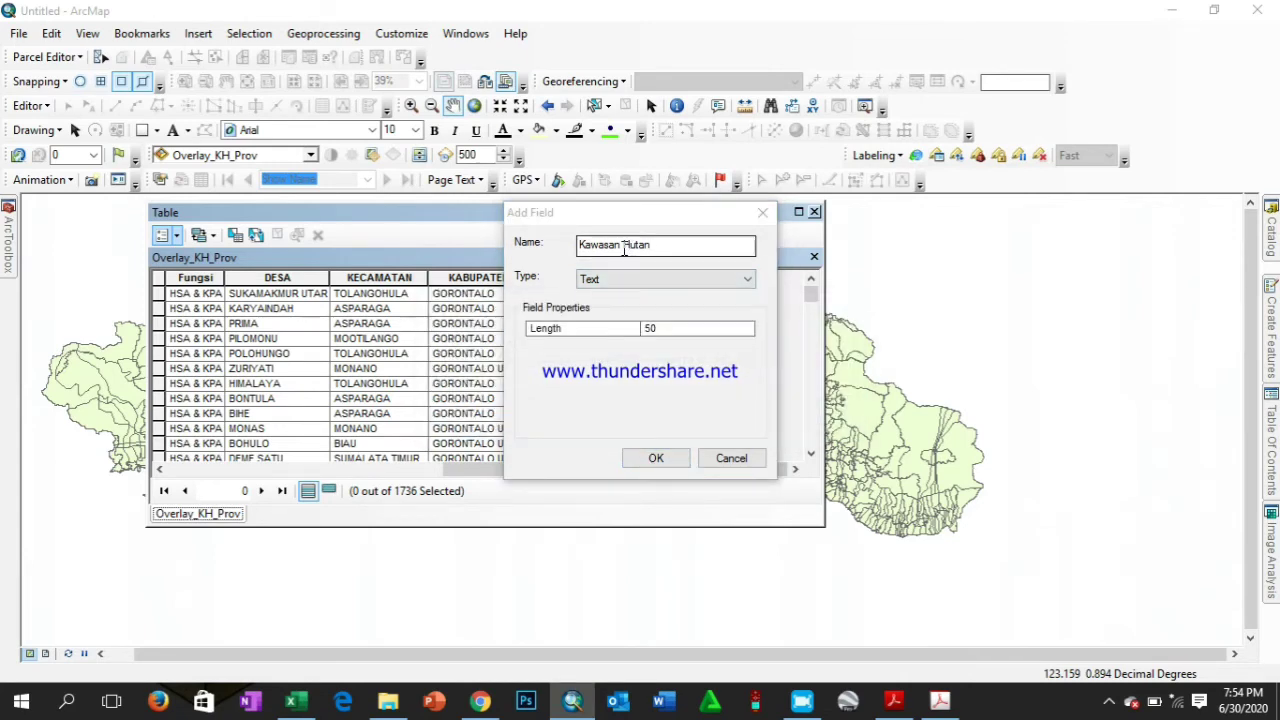
# Try to add the new text field under the name Kawasan_Htn and decline the automatic renaming
pyautogui.moveTo(624, 249); pyautogui.dragTo(722, 245)
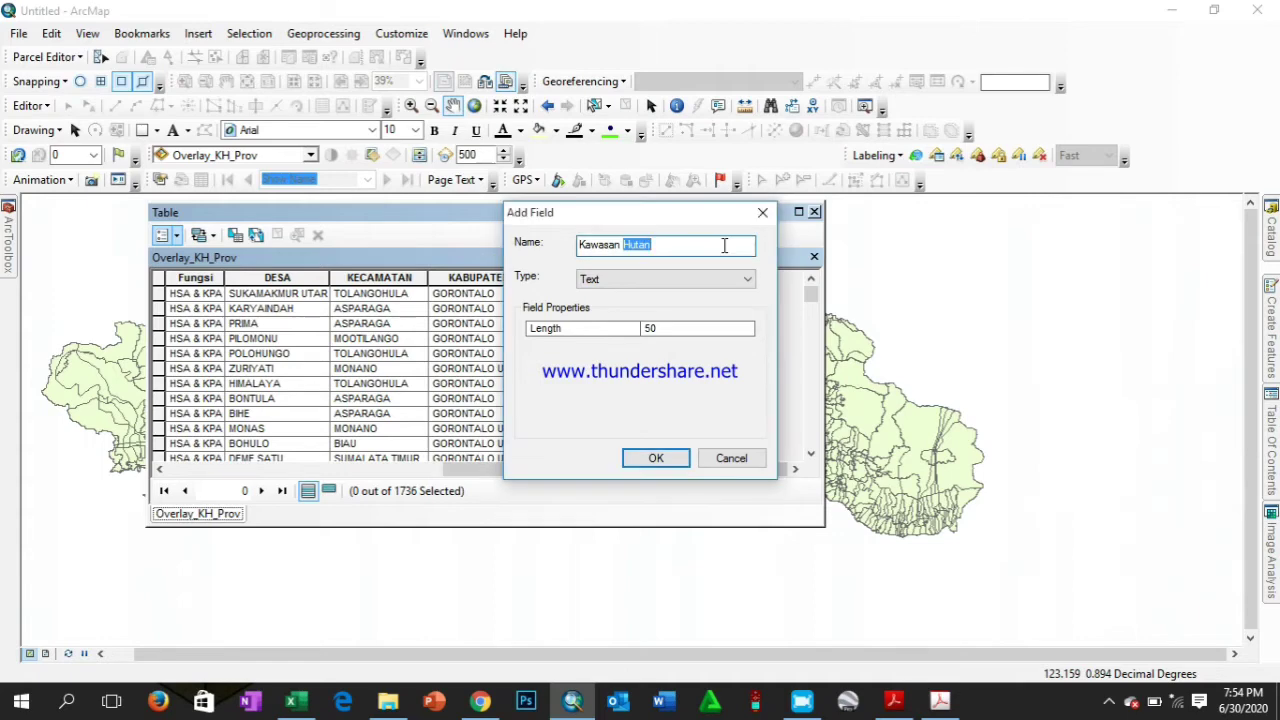
pyautogui.press('BackSpace')
pyautogui.click(658, 460)
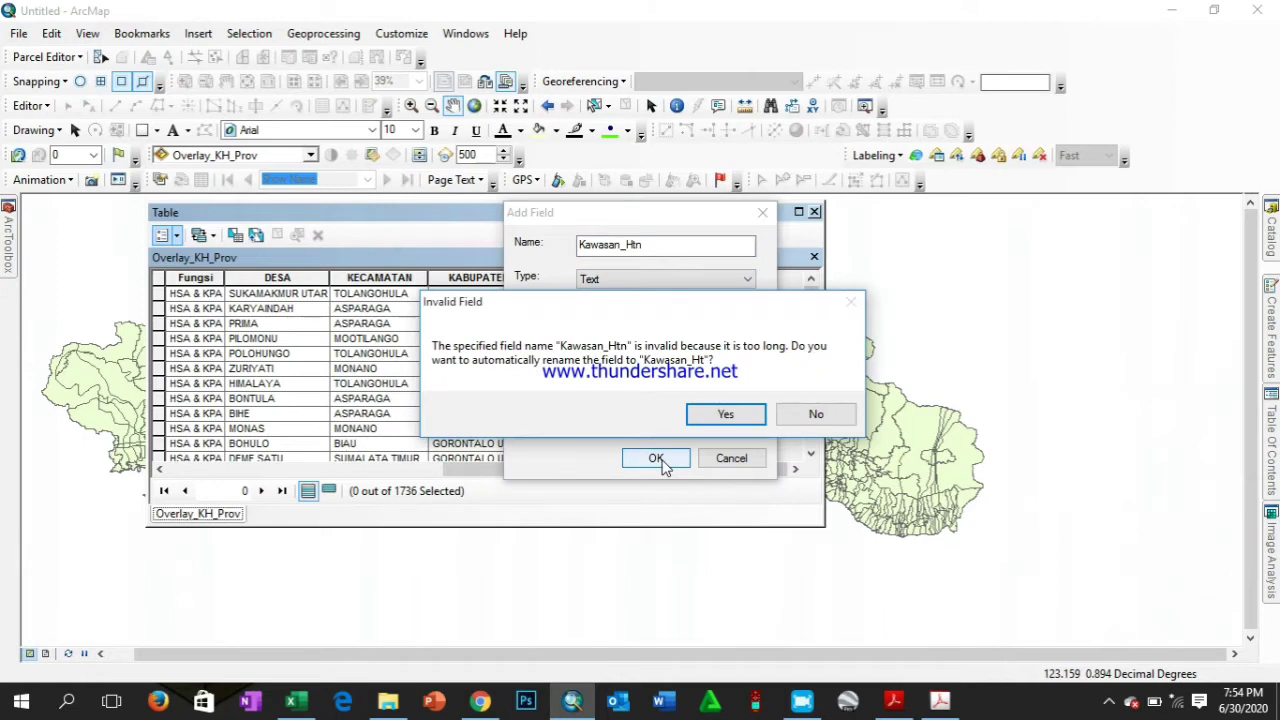
pyautogui.click(816, 414)
# Add the text field under the name Kwsn_Htn with length 50 and narrow its column in the table
pyautogui.doubleClick(640, 245)
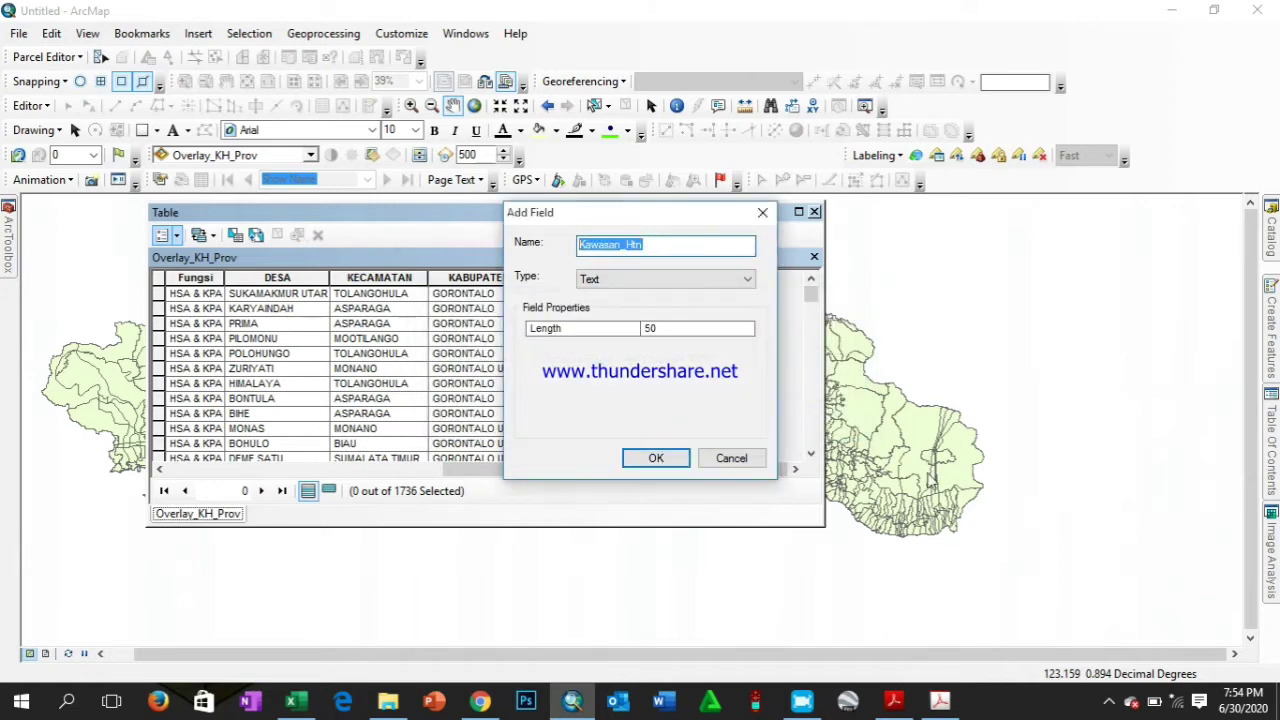
pyautogui.write('K')
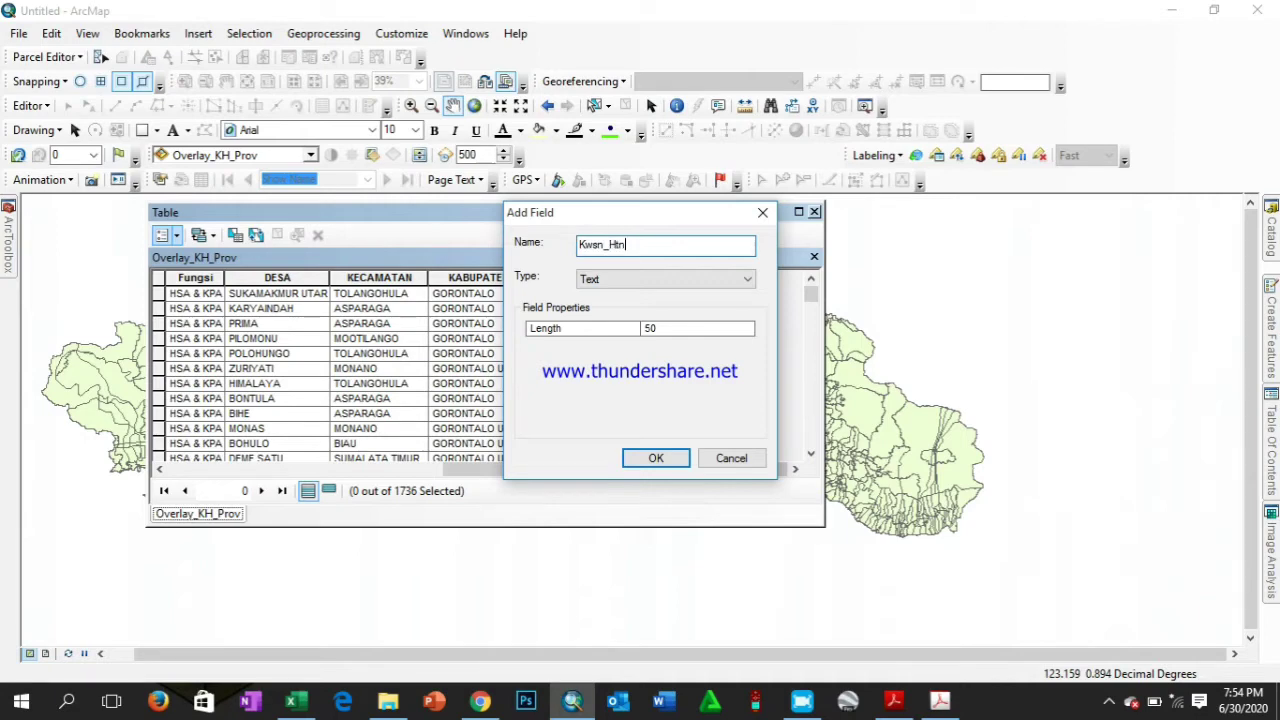
pyautogui.click(656, 458)
pyautogui.moveTo(608, 473); pyautogui.dragTo(751, 483)
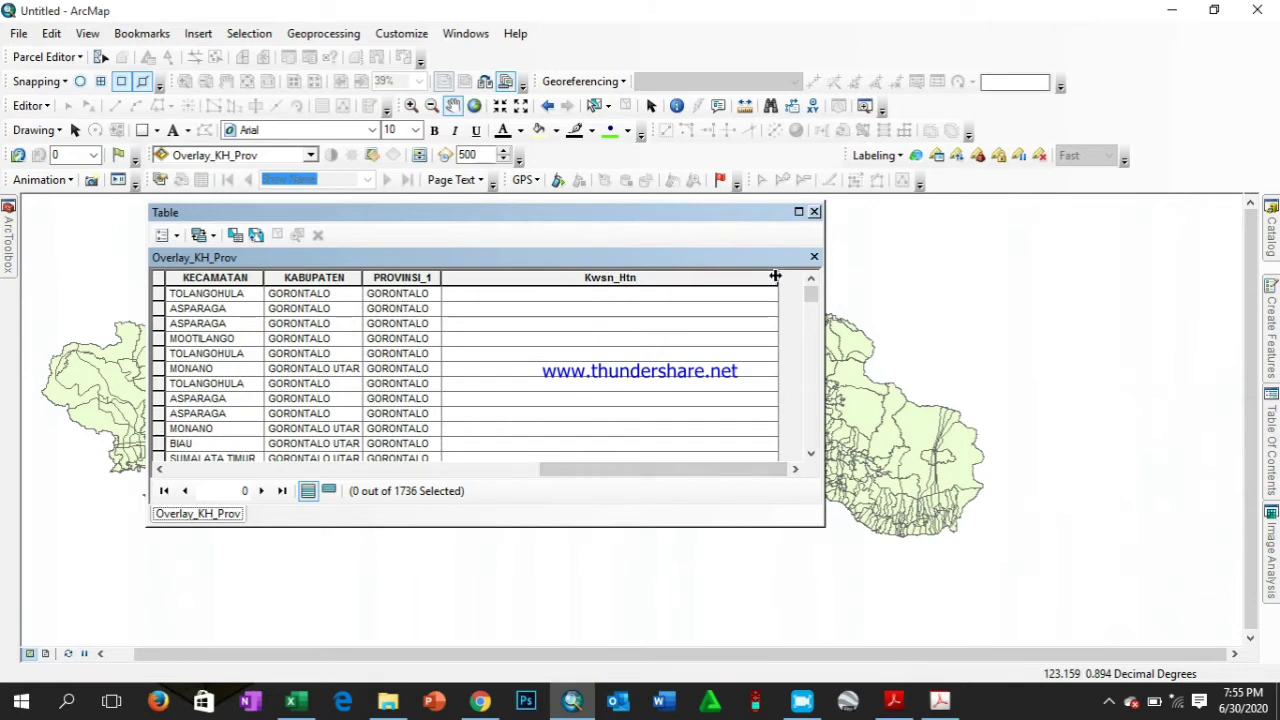
pyautogui.moveTo(778, 278); pyautogui.dragTo(642, 278)
# Add a text field named Singk_Fung with length 50 to the table and widen the Kwsn_Htn column
pyautogui.click(168, 237)
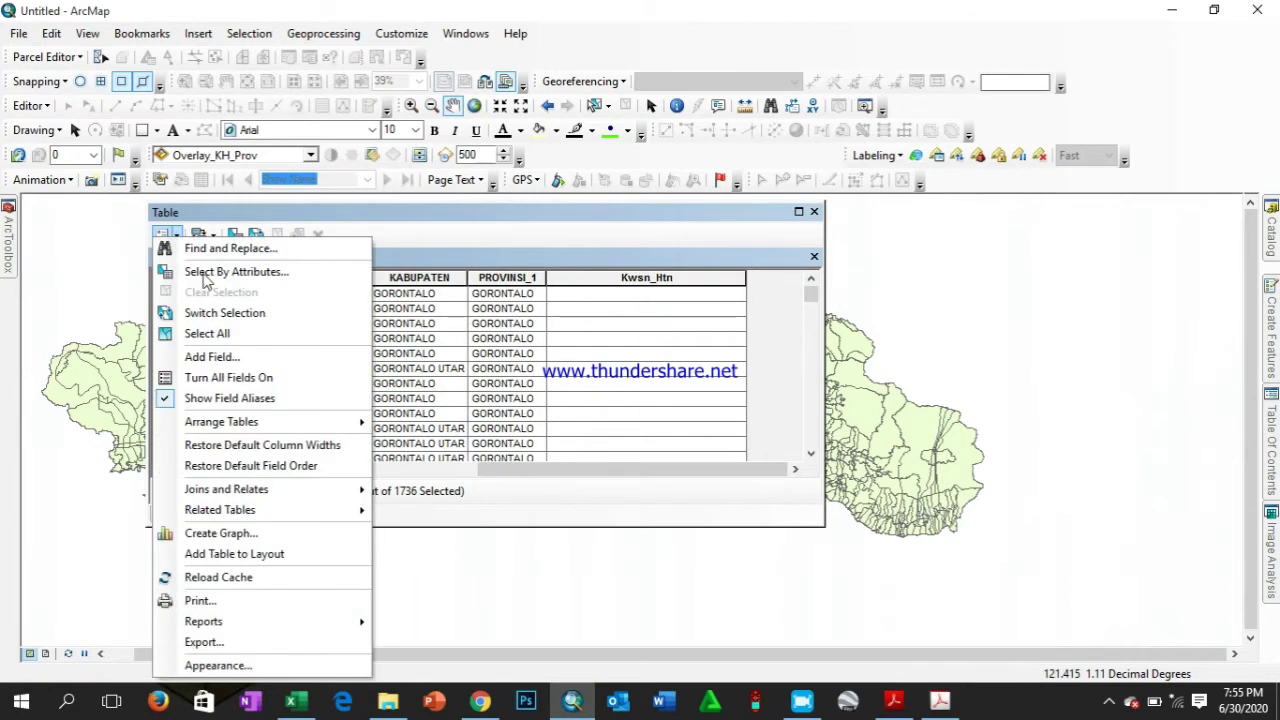
pyautogui.click(218, 354)
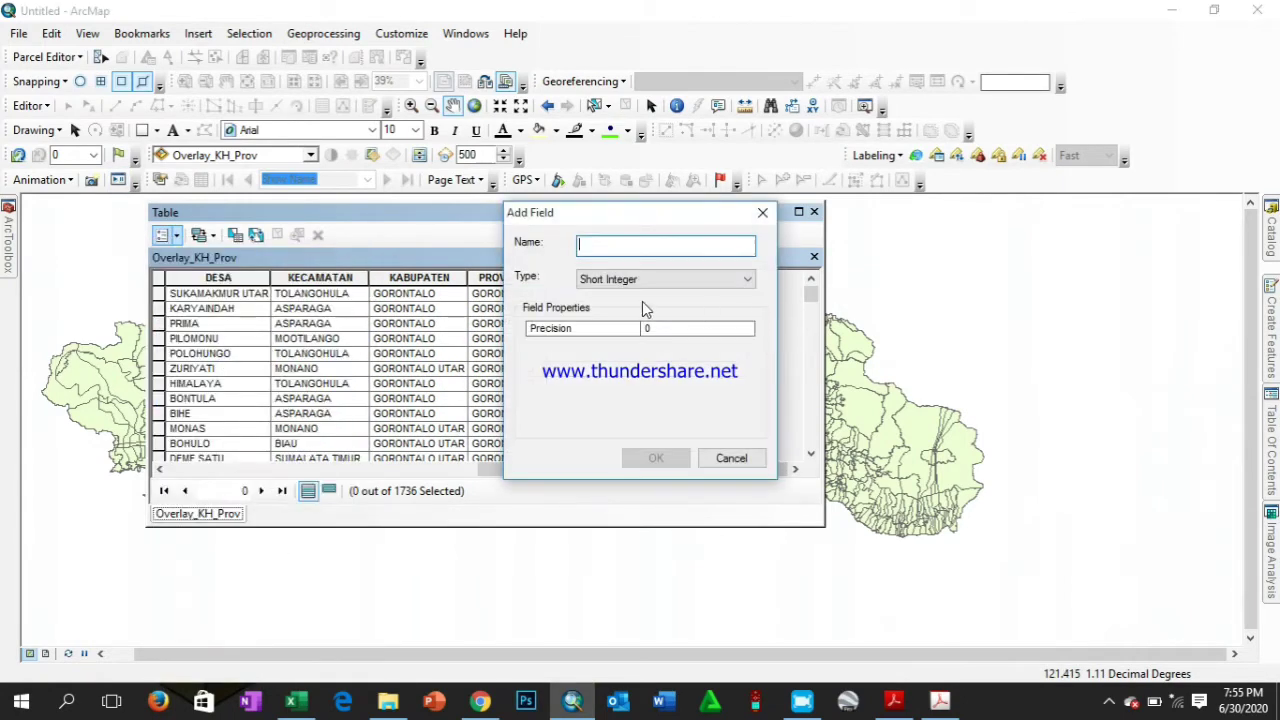
pyautogui.click(650, 279)
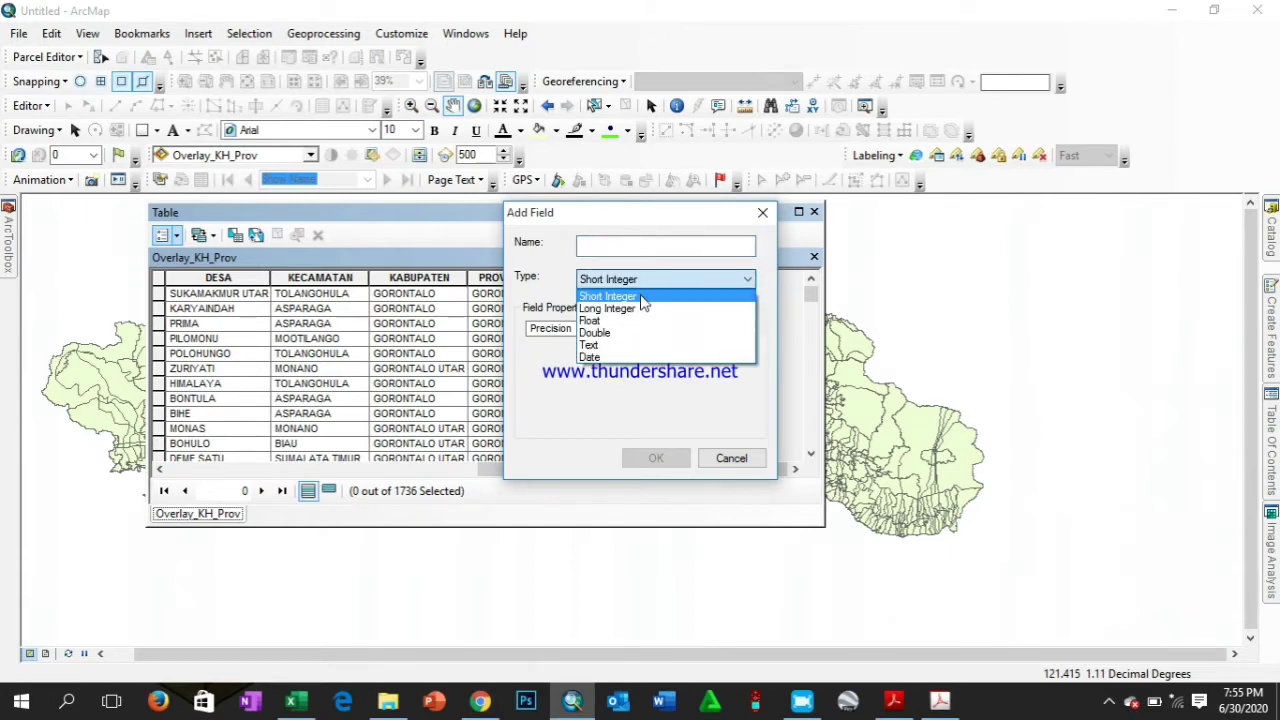
pyautogui.click(630, 346)
pyautogui.click(640, 247)
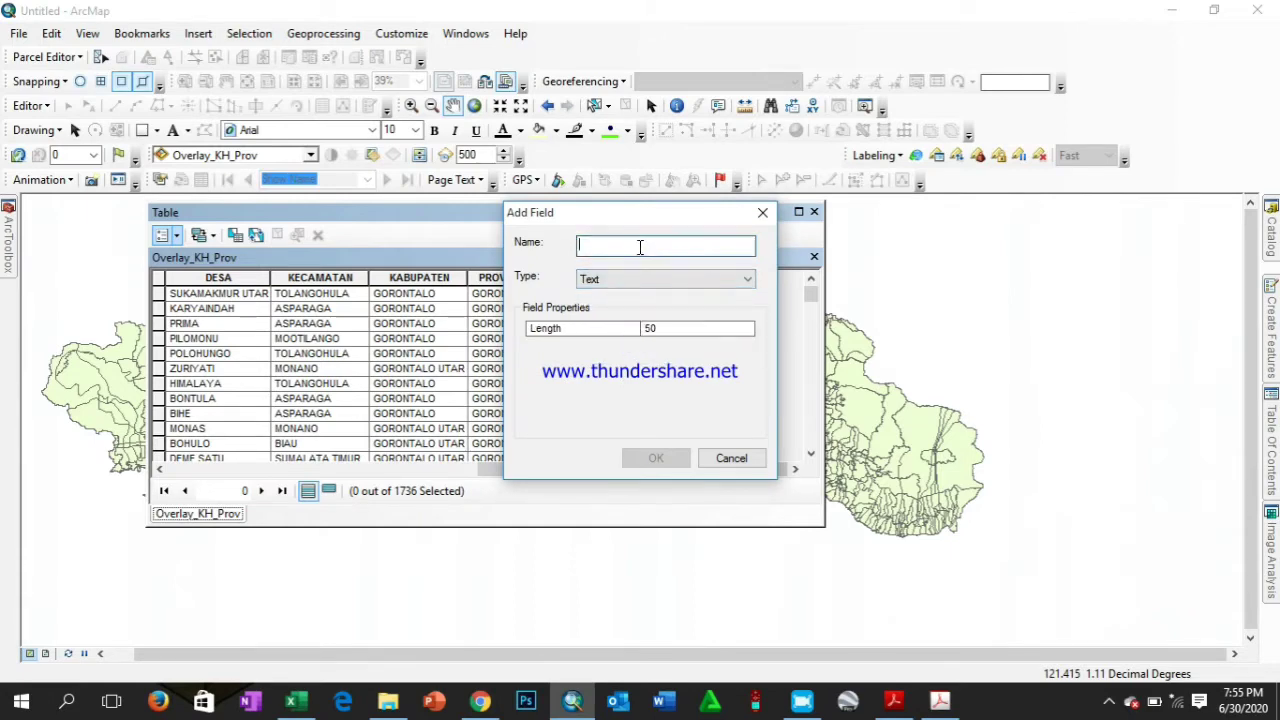
pyautogui.write('Singk_Fung')
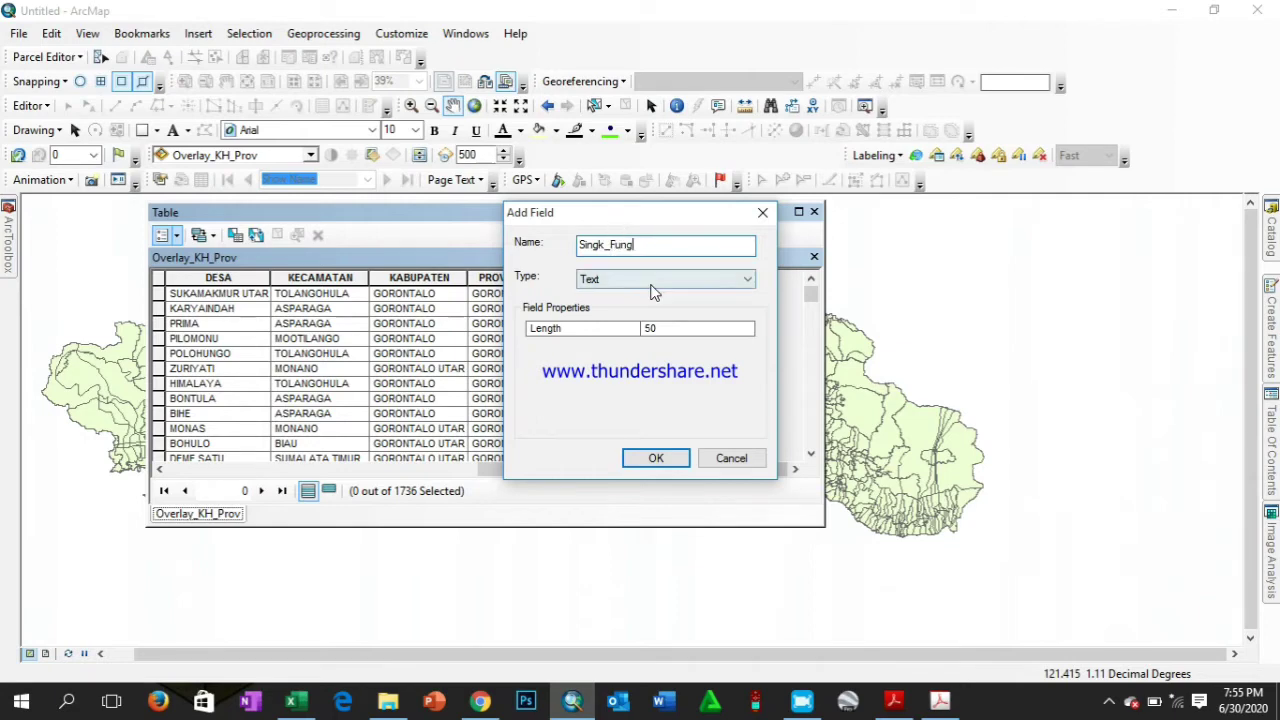
pyautogui.click(655, 458)
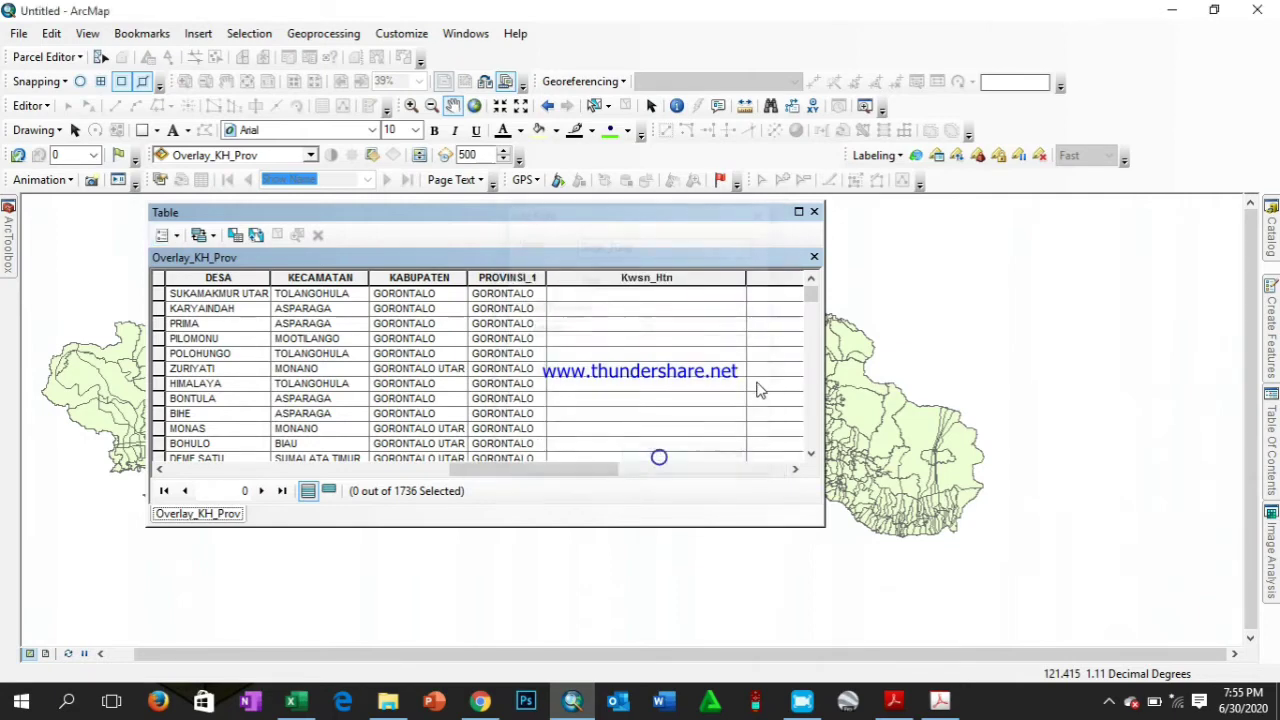
pyautogui.moveTo(580, 468); pyautogui.dragTo(640, 470)
pyautogui.moveTo(640, 278); pyautogui.dragTo(718, 278)
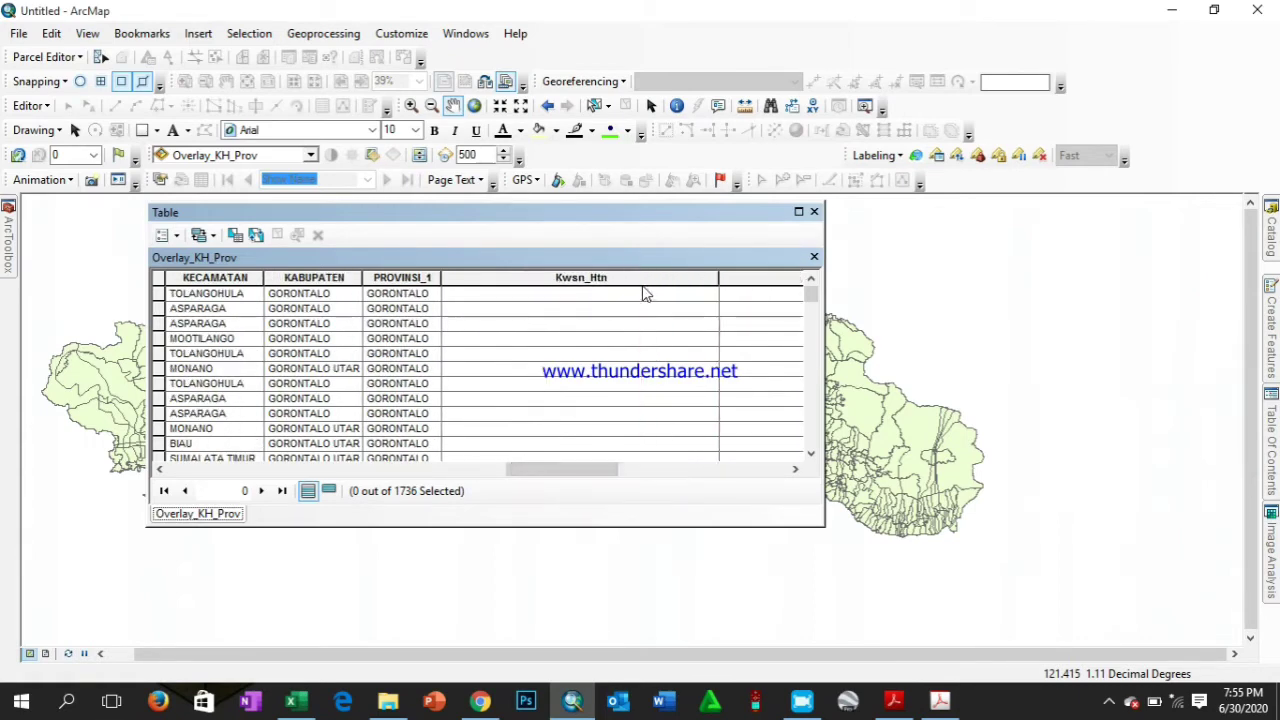
# Examine the Fung_Kaw and Fungsi values throughout the table's records and widen the Fungsi column
pyautogui.click(654, 279)
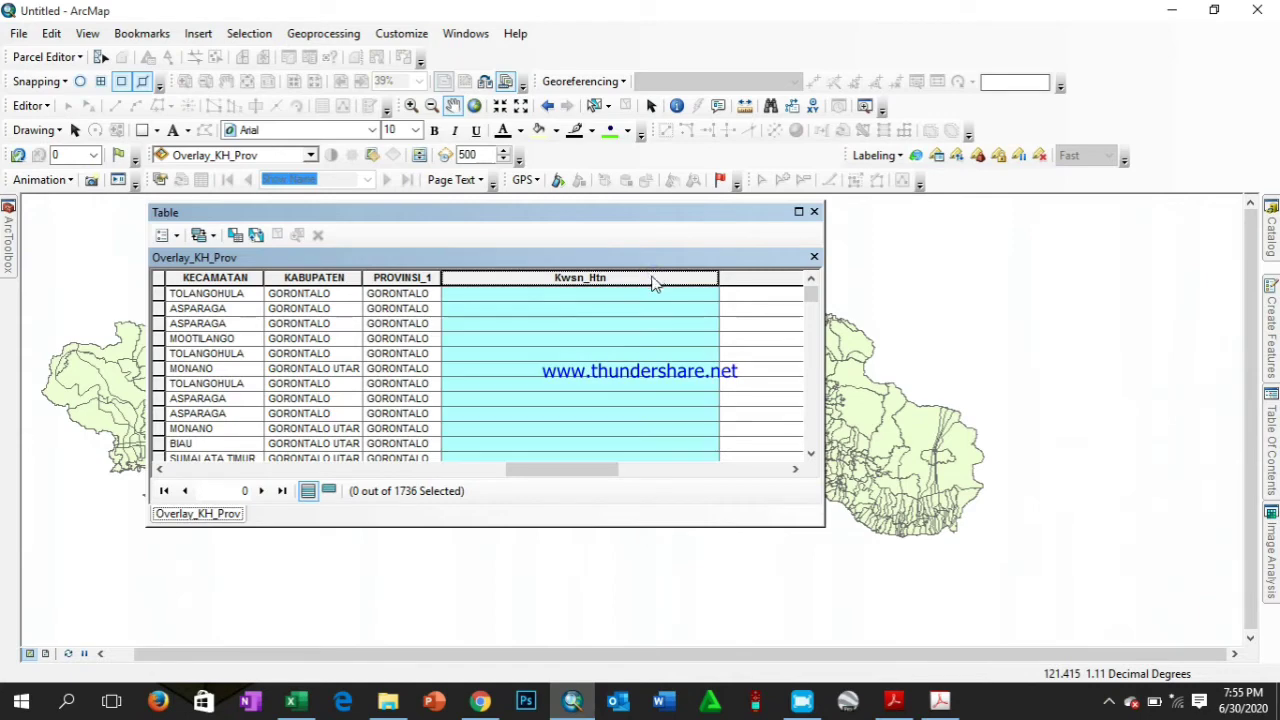
pyautogui.moveTo(594, 470); pyautogui.dragTo(365, 473)
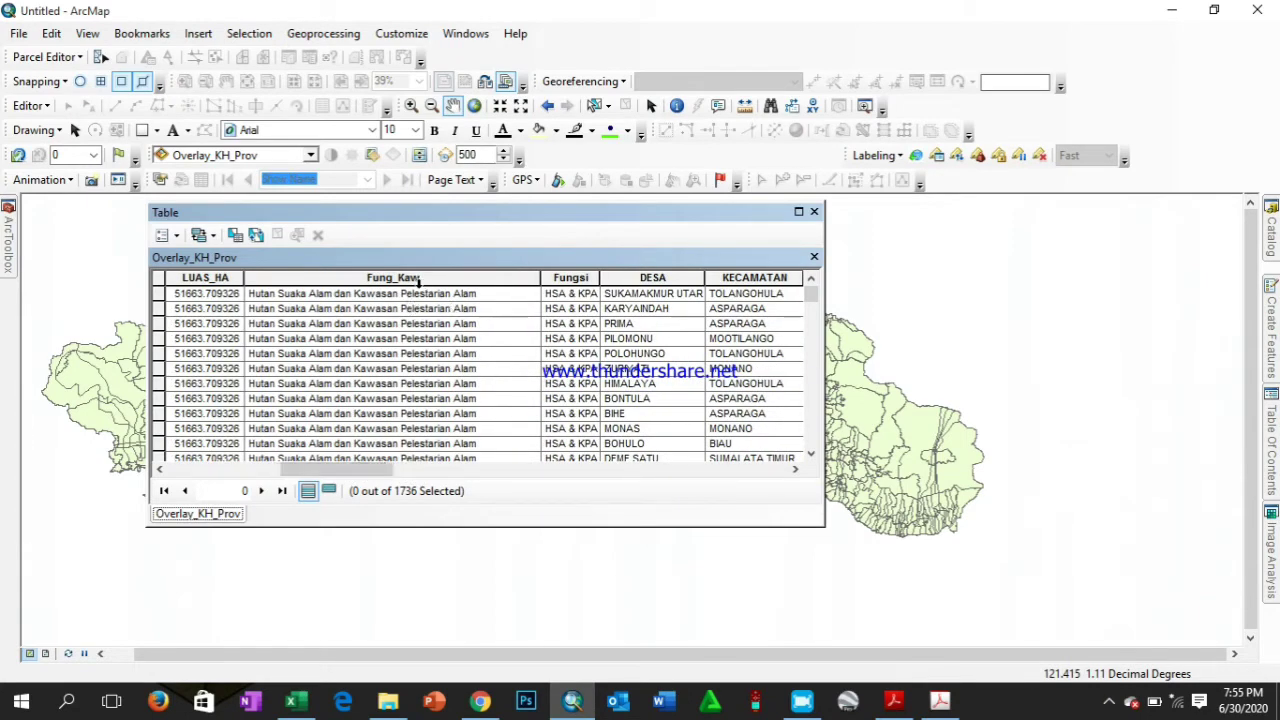
pyautogui.moveTo(366, 470)
pyautogui.mouseDown()
pyautogui.moveTo(594, 476)
pyautogui.moveTo(380, 478)
pyautogui.mouseUp()
pyautogui.scroll(-3, 357, 313)
pyautogui.scroll(-3, 360, 315)
pyautogui.scroll(-3, 440, 318)
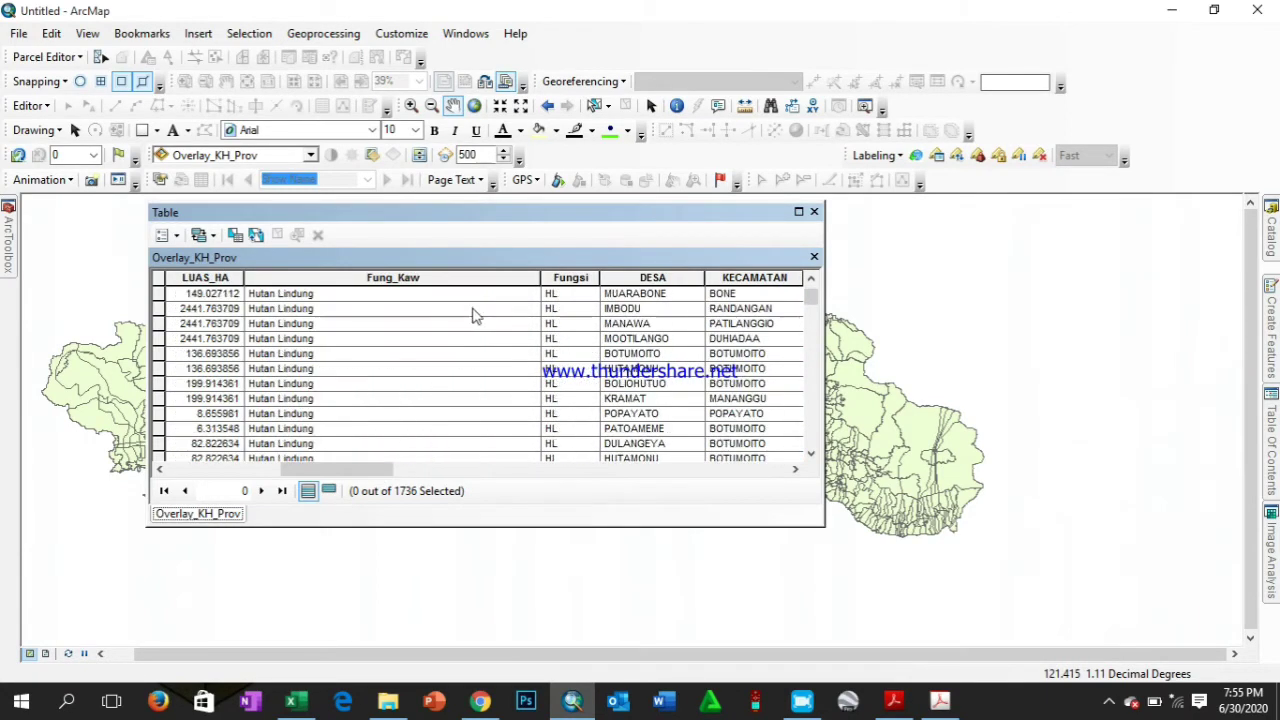
pyautogui.scroll(-8, 303, 343)
pyautogui.moveTo(813, 298); pyautogui.dragTo(812, 428)
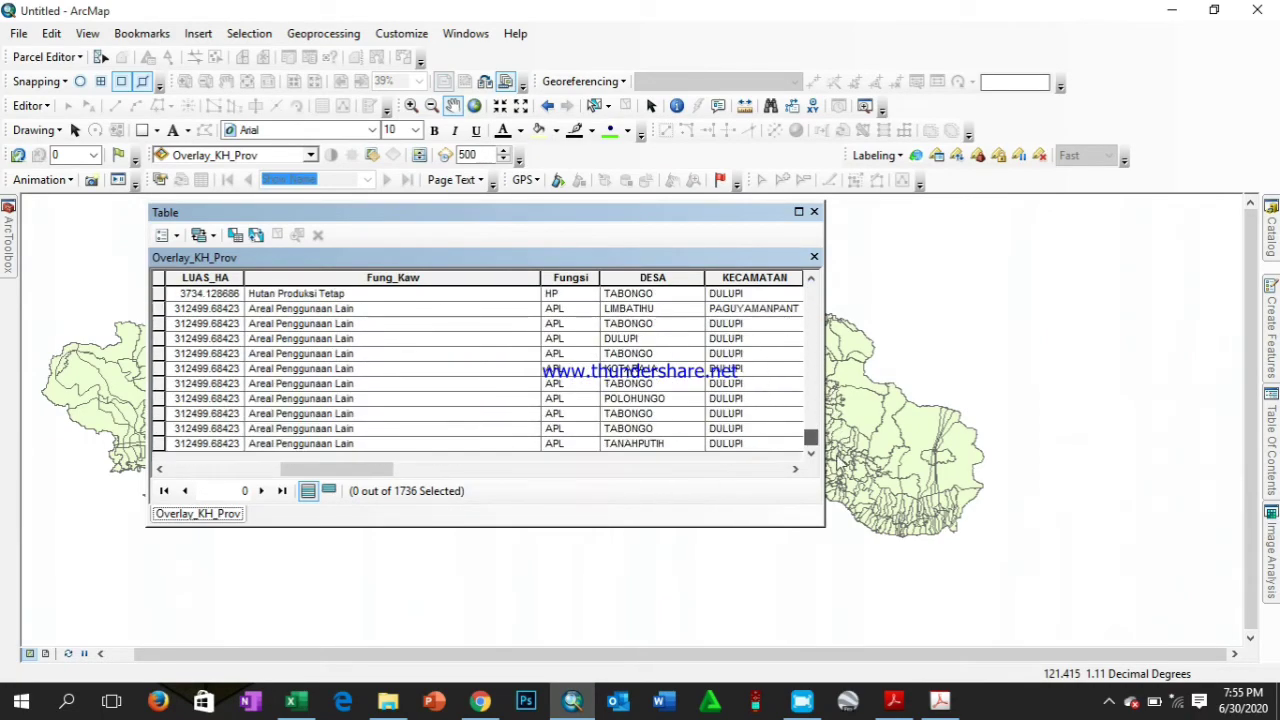
pyautogui.moveTo(851, 382); pyautogui.dragTo(825, 275)
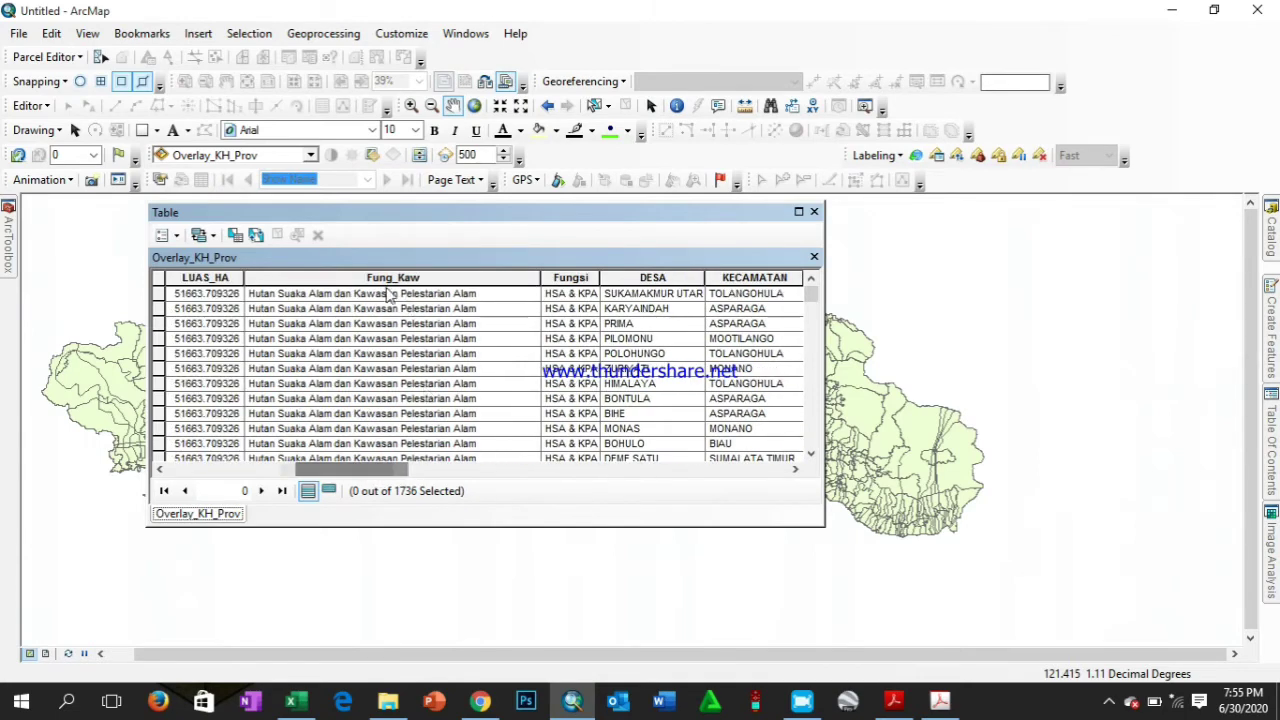
pyautogui.moveTo(390, 470); pyautogui.dragTo(447, 464)
pyautogui.moveTo(520, 277); pyautogui.dragTo(543, 277)
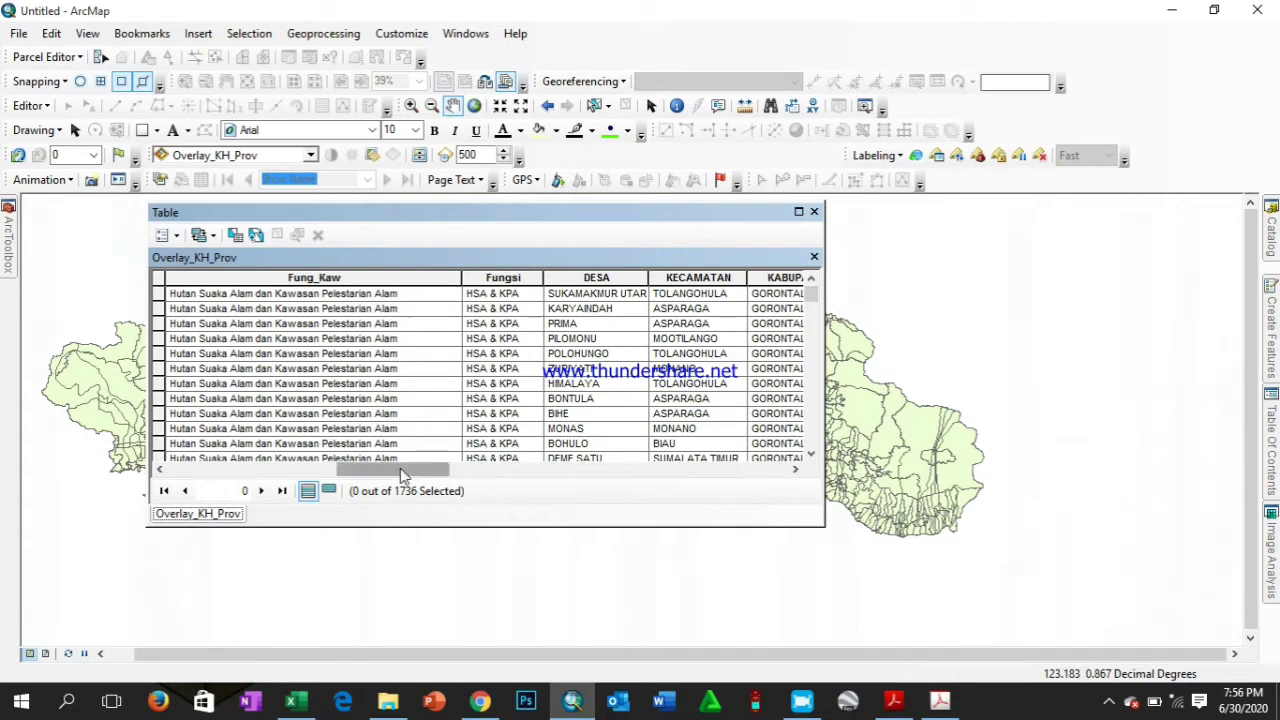
# Fill the Kwsn_Htn field with the Field Calculator expression [Fung_Kaw], continuing outside an edit session
pyautogui.moveTo(400, 468); pyautogui.dragTo(590, 478)
pyautogui.click(593, 352)
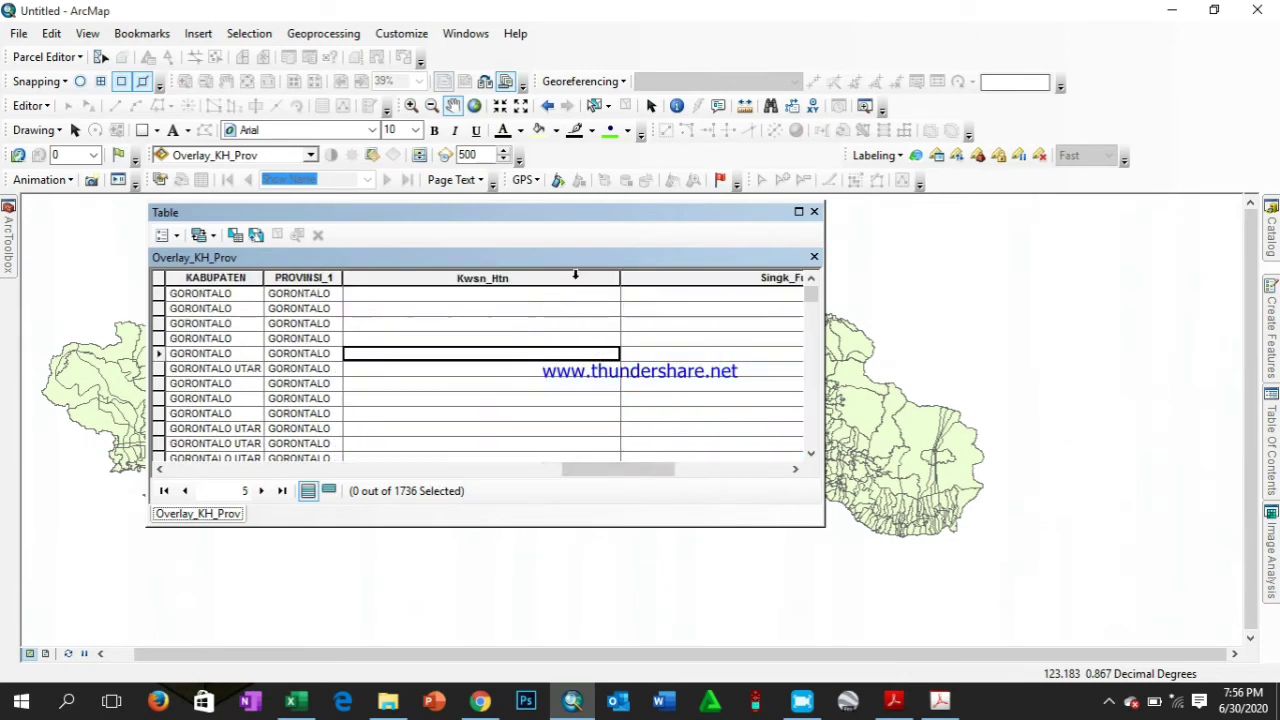
pyautogui.click(577, 278)
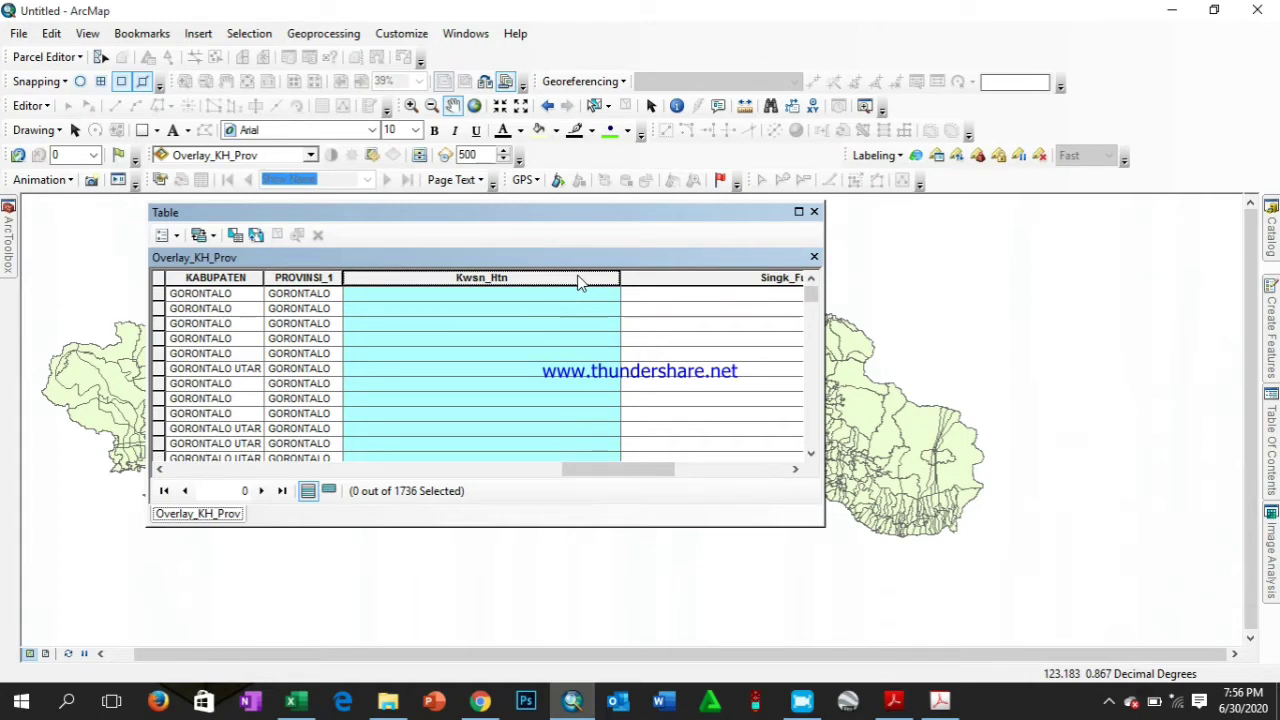
pyautogui.rightClick(579, 283)
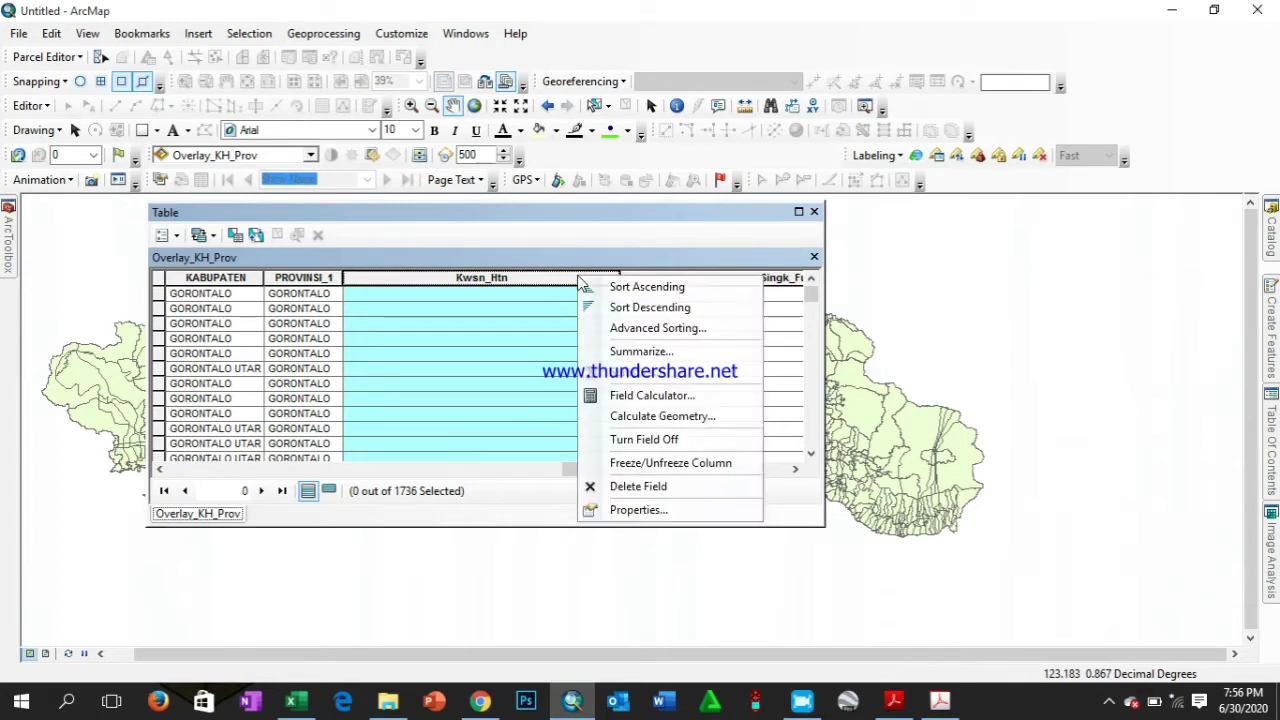
pyautogui.click(725, 398)
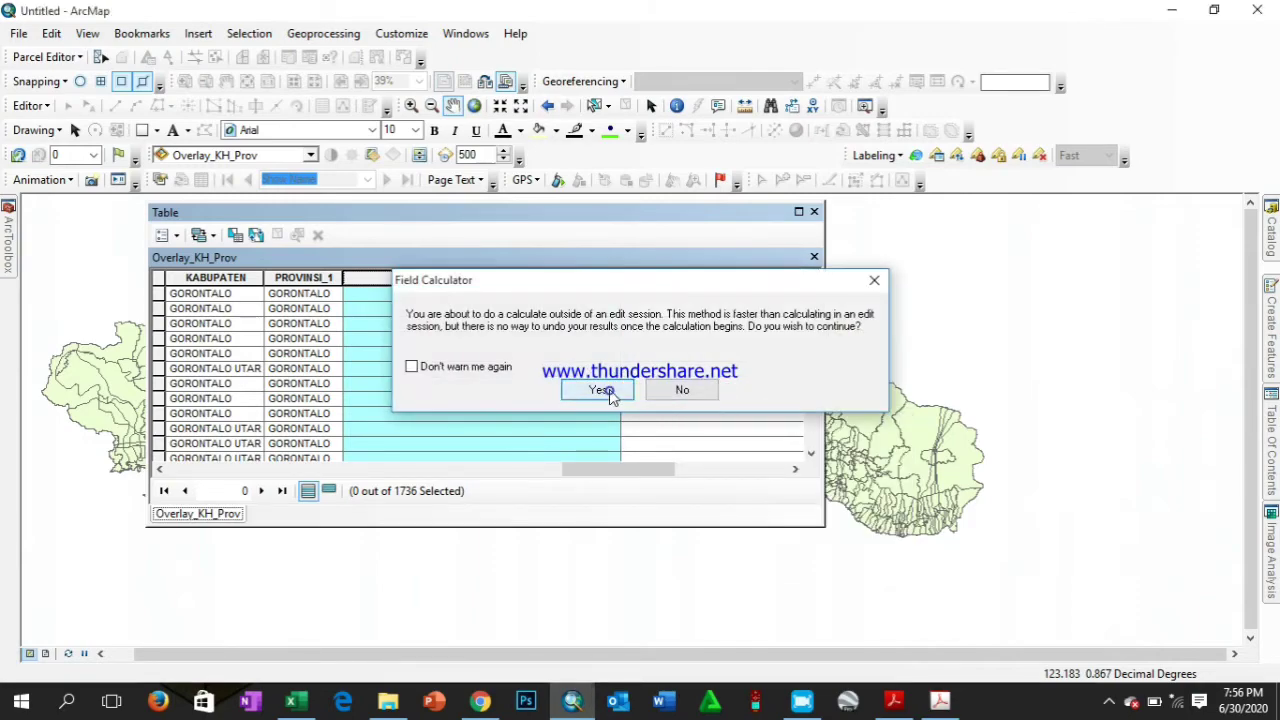
pyautogui.click(606, 391)
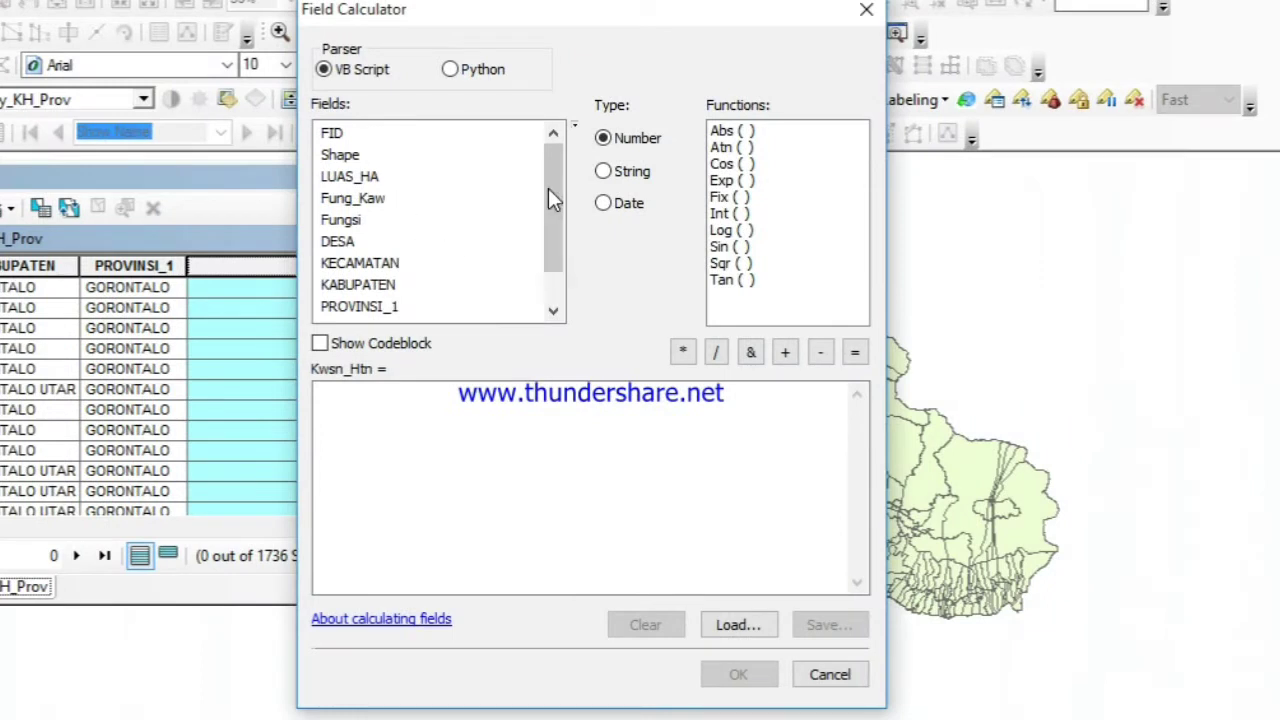
pyautogui.moveTo(548, 188); pyautogui.dragTo(521, 185)
pyautogui.moveTo(574, 12); pyautogui.dragTo(704, 7)
pyautogui.moveTo(692, 182); pyautogui.dragTo(632, 178)
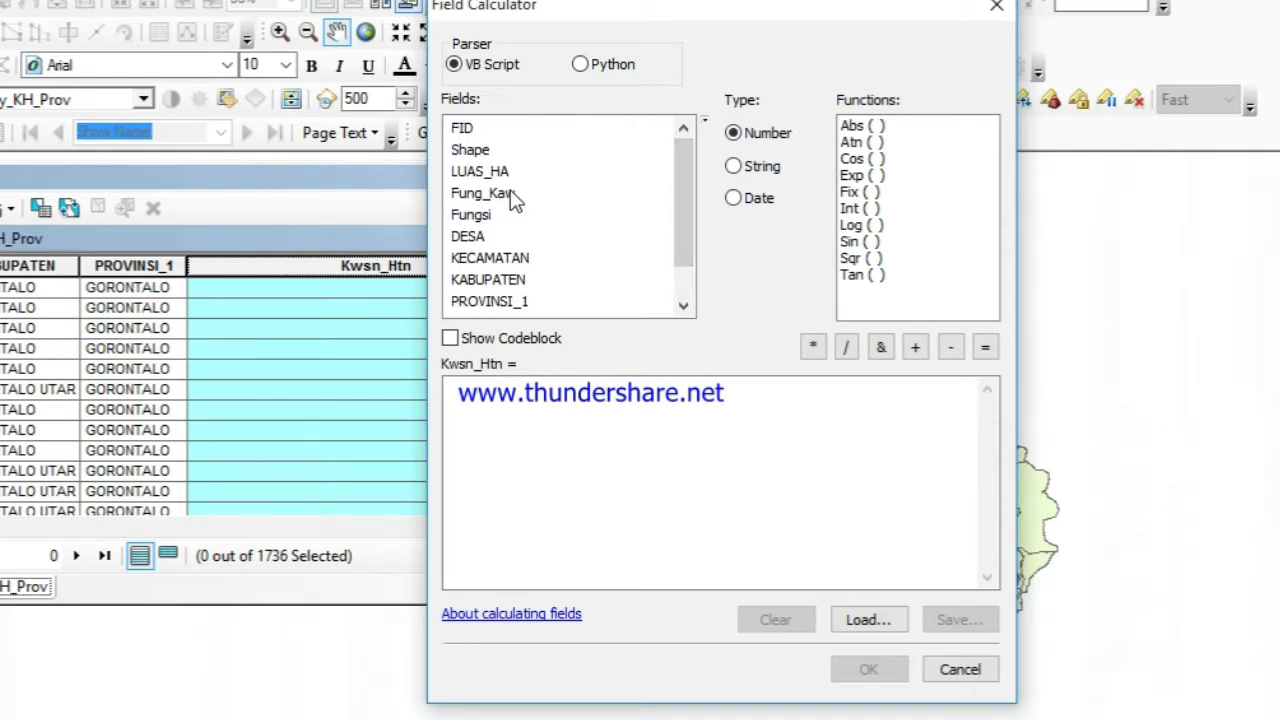
pyautogui.doubleClick(485, 193)
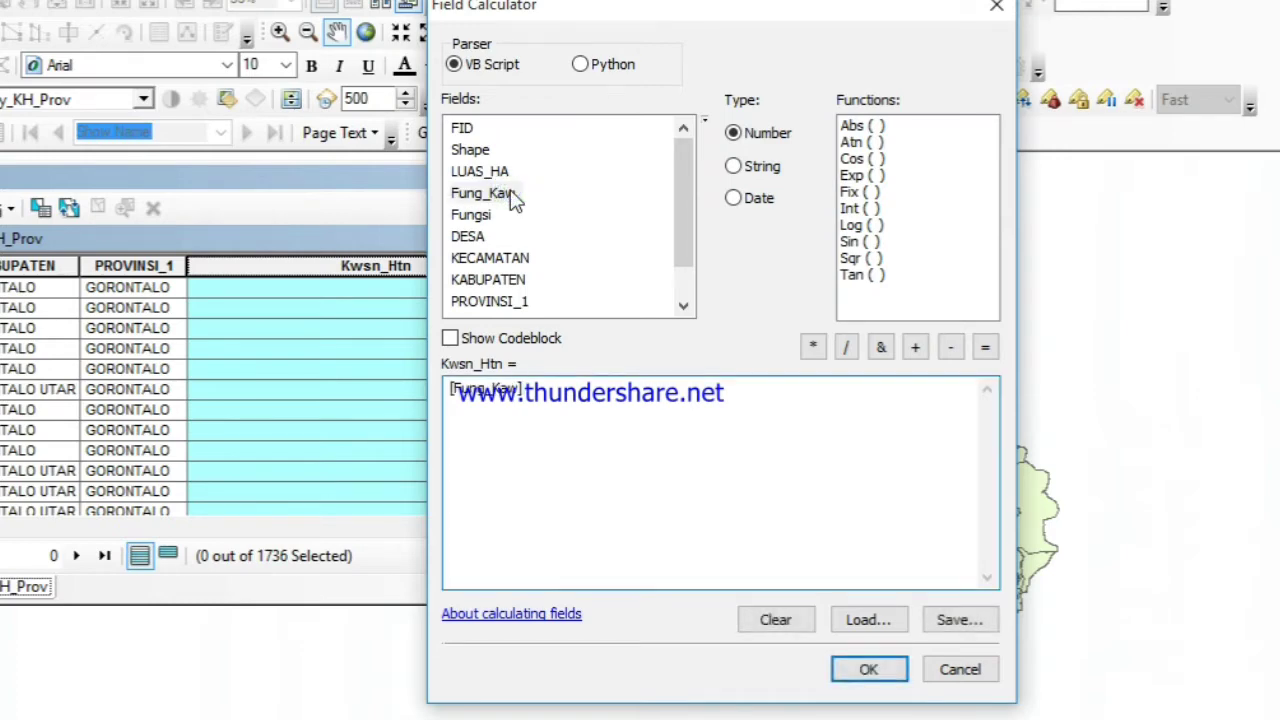
pyautogui.click(884, 669)
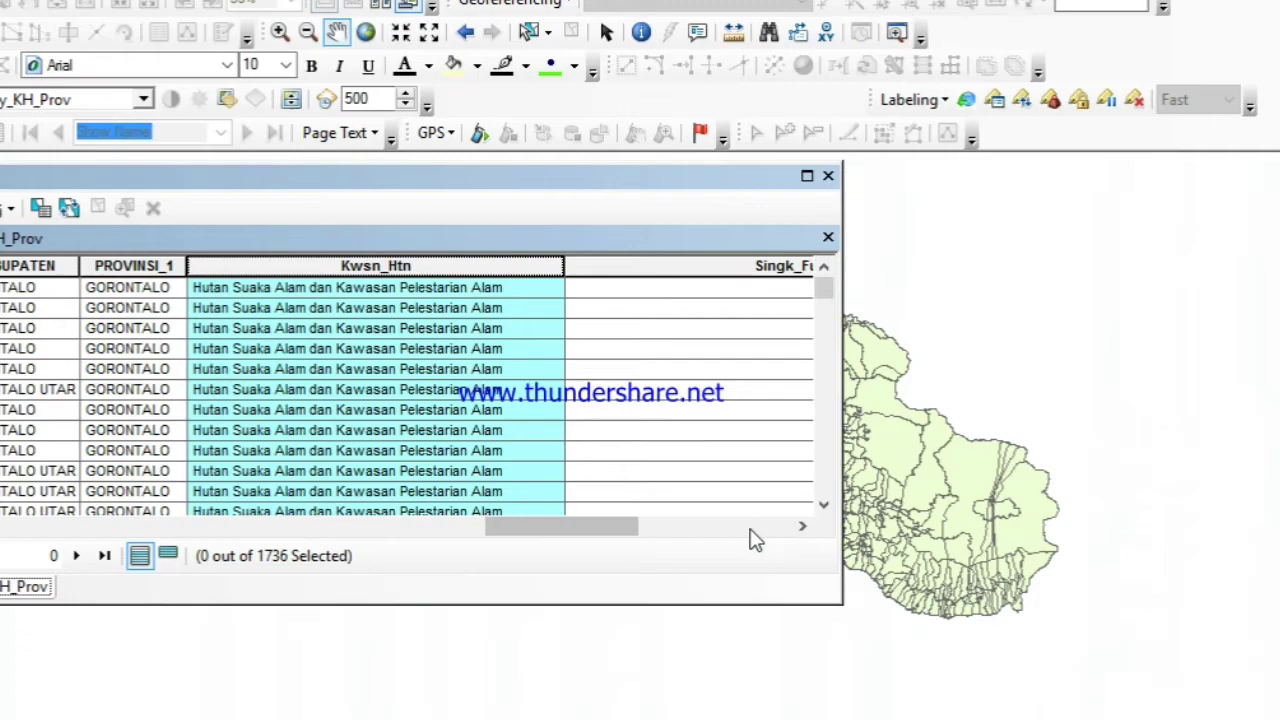
# Narrow the Singk_Fung column and fill that field with the Field Calculator expression [Fungsi], calculating outside an edit session
pyautogui.moveTo(608, 527); pyautogui.dragTo(750, 549)
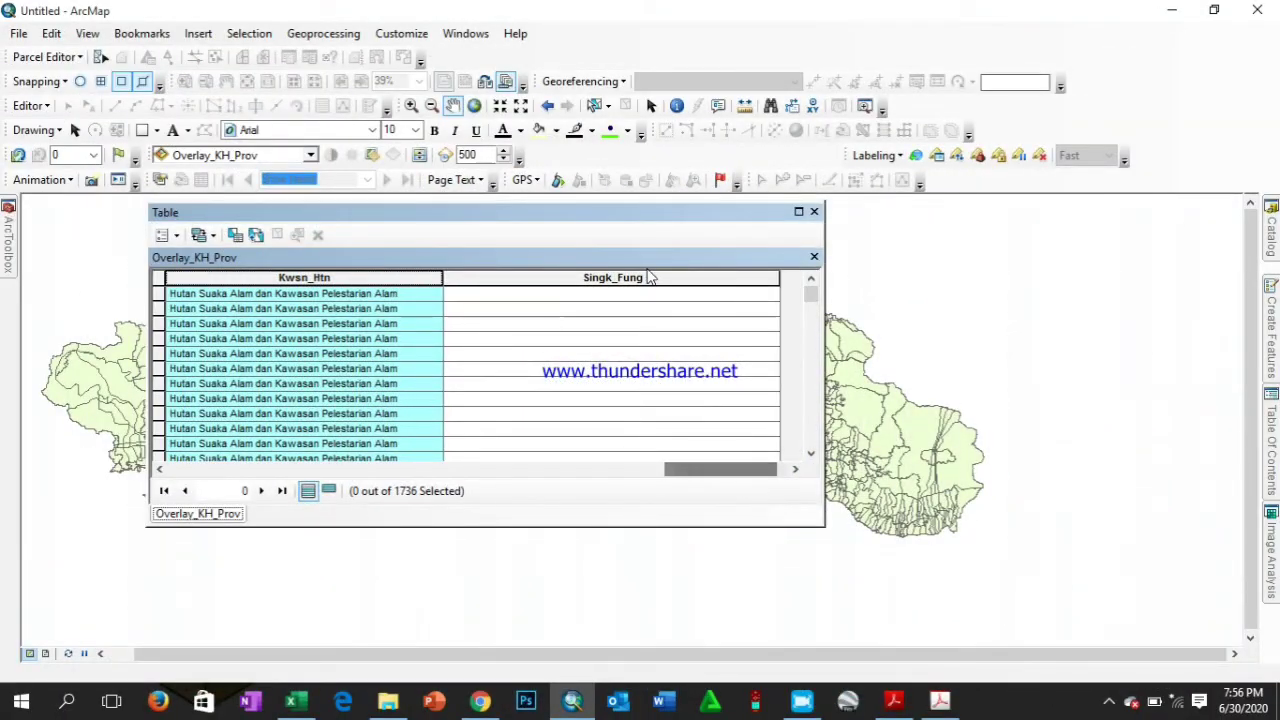
pyautogui.moveTo(780, 278); pyautogui.dragTo(745, 278)
pyautogui.click(676, 278)
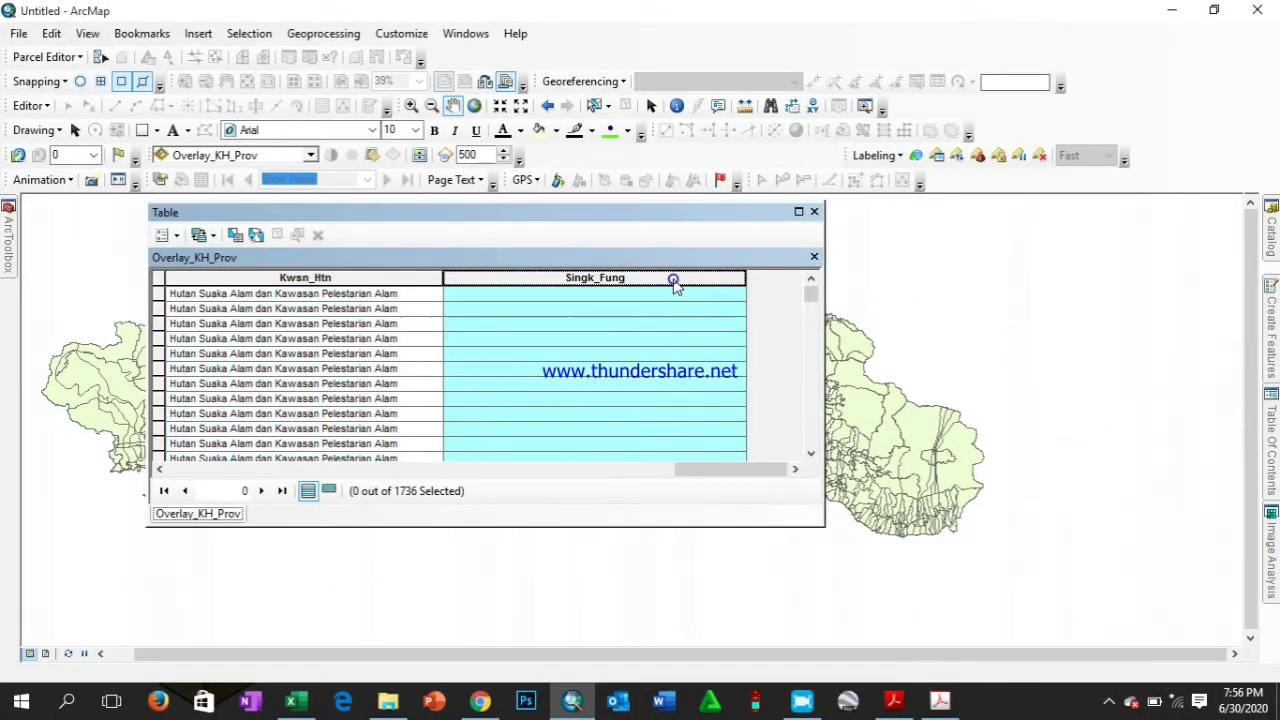
pyautogui.rightClick(671, 277)
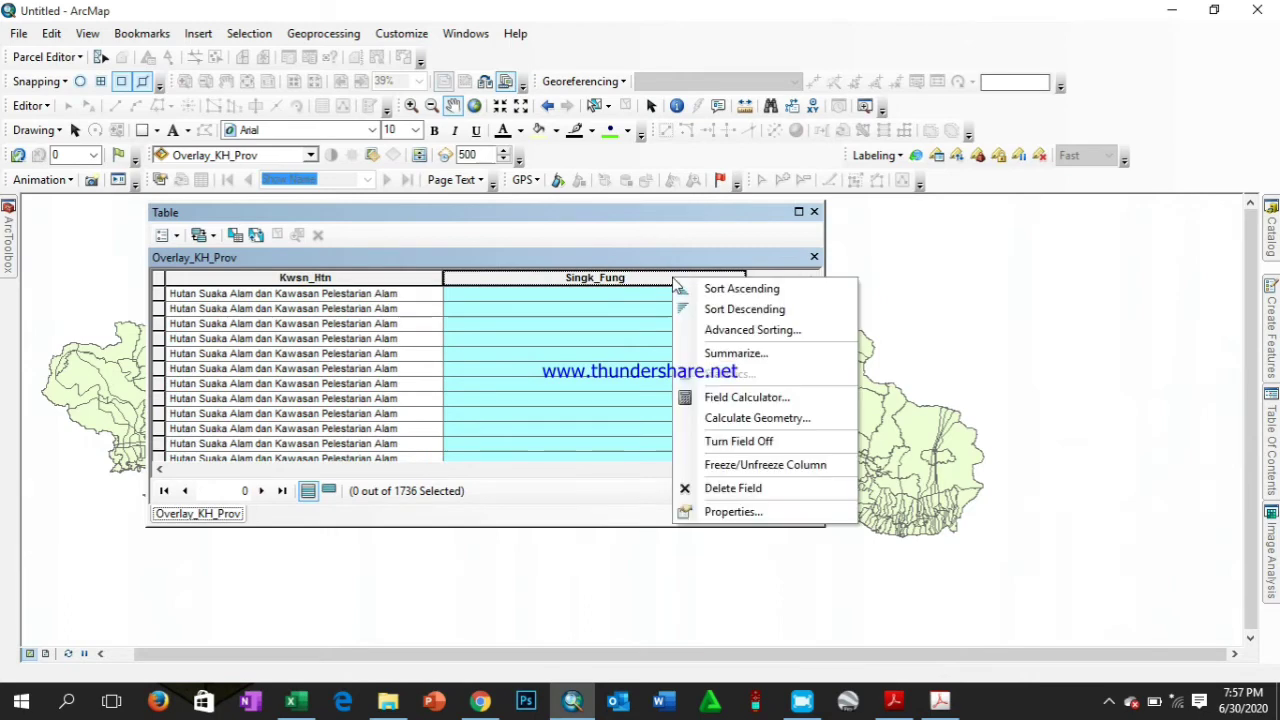
pyautogui.click(752, 400)
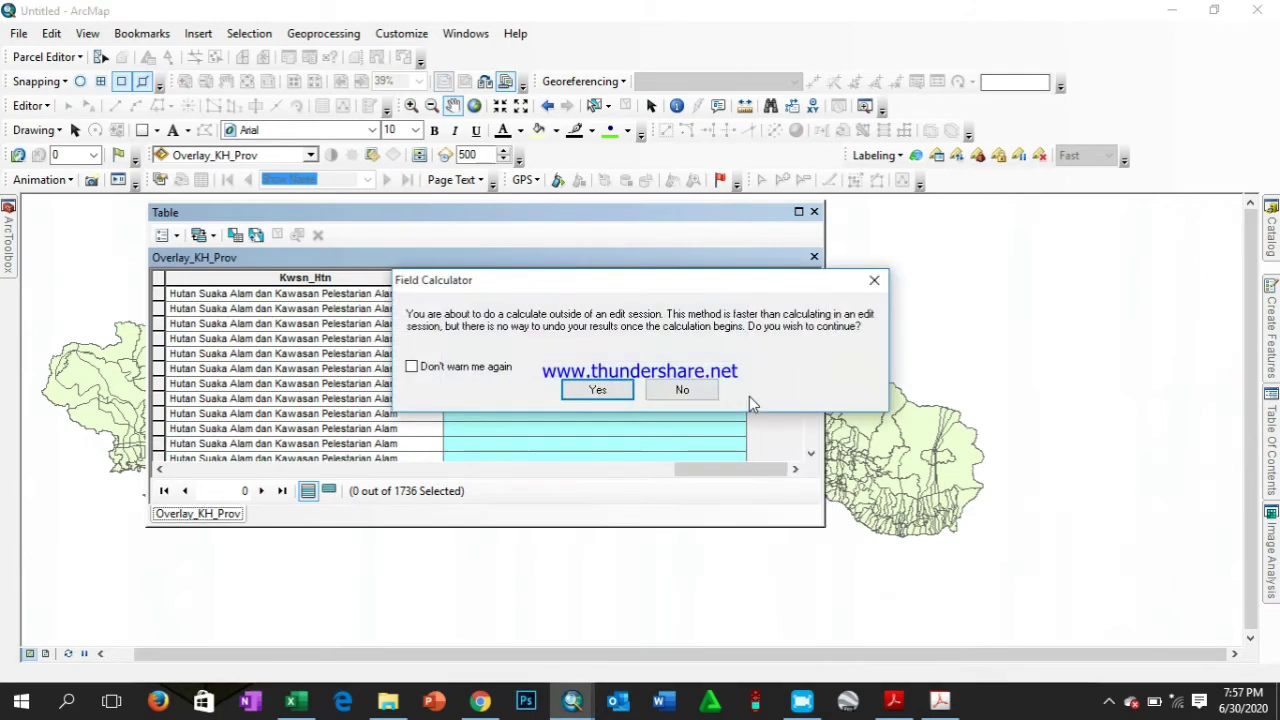
pyautogui.click(606, 389)
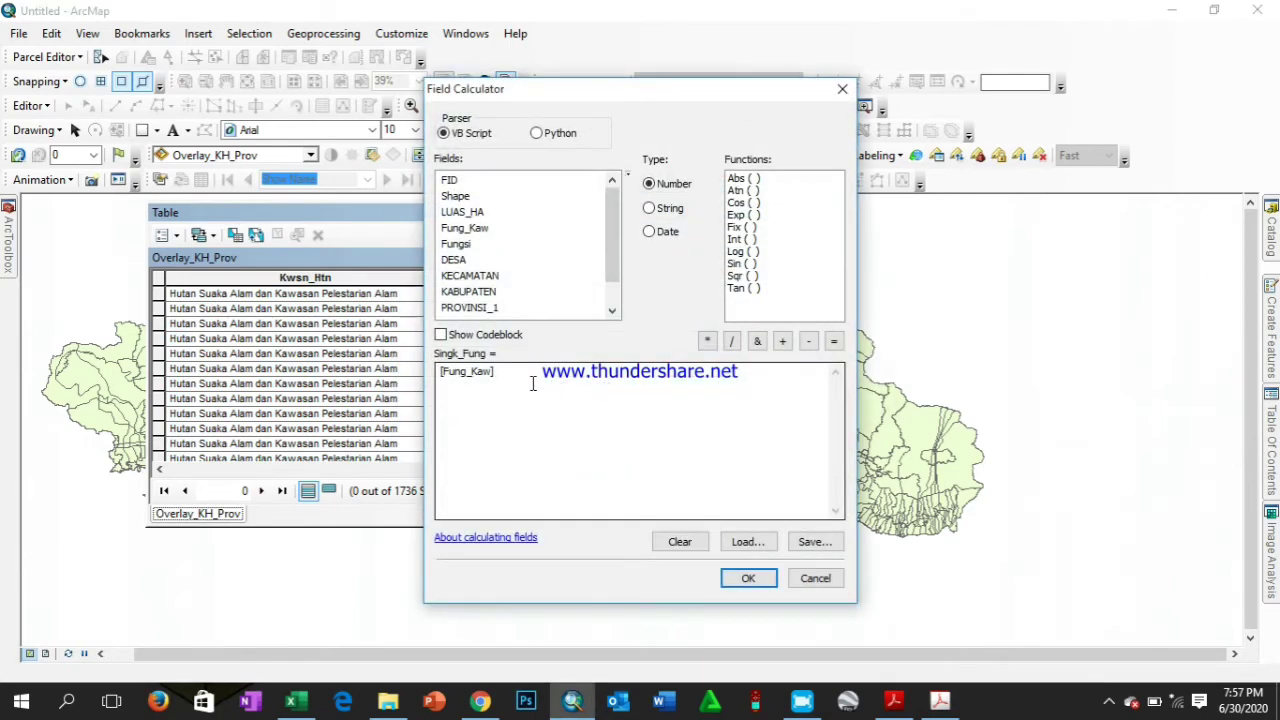
pyautogui.hotkey('ctrl', 'a')
pyautogui.press('Delete')
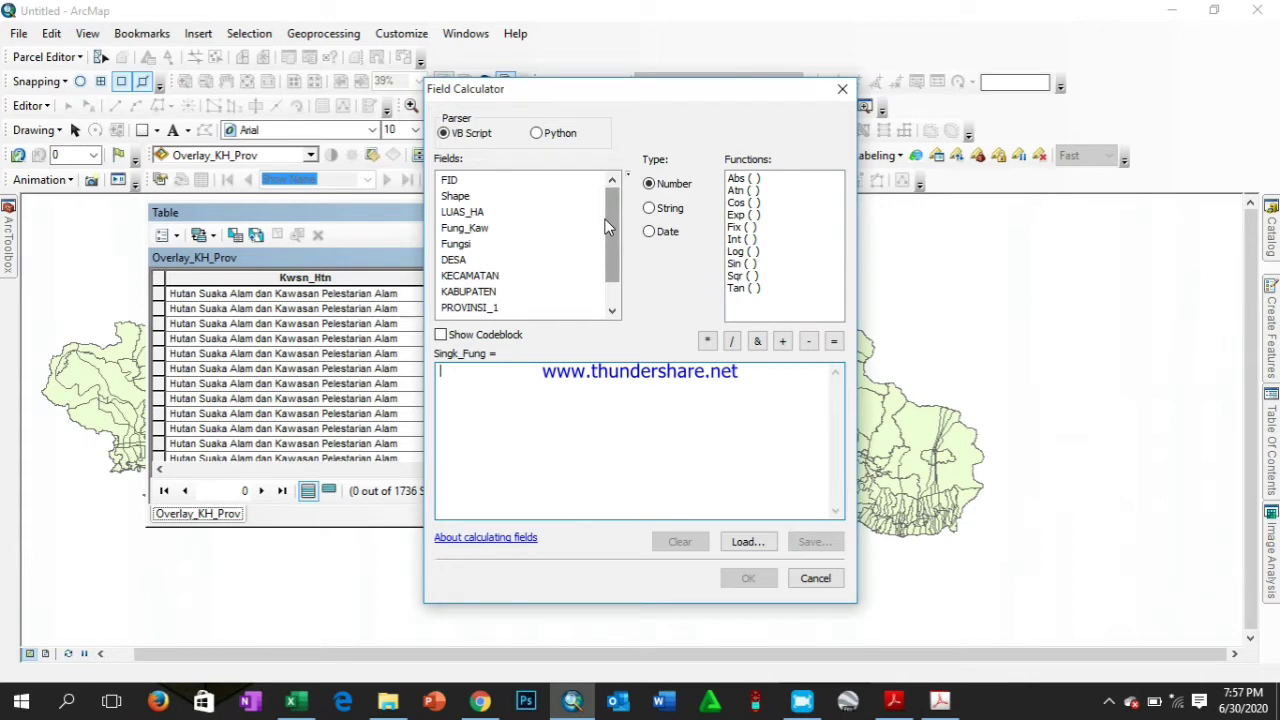
pyautogui.click(462, 246)
pyautogui.click(478, 229)
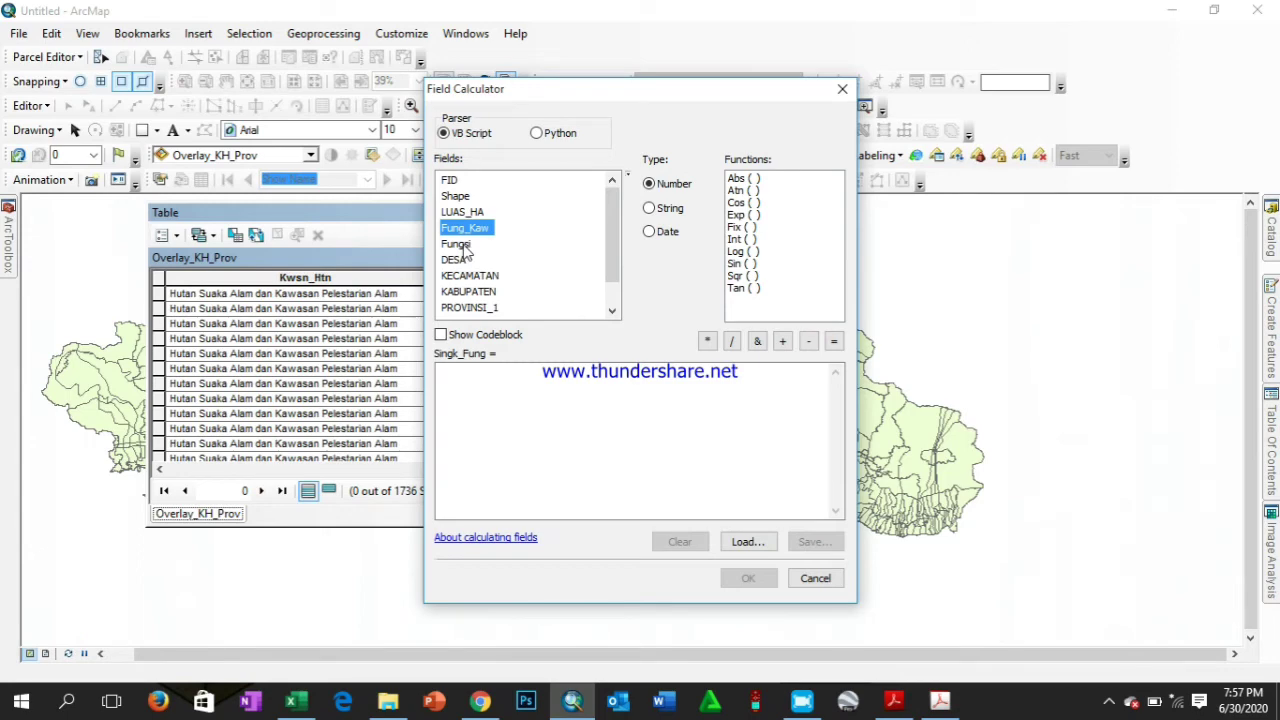
pyautogui.doubleClick(457, 244)
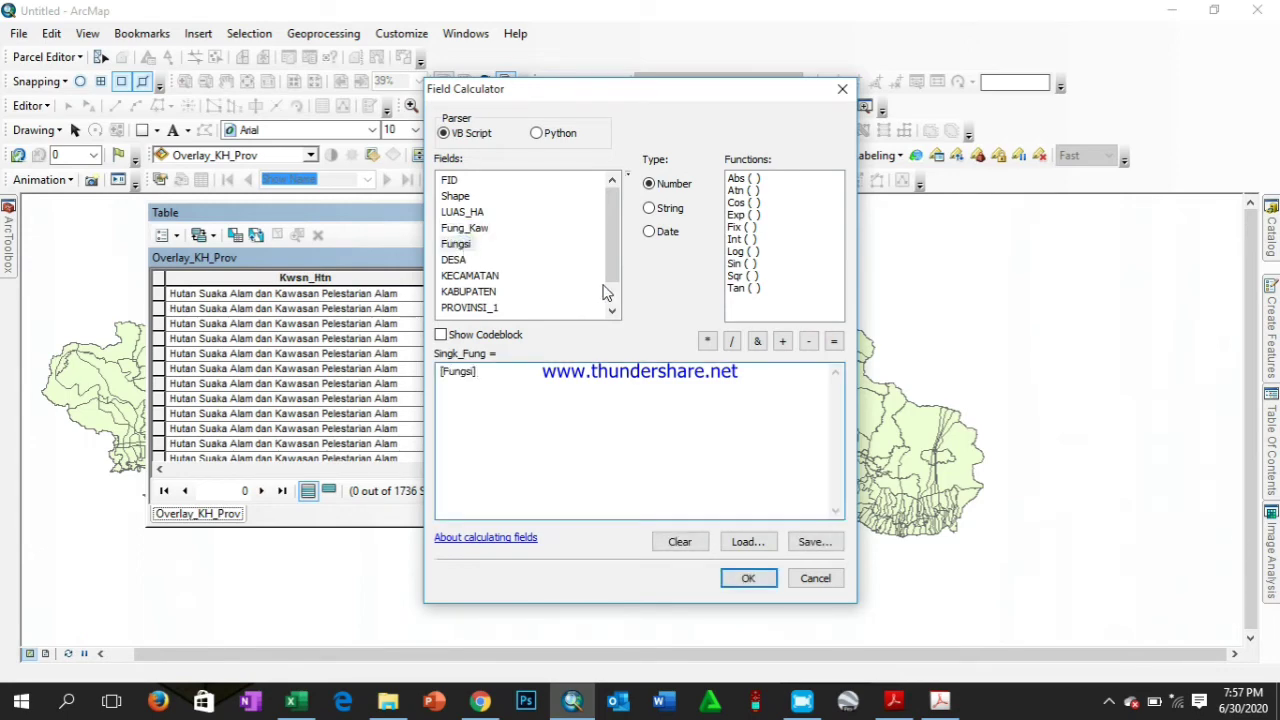
pyautogui.click(752, 580)
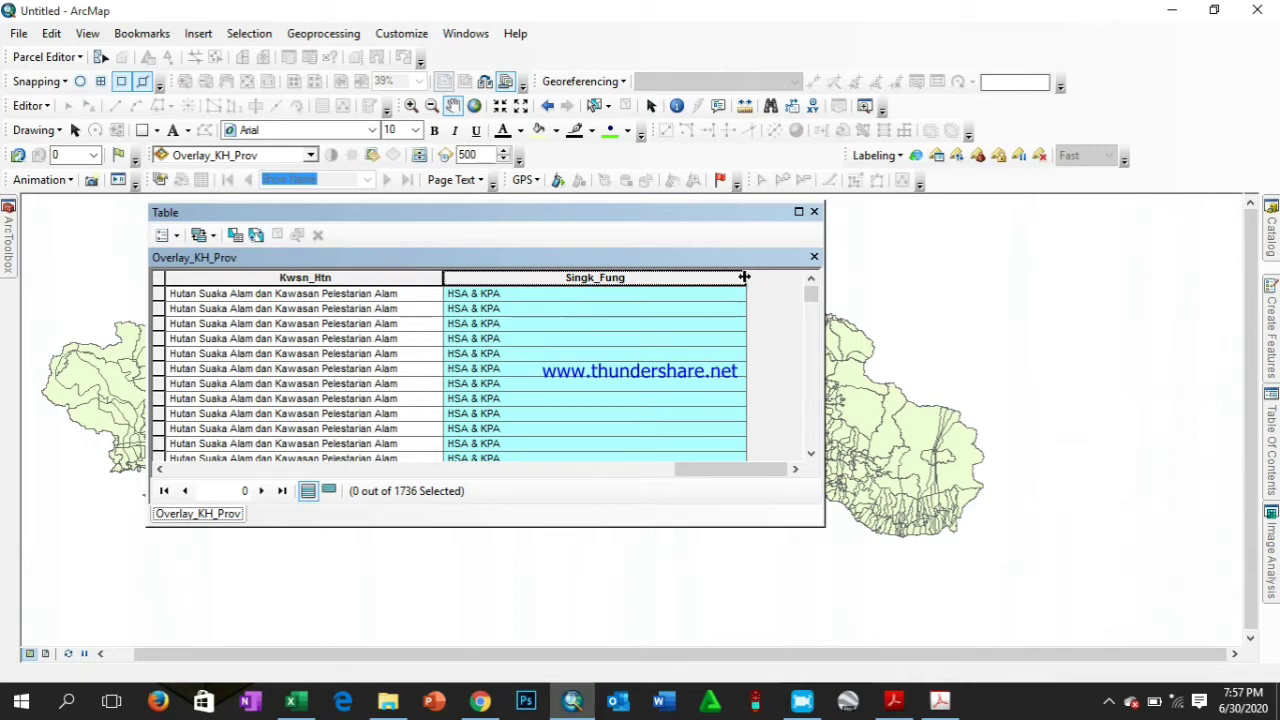
# Narrow the Singk_Fung column further and review the neighbouring village, district and province columns
pyautogui.moveTo(744, 277); pyautogui.dragTo(570, 280)
pyautogui.moveTo(725, 483); pyautogui.dragTo(605, 470)
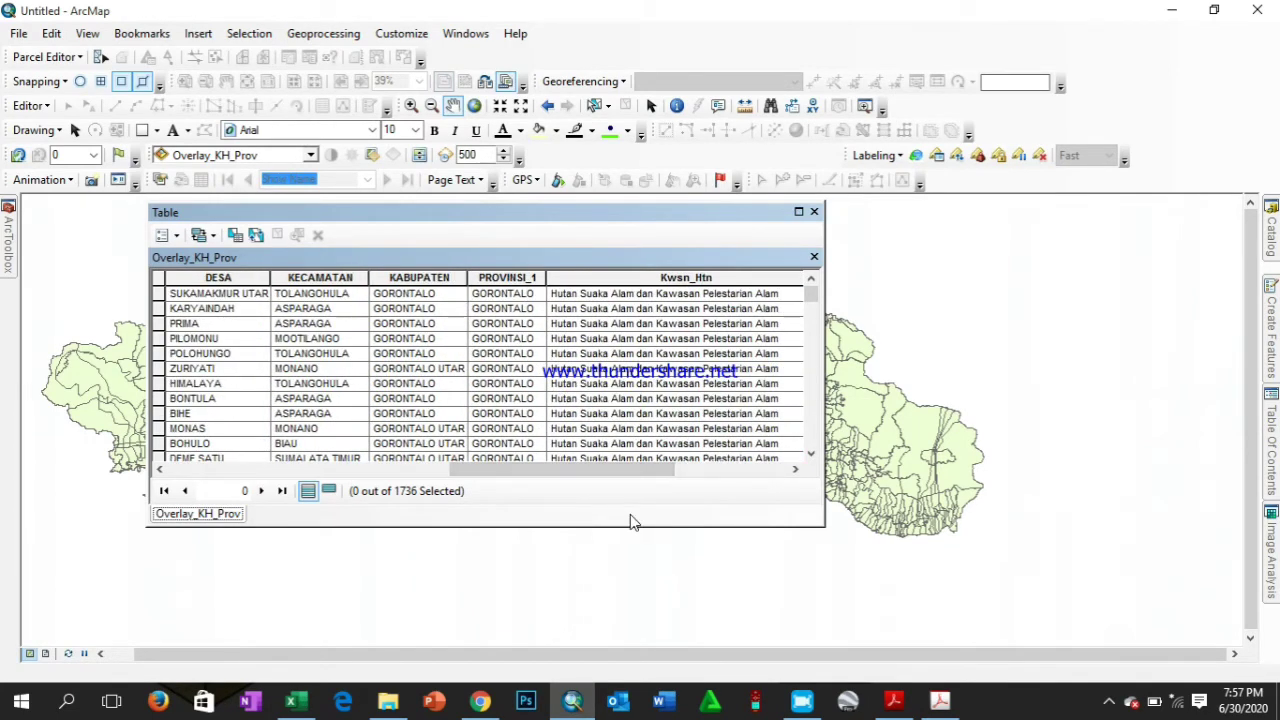
pyautogui.moveTo(566, 468); pyautogui.dragTo(729, 468)
pyautogui.click(172, 235)
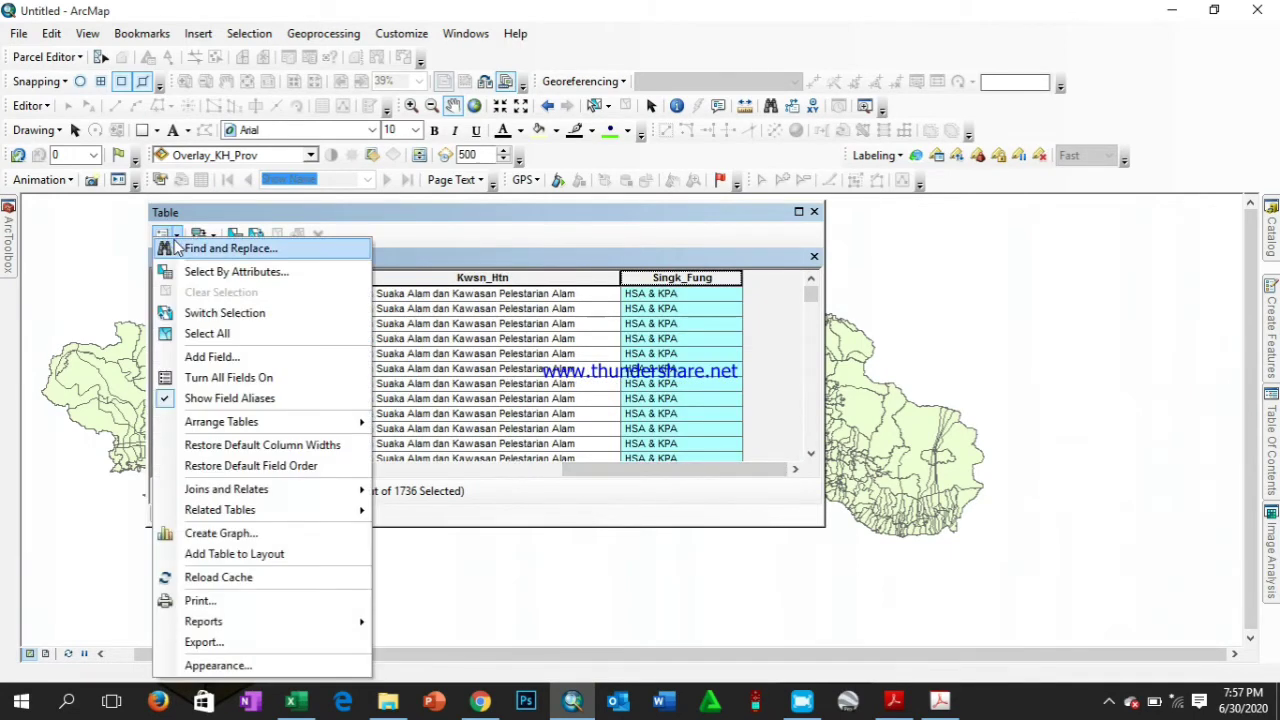
pyautogui.click(178, 248)
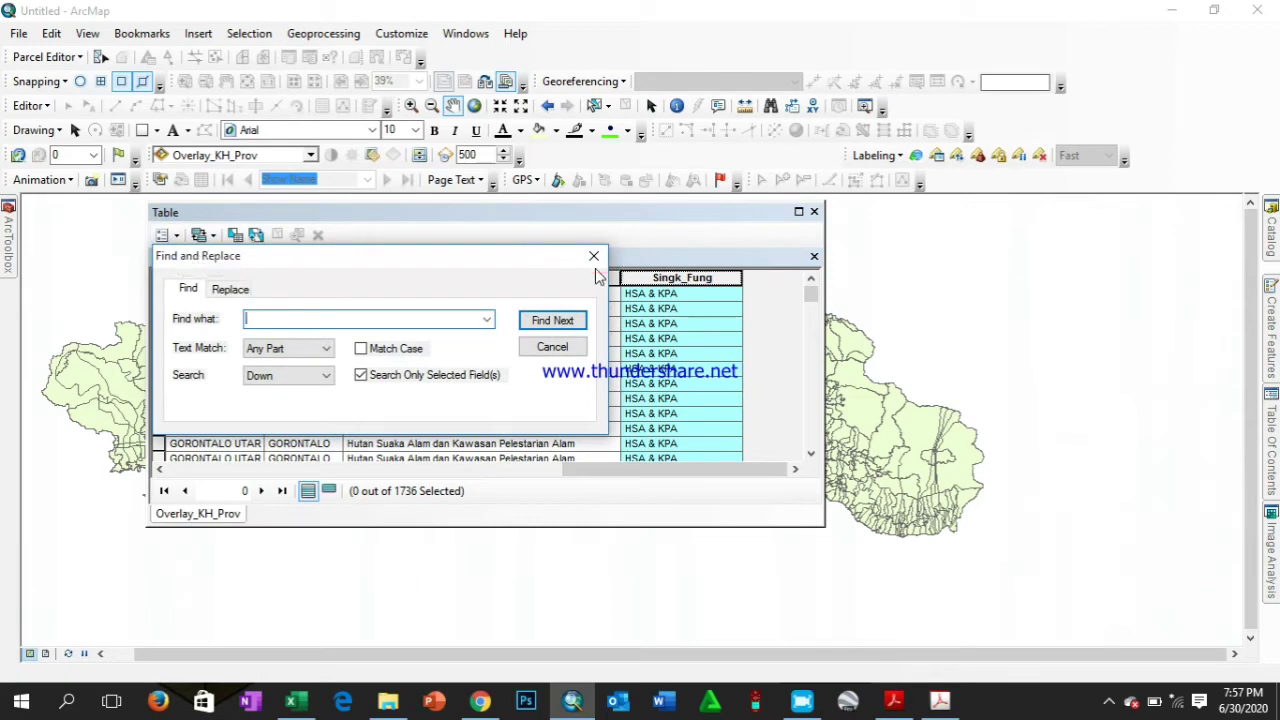
pyautogui.click(593, 256)
pyautogui.moveTo(687, 470)
pyautogui.mouseDown()
pyautogui.moveTo(617, 468)
pyautogui.moveTo(690, 470)
pyautogui.mouseUp()
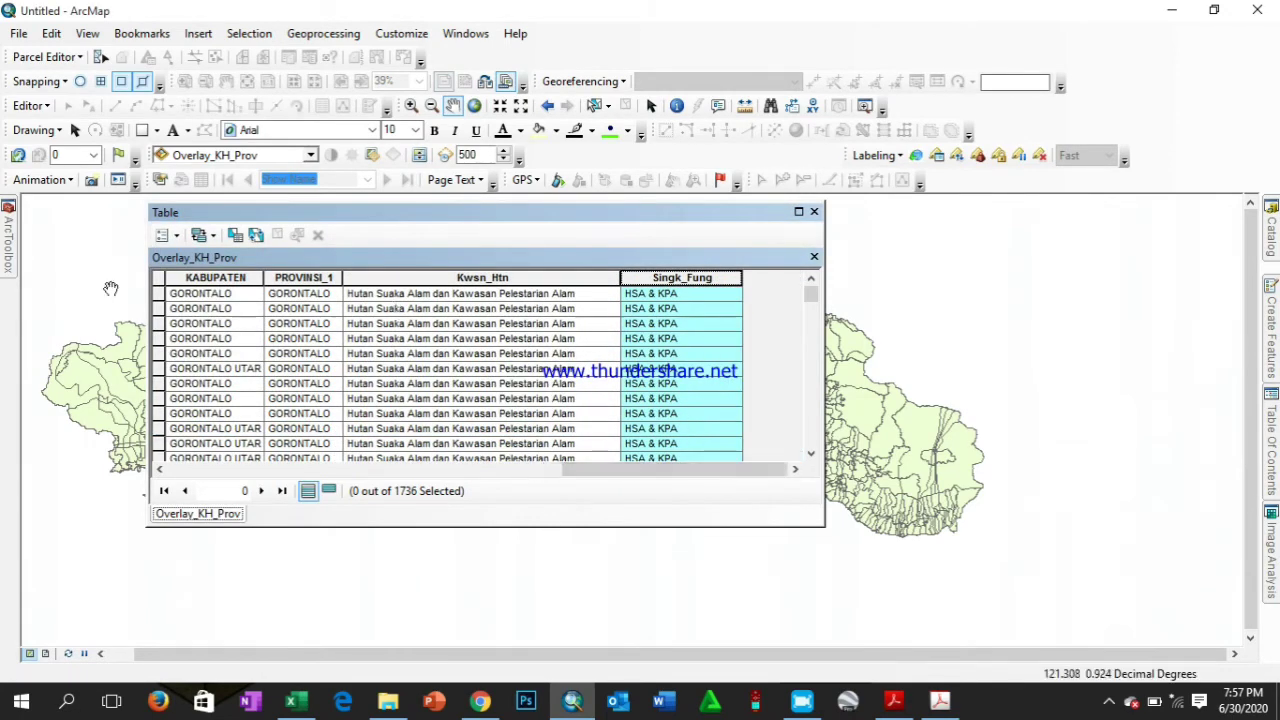
# Add a text field named PROVINSI with length 50 to the table and narrow its column
pyautogui.click(172, 235)
pyautogui.click(245, 356)
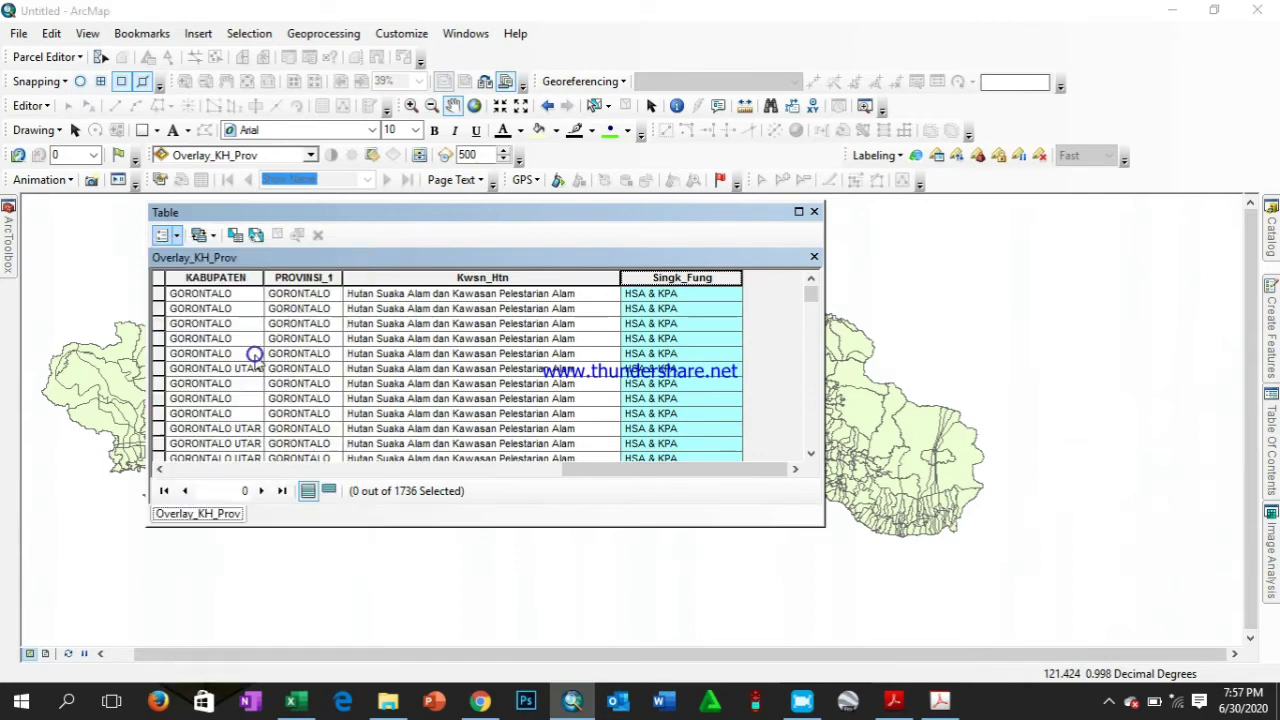
pyautogui.click(677, 282)
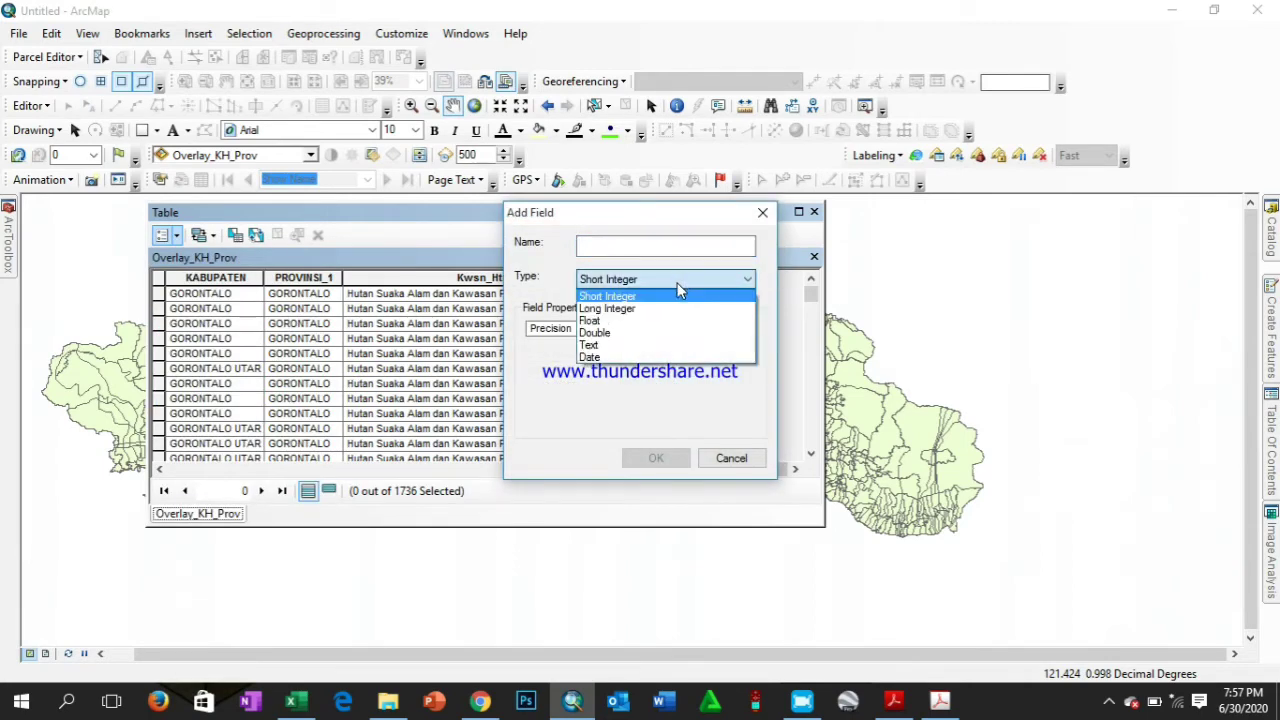
pyautogui.click(645, 345)
pyautogui.click(655, 251)
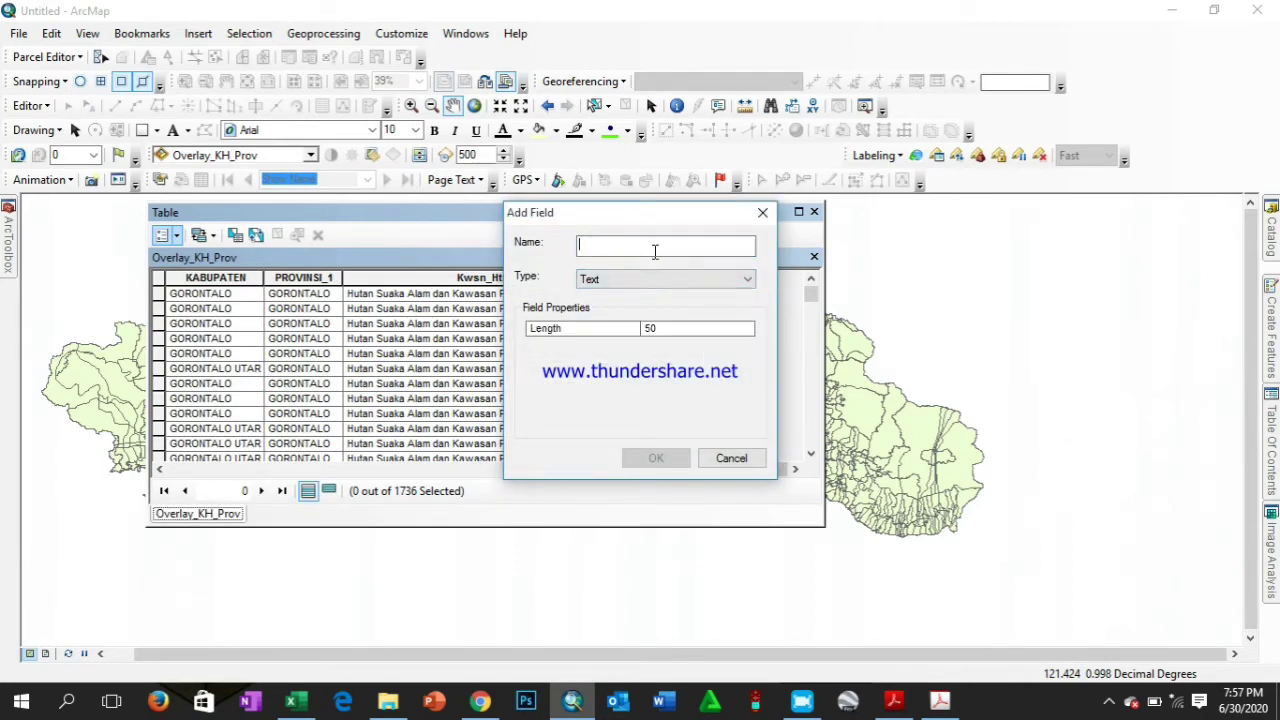
pyautogui.write('Pr')
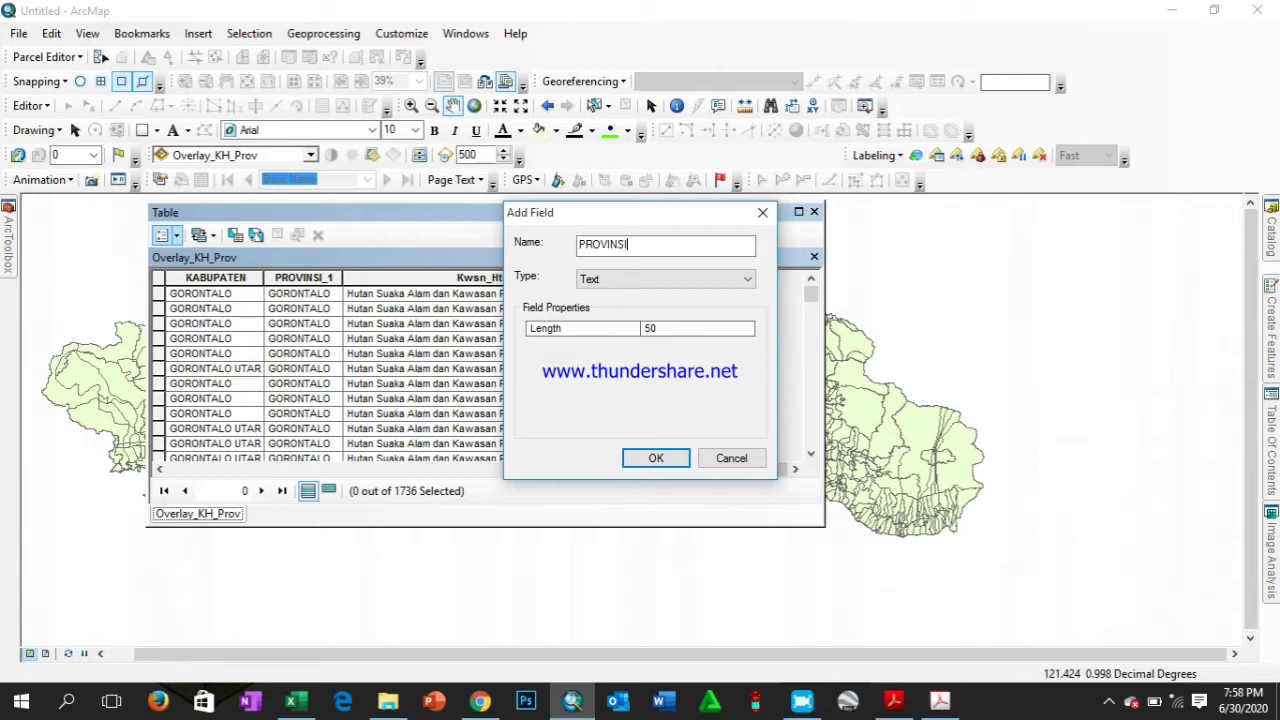
pyautogui.click(677, 460)
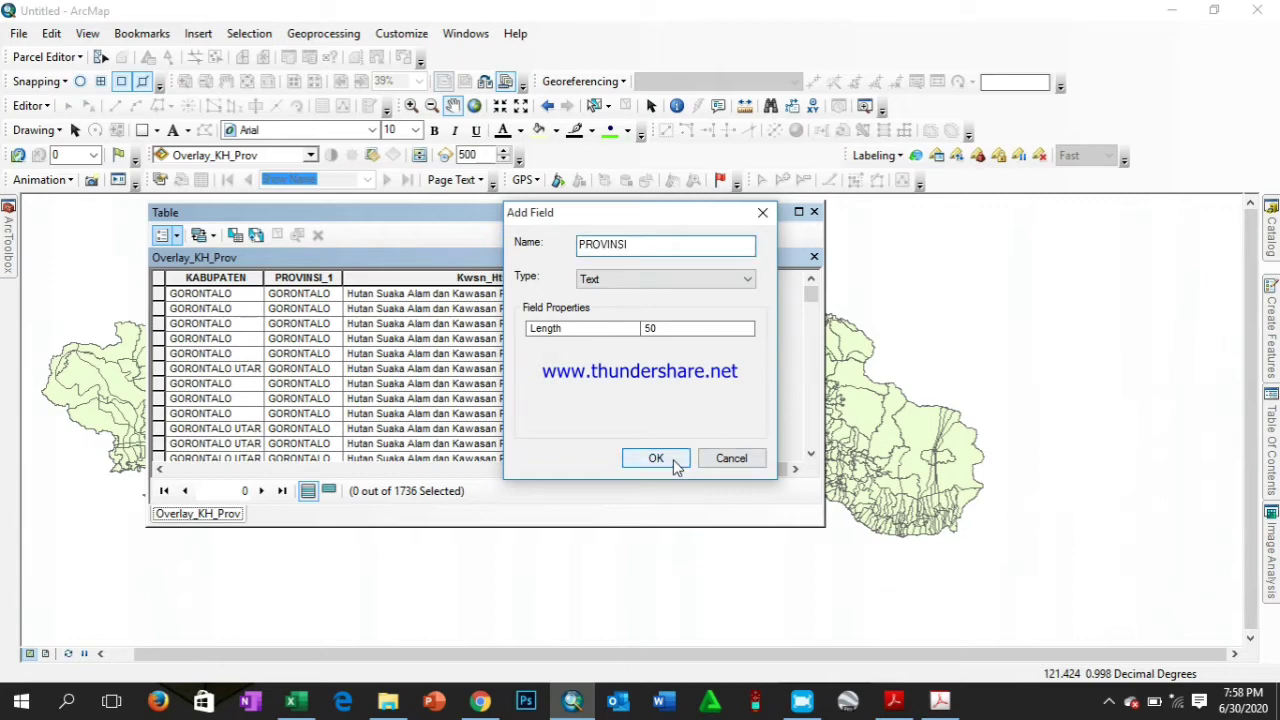
pyautogui.moveTo(610, 470); pyautogui.dragTo(763, 471)
pyautogui.moveTo(622, 277); pyautogui.dragTo(511, 277)
pyautogui.moveTo(704, 476); pyautogui.dragTo(745, 472)
# Fill the PROVINSI field with the Field Calculator expression [PROVINSI_1], calculating outside an edit session
pyautogui.click(710, 277)
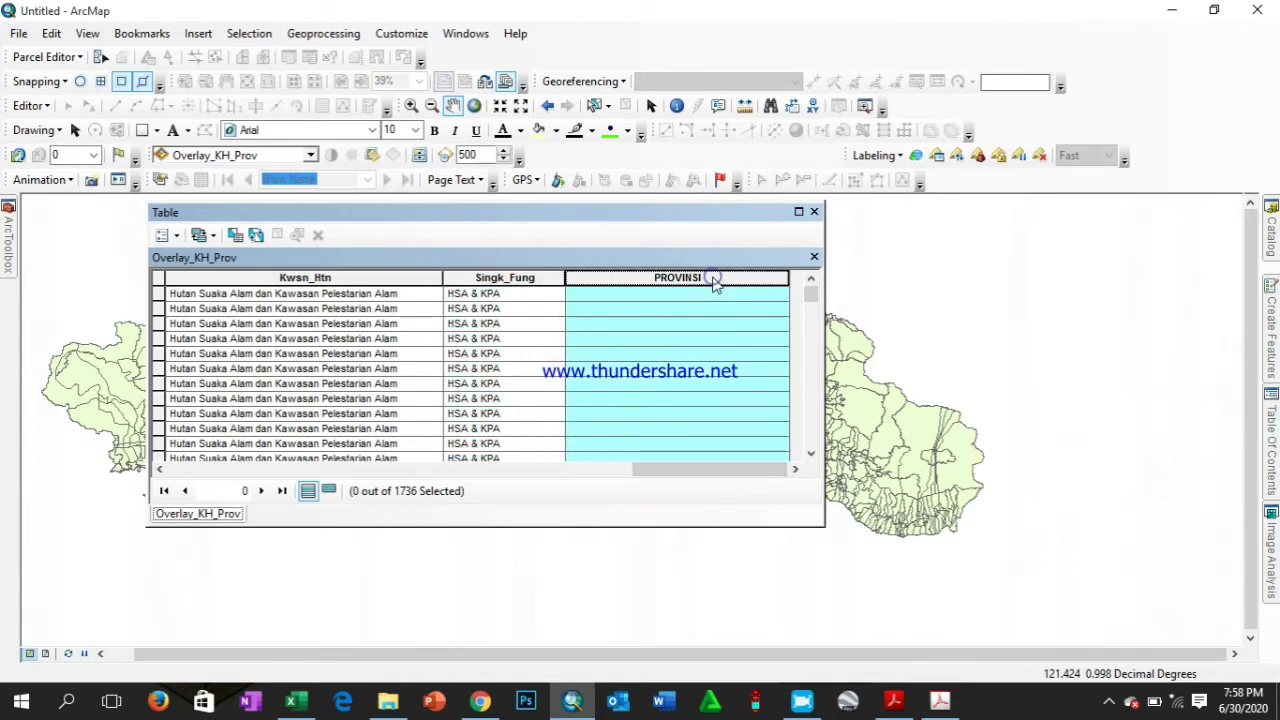
pyautogui.rightClick(712, 278)
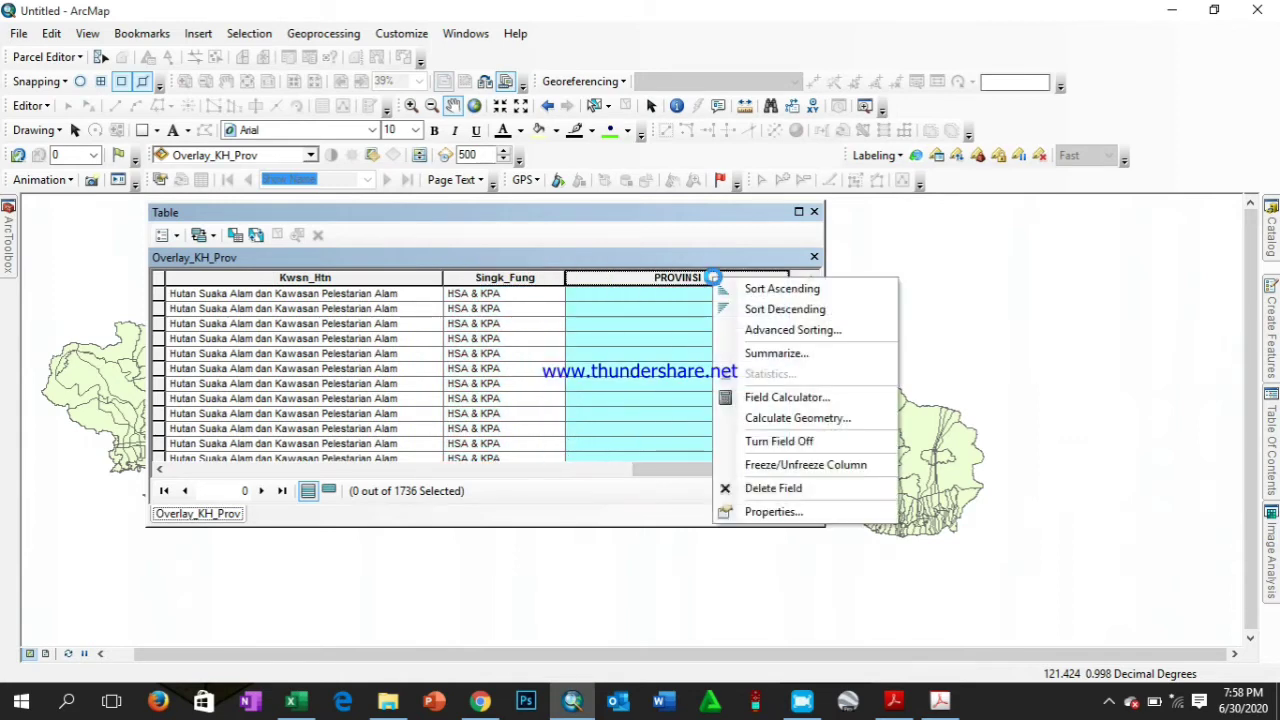
pyautogui.click(800, 399)
pyautogui.click(604, 390)
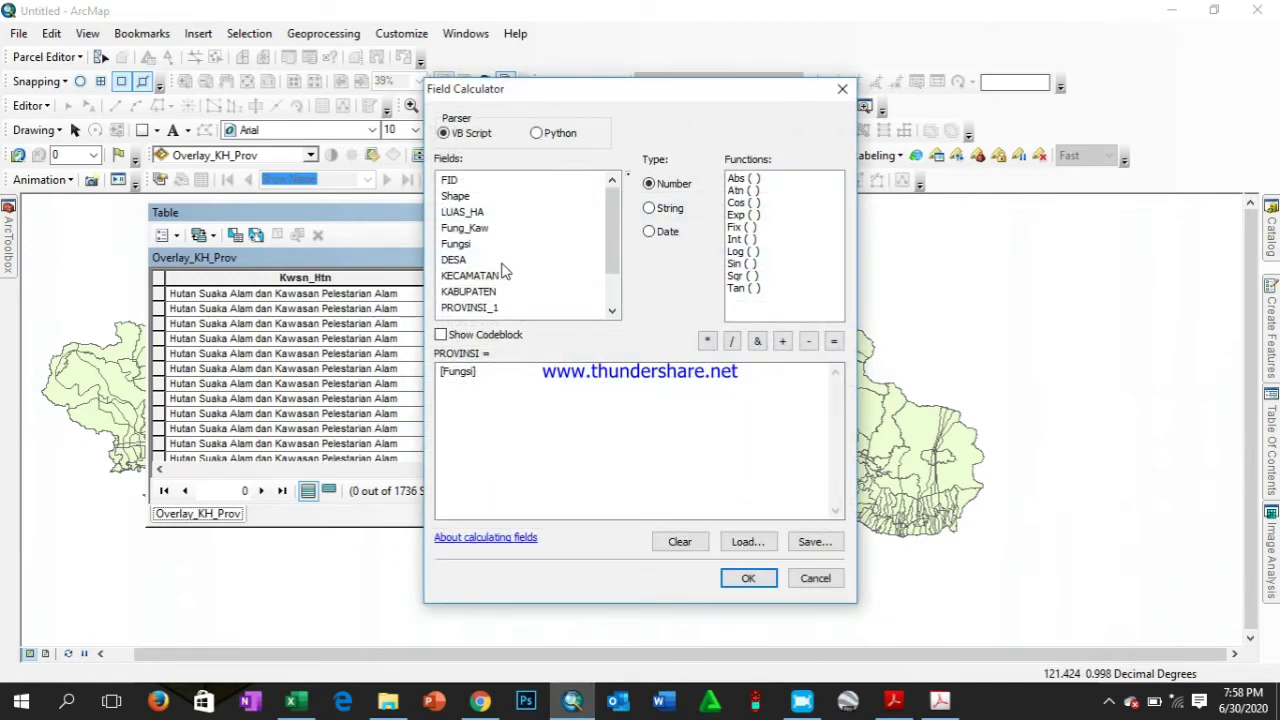
pyautogui.scroll(-1, 505, 272)
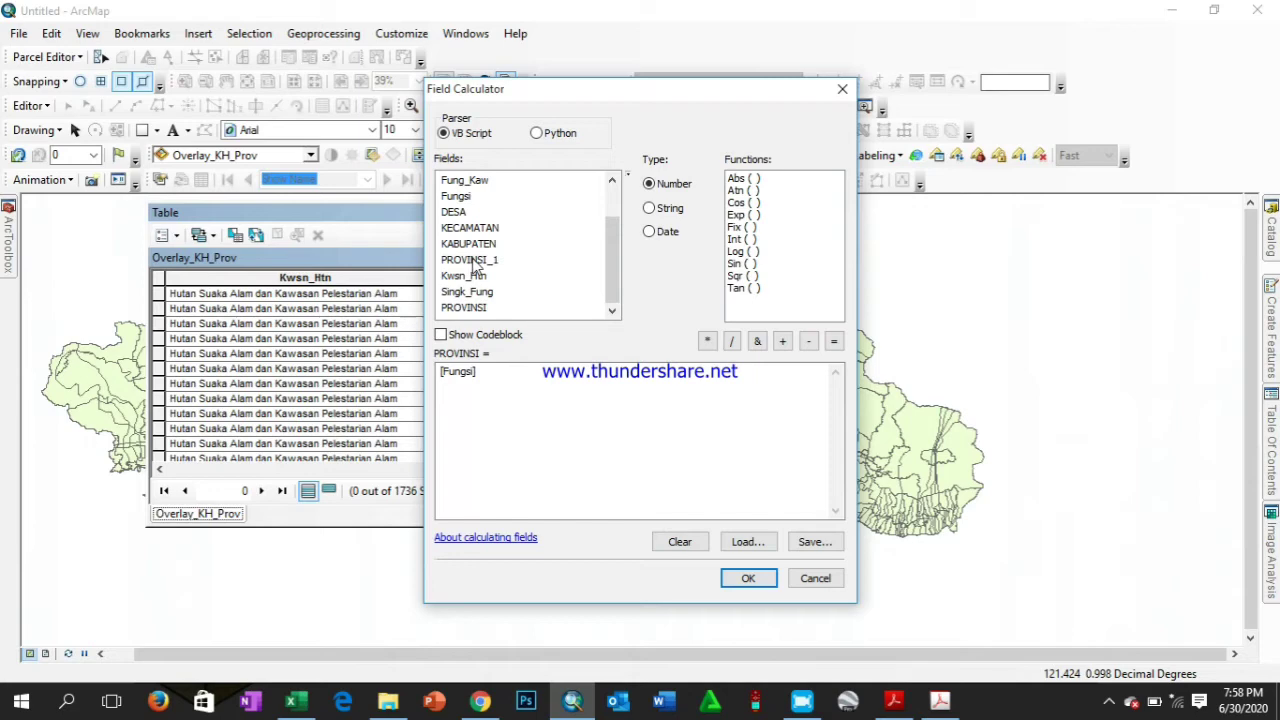
pyautogui.moveTo(491, 375); pyautogui.dragTo(398, 377)
pyautogui.press('BackSpace')
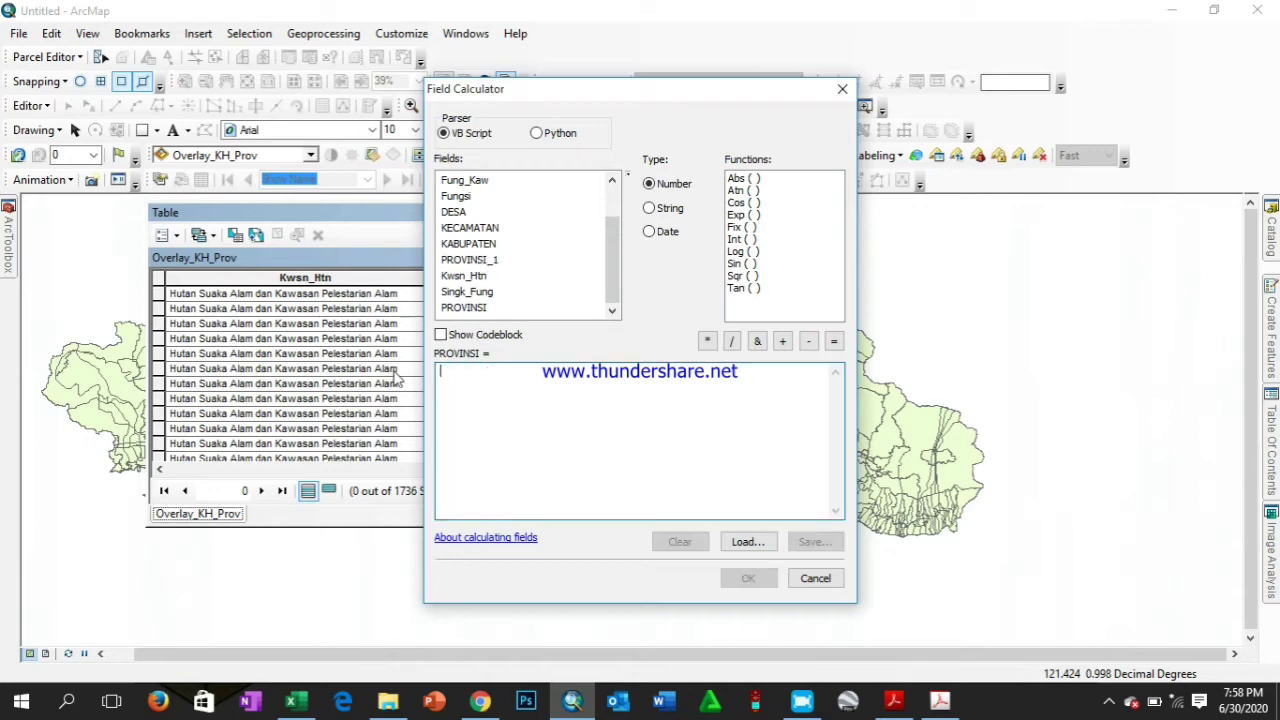
pyautogui.doubleClick(466, 262)
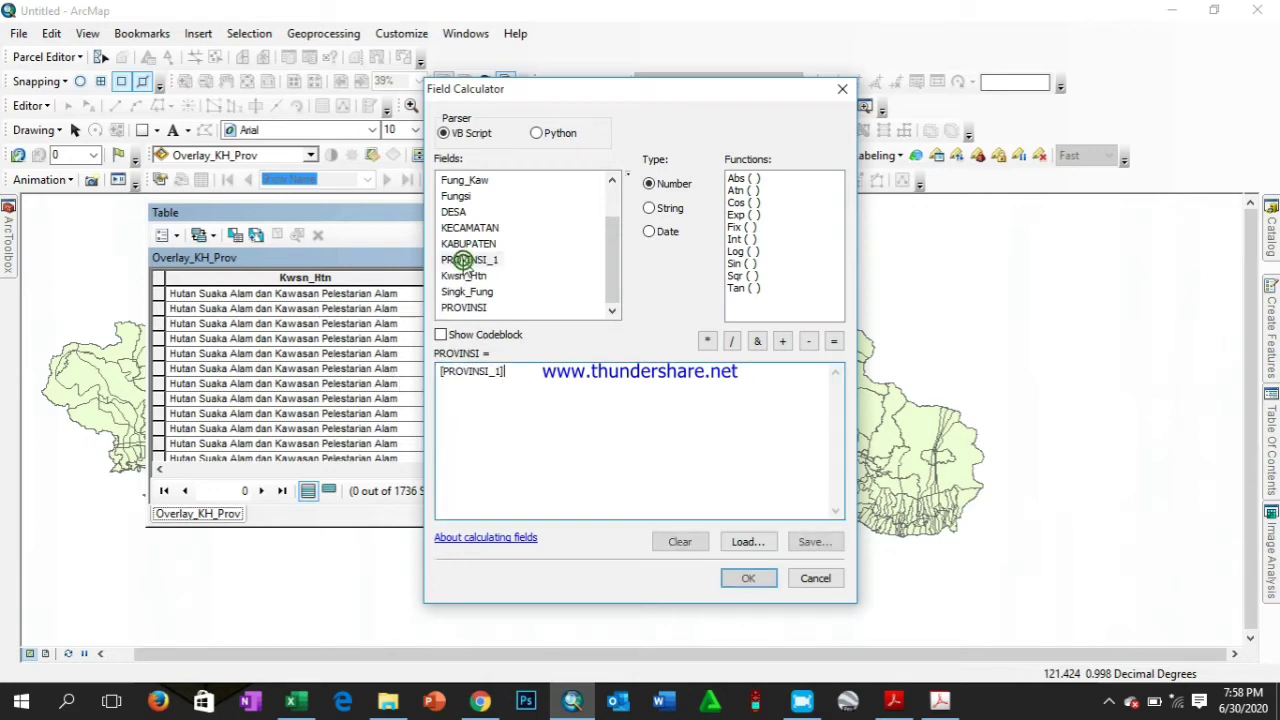
pyautogui.click(748, 578)
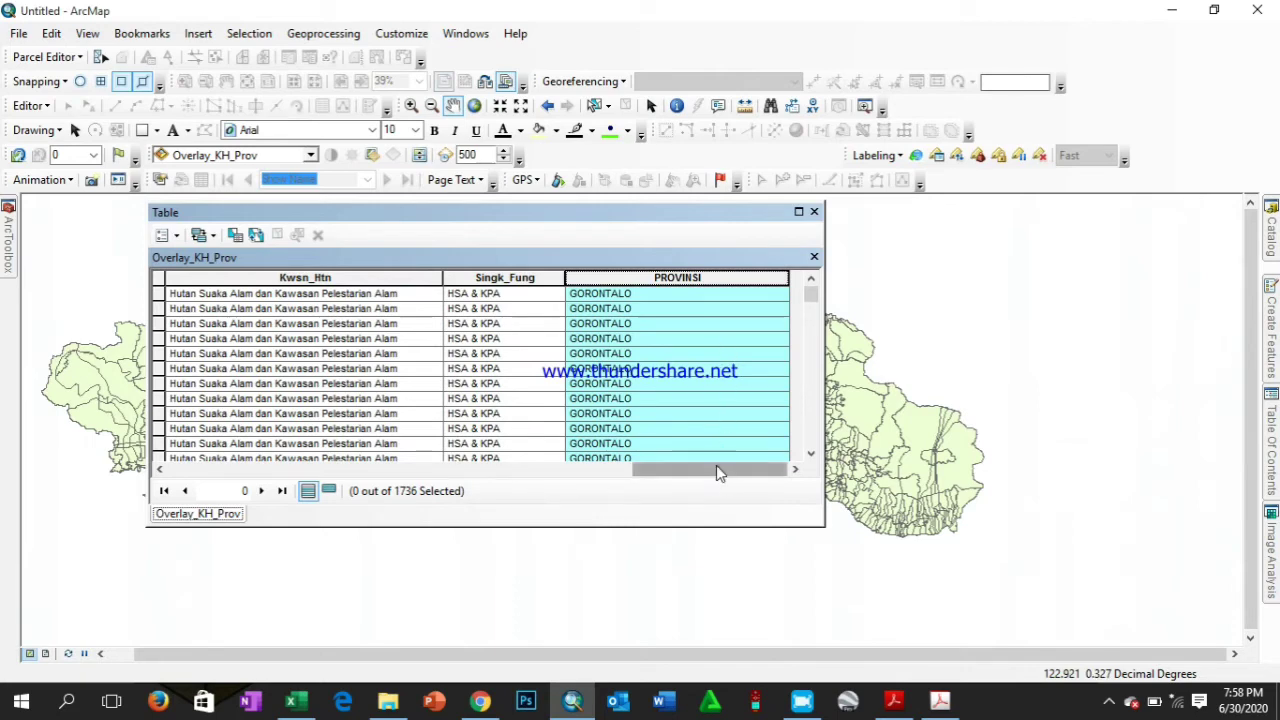
# Delete the PROVINSI_1 field from the Overlay_KH_Prov table and confirm the deletion
pyautogui.moveTo(718, 468); pyautogui.dragTo(585, 470)
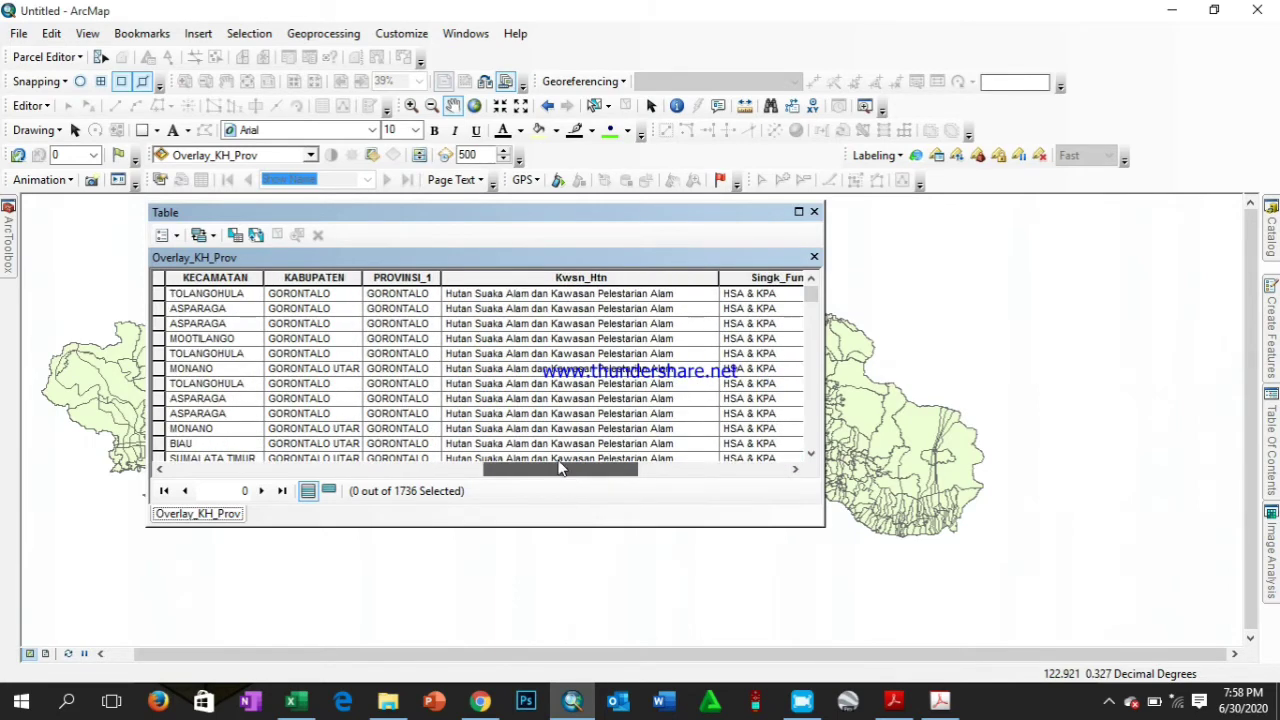
pyautogui.rightClick(410, 280)
pyautogui.click(469, 490)
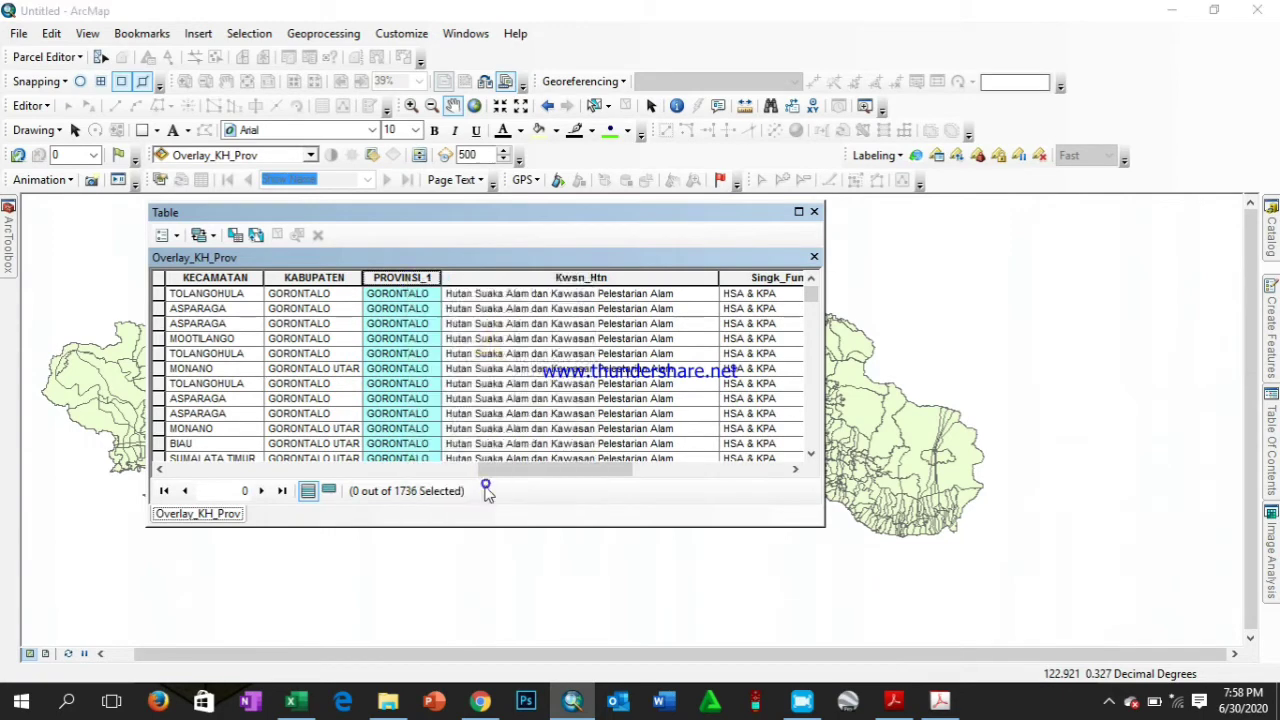
pyautogui.click(688, 428)
# Delete the Fung_Kaw field from the Overlay_KH_Prov table and confirm the deletion
pyautogui.moveTo(580, 470); pyautogui.dragTo(315, 478)
pyautogui.click(516, 279)
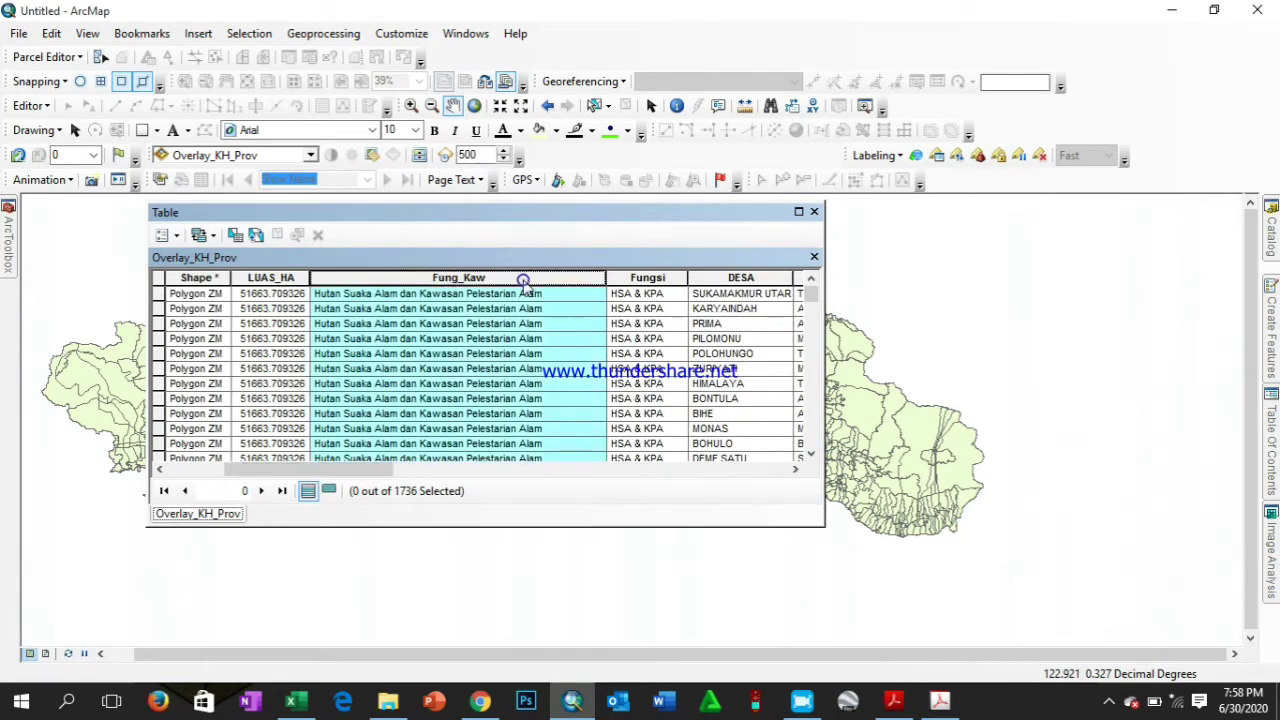
pyautogui.rightClick(523, 281)
pyautogui.click(600, 492)
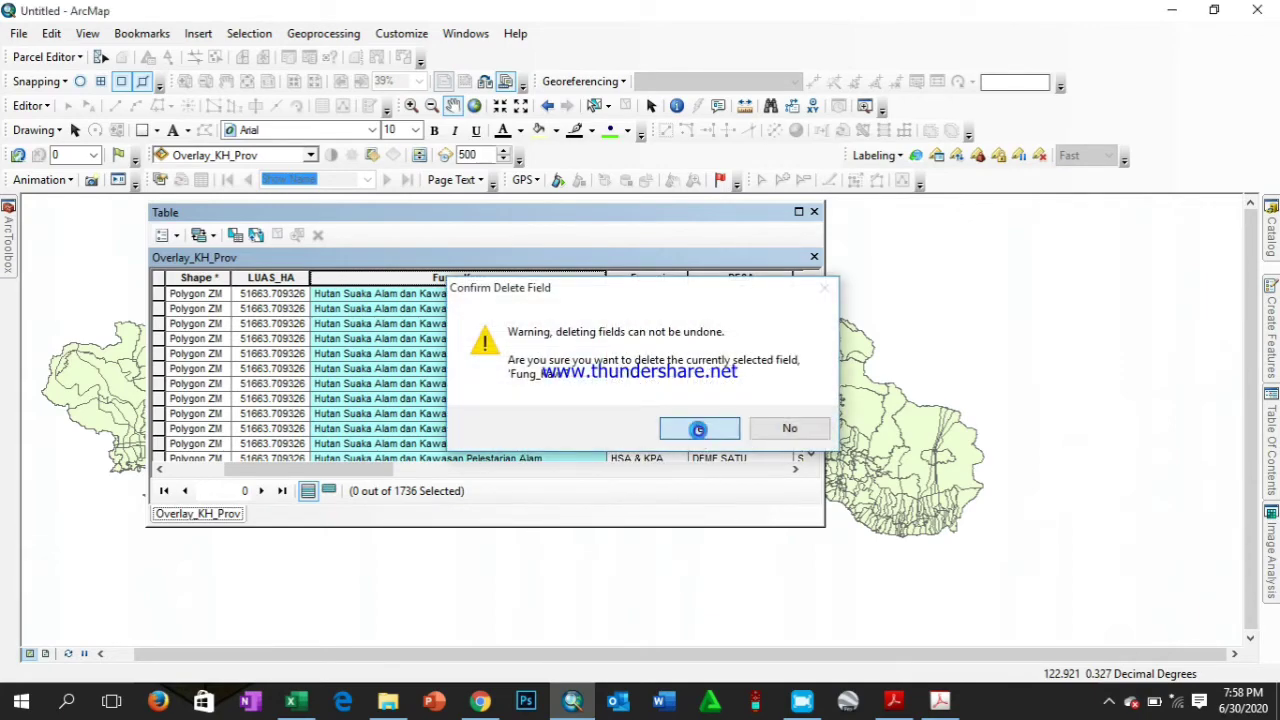
pyautogui.click(698, 432)
# Delete the Fungsi field from the Overlay_KH_Prov table and confirm the deletion
pyautogui.click(349, 281)
pyautogui.rightClick(349, 281)
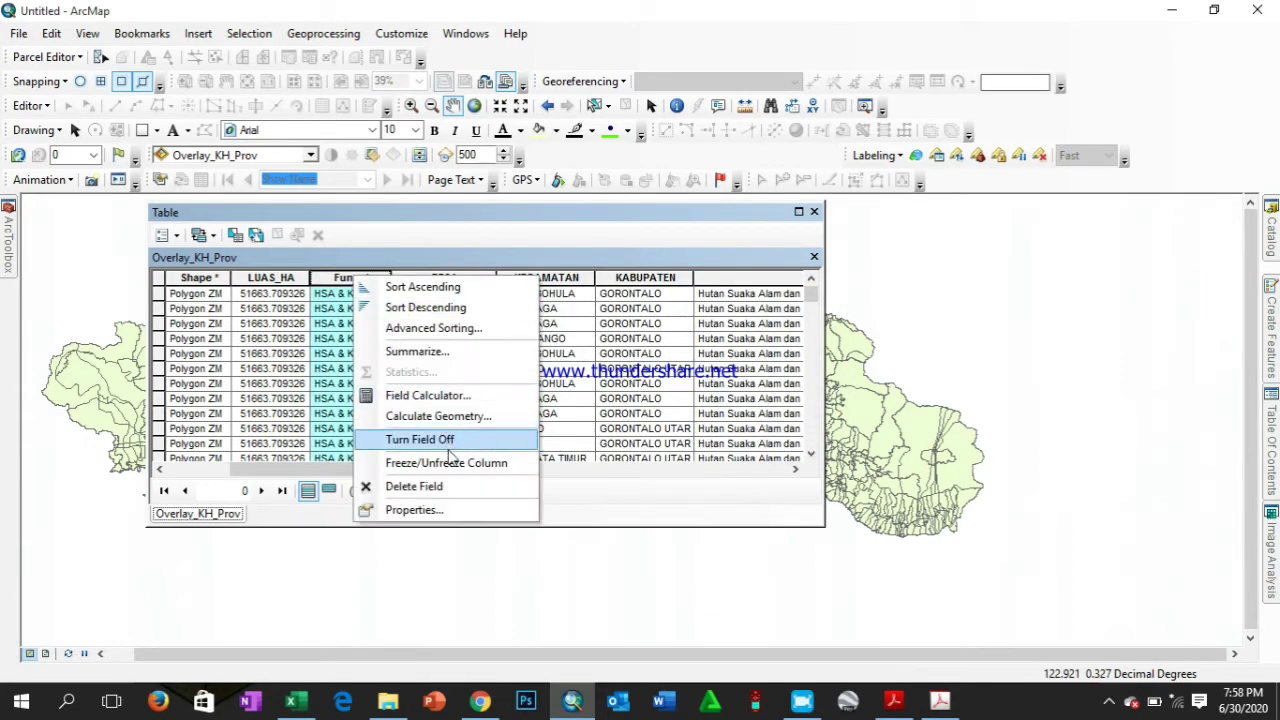
pyautogui.click(430, 486)
pyautogui.click(720, 424)
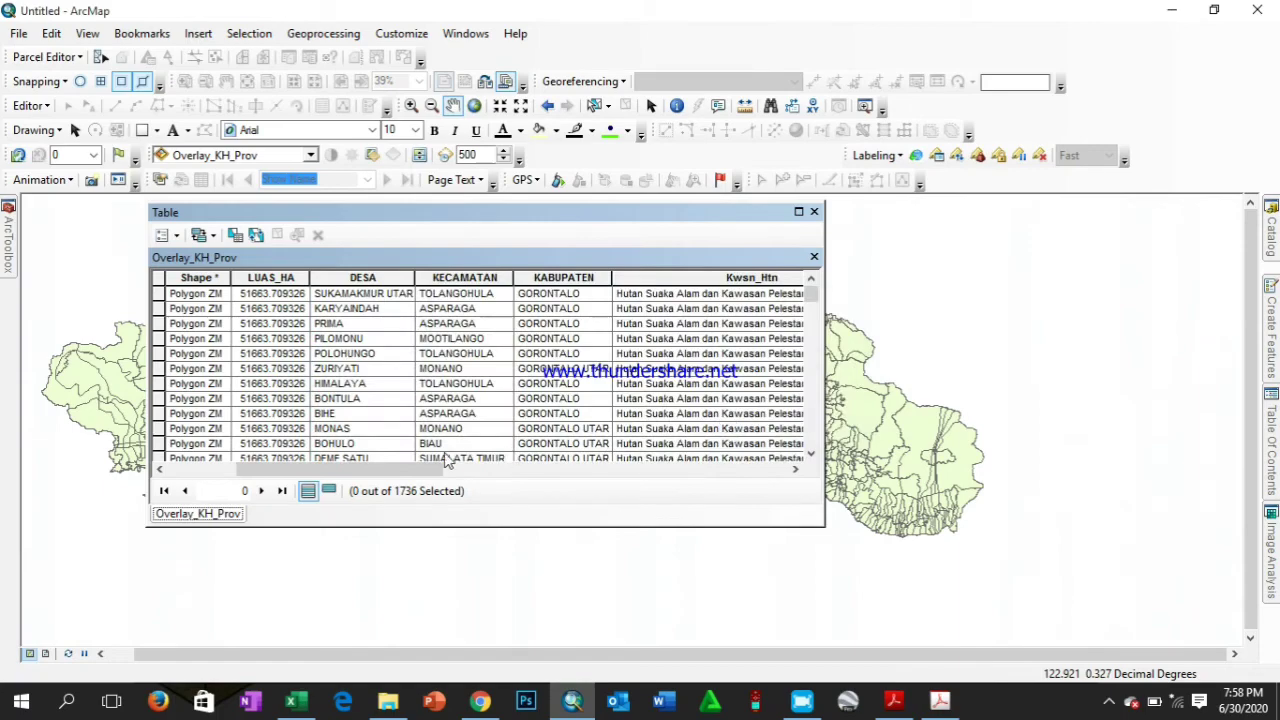
# Move the LUAS_HA column to the end of the table, after the PROVINSI column
pyautogui.moveTo(400, 470); pyautogui.dragTo(303, 483)
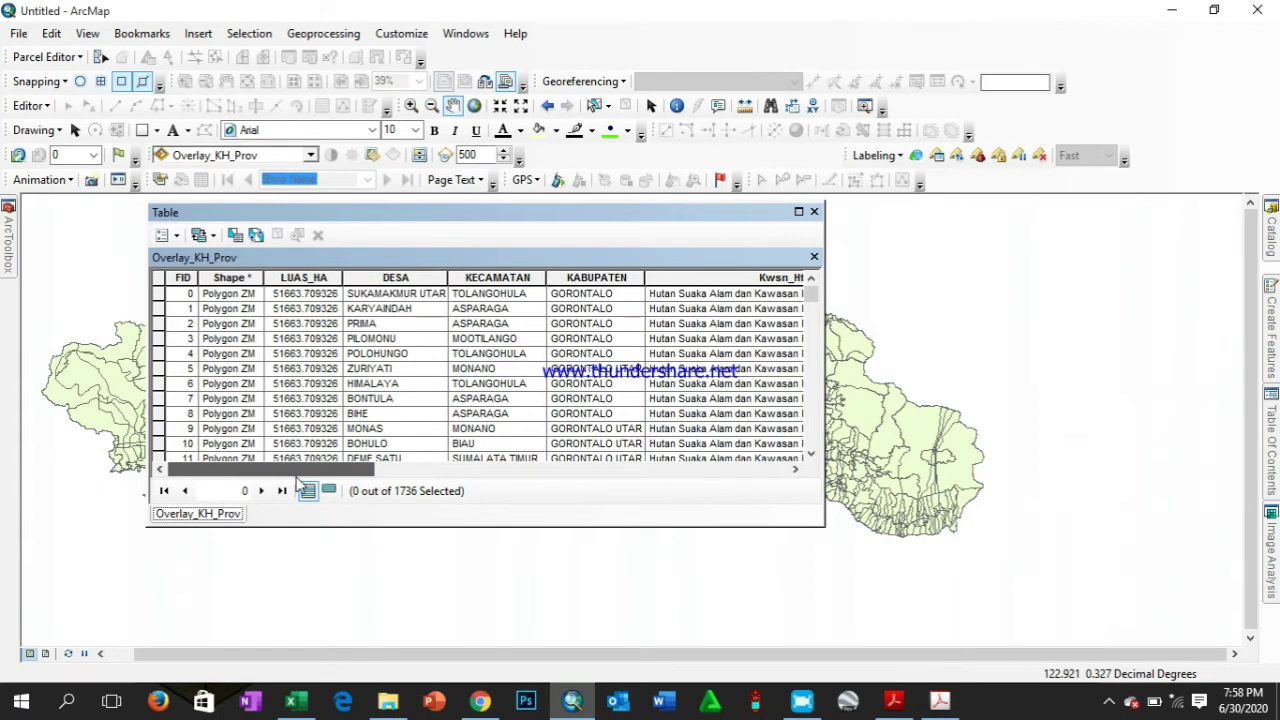
pyautogui.click(303, 279)
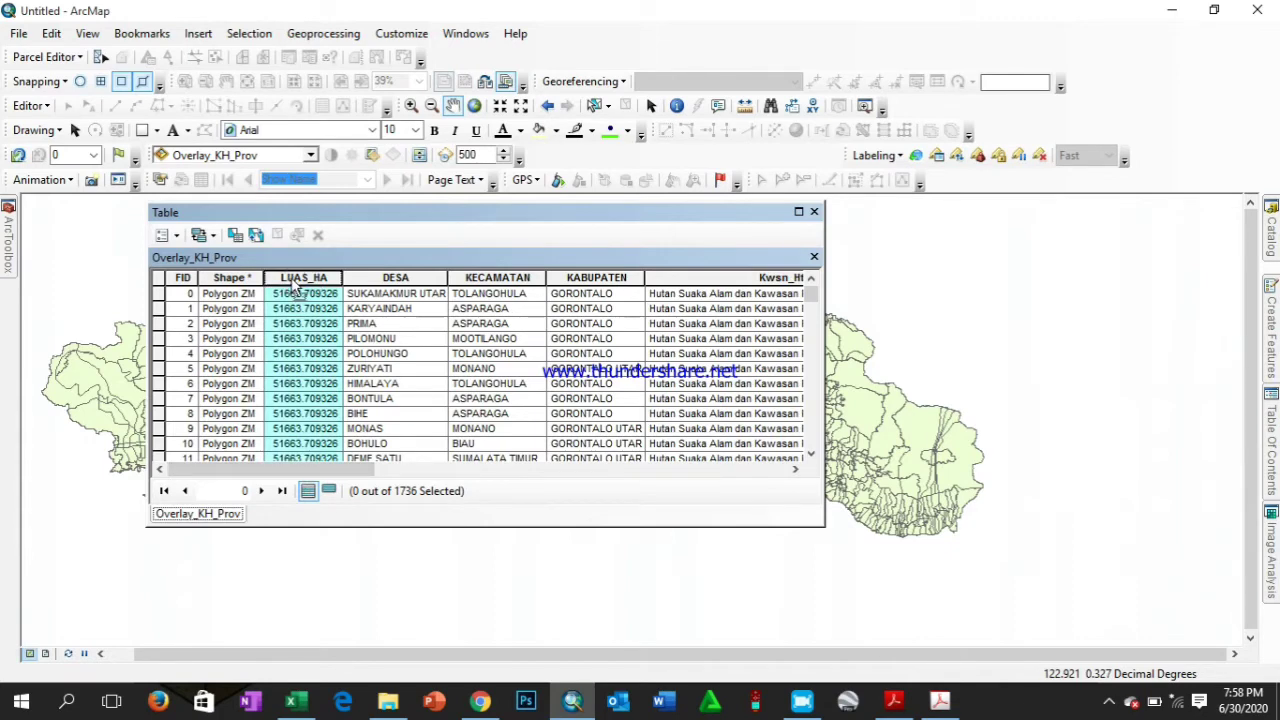
pyautogui.moveTo(295, 285); pyautogui.dragTo(654, 277)
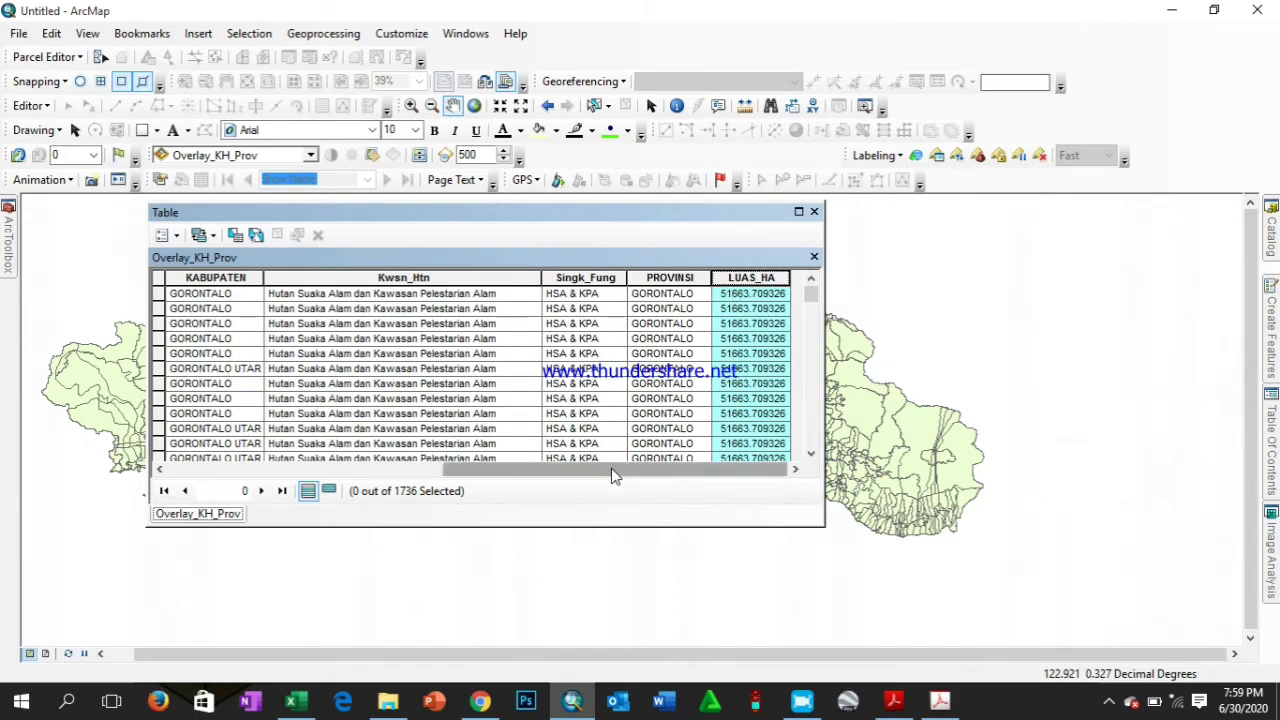
# Widen the KABUPATEN column to fit the full district names and review the LUAS_HA values
pyautogui.moveTo(611, 468); pyautogui.dragTo(541, 468)
pyautogui.moveTo(366, 274); pyautogui.dragTo(428, 277)
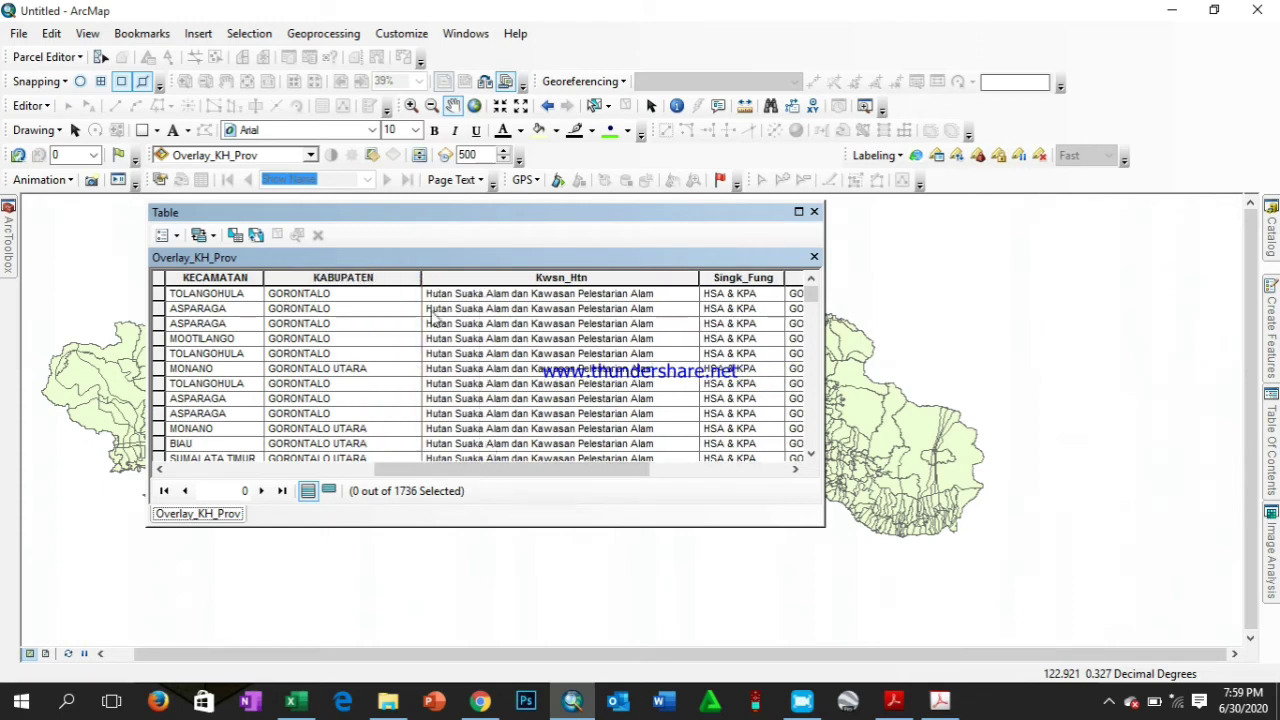
pyautogui.moveTo(523, 469); pyautogui.dragTo(693, 470)
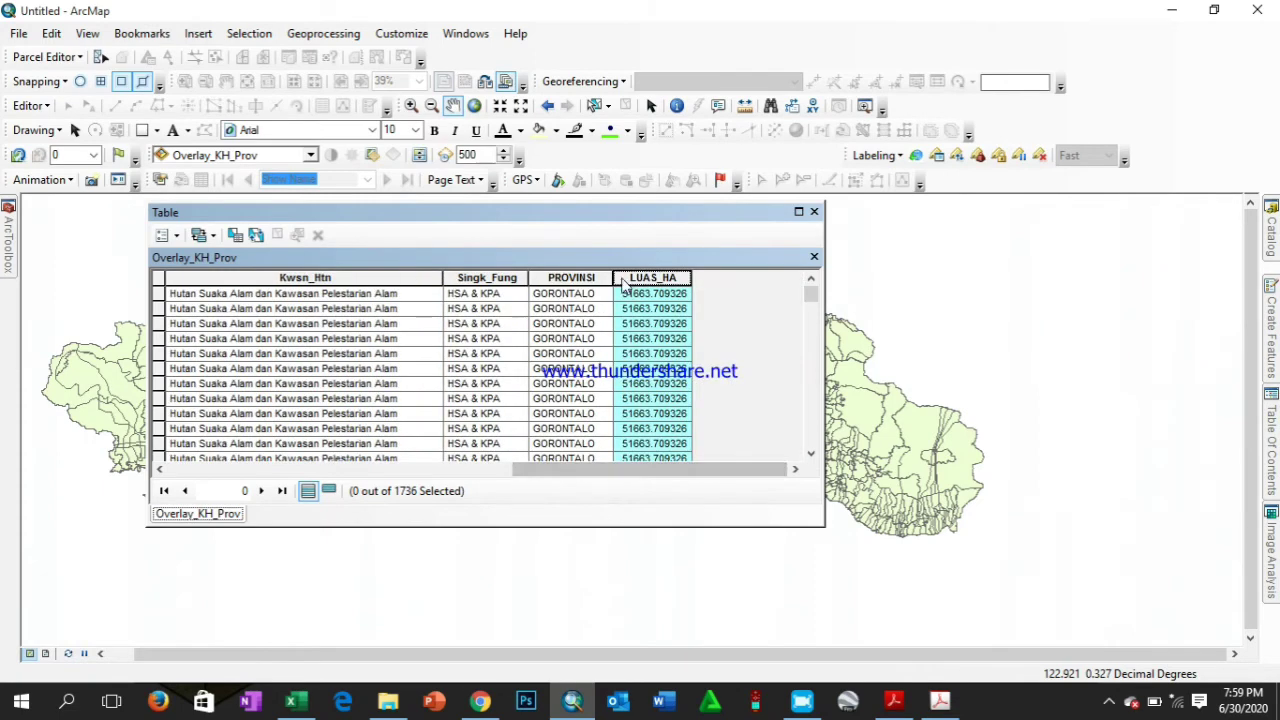
pyautogui.moveTo(813, 296)
pyautogui.mouseDown()
pyautogui.moveTo(810, 428)
pyautogui.moveTo(811, 288)
pyautogui.mouseUp()
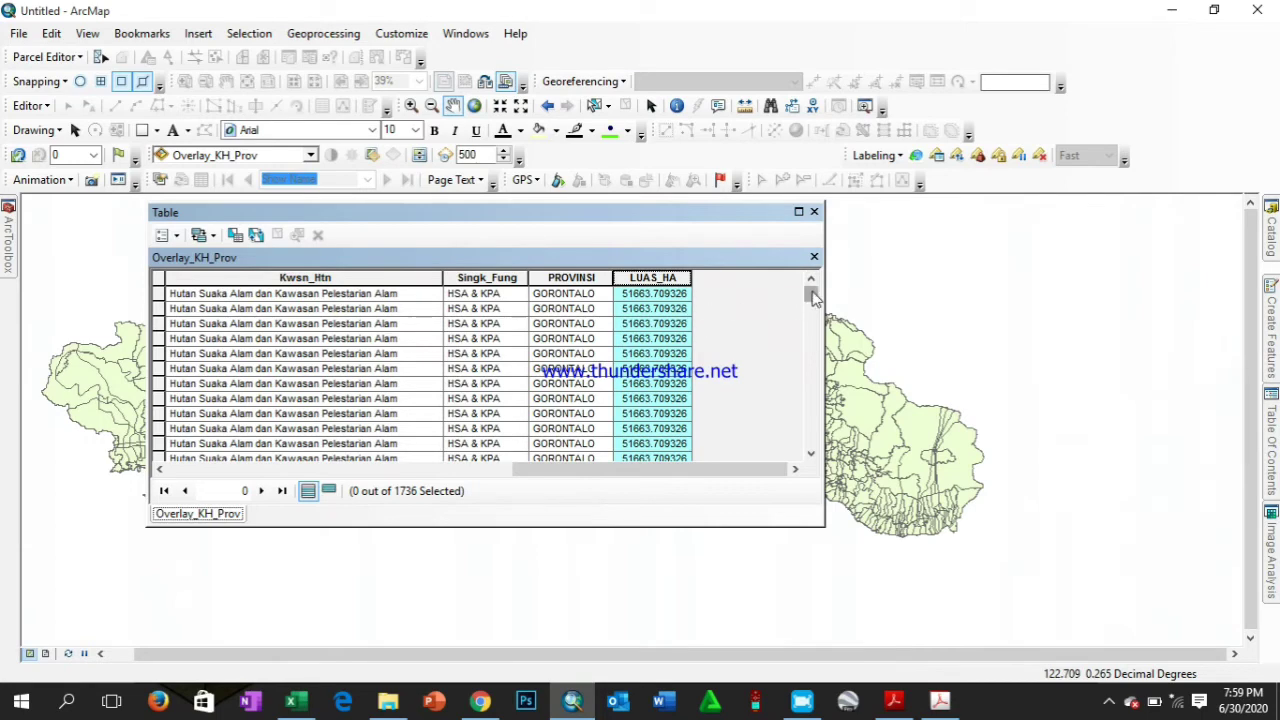
pyautogui.moveTo(808, 294)
pyautogui.mouseDown()
pyautogui.moveTo(810, 400)
pyautogui.moveTo(810, 290)
pyautogui.mouseUp()
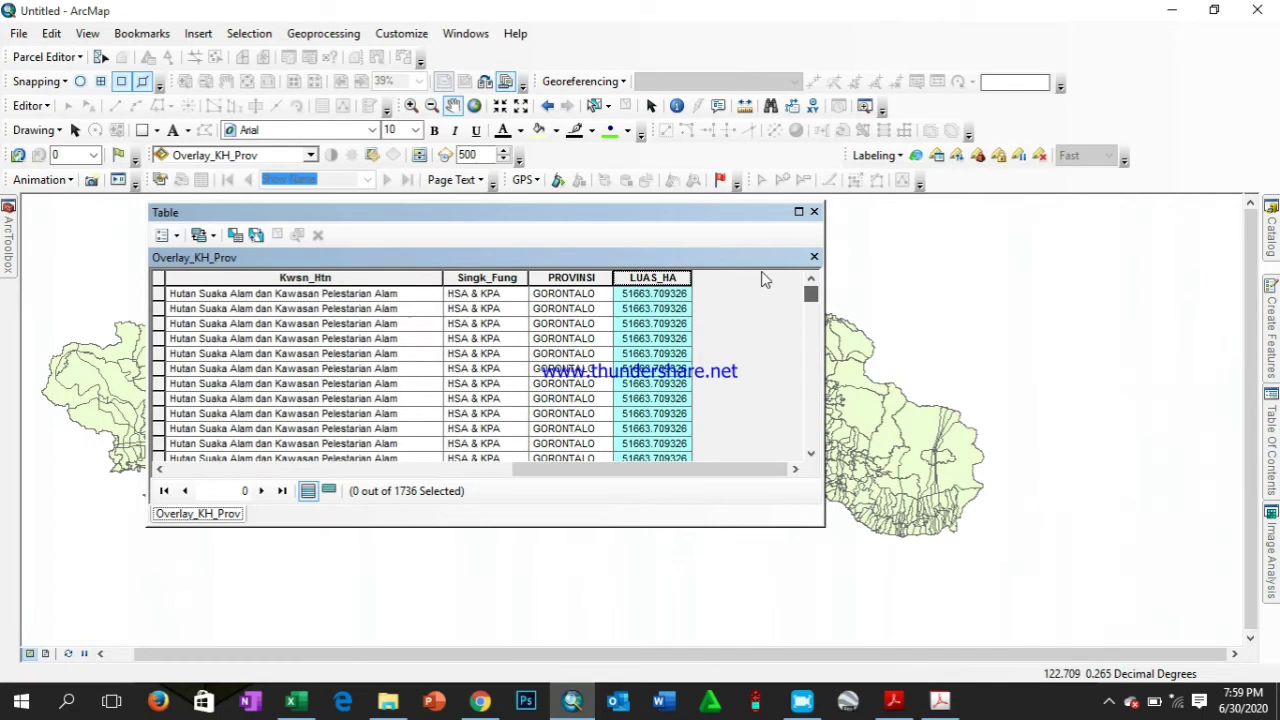
# Check which properties and coordinate systems Calculate Geometry offers for the LUAS_HA field, then cancel without calculating
pyautogui.rightClick(663, 283)
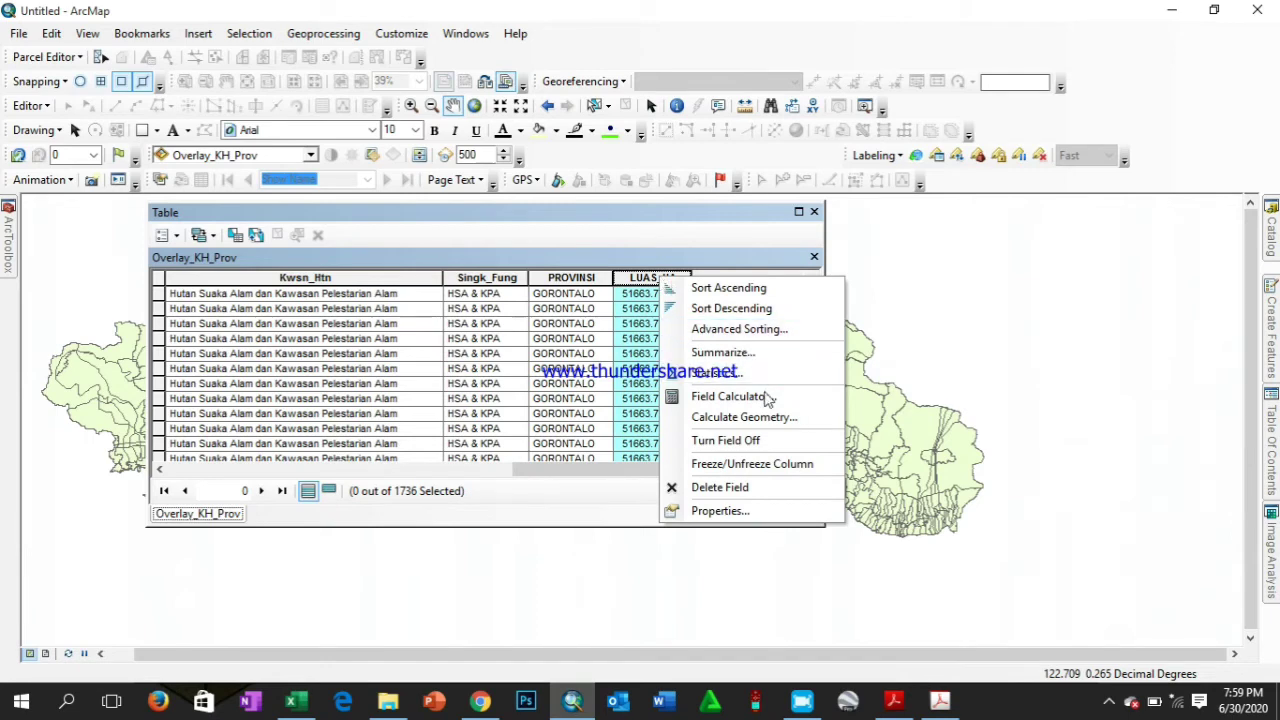
pyautogui.click(744, 417)
pyautogui.click(597, 469)
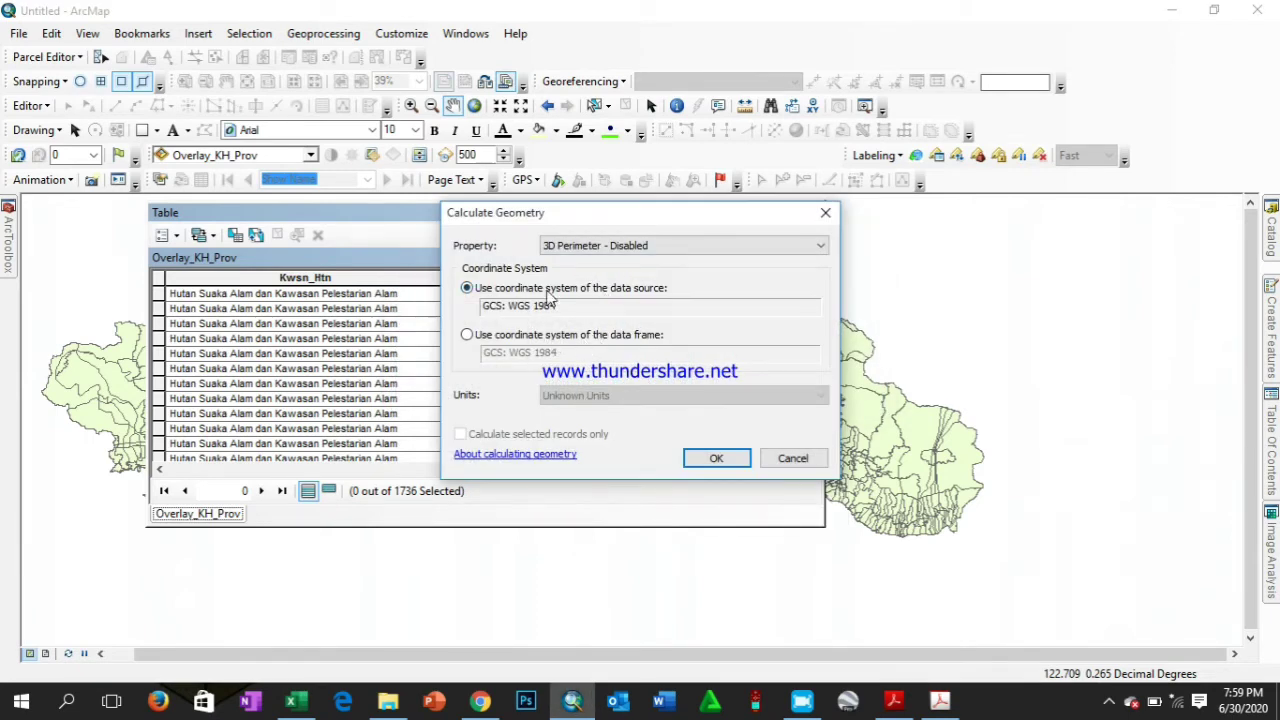
pyautogui.moveTo(620, 220); pyautogui.dragTo(709, 213)
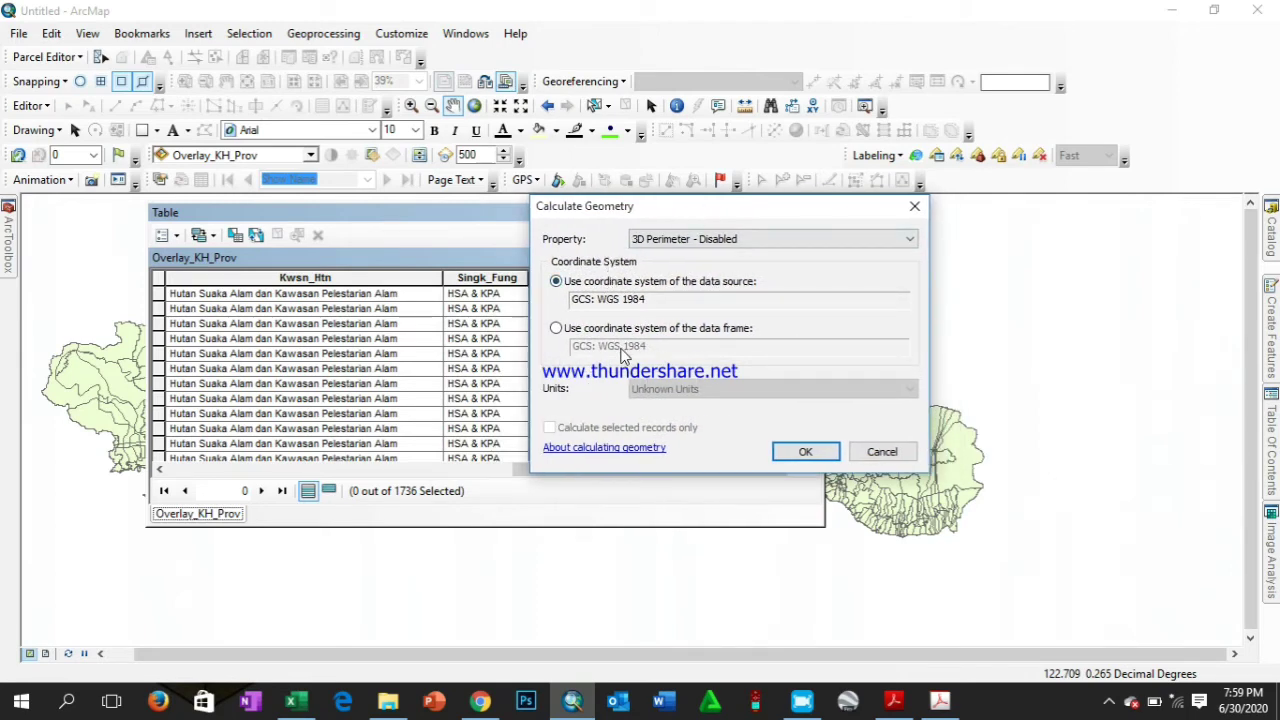
pyautogui.moveTo(673, 206); pyautogui.dragTo(591, 207)
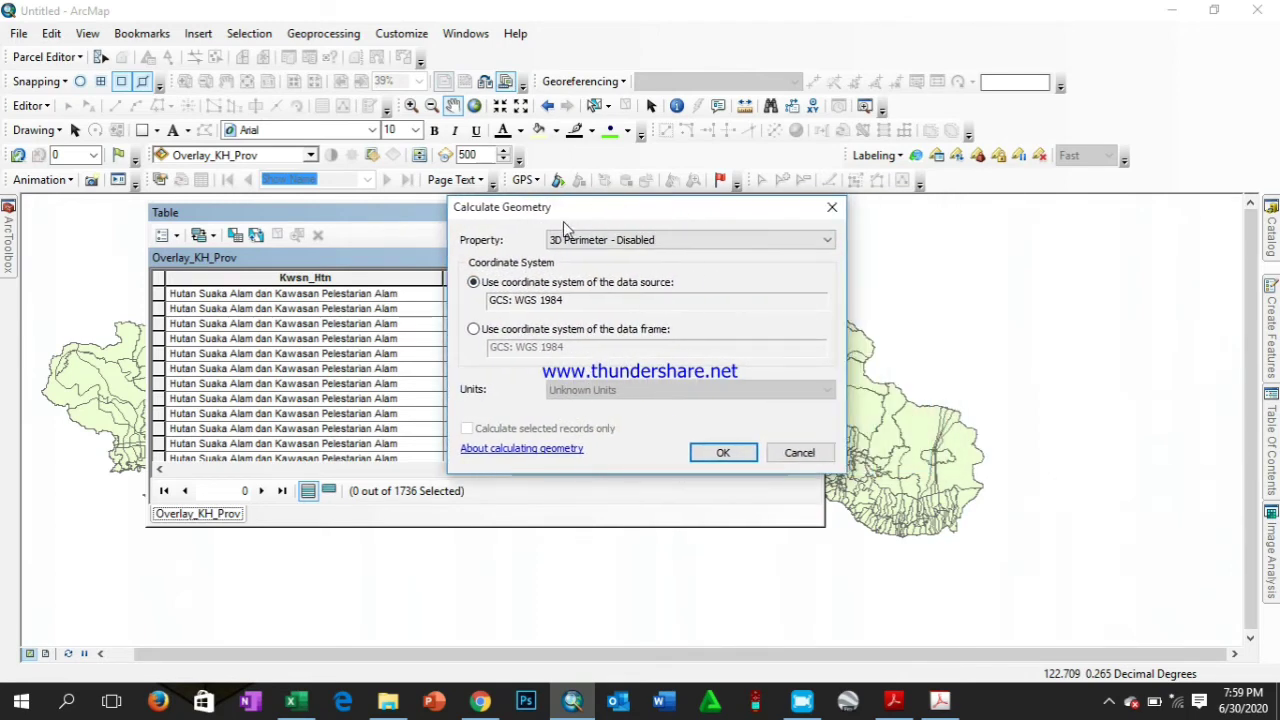
pyautogui.click(795, 453)
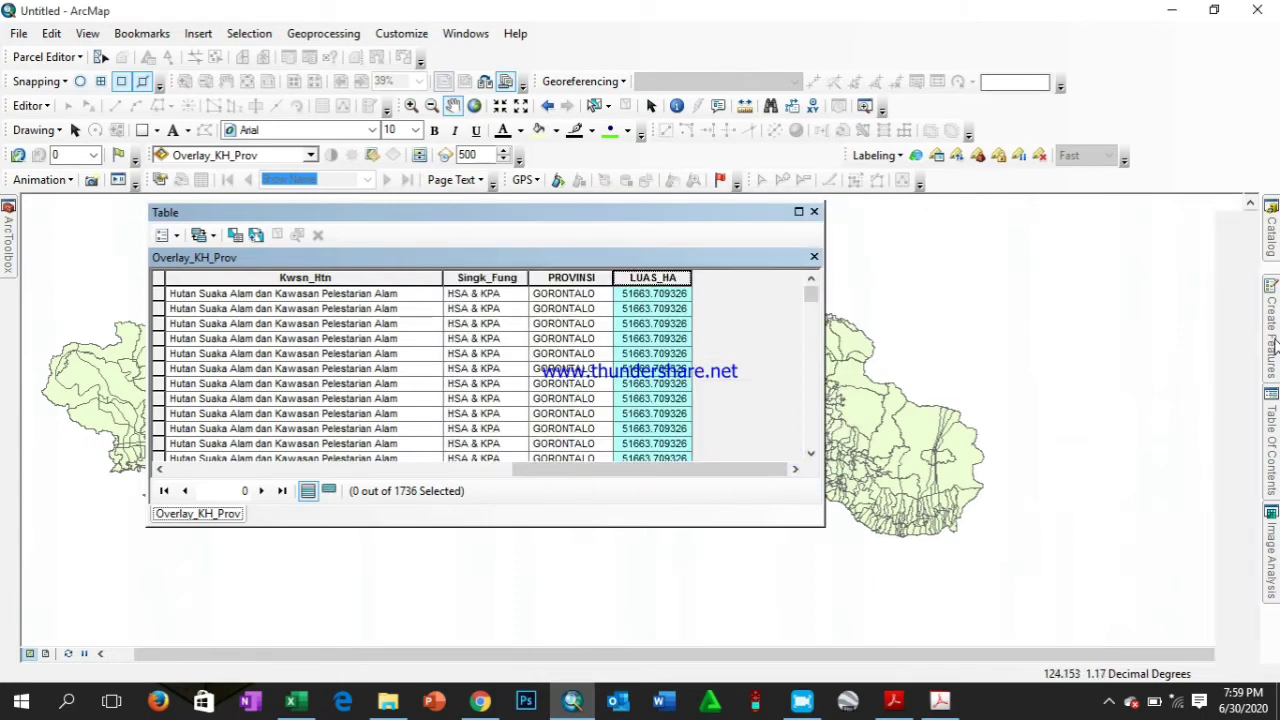
# Open the coordinate system settings in the properties of the Layers data frame
pyautogui.moveTo(1271, 330)
pyautogui.moveTo(1277, 485)
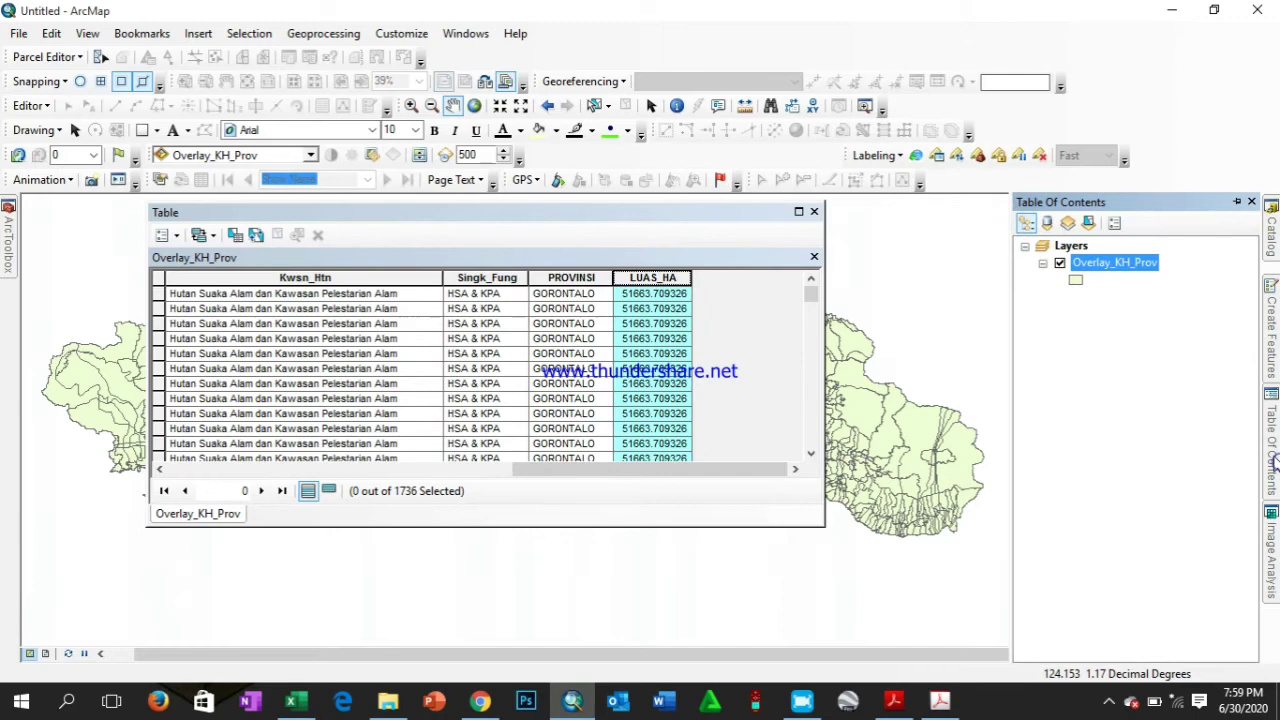
pyautogui.rightClick(1072, 247)
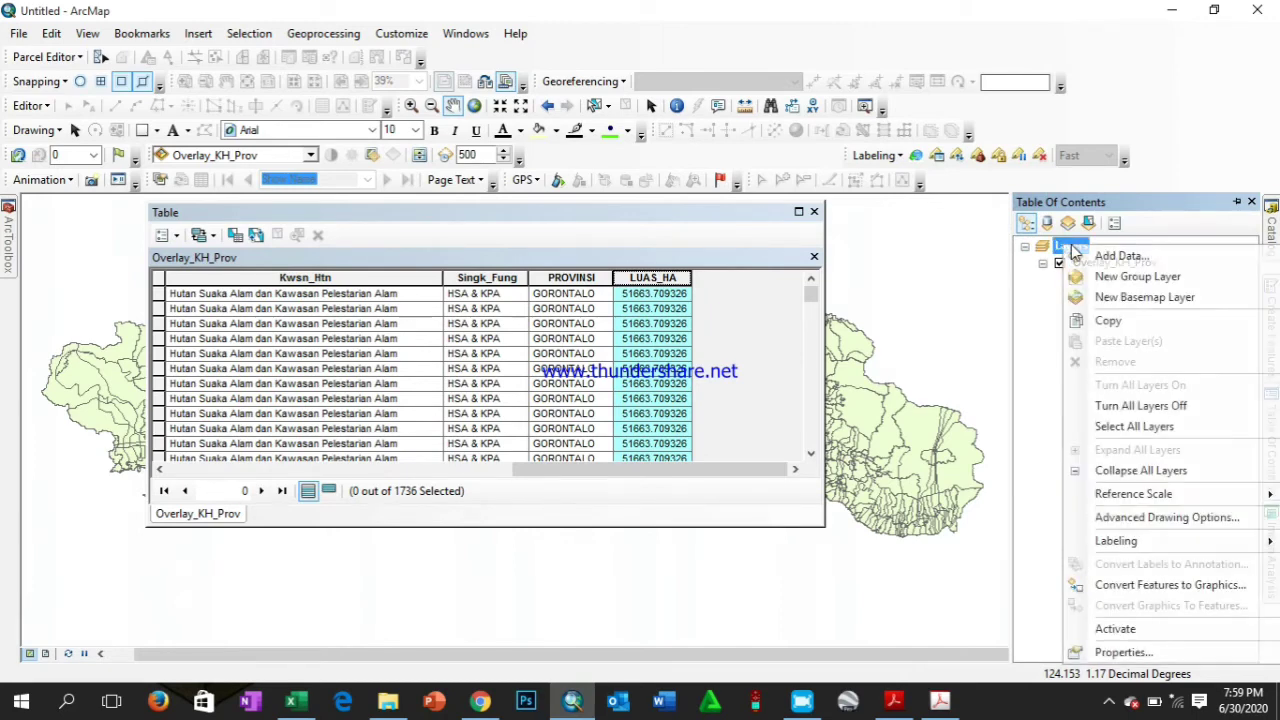
pyautogui.click(1183, 653)
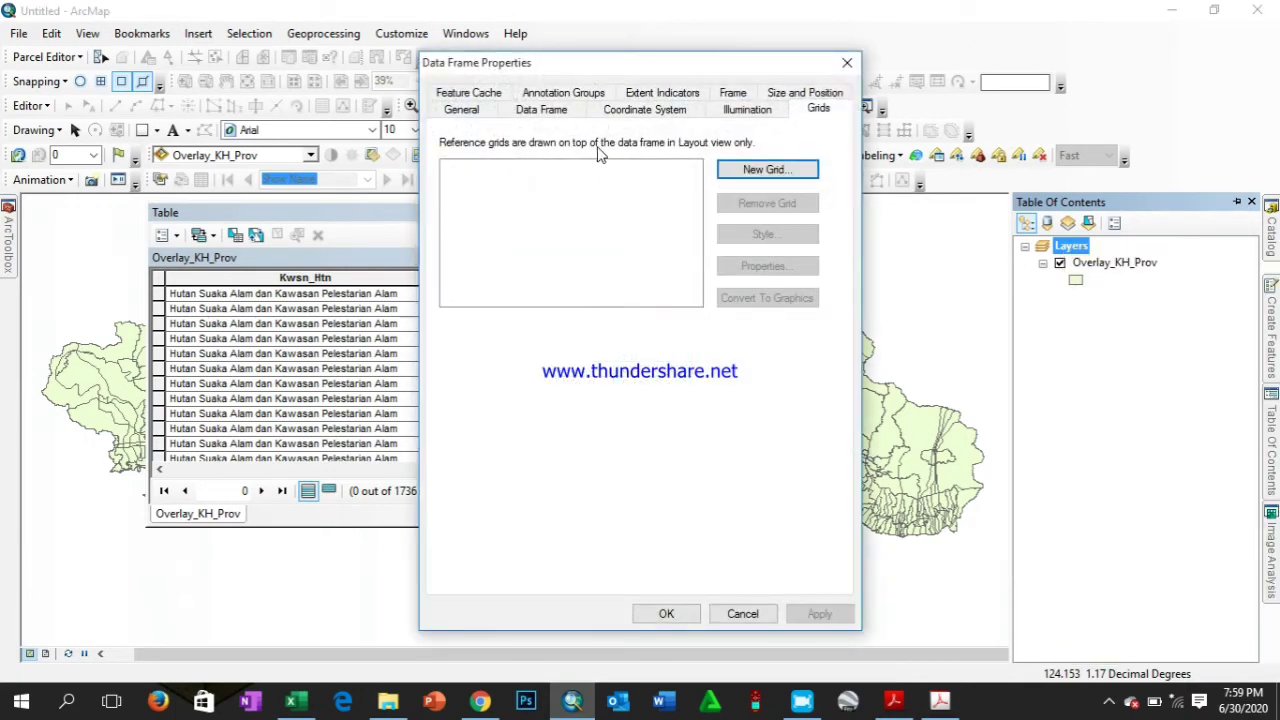
pyautogui.click(640, 109)
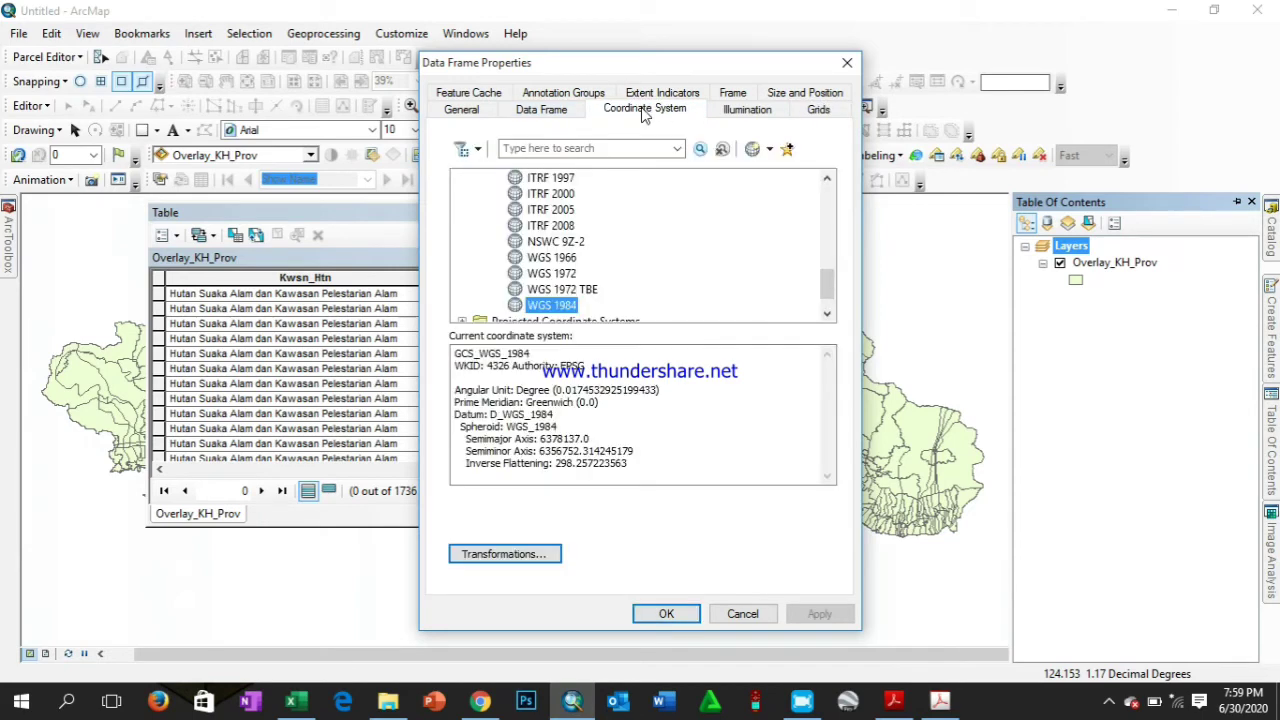
# Examine the World geographic coordinate systems and the coordinate system used by the data frame's layers
pyautogui.scroll(6, 570, 295)
pyautogui.scroll(-4, 570, 295)
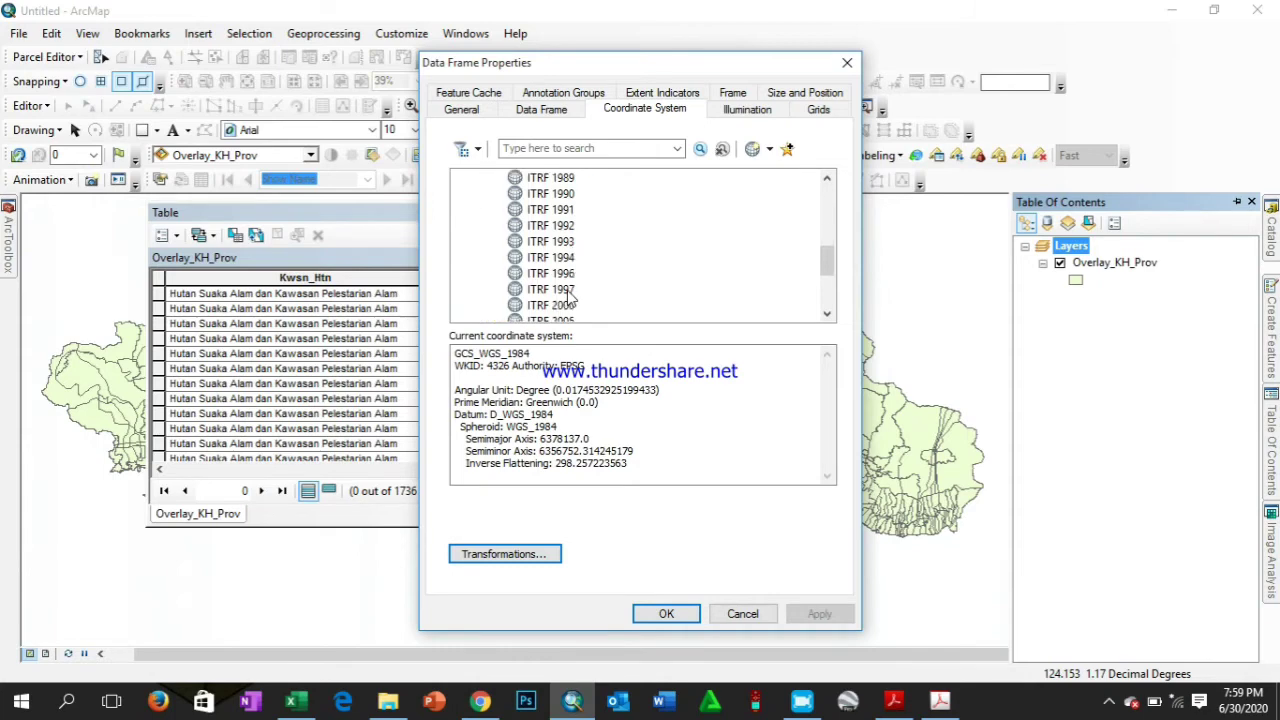
pyautogui.scroll(2, 570, 295)
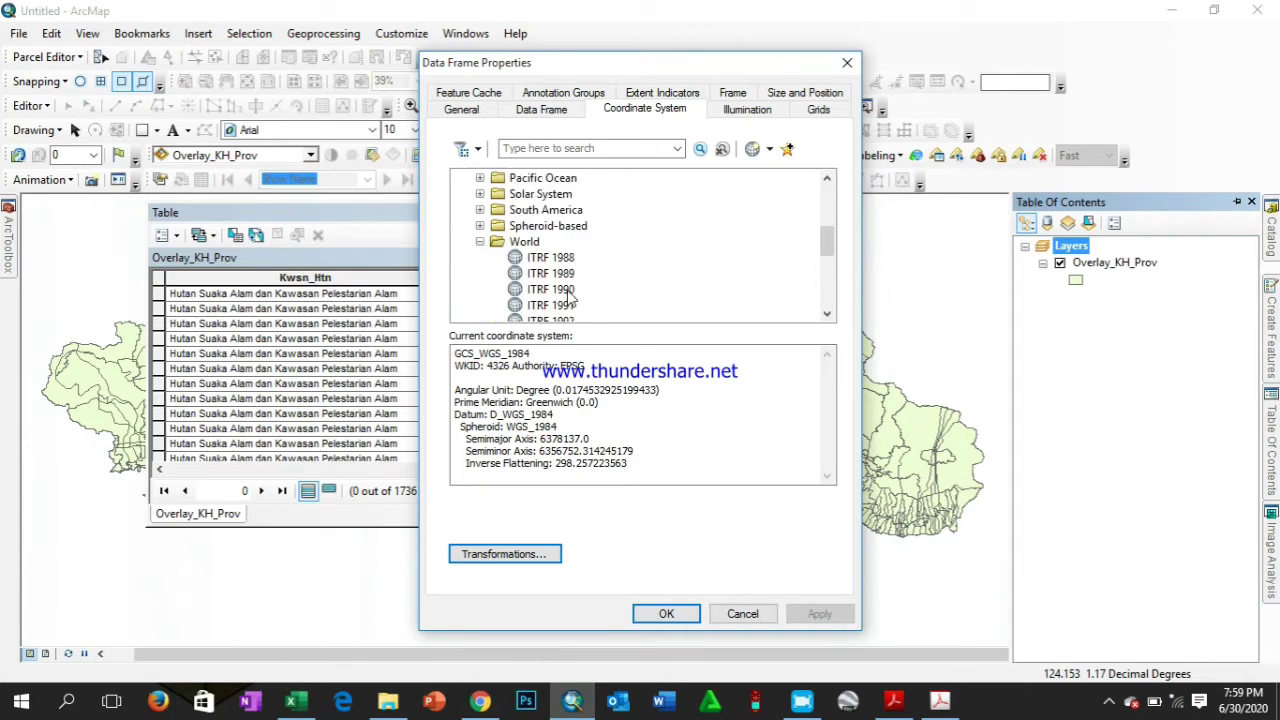
pyautogui.scroll(-2, 572, 295)
pyautogui.scroll(-3, 572, 295)
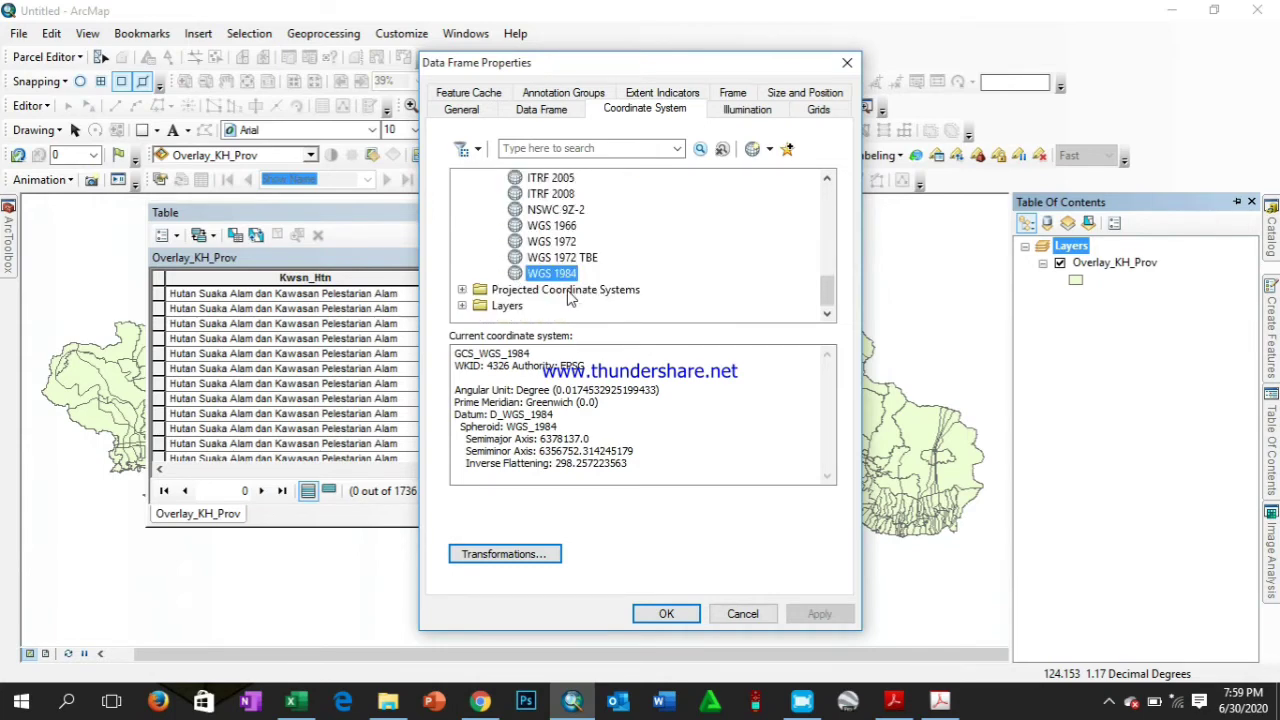
pyautogui.scroll(7, 570, 295)
pyautogui.scroll(2, 572, 292)
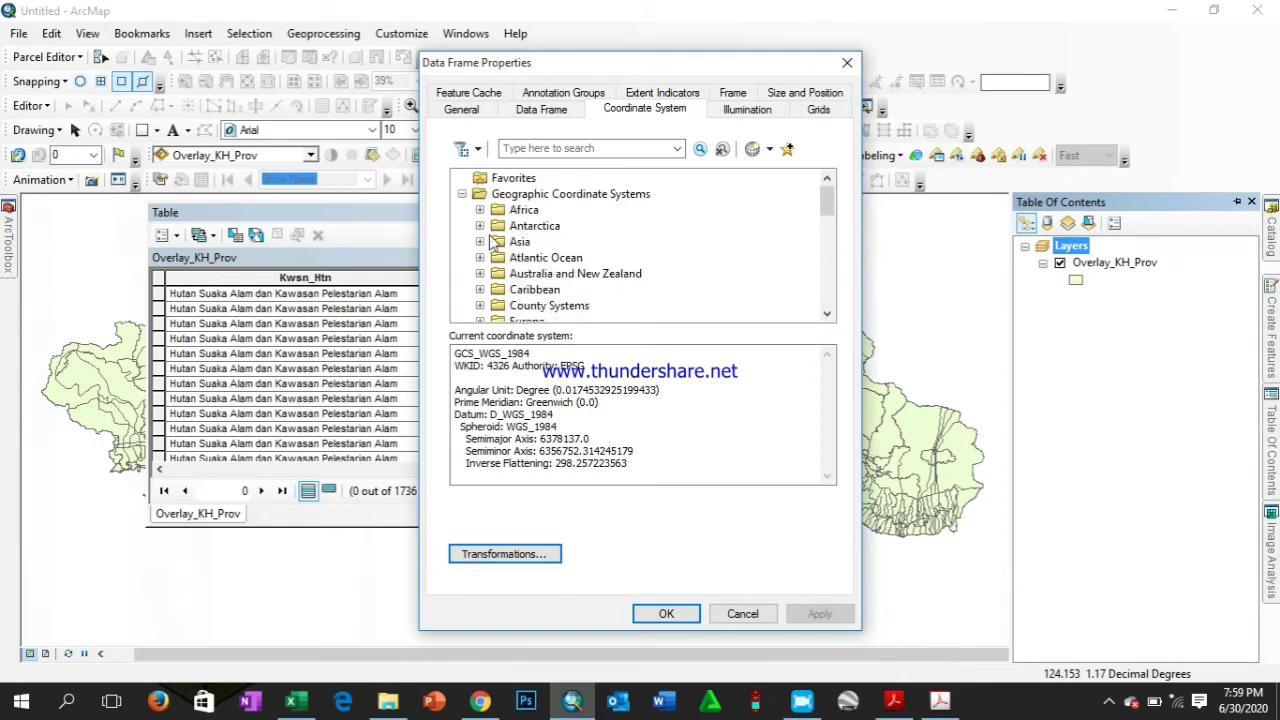
pyautogui.click(463, 195)
pyautogui.doubleClick(510, 226)
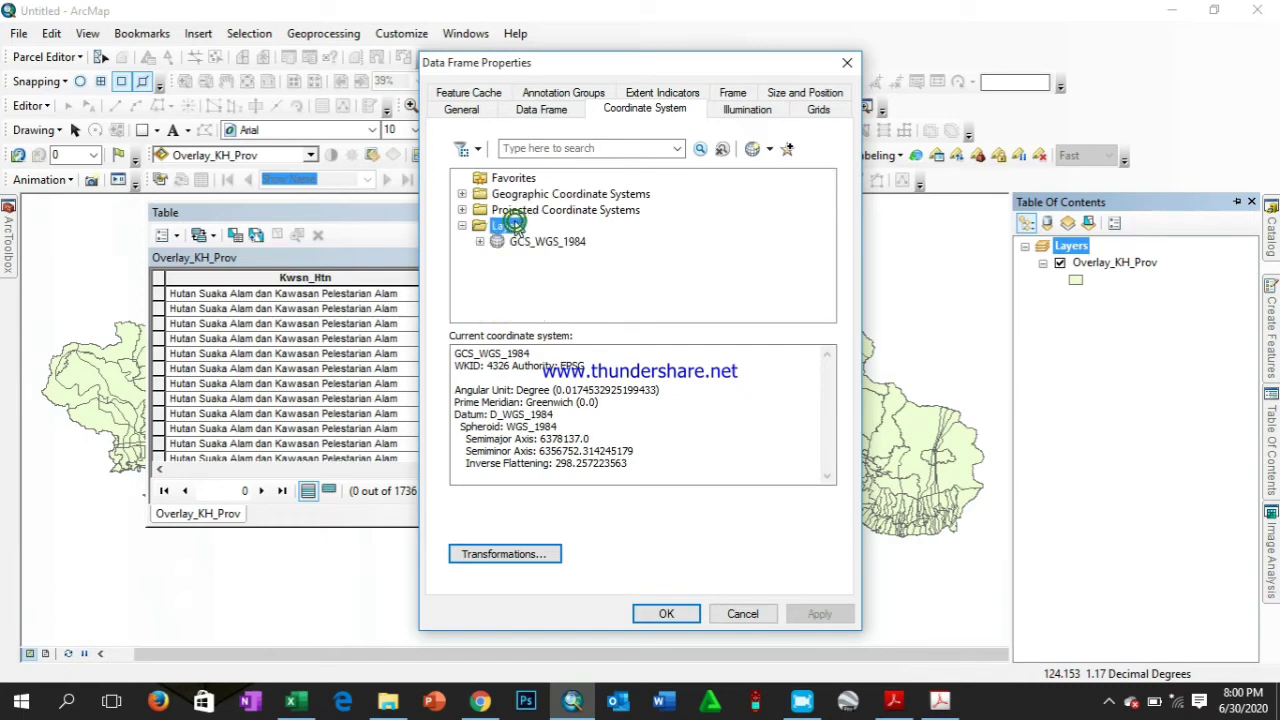
# Examine the categories available under Projected Coordinate Systems, from ARC to World (Sphere-based)
pyautogui.click(462, 226)
pyautogui.doubleClick(515, 210)
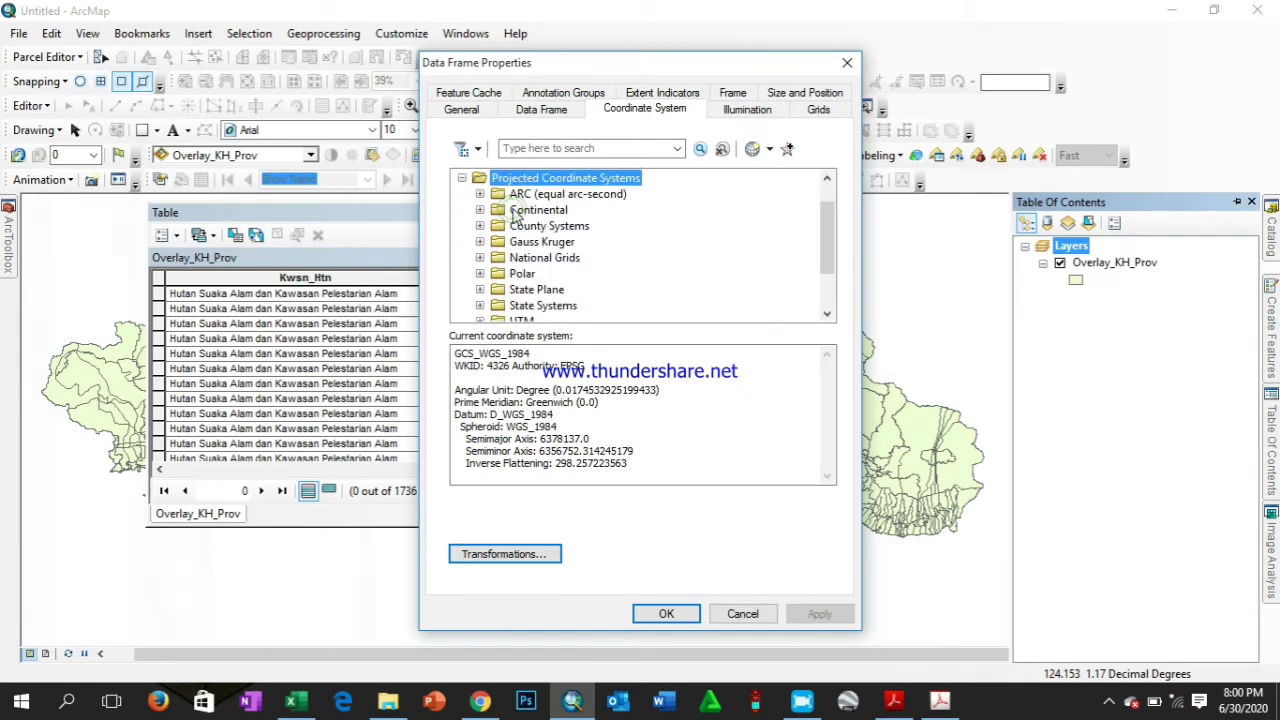
pyautogui.click(462, 178)
pyautogui.doubleClick(527, 210)
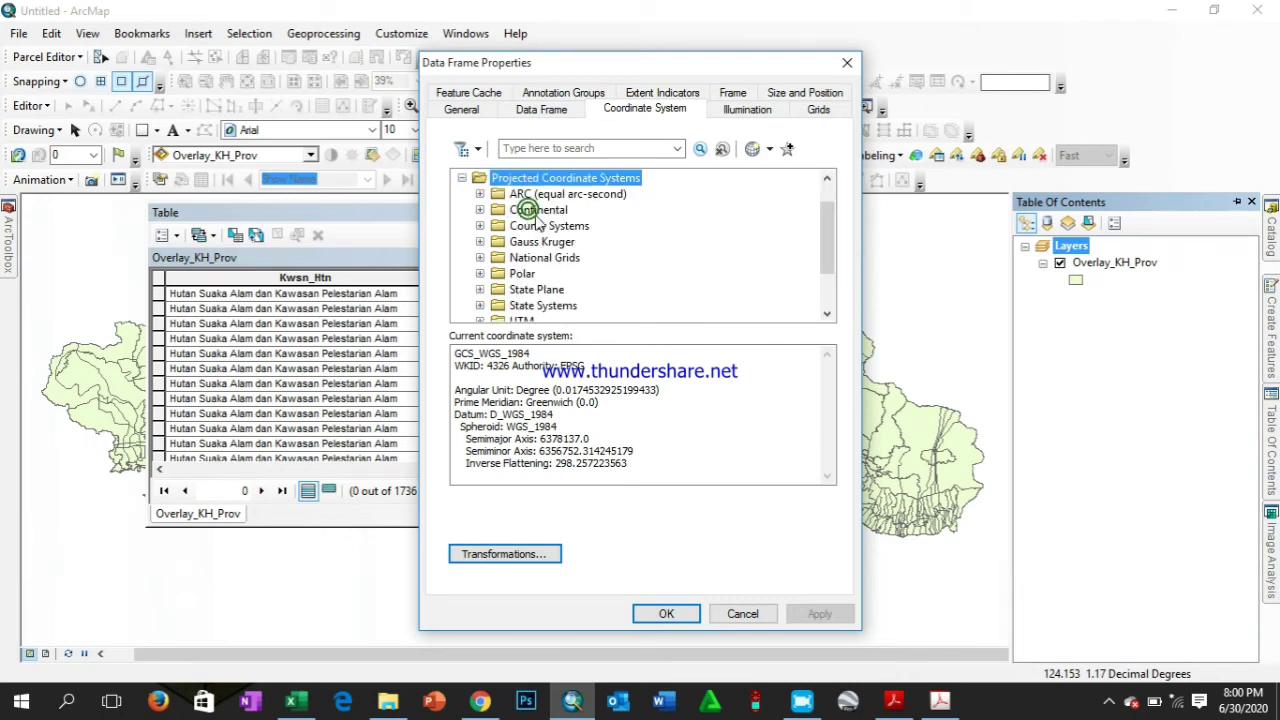
pyautogui.scroll(1, 565, 244)
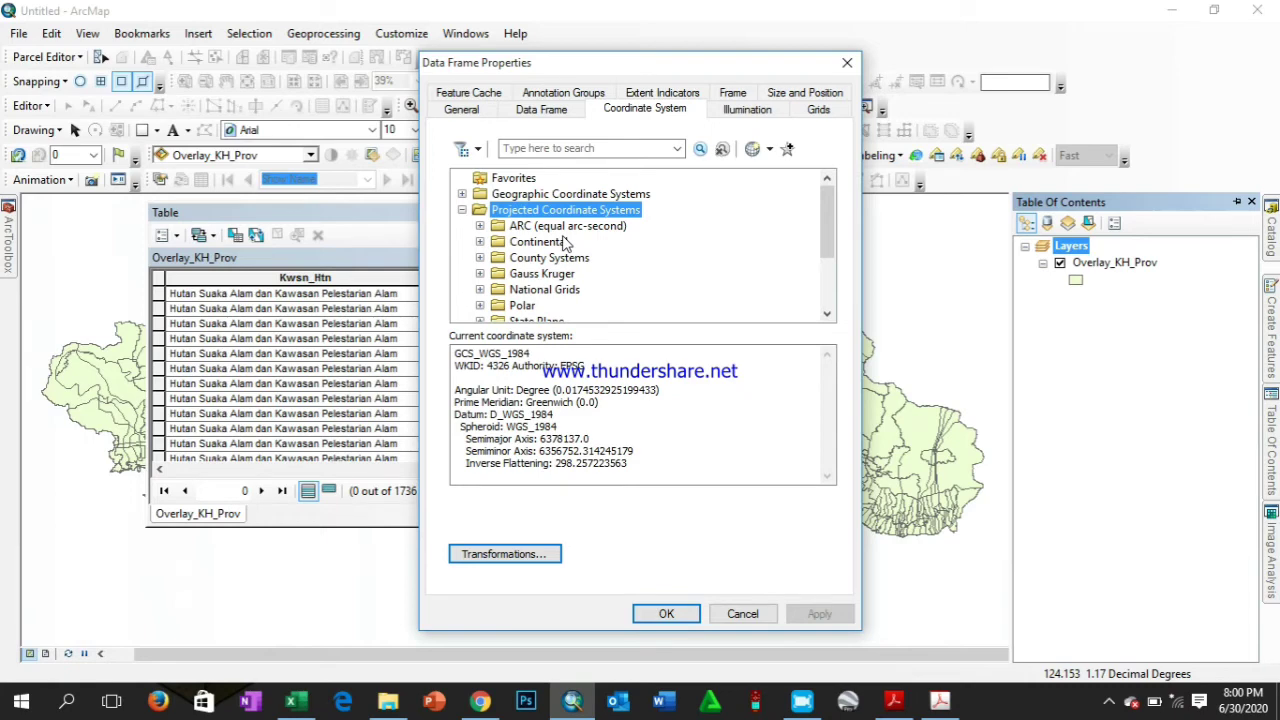
pyautogui.scroll(-2, 565, 243)
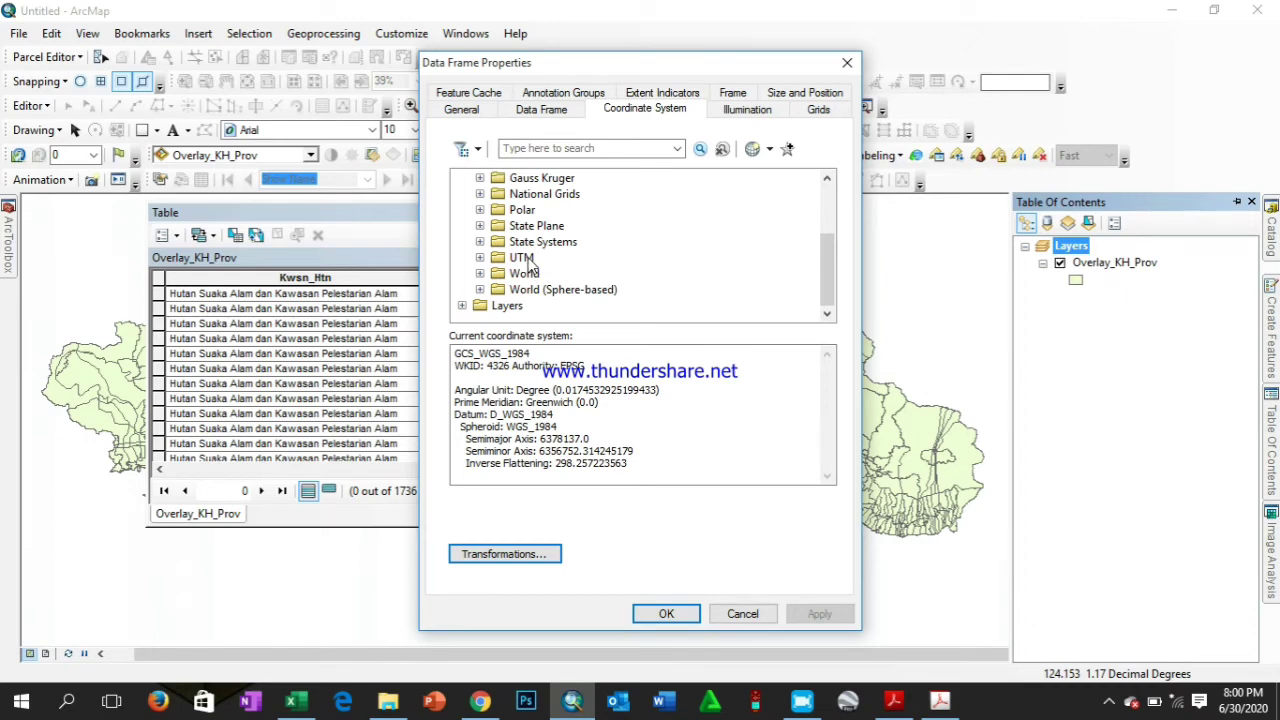
pyautogui.scroll(2, 531, 263)
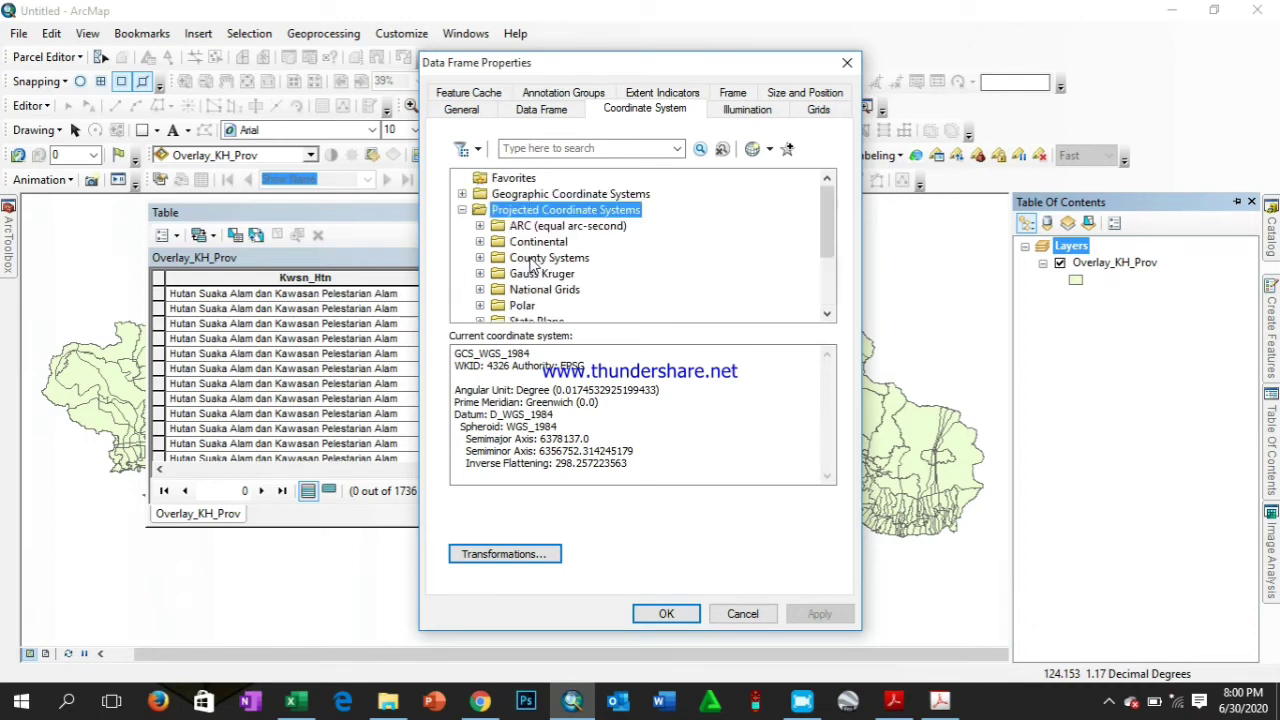
pyautogui.scroll(-2, 533, 263)
pyautogui.scroll(2, 531, 263)
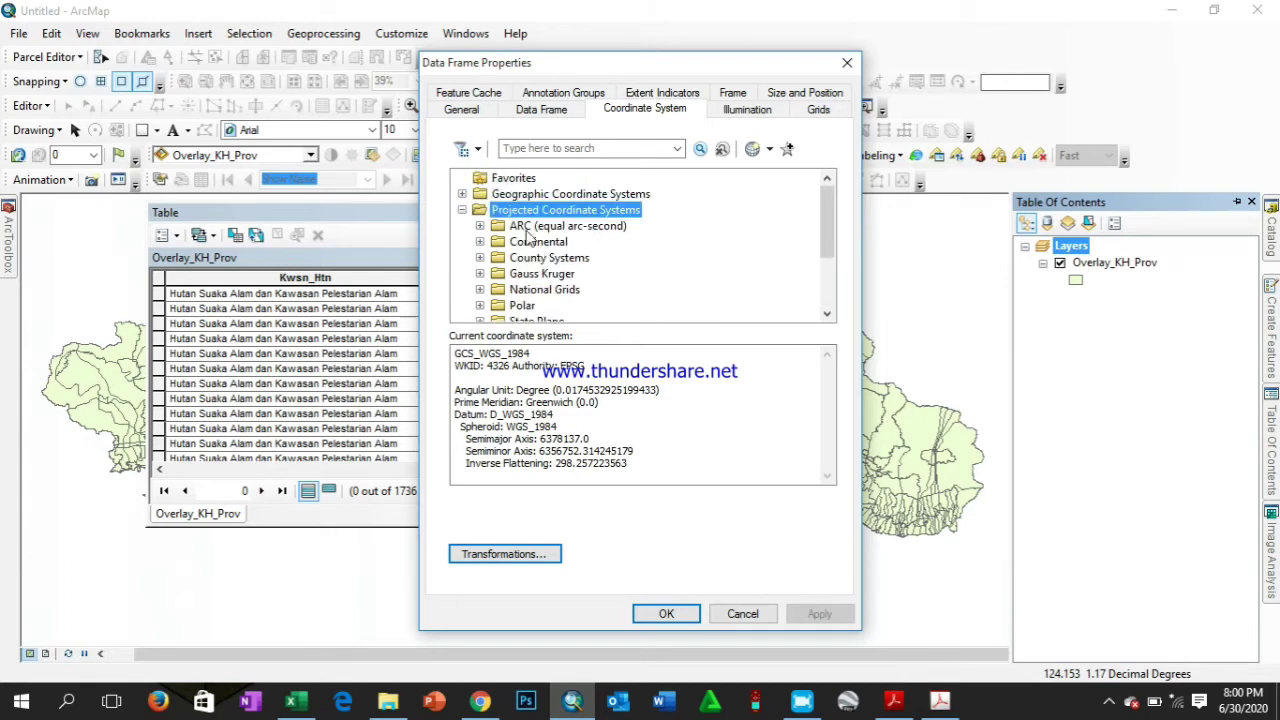
pyautogui.click(462, 210)
pyautogui.doubleClick(565, 210)
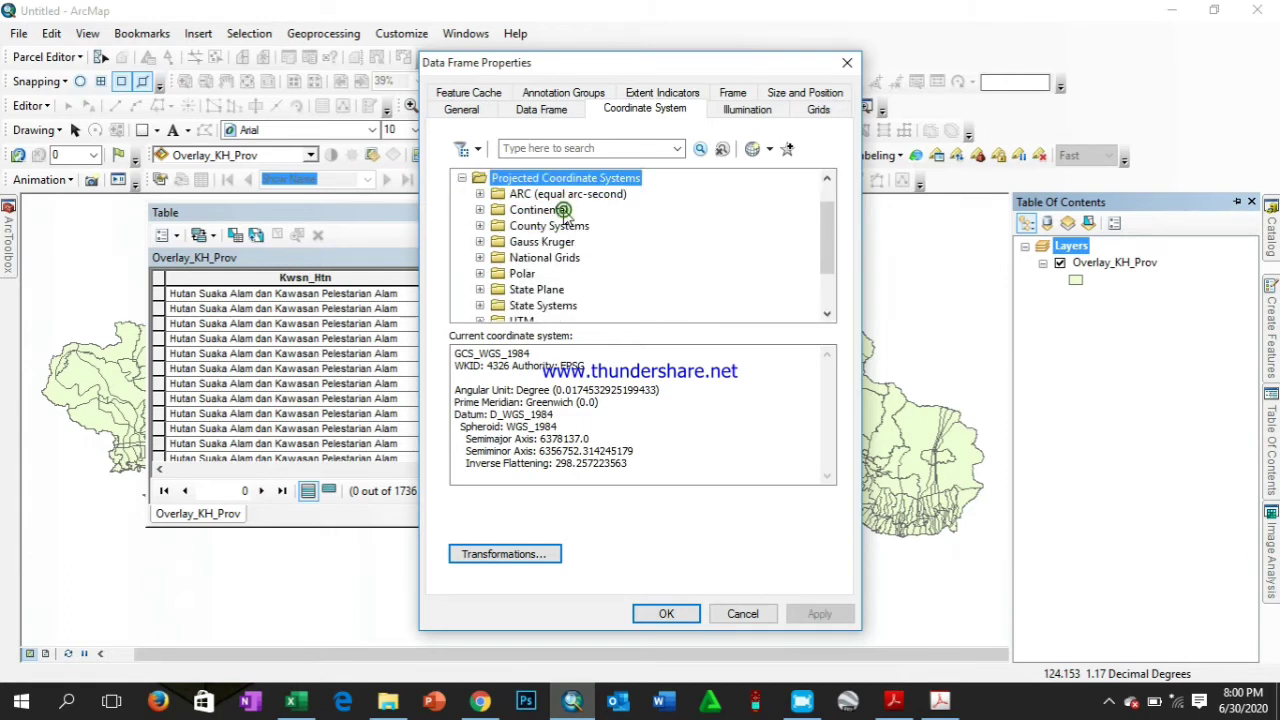
# Set the data frame's projected coordinate system to WGS 1984 UTM Zone 51N, from the UTM WGS 1984 Northern Hemisphere group
pyautogui.scroll(-2, 565, 270)
pyautogui.scroll(-2, 525, 280)
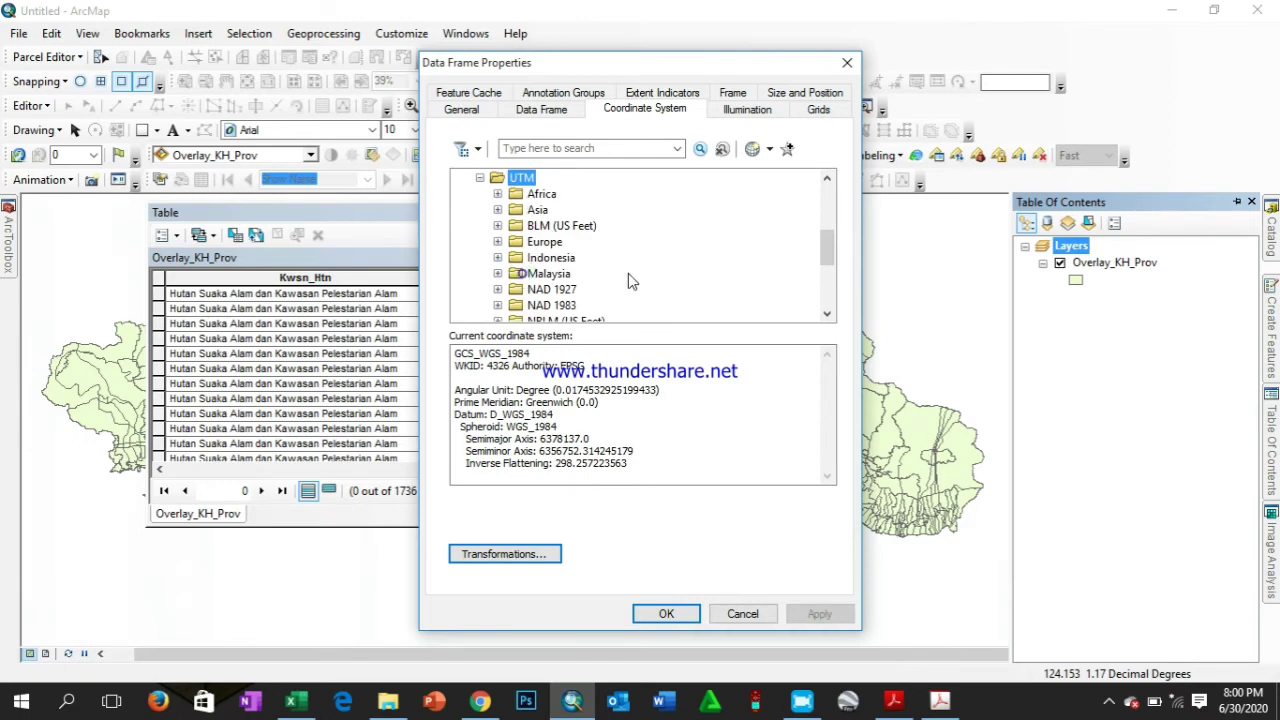
pyautogui.scroll(-3, 630, 278)
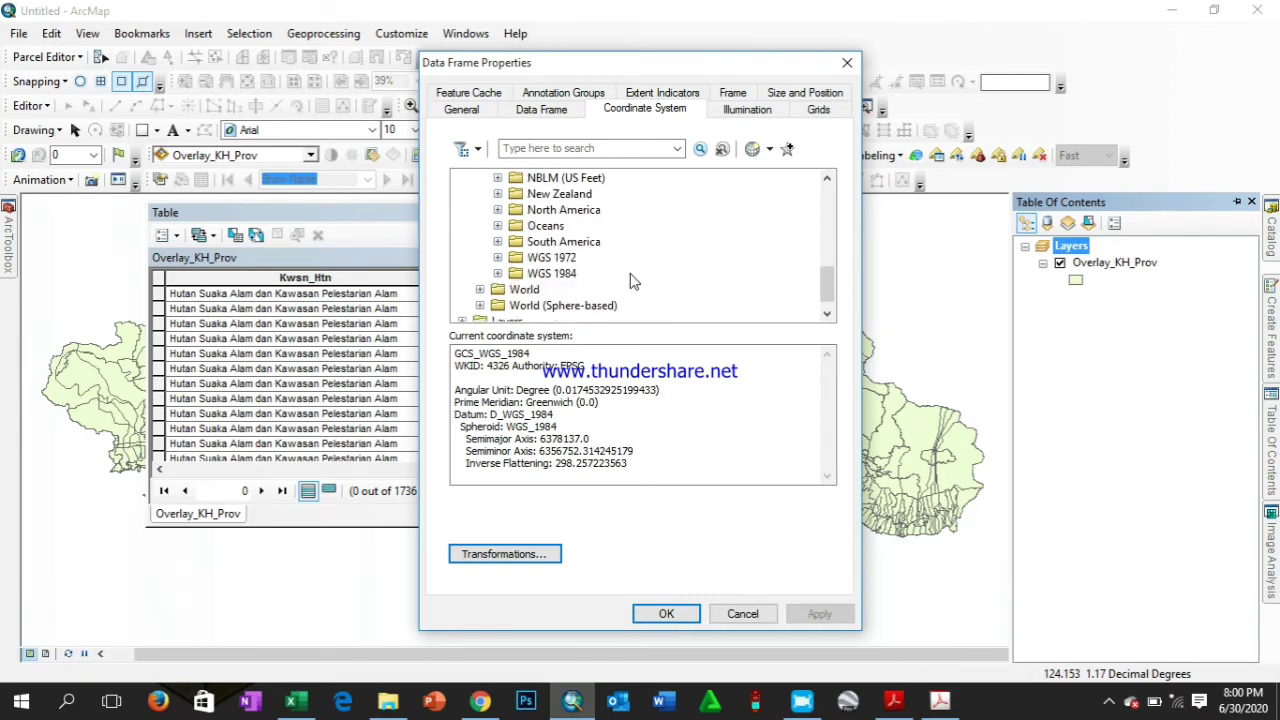
pyautogui.doubleClick(553, 273)
pyautogui.scroll(-1, 660, 275)
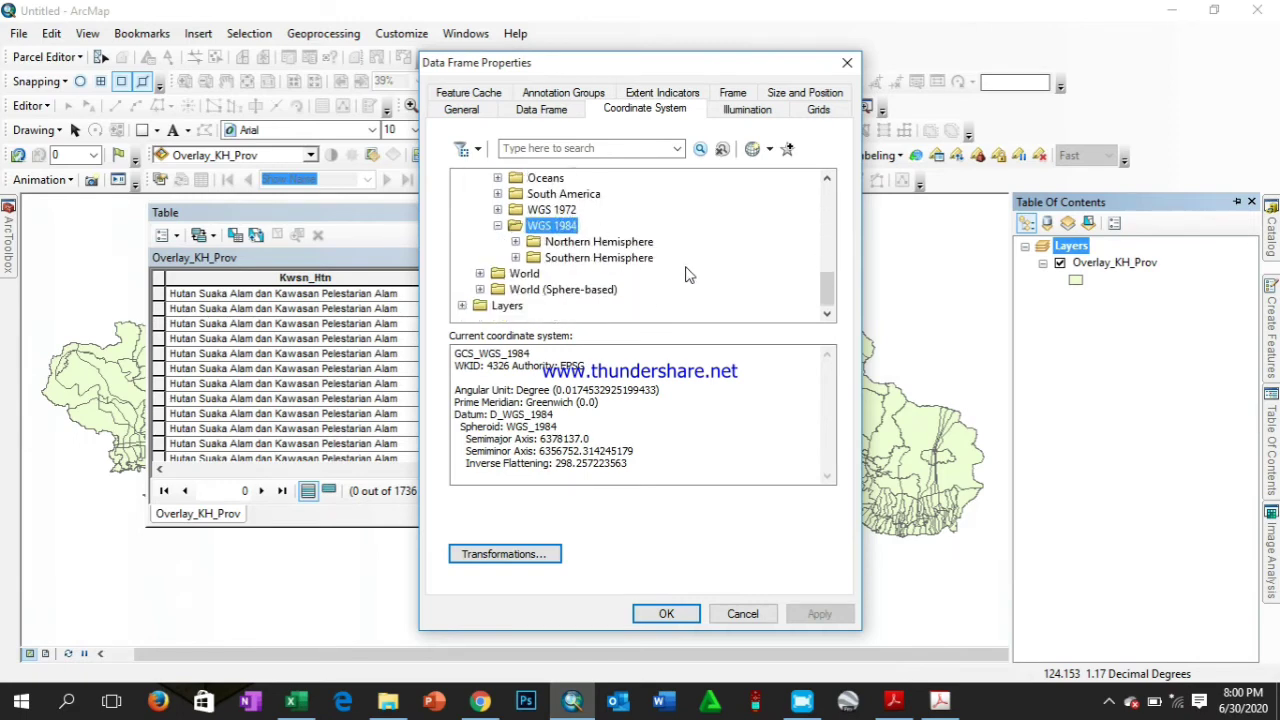
pyautogui.doubleClick(588, 250)
pyautogui.scroll(-10, 660, 245)
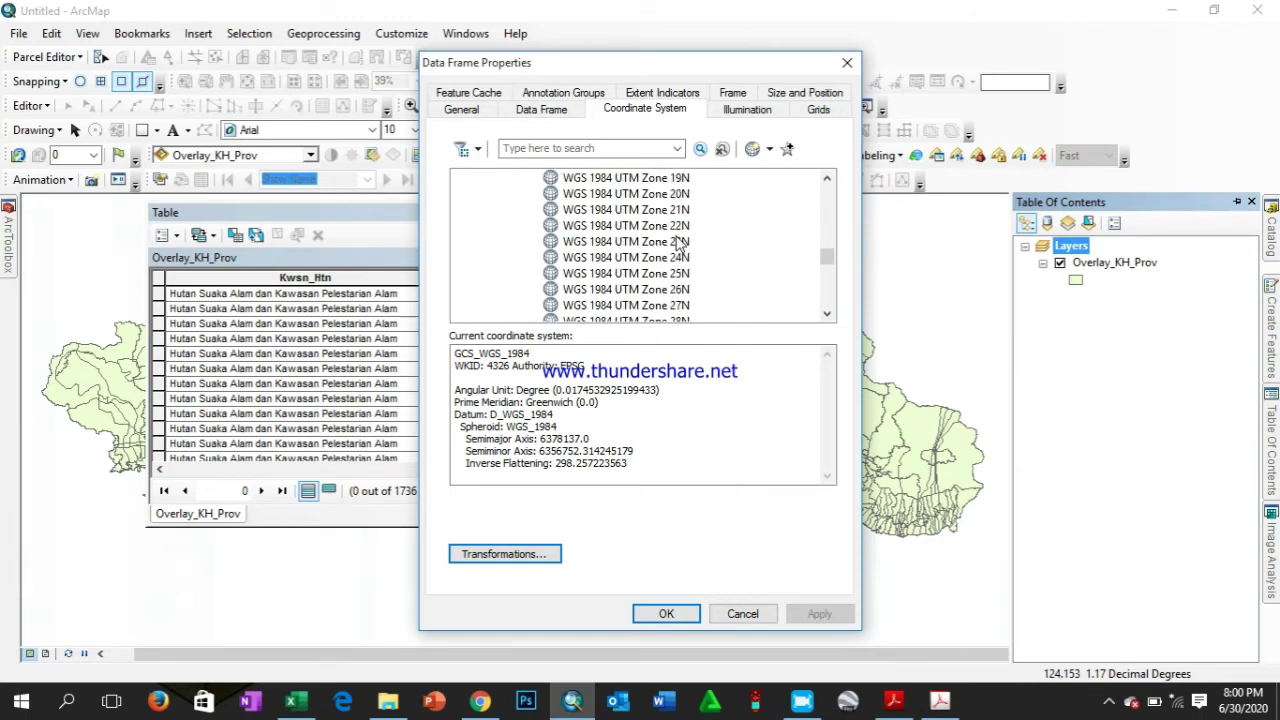
pyautogui.scroll(-5, 729, 251)
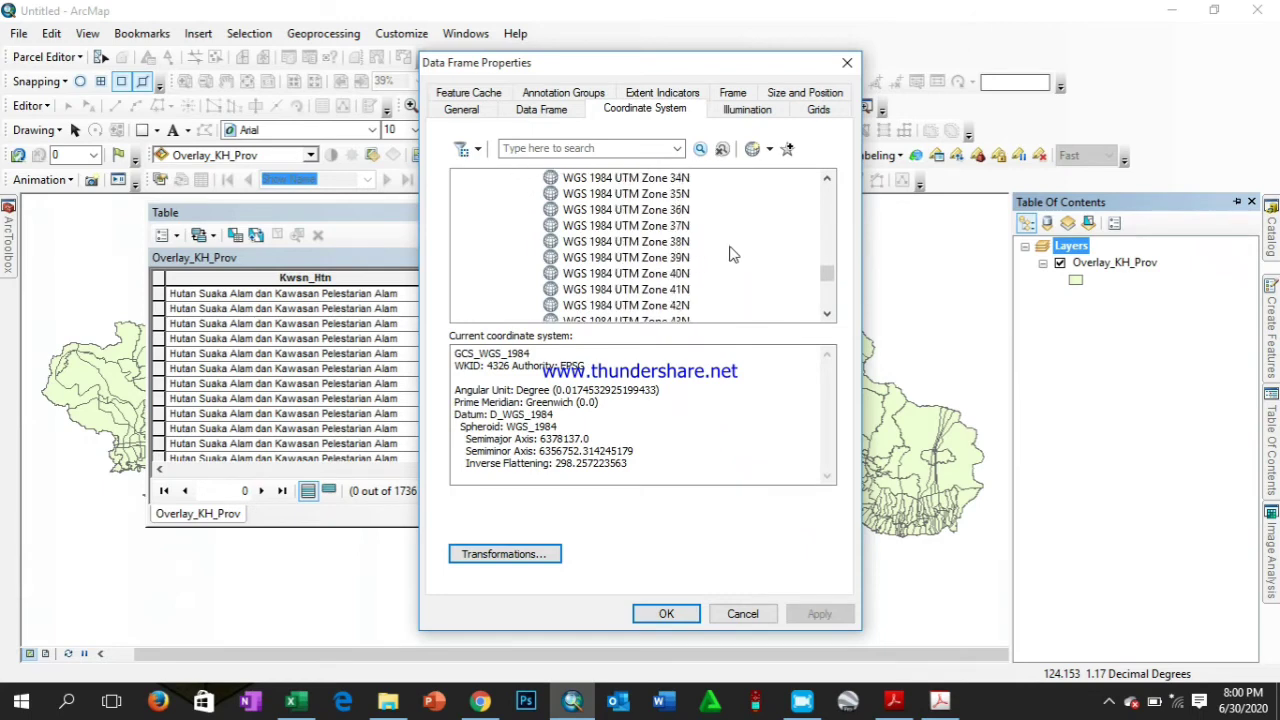
pyautogui.scroll(-3, 729, 254)
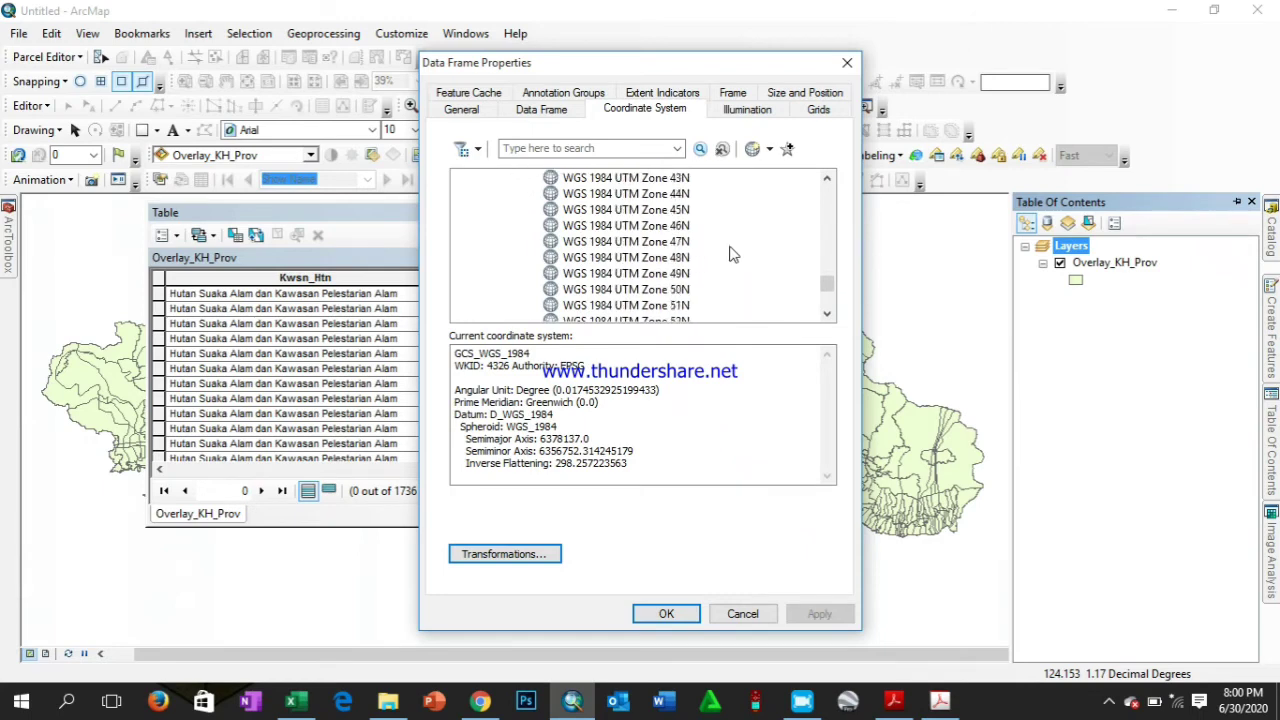
pyautogui.scroll(-2, 733, 255)
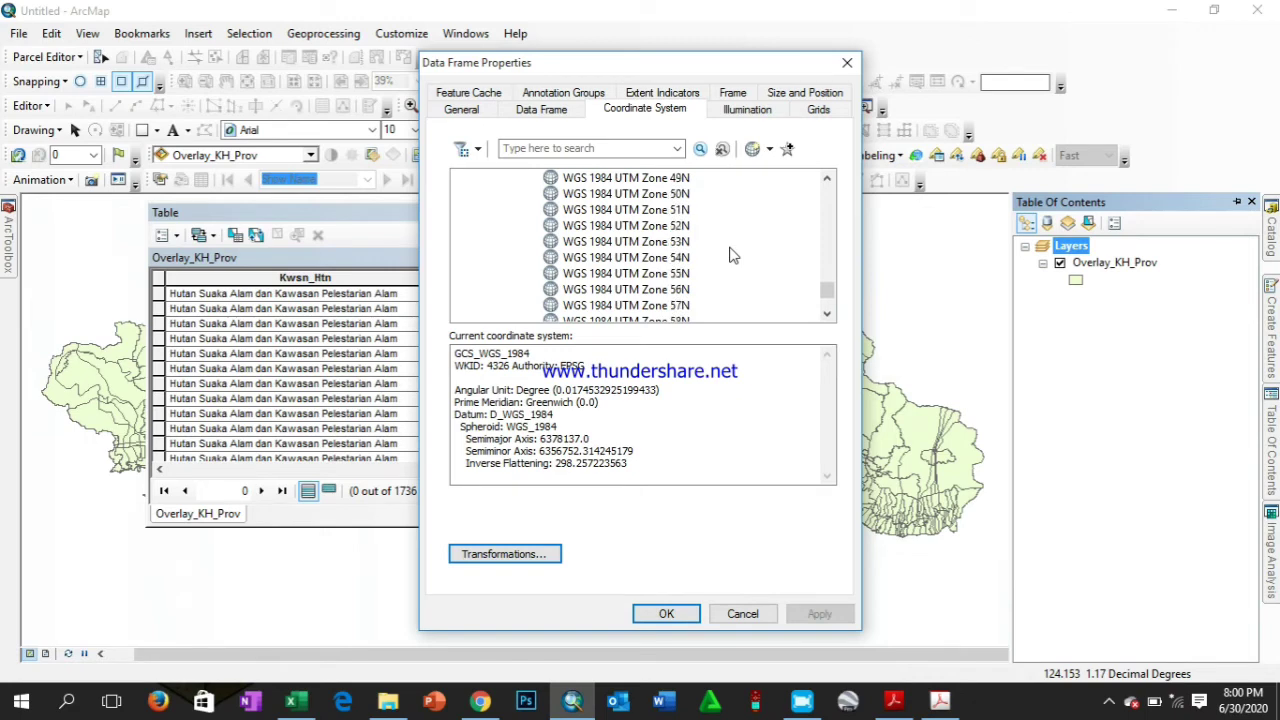
pyautogui.click(680, 210)
pyautogui.moveTo(717, 69); pyautogui.dragTo(759, 69)
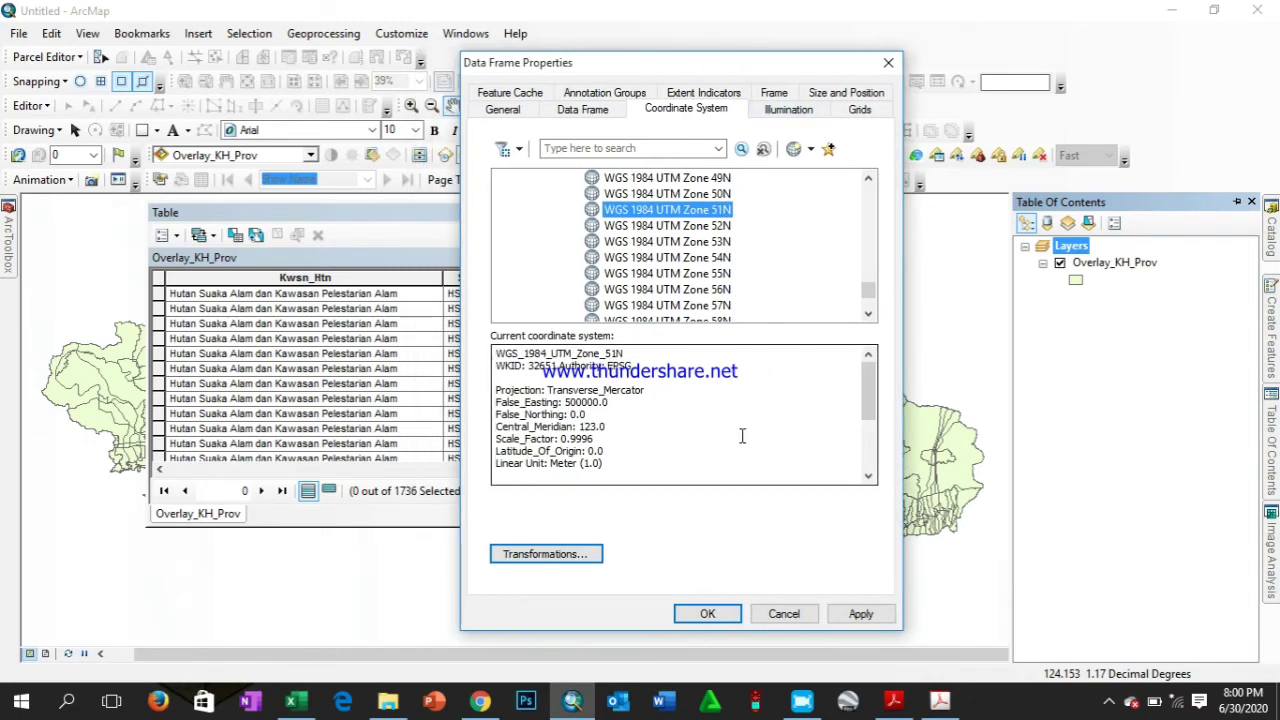
pyautogui.click(722, 613)
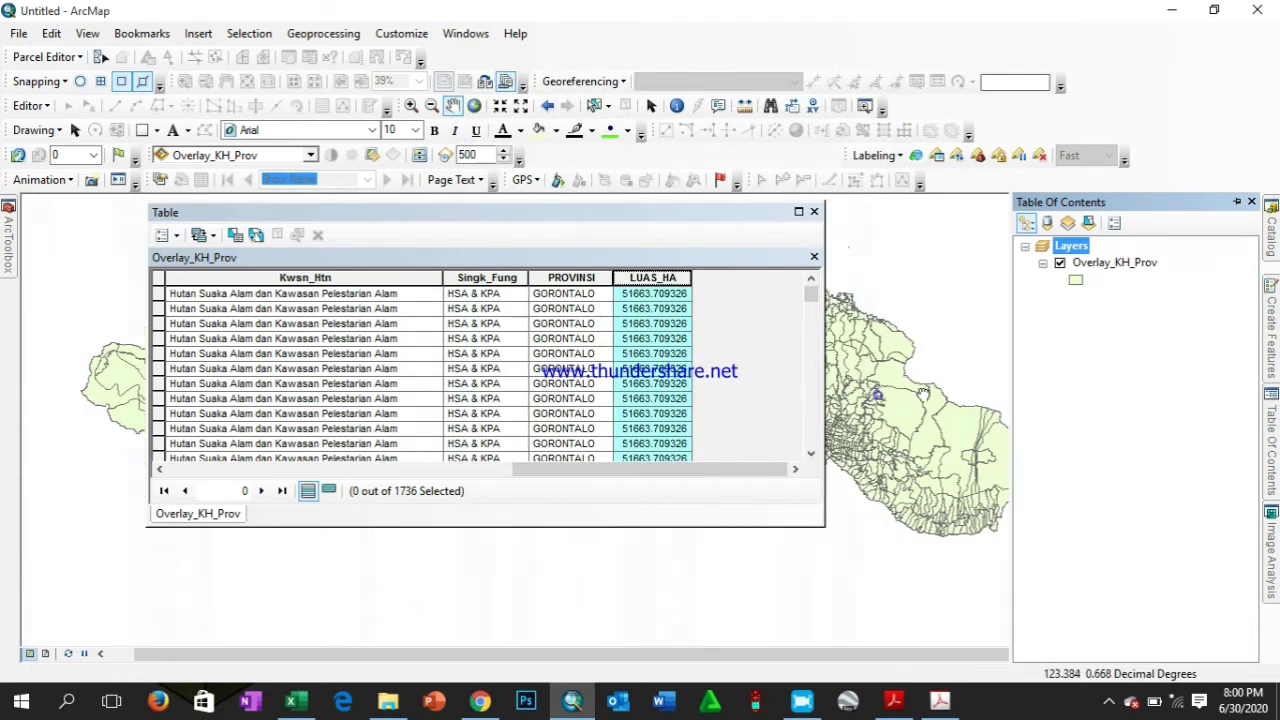
pyautogui.moveTo(968, 358); pyautogui.dragTo(904, 357)
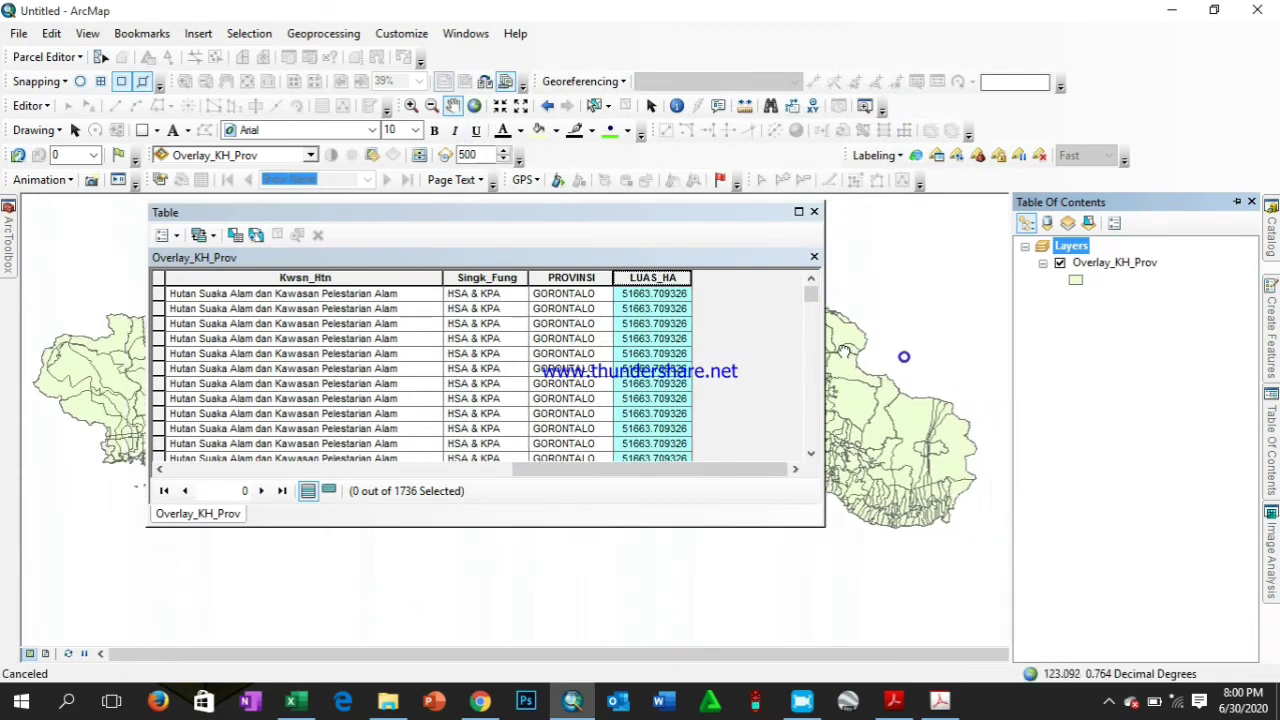
# Calculate the LUAS_HA field as area in hectares, using the data frame's WGS 1984 UTM Zone 51N coordinate system
pyautogui.rightClick(658, 287)
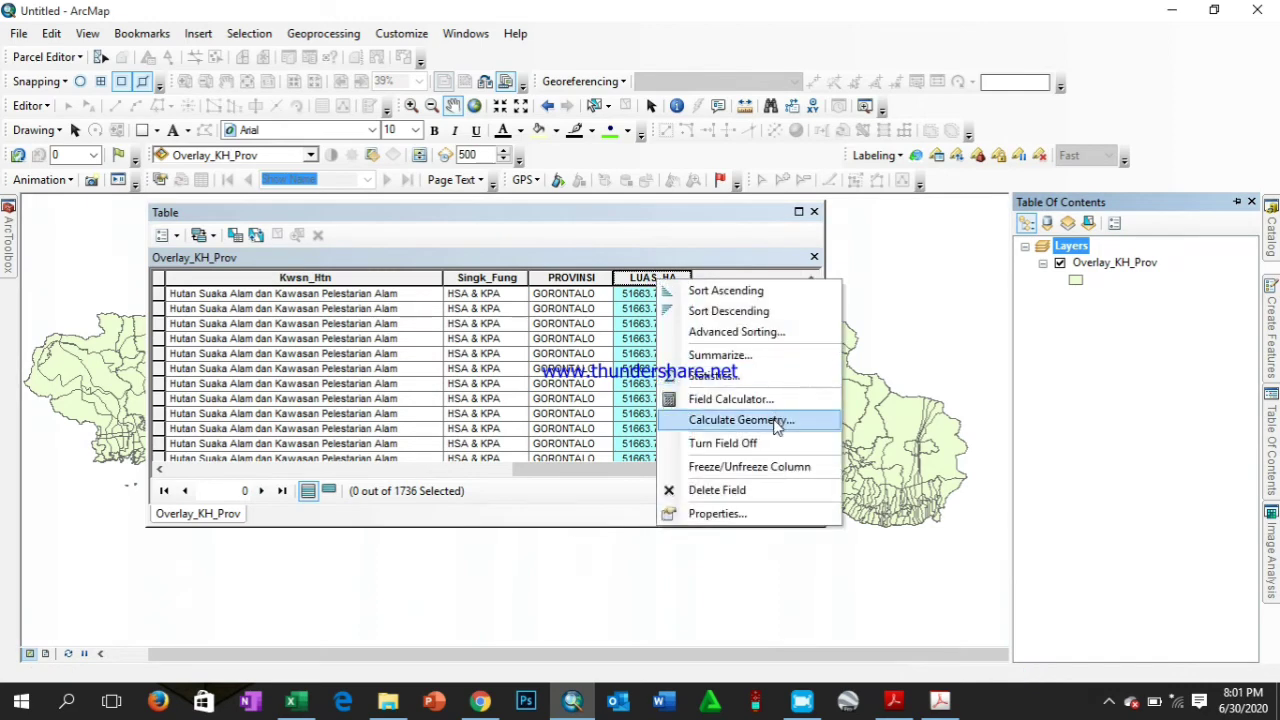
pyautogui.click(773, 423)
pyautogui.click(610, 390)
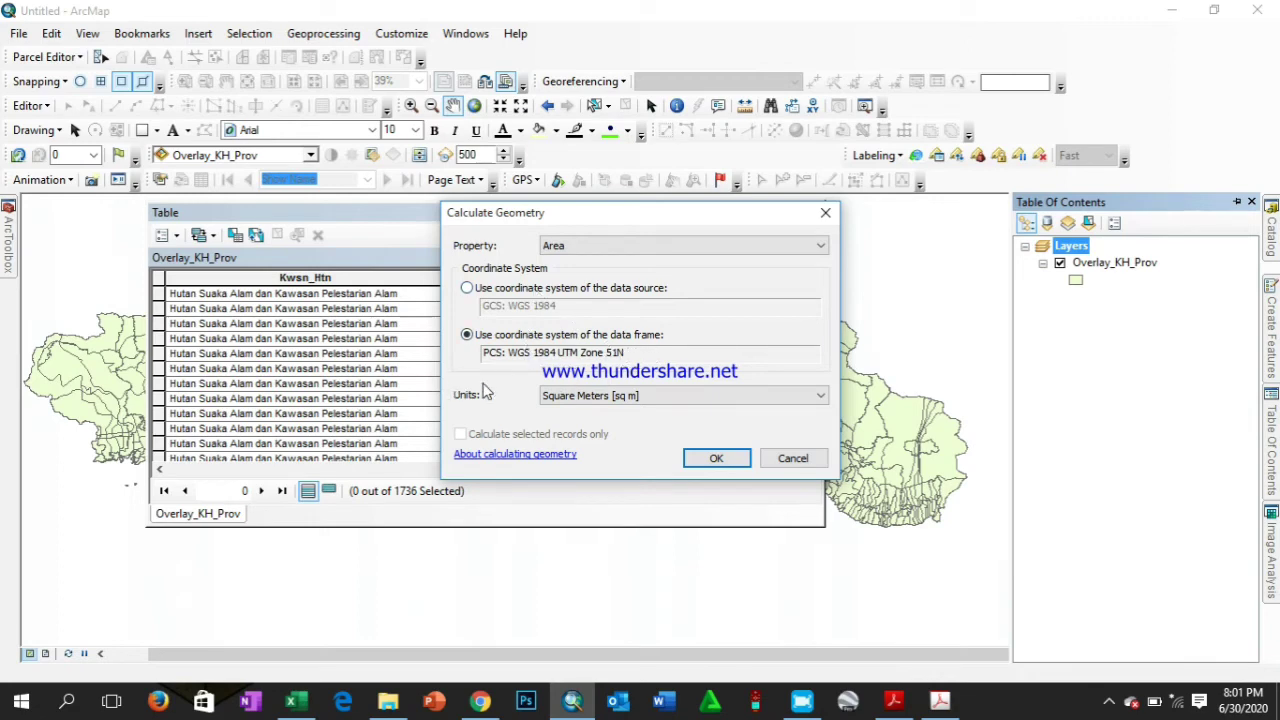
pyautogui.click(639, 394)
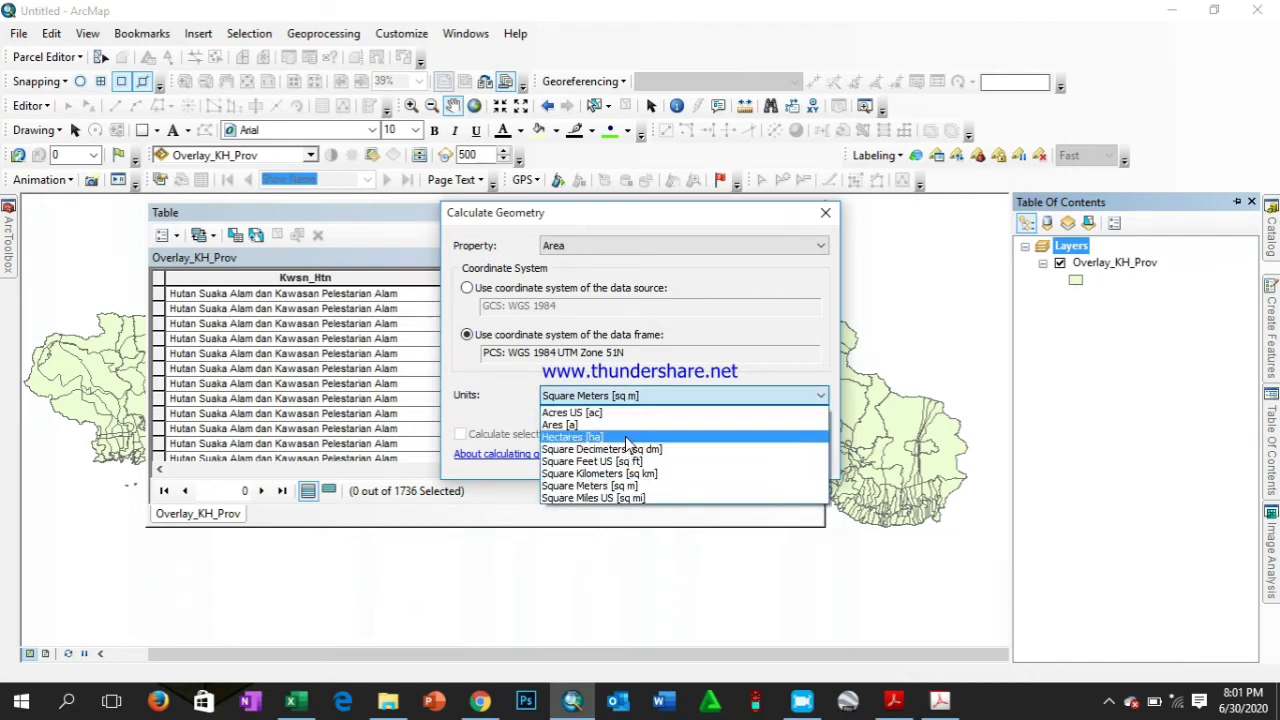
pyautogui.click(630, 436)
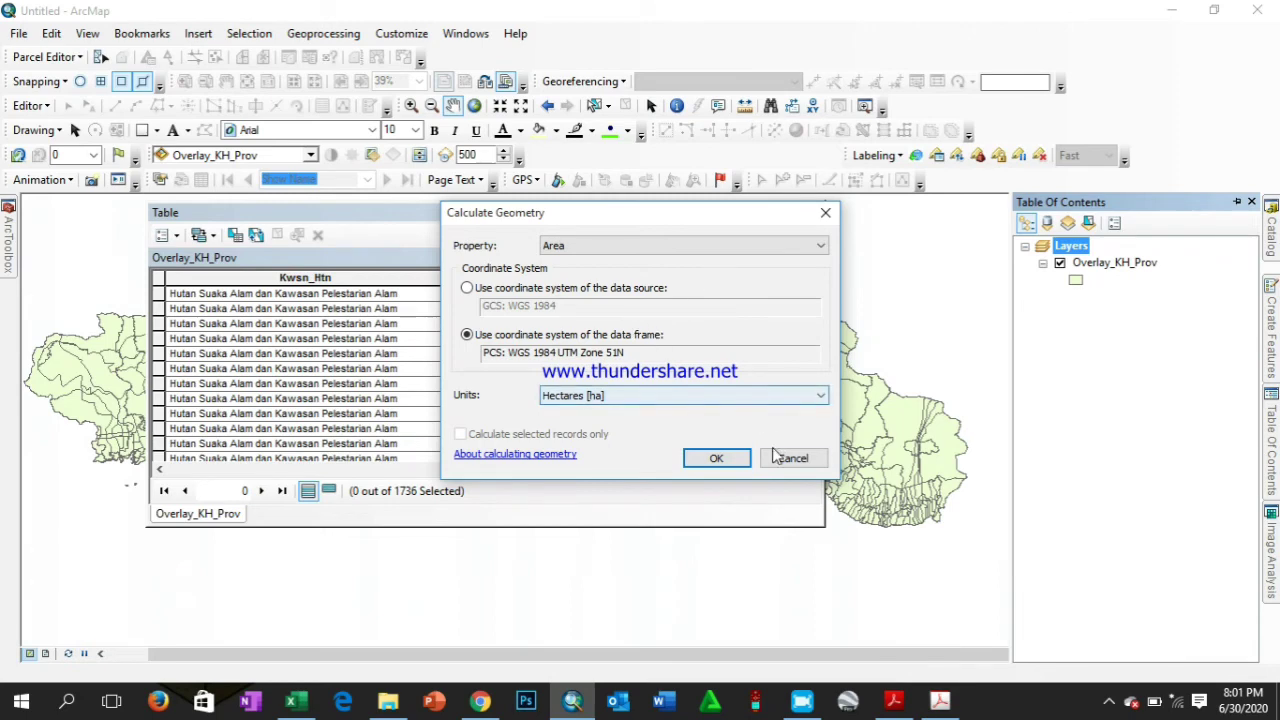
pyautogui.click(736, 460)
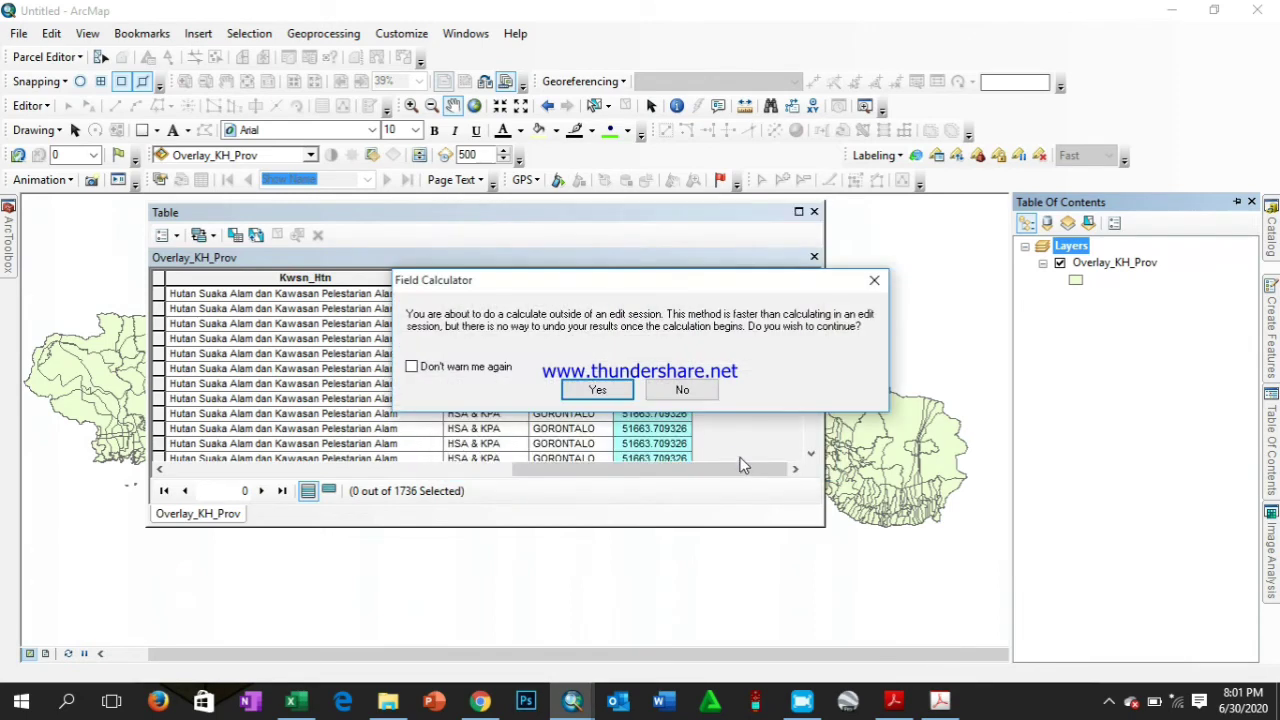
pyautogui.press('Return')
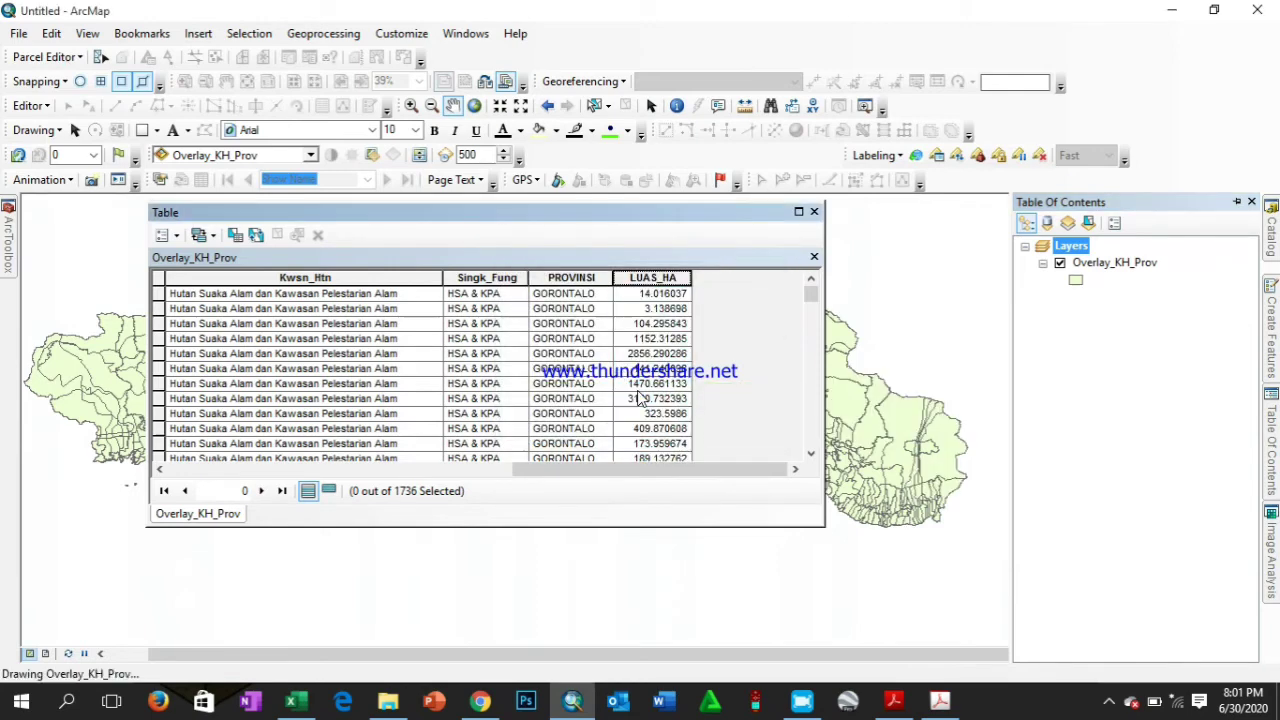
# Review the recalculated LUAS_HA values in the Overlay_KH_Prov attribute table
pyautogui.scroll(-2, 668, 392)
pyautogui.scroll(2, 668, 392)
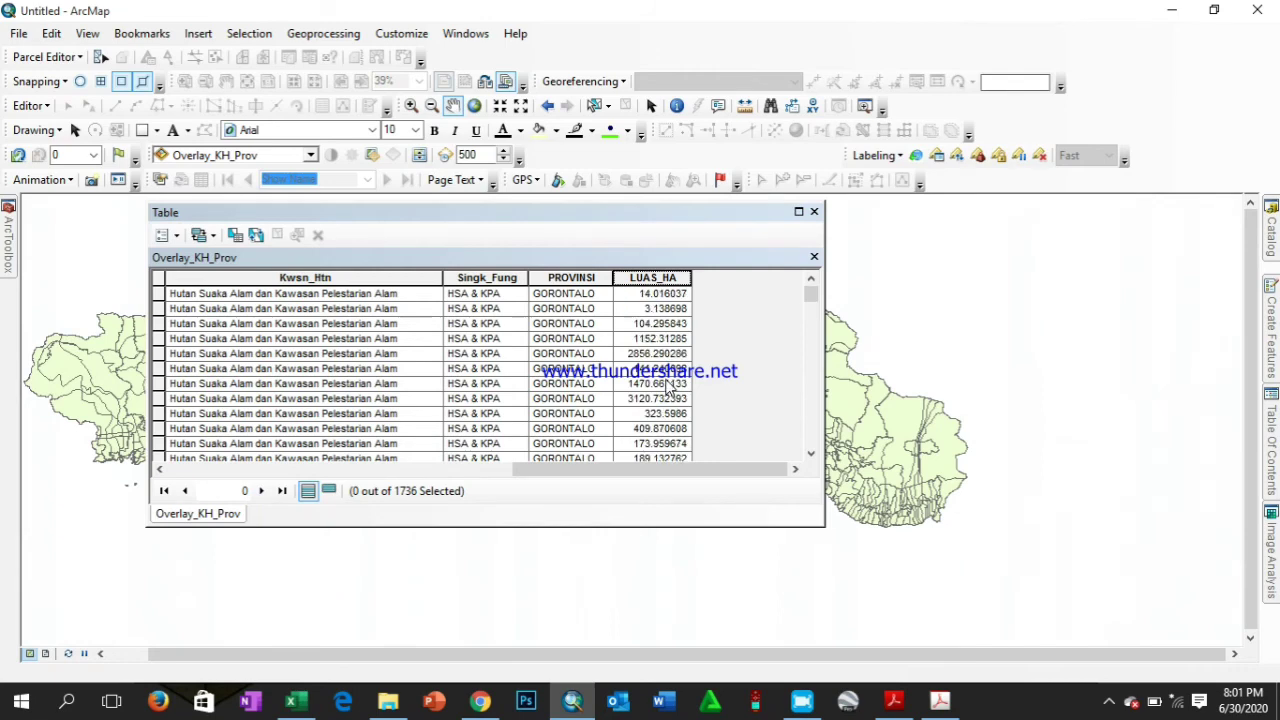
pyautogui.scroll(-1, 668, 392)
pyautogui.scroll(1, 668, 392)
pyautogui.moveTo(812, 300); pyautogui.dragTo(815, 263)
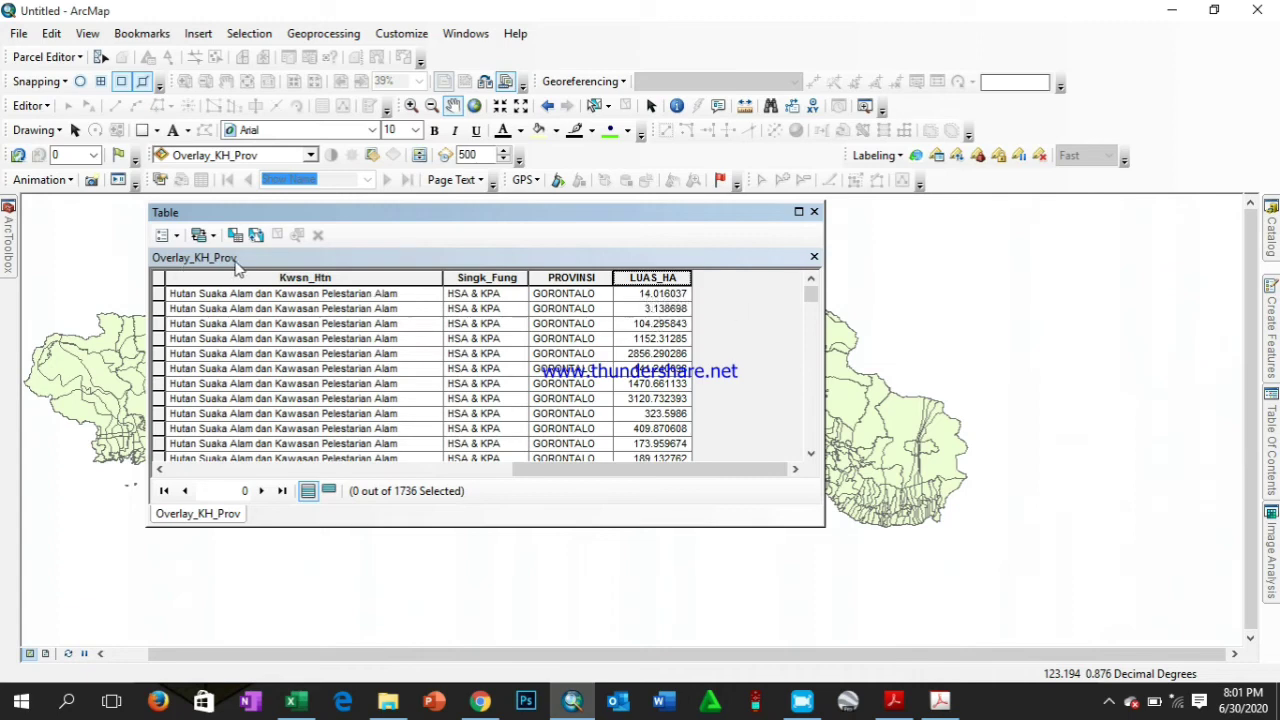
pyautogui.moveTo(551, 467); pyautogui.dragTo(640, 480)
# Open the field properties of the LUAS_HA column in the Overlay_KH_Prov attribute table
pyautogui.rightClick(655, 278)
pyautogui.click(653, 280)
pyautogui.rightClick(647, 281)
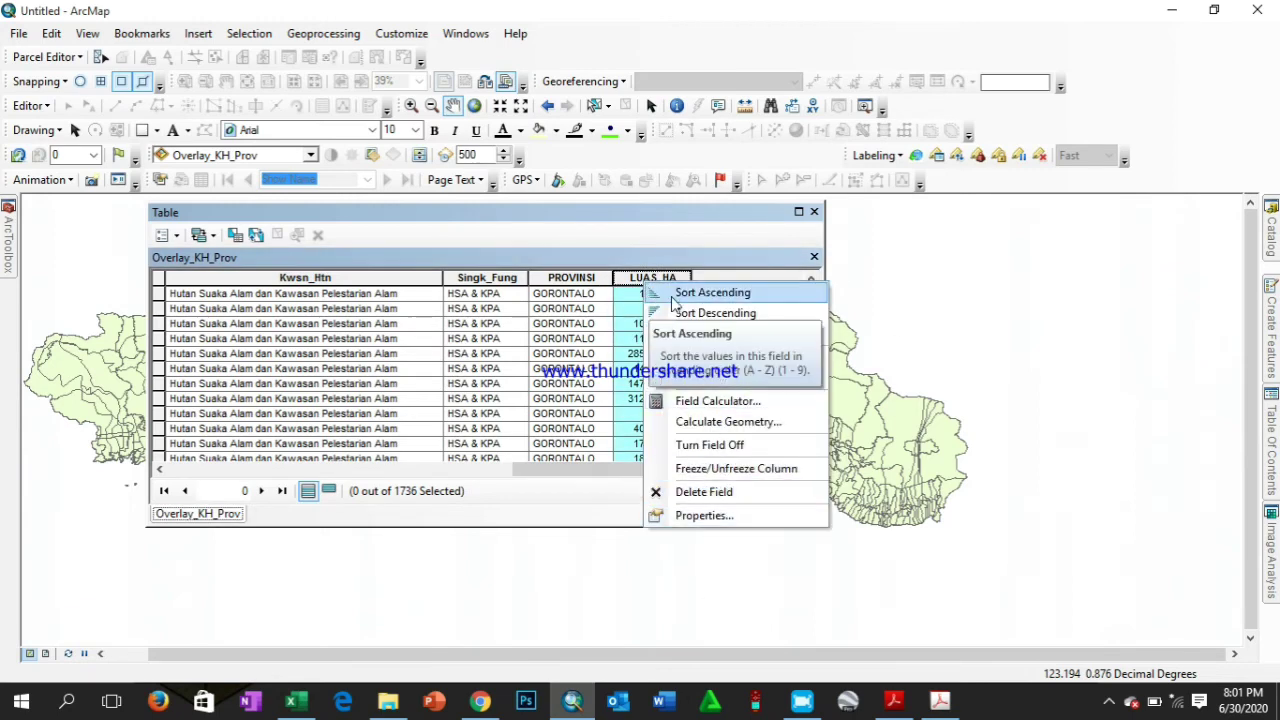
pyautogui.click(703, 515)
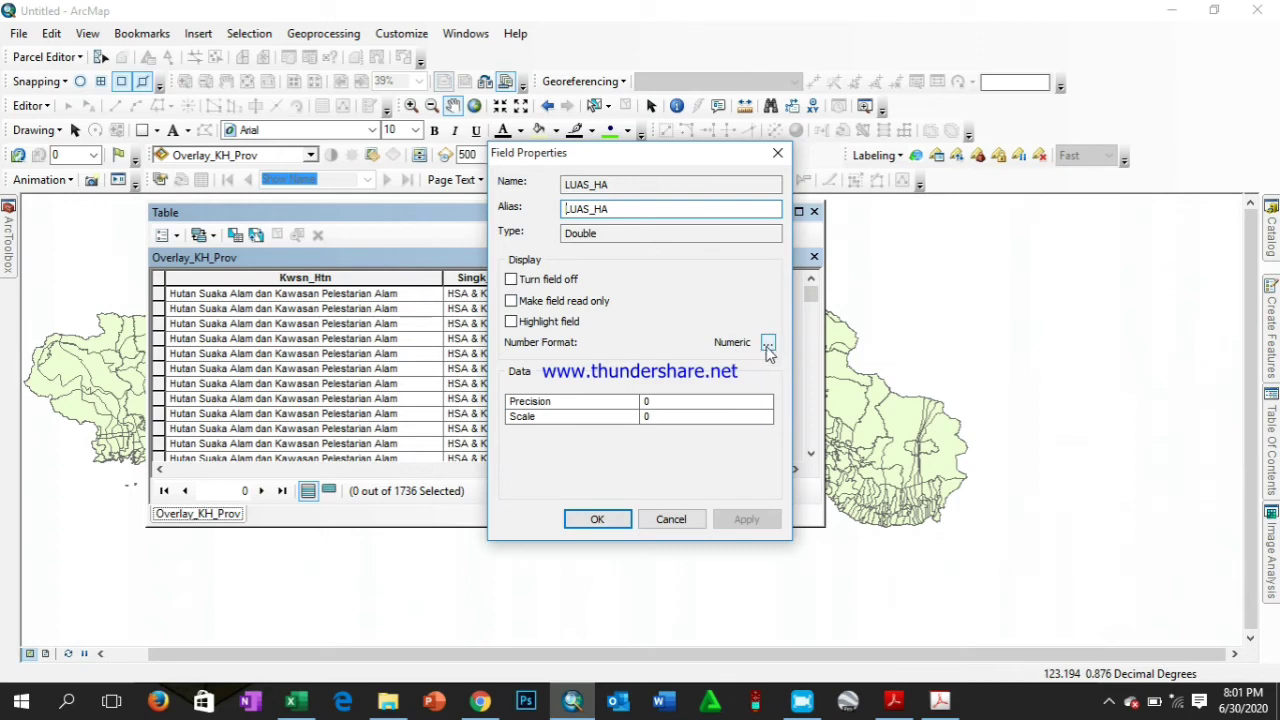
pyautogui.click(768, 344)
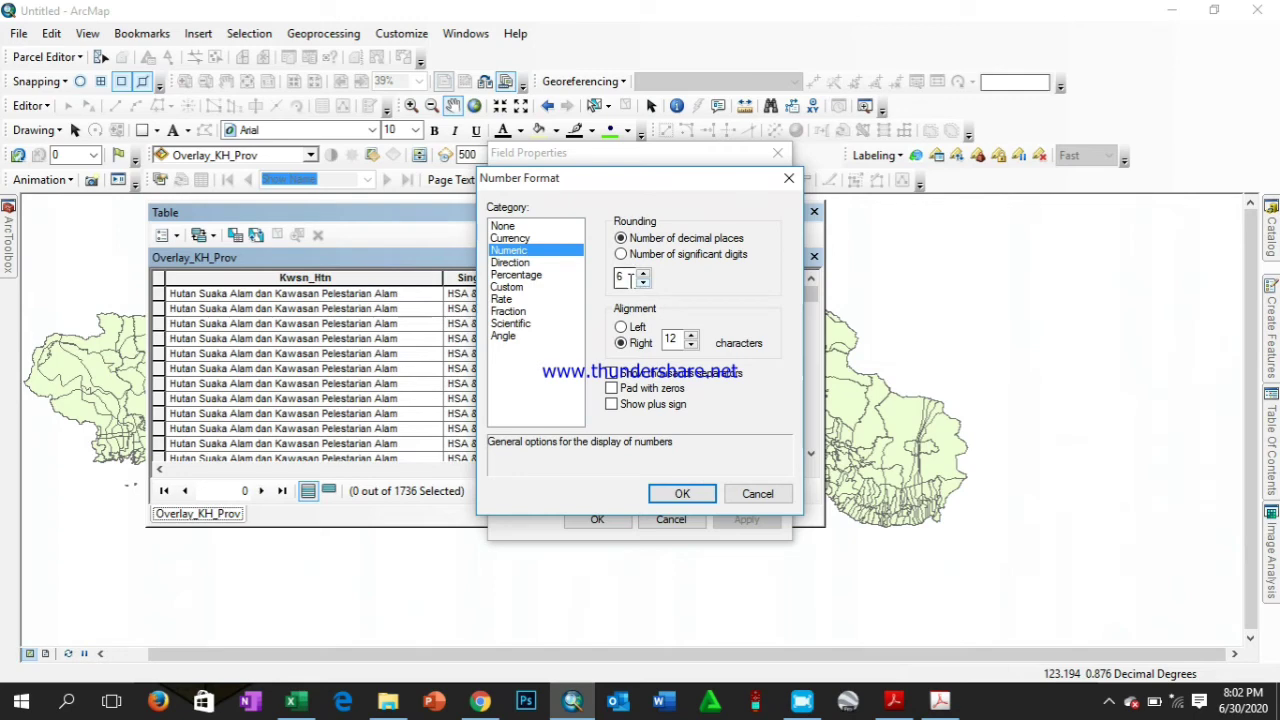
pyautogui.moveTo(654, 182); pyautogui.dragTo(911, 181)
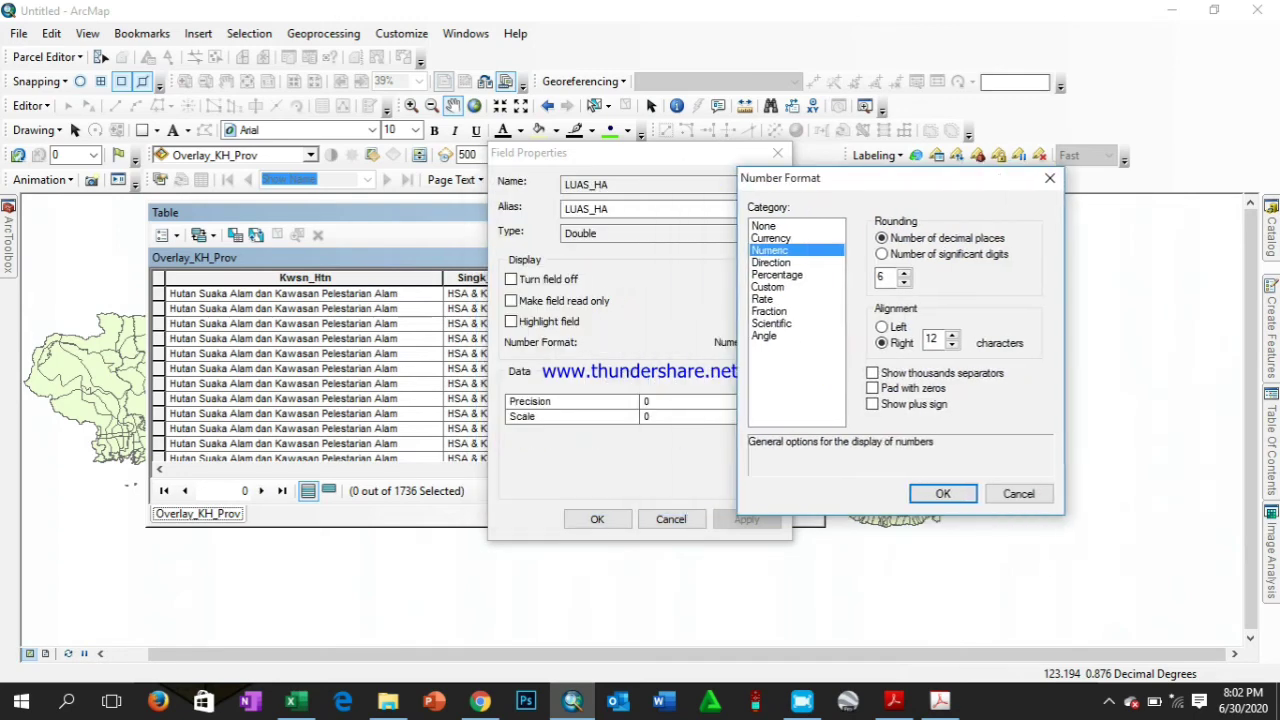
pyautogui.click(1046, 177)
pyautogui.moveTo(644, 153); pyautogui.dragTo(978, 177)
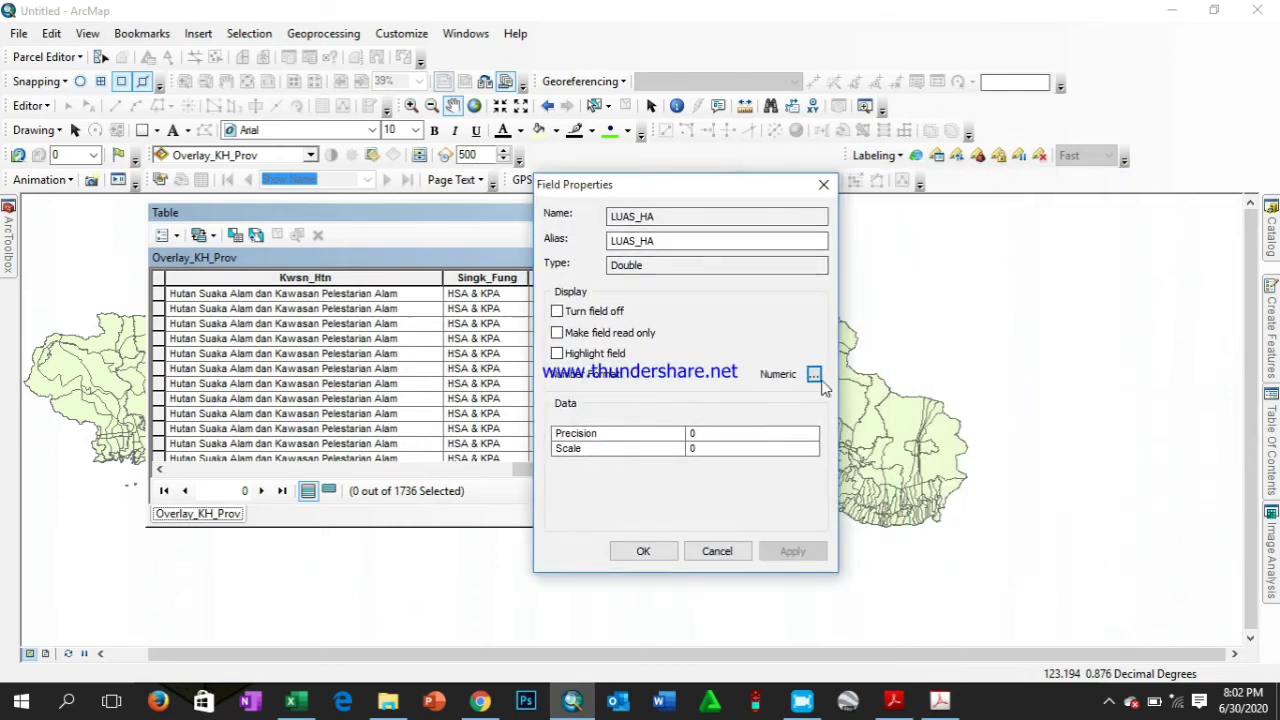
# Set the LUAS_HA field's numeric format to 2 decimal places and apply the field properties
pyautogui.click(813, 372)
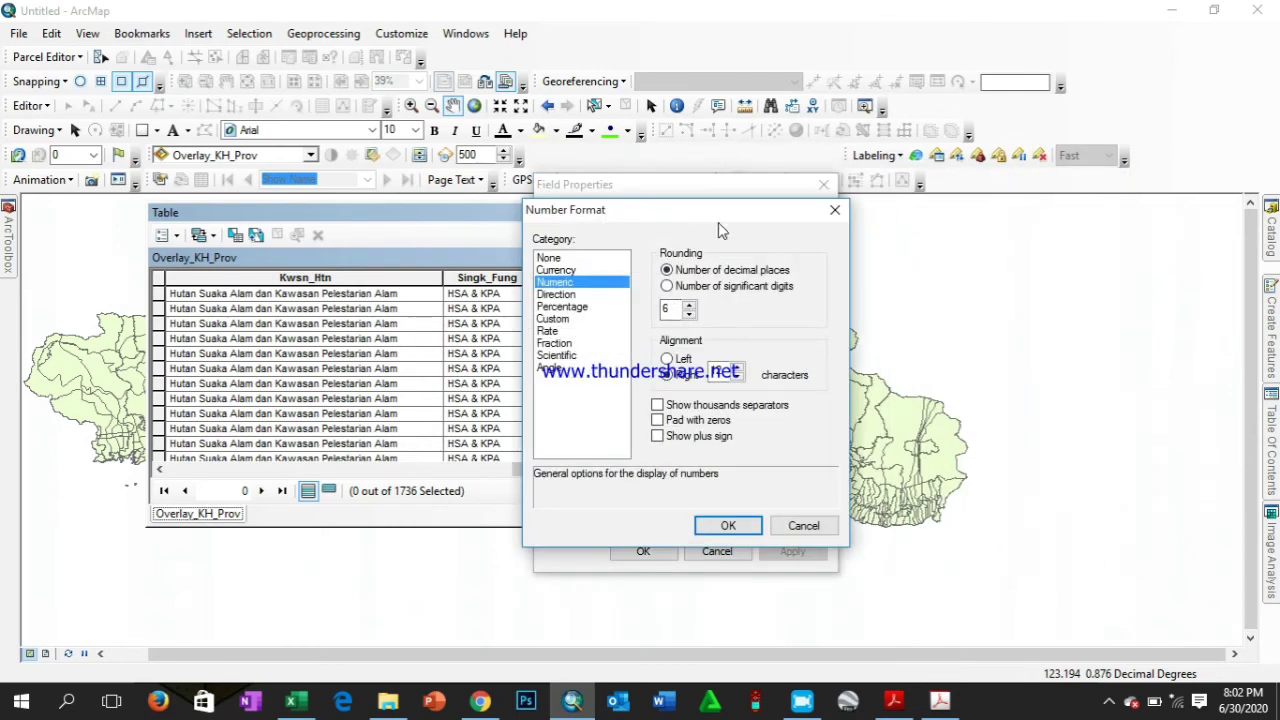
pyautogui.click(689, 314)
pyautogui.click(689, 315)
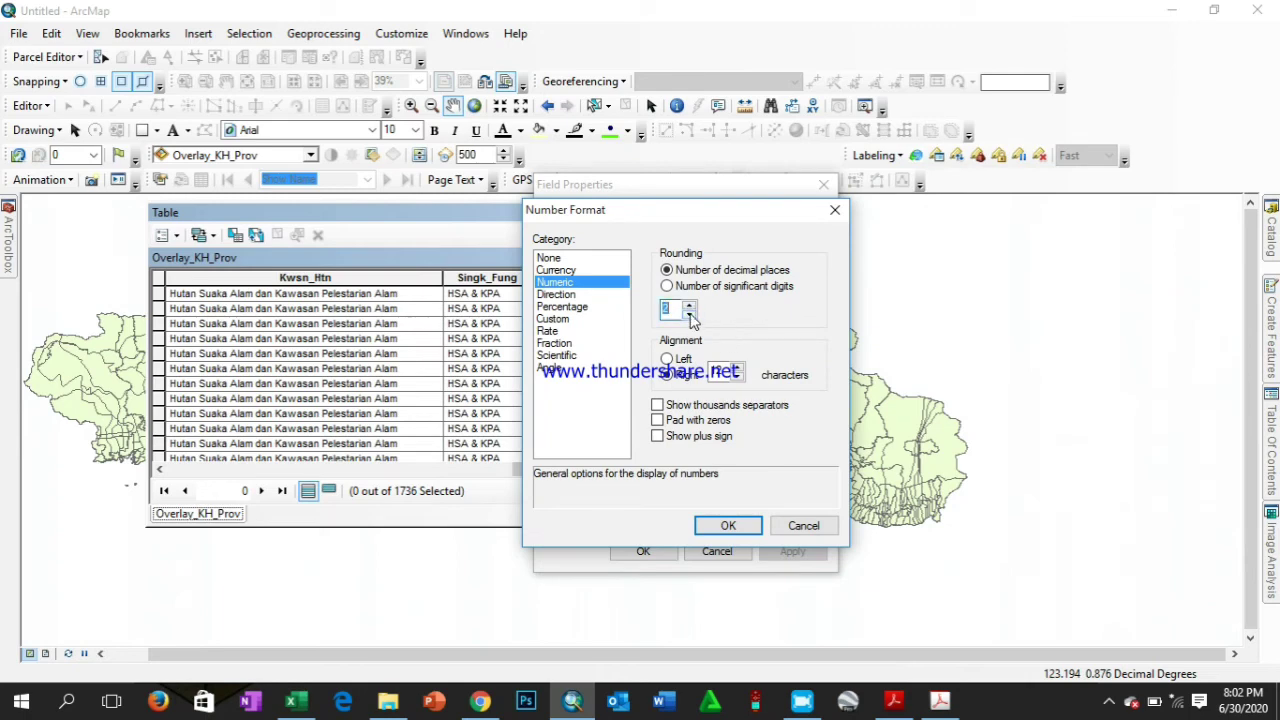
pyautogui.click(689, 313)
pyautogui.click(689, 313)
pyautogui.click(689, 314)
pyautogui.click(689, 314)
pyautogui.click(740, 533)
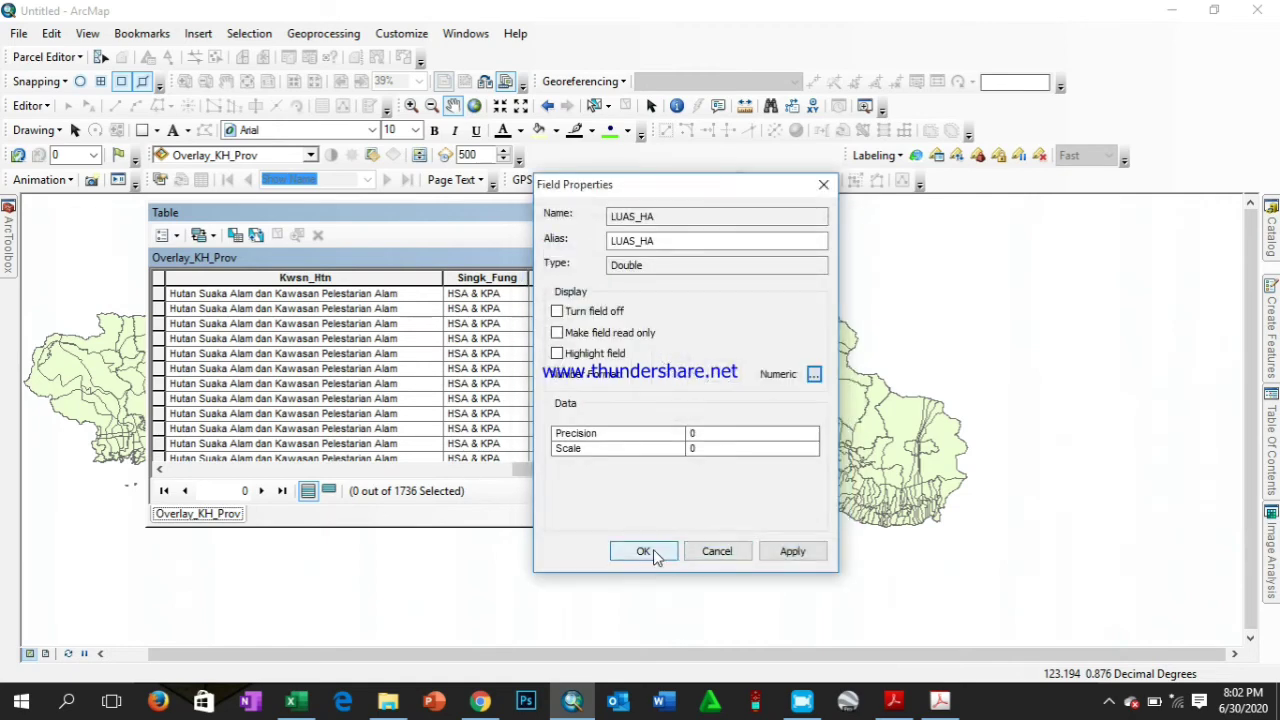
pyautogui.click(645, 551)
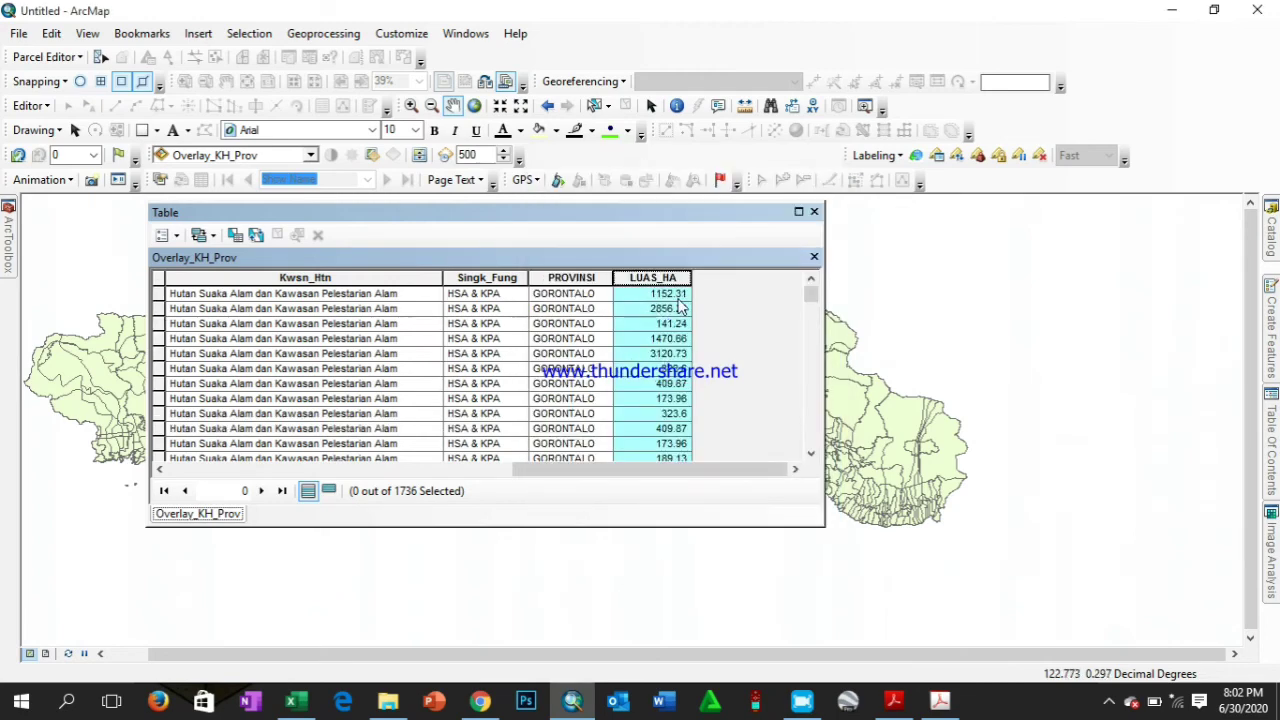
# Narrow the Kwsn_Htn column slightly in the Overlay_KH_Prov attribute table
pyautogui.moveTo(811, 296)
pyautogui.mouseDown()
pyautogui.moveTo(811, 440)
pyautogui.moveTo(811, 290)
pyautogui.mouseUp()
pyautogui.moveTo(660, 477); pyautogui.dragTo(730, 477)
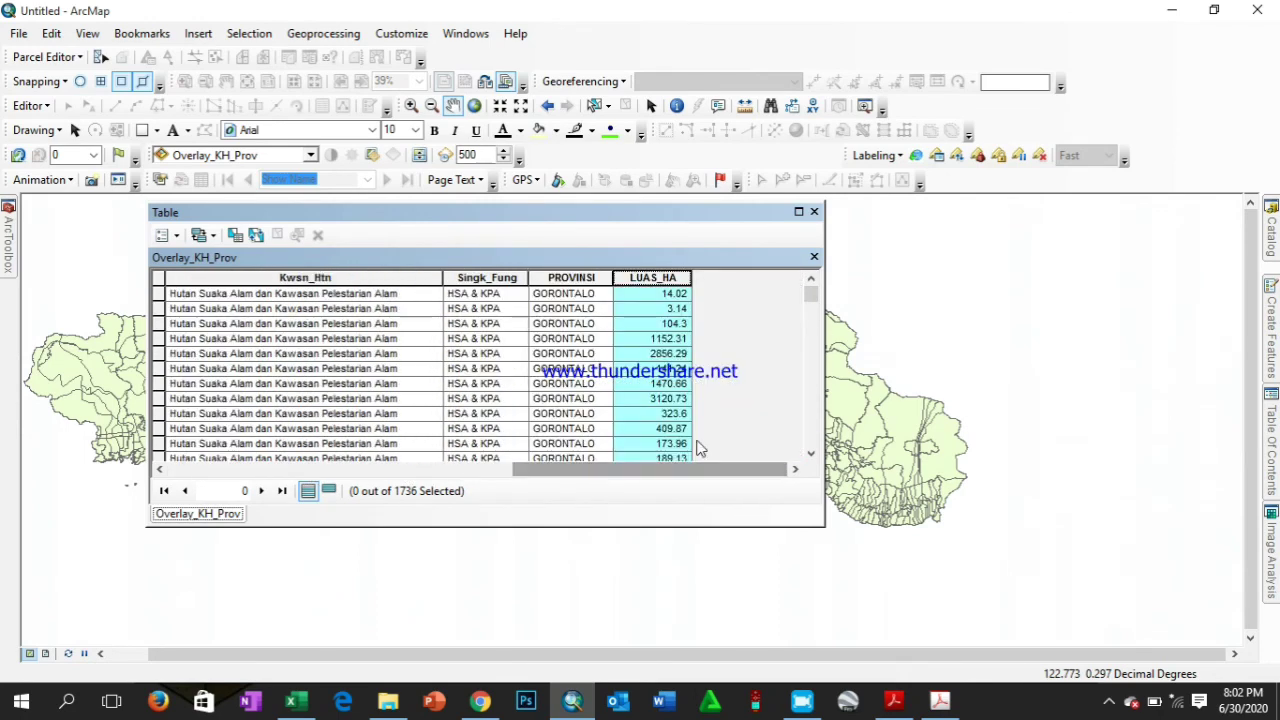
pyautogui.moveTo(443, 277); pyautogui.dragTo(420, 277)
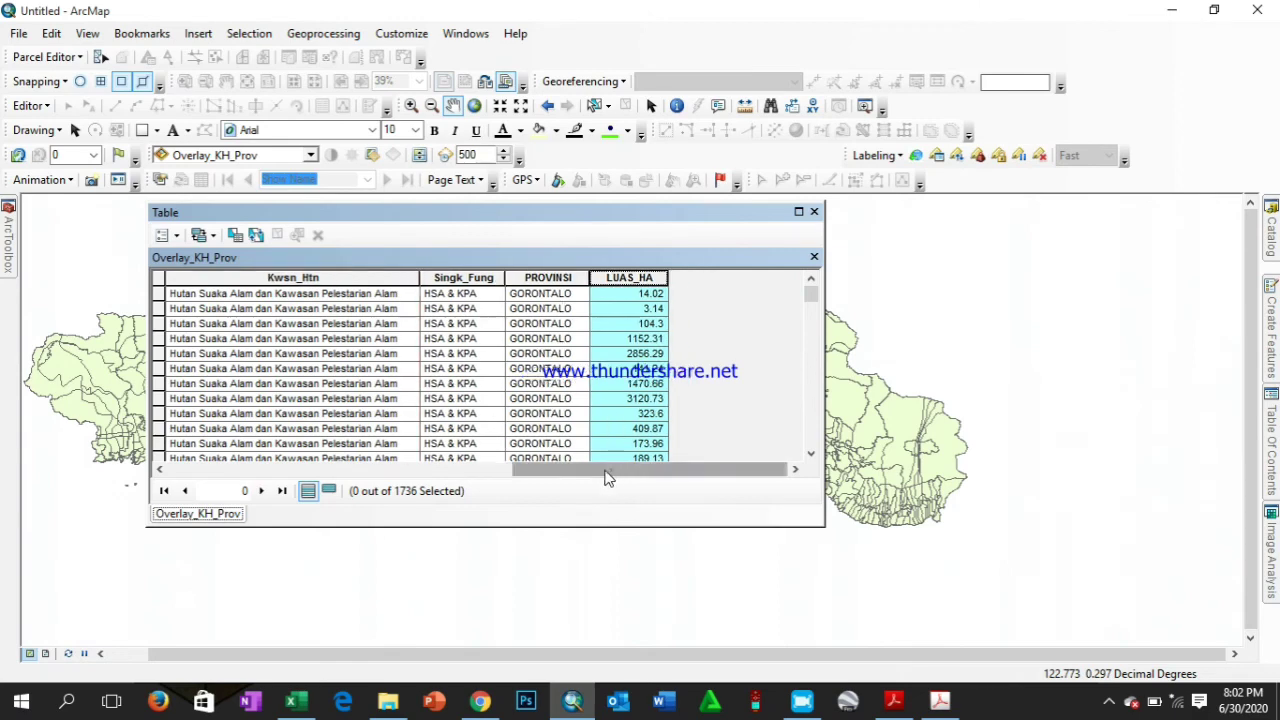
# Sort the Overlay_KH_Prov attribute table by the DESA field in ascending order
pyautogui.moveTo(606, 477); pyautogui.dragTo(262, 468)
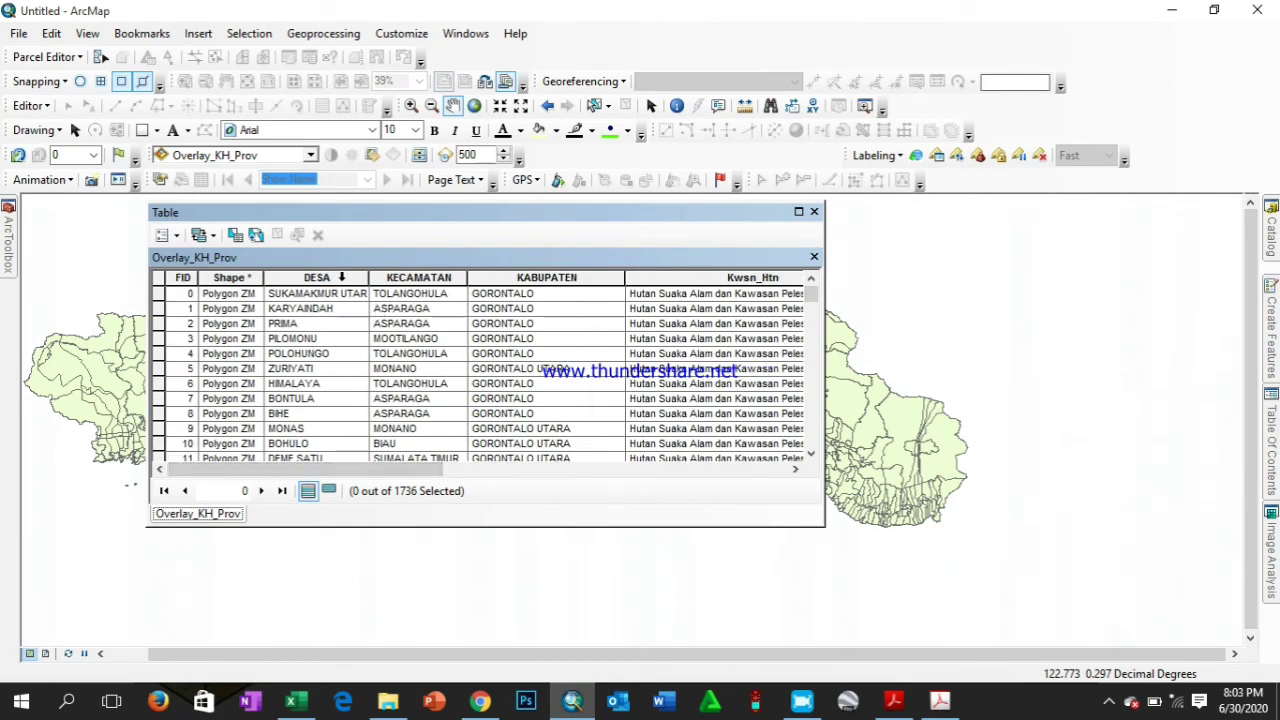
pyautogui.click(345, 283)
pyautogui.rightClick(346, 284)
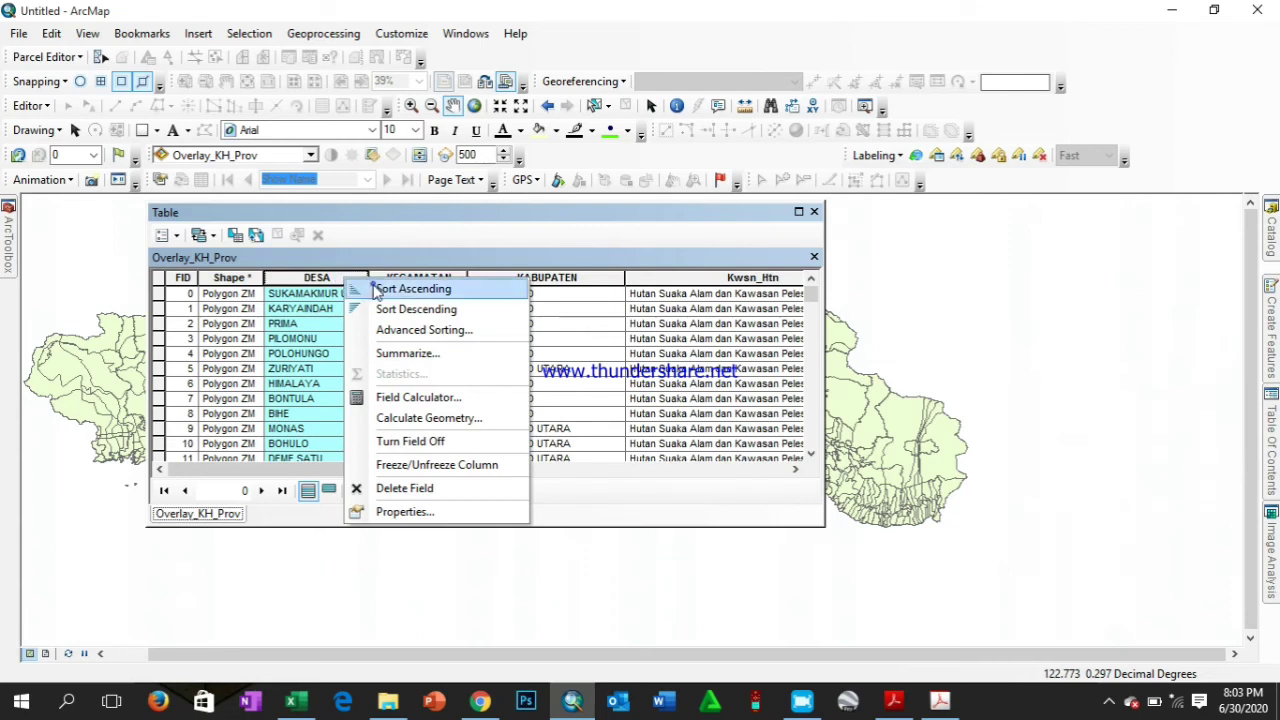
pyautogui.click(375, 291)
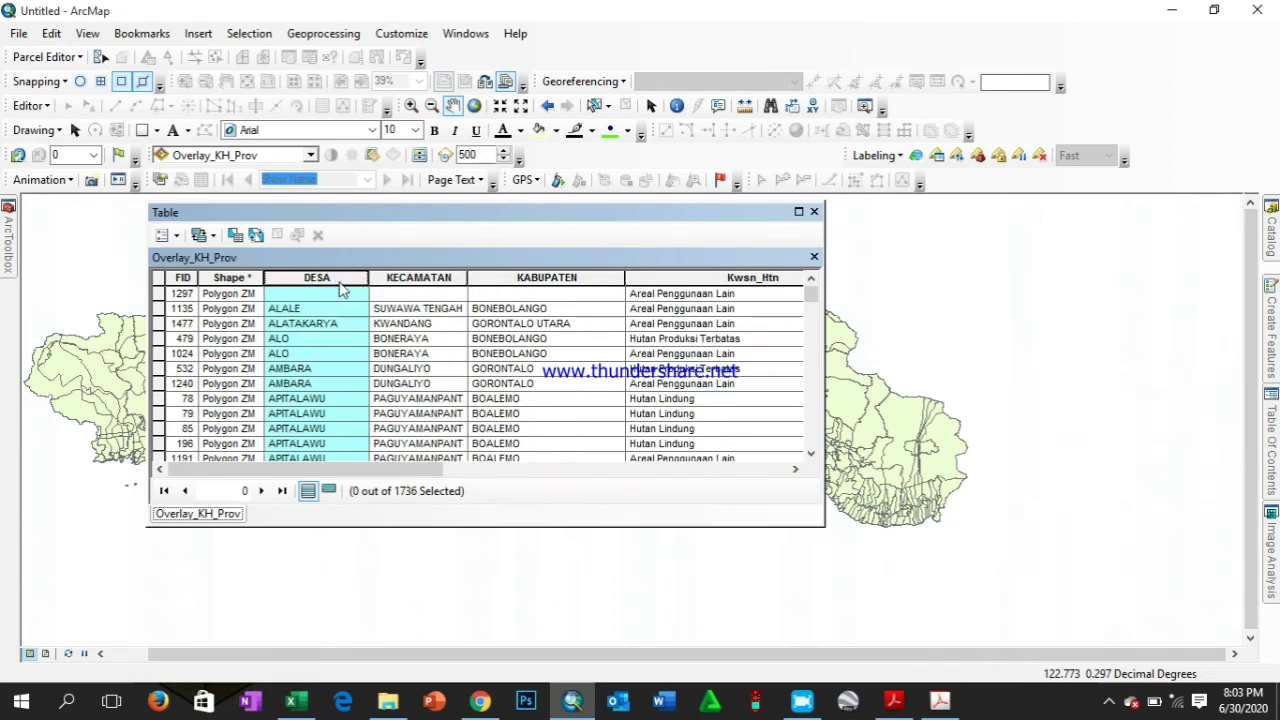
# Sort the DESA field in descending order, and return it to ascending order
pyautogui.rightClick(340, 284)
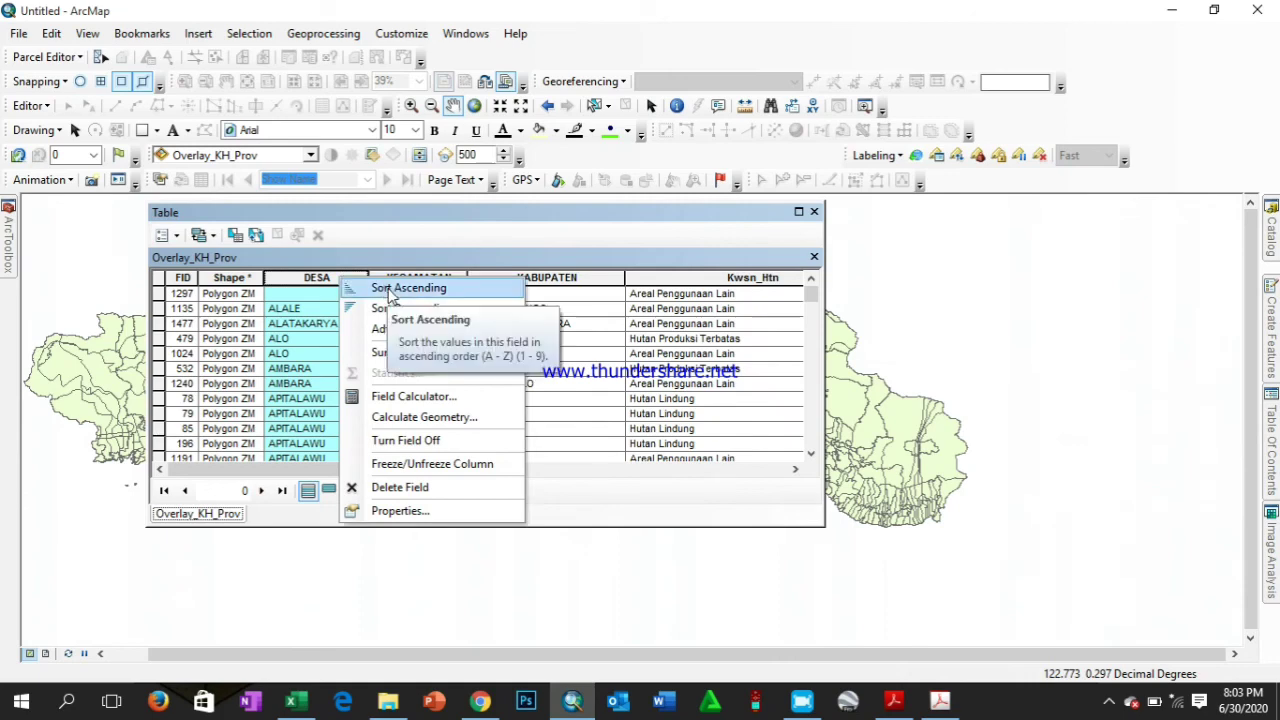
pyautogui.click(403, 320)
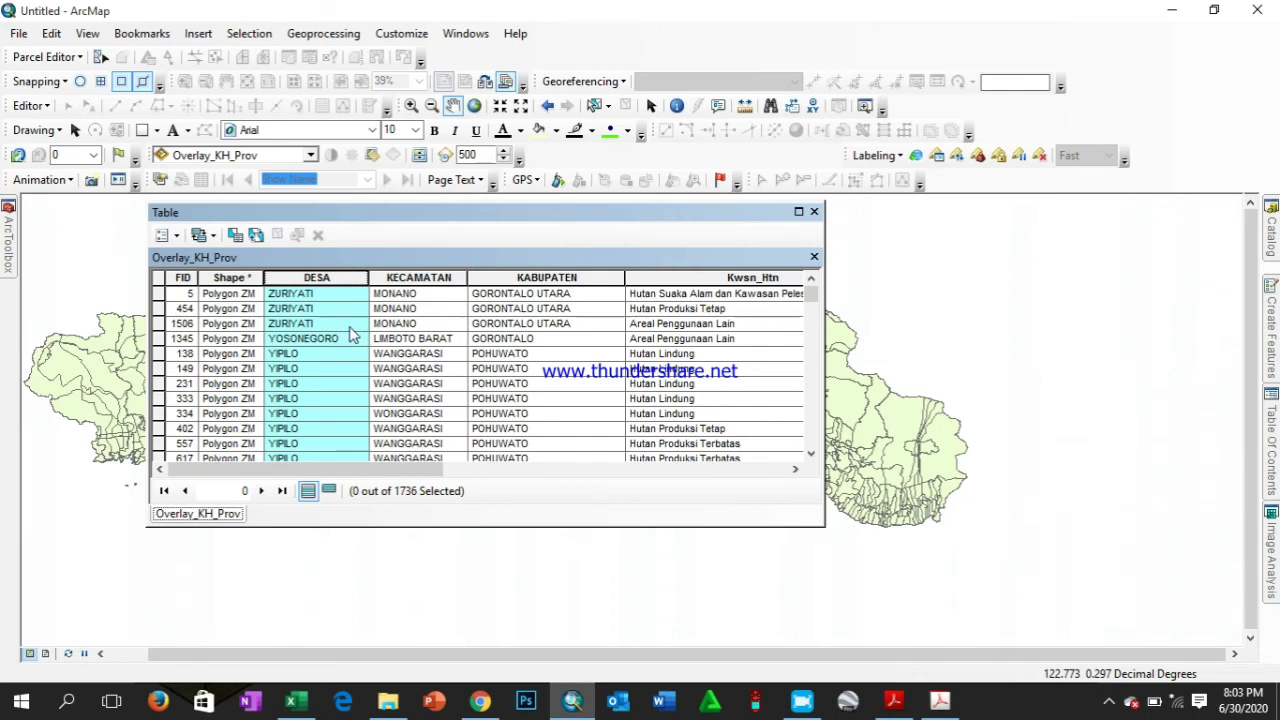
pyautogui.rightClick(346, 279)
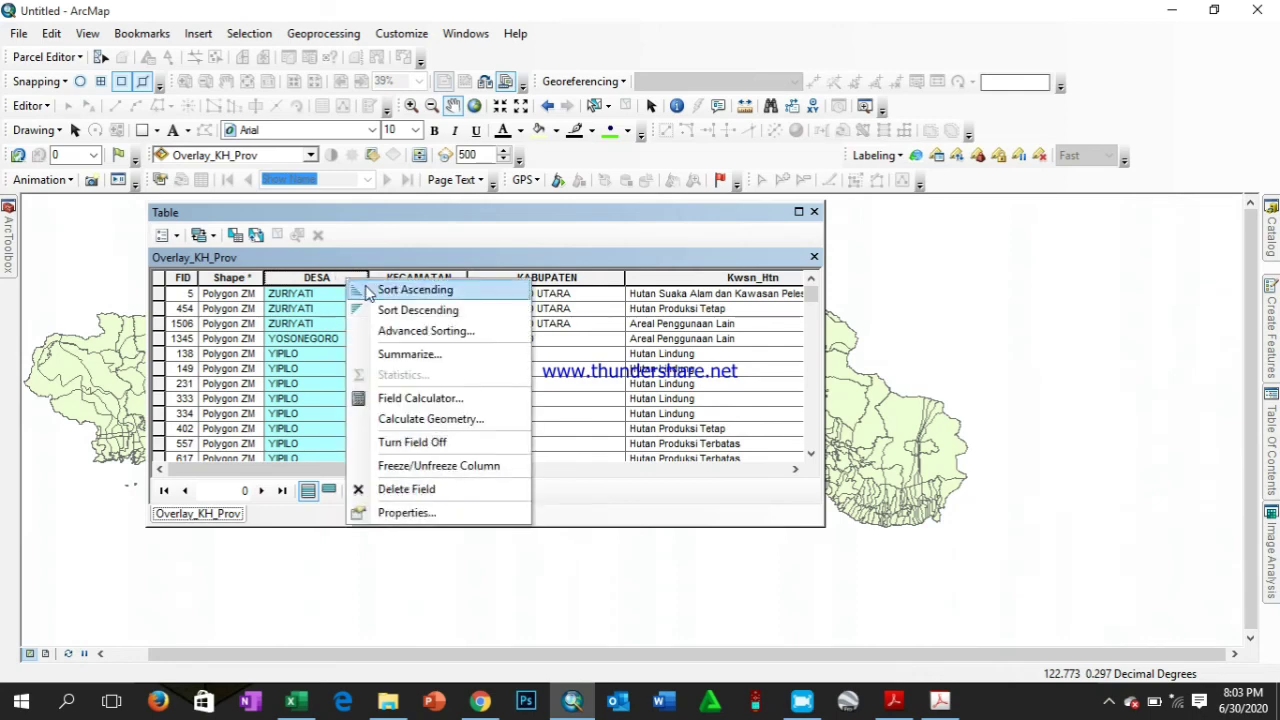
pyautogui.click(366, 291)
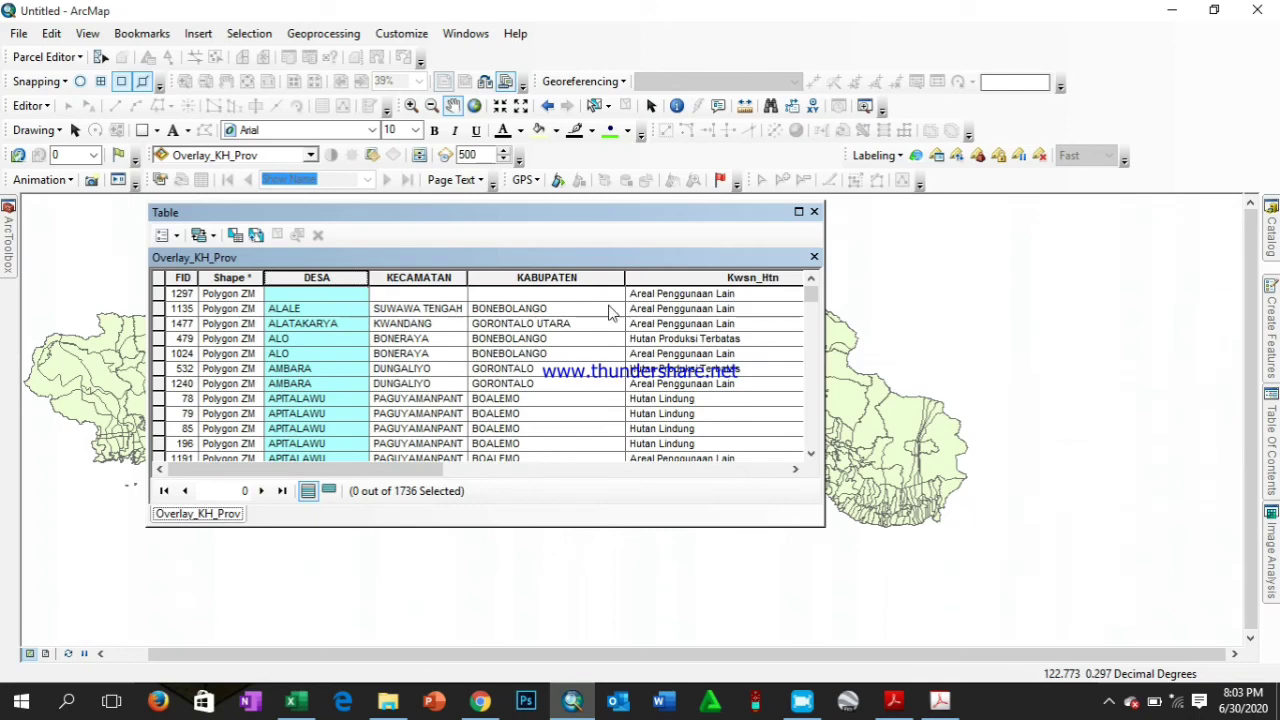
# Review the forest function and LUAS_HA values of the records sorted by village
pyautogui.moveTo(811, 294)
pyautogui.mouseDown()
pyautogui.moveTo(810, 358)
pyautogui.moveTo(803, 285)
pyautogui.mouseUp()
pyautogui.moveTo(436, 468); pyautogui.dragTo(724, 483)
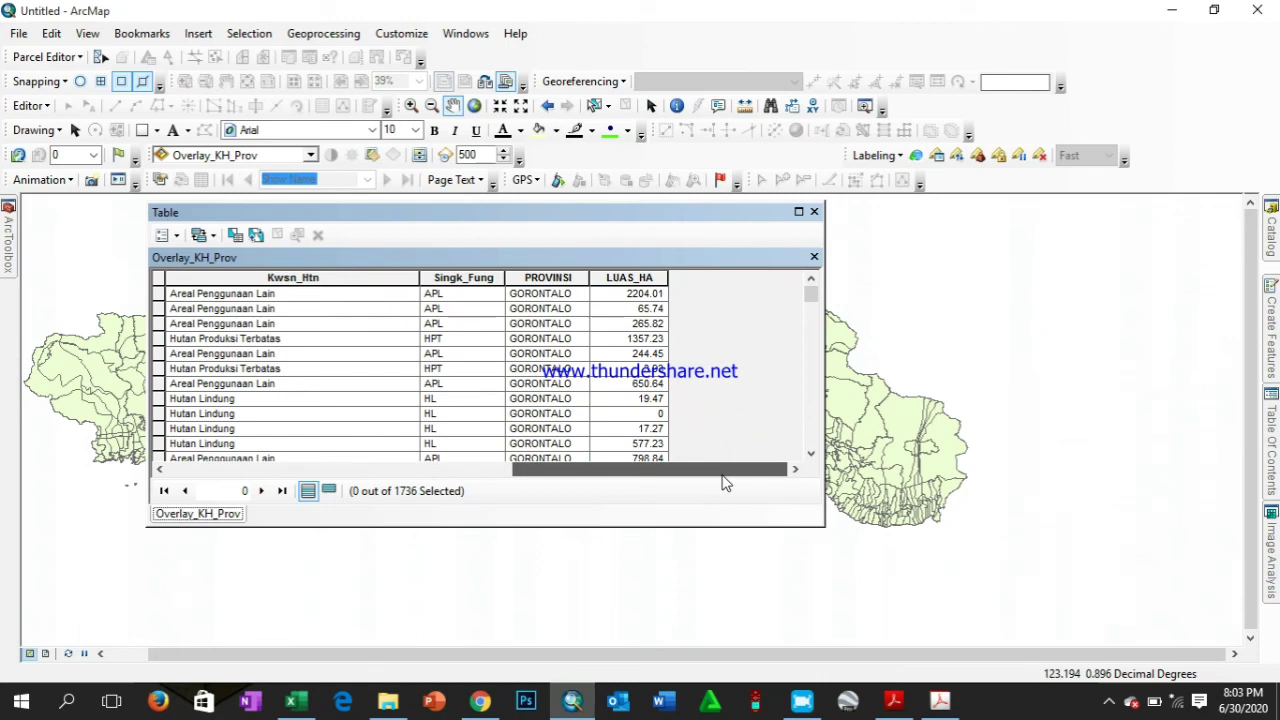
pyautogui.moveTo(726, 483)
pyautogui.mouseDown()
pyautogui.moveTo(372, 478)
pyautogui.moveTo(735, 483)
pyautogui.mouseUp()
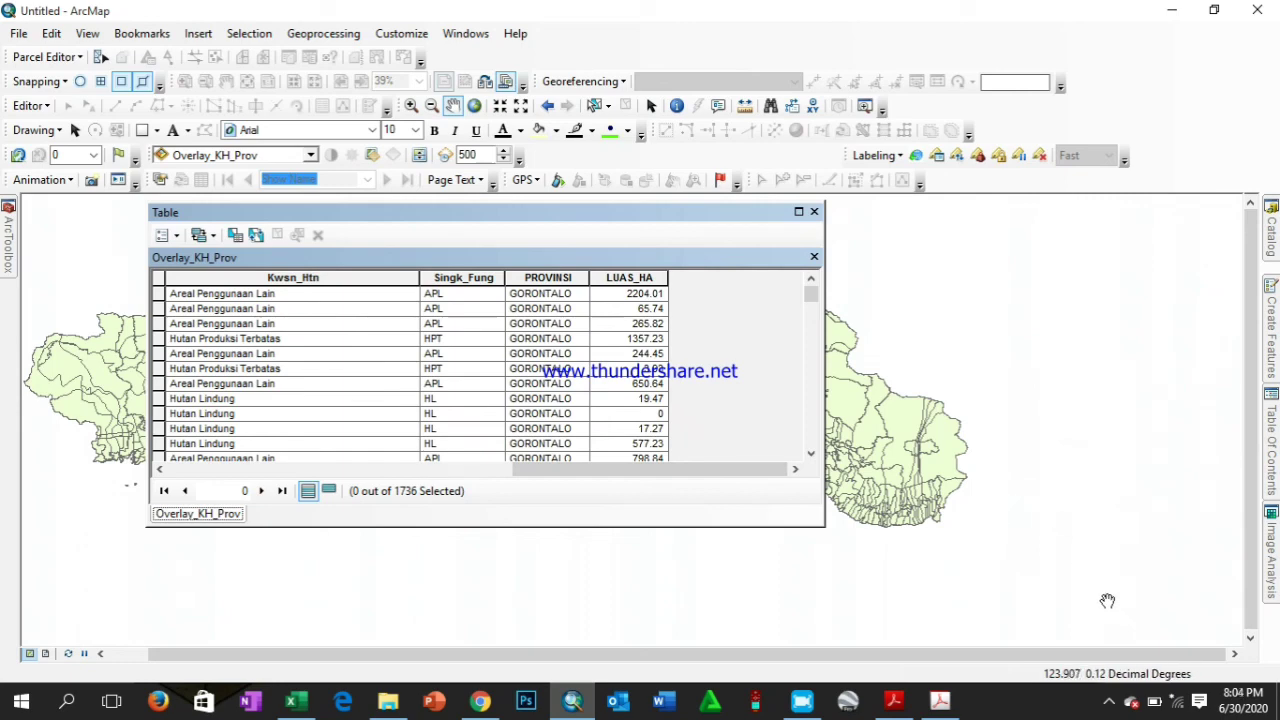
pyautogui.click(1108, 701)
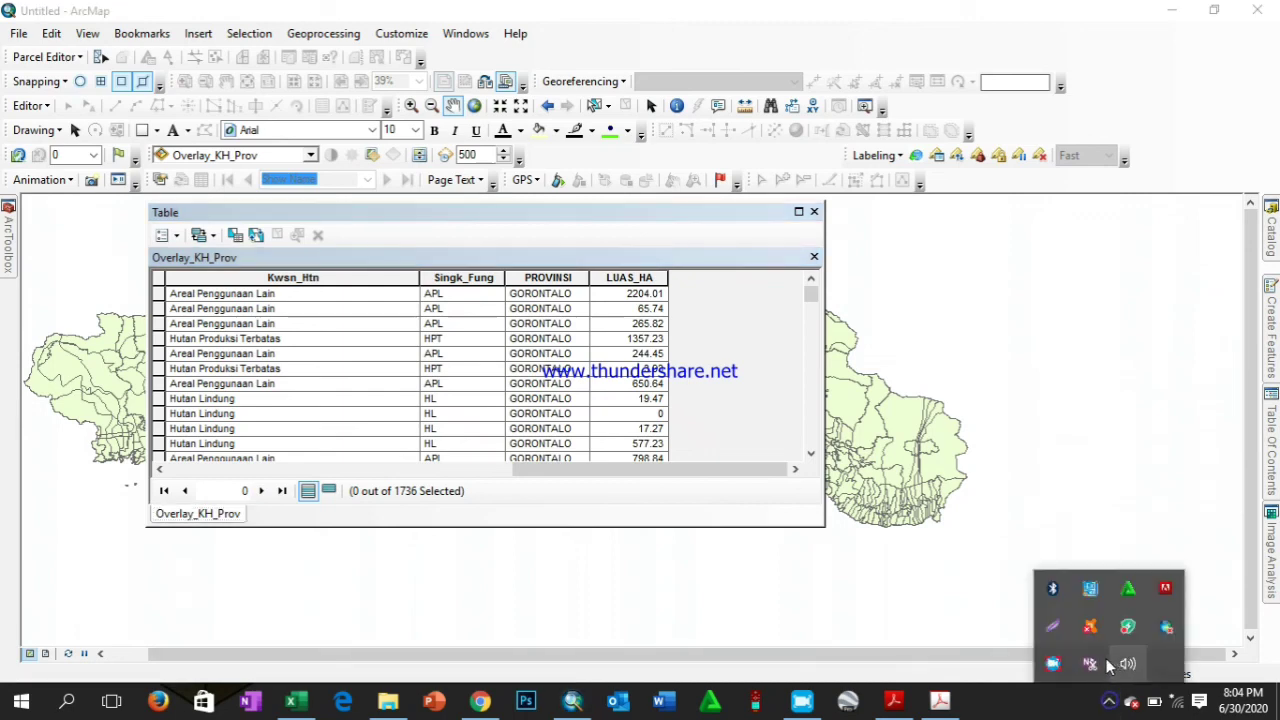